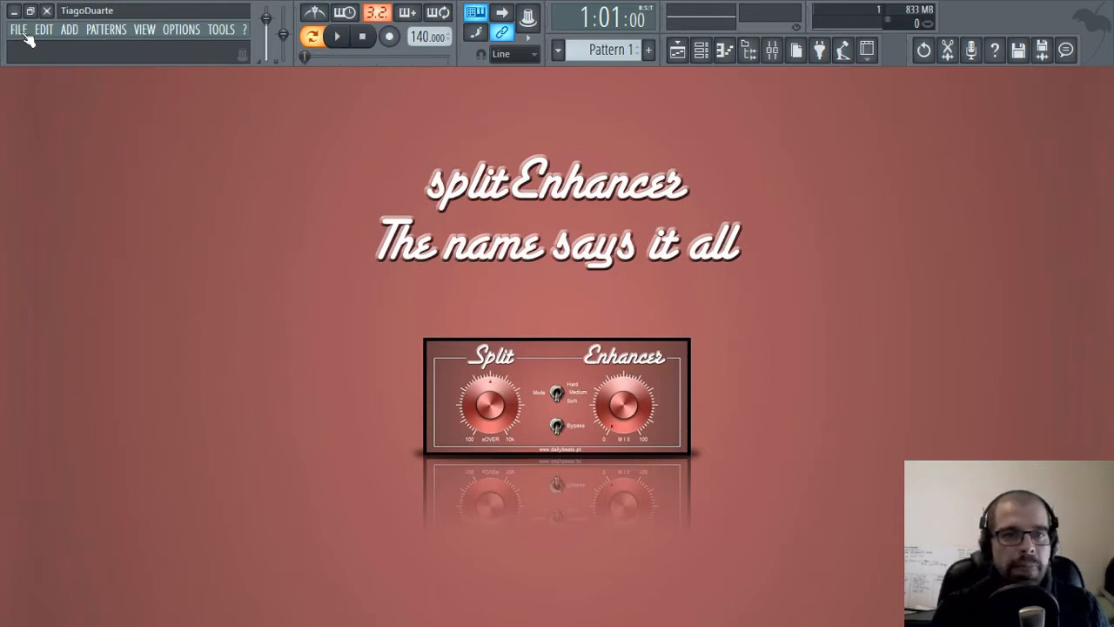
# Show the browser, collapse the Packs folder and expand the DailyBeats.pt folder down to its drum kits
pyautogui.click(747, 50)
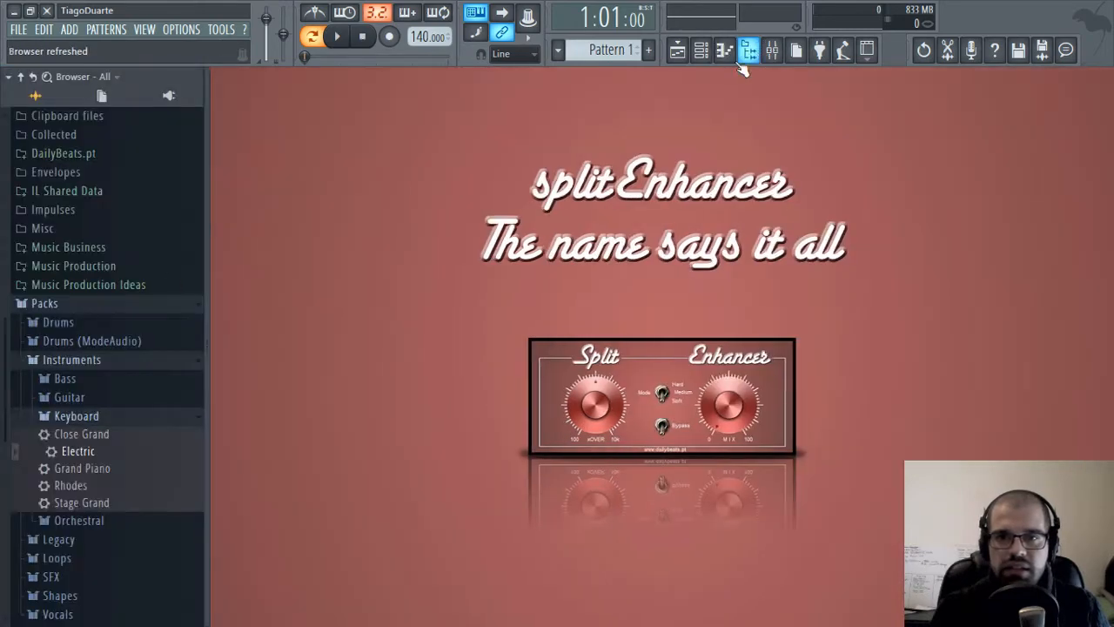
pyautogui.click(47, 304)
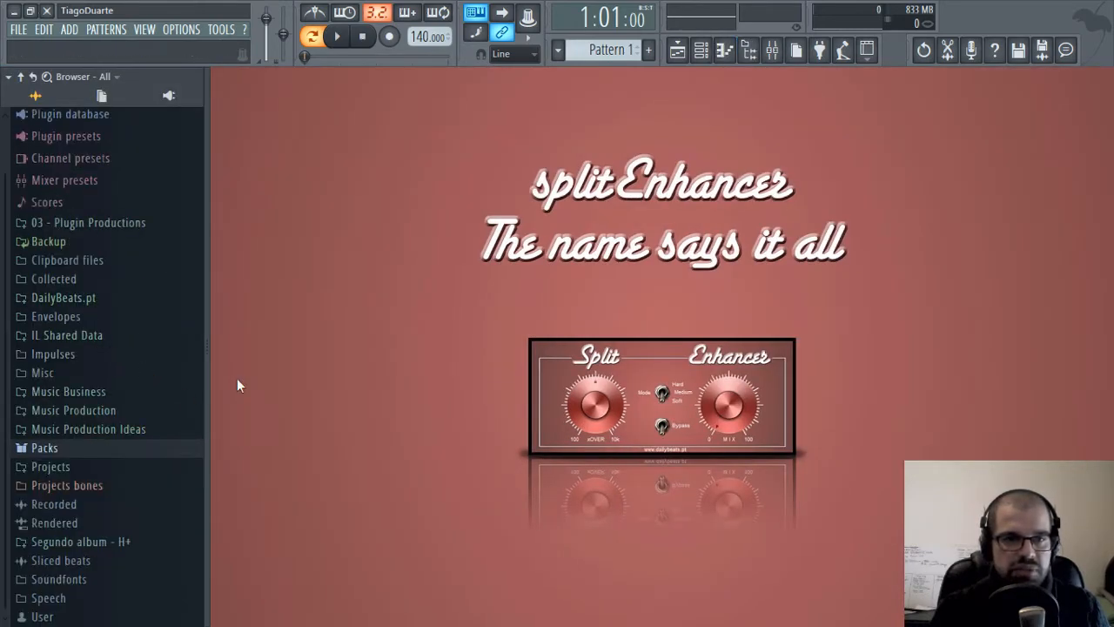
pyautogui.click(104, 302)
pyautogui.scroll(-10, 124, 336)
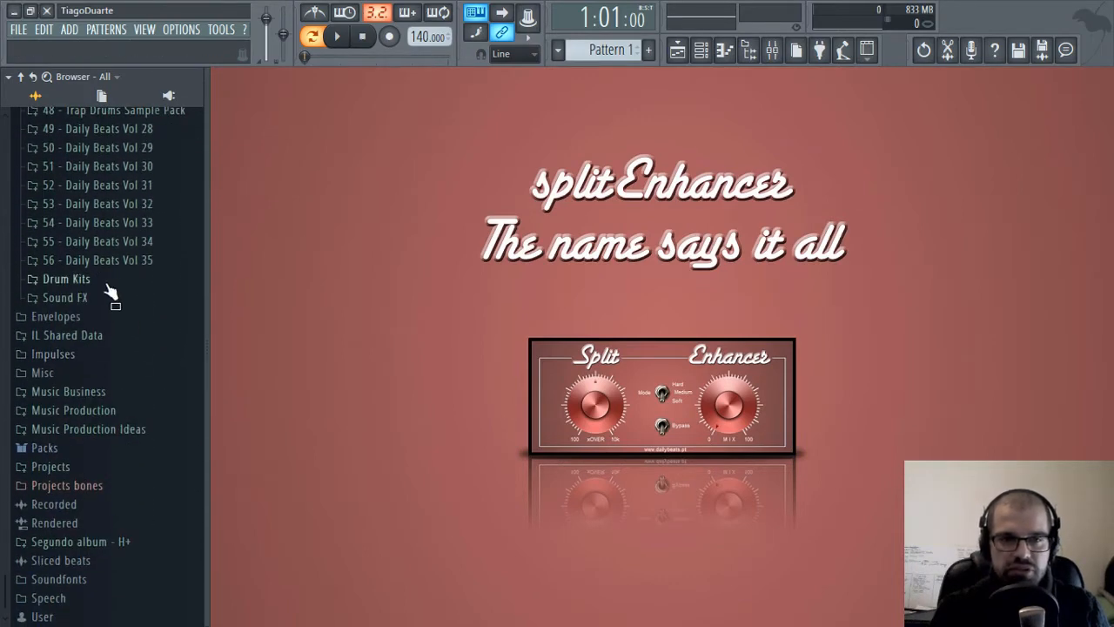
# Open the Kicks folder inside the Samples of the Fall 4 Trap Drum Kit
pyautogui.click(120, 280)
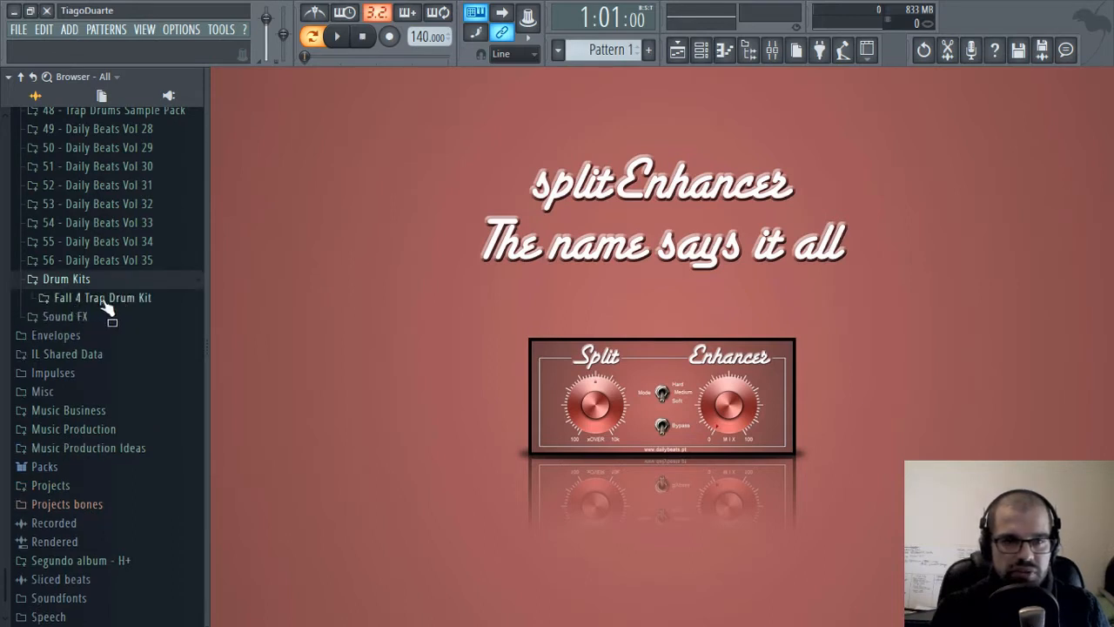
pyautogui.click(105, 300)
pyautogui.scroll(-3, 48, 289)
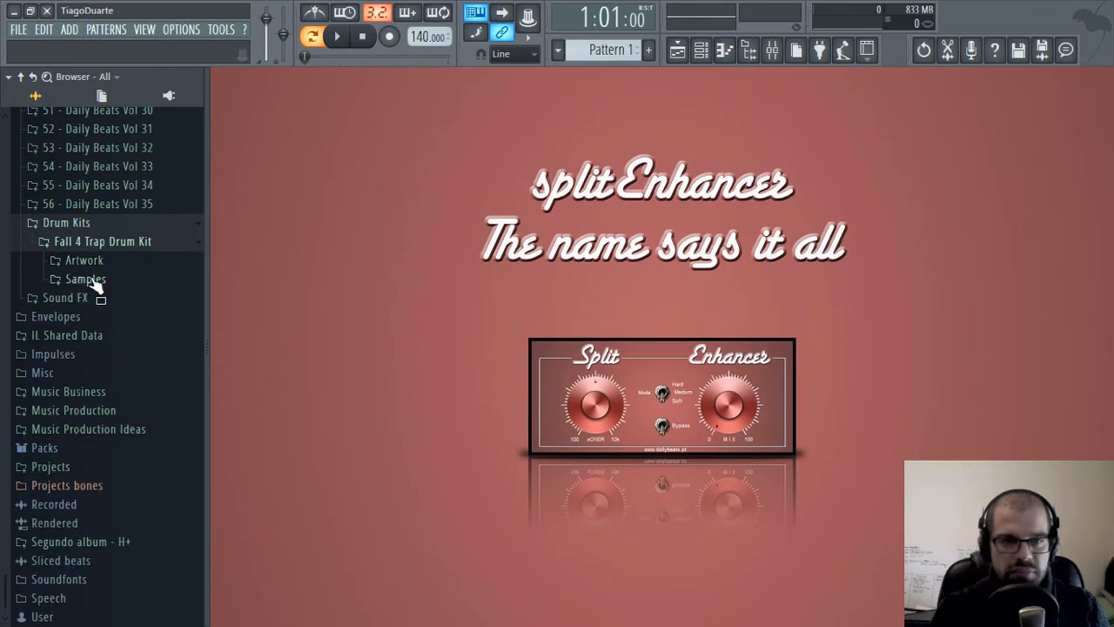
pyautogui.click(99, 280)
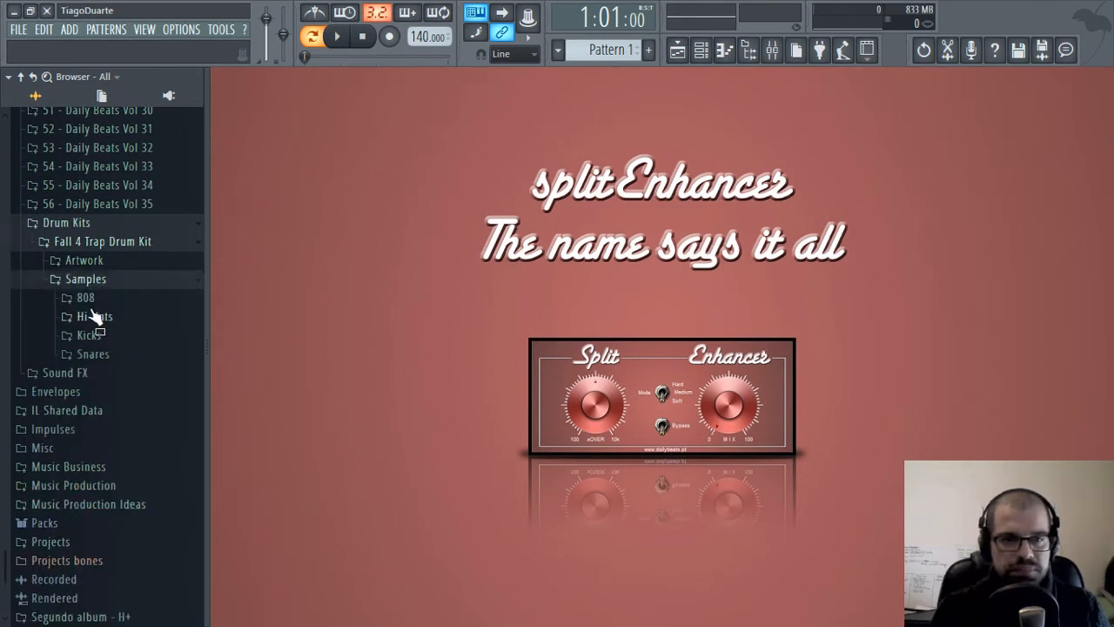
pyautogui.click(95, 317)
pyautogui.click(96, 316)
pyautogui.click(89, 335)
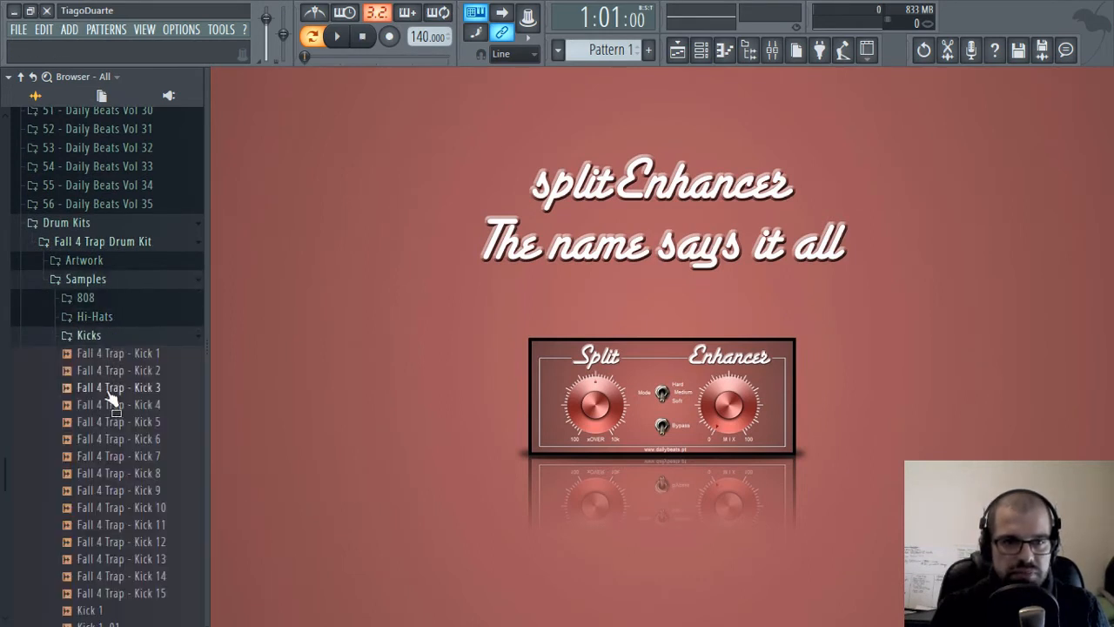
# Audition the first few Fall 4 Trap kick samples, up to Kick 5
pyautogui.click(118, 353)
pyautogui.click(124, 375)
pyautogui.click(125, 403)
pyautogui.click(128, 390)
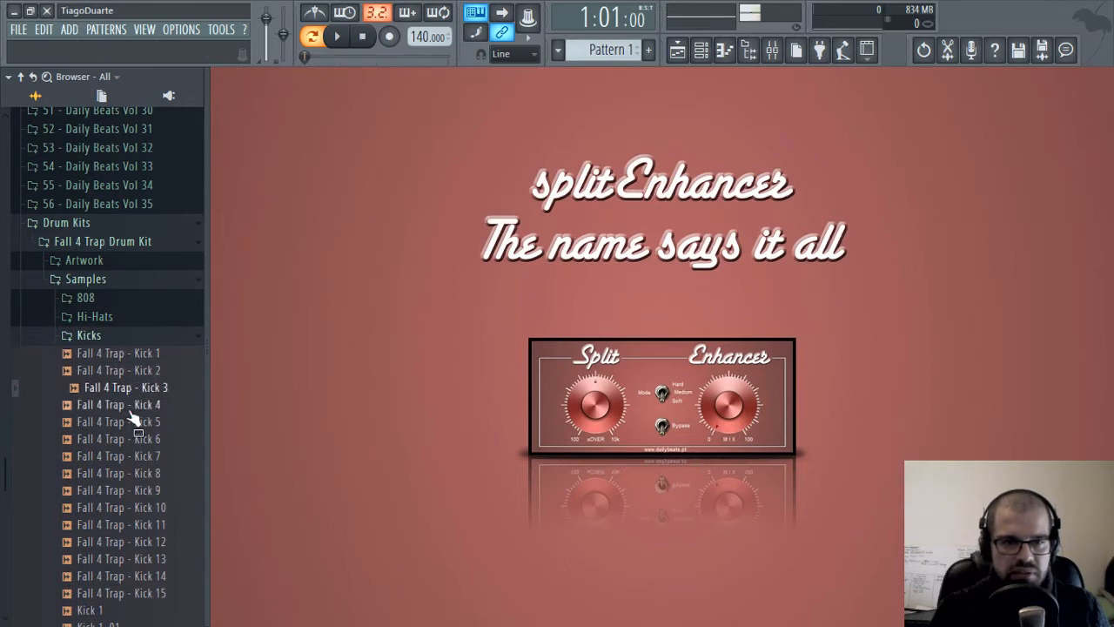
pyautogui.click(127, 426)
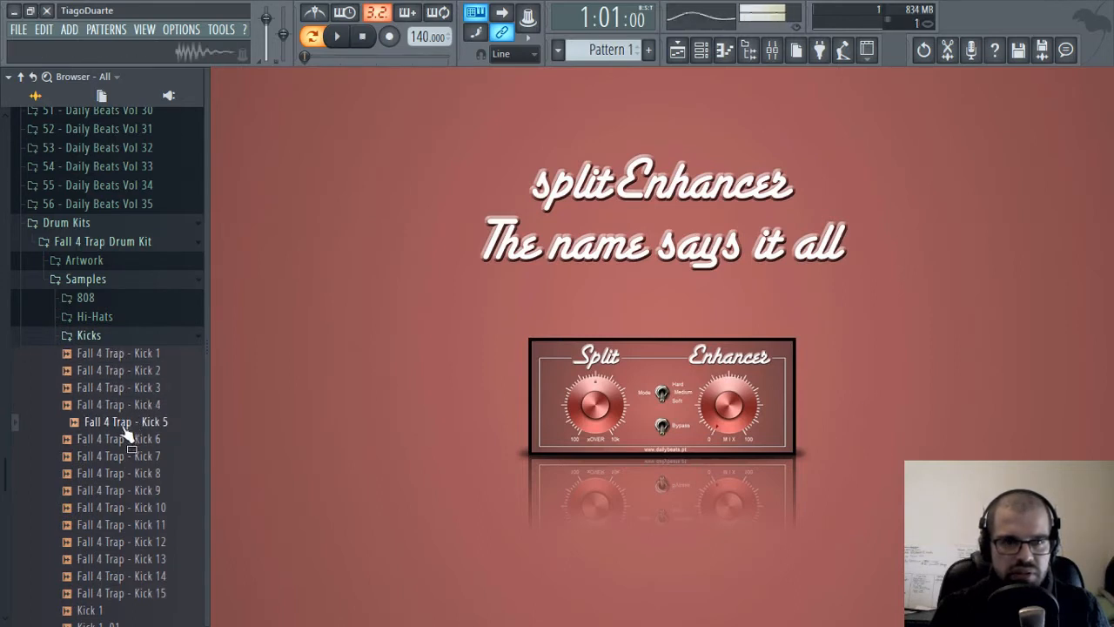
# Collapse the Drum Kits folder and open the Kicks folder under Drum kit in 30 - Drum Kit 2
pyautogui.click(75, 222)
pyautogui.scroll(15, 87, 309)
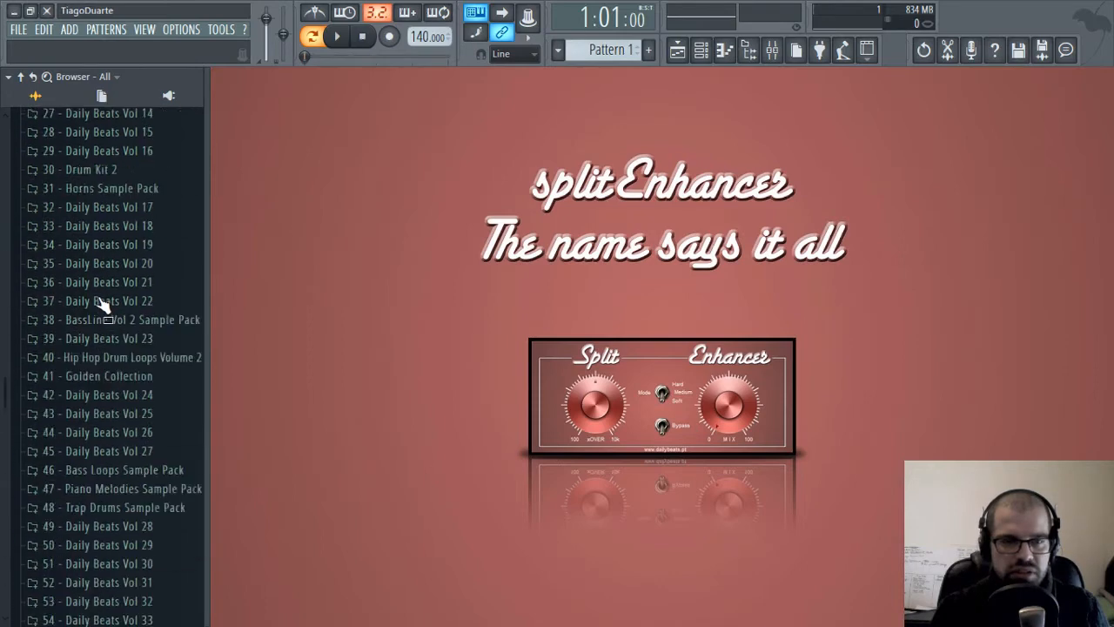
pyautogui.scroll(-4, 104, 320)
pyautogui.click(112, 392)
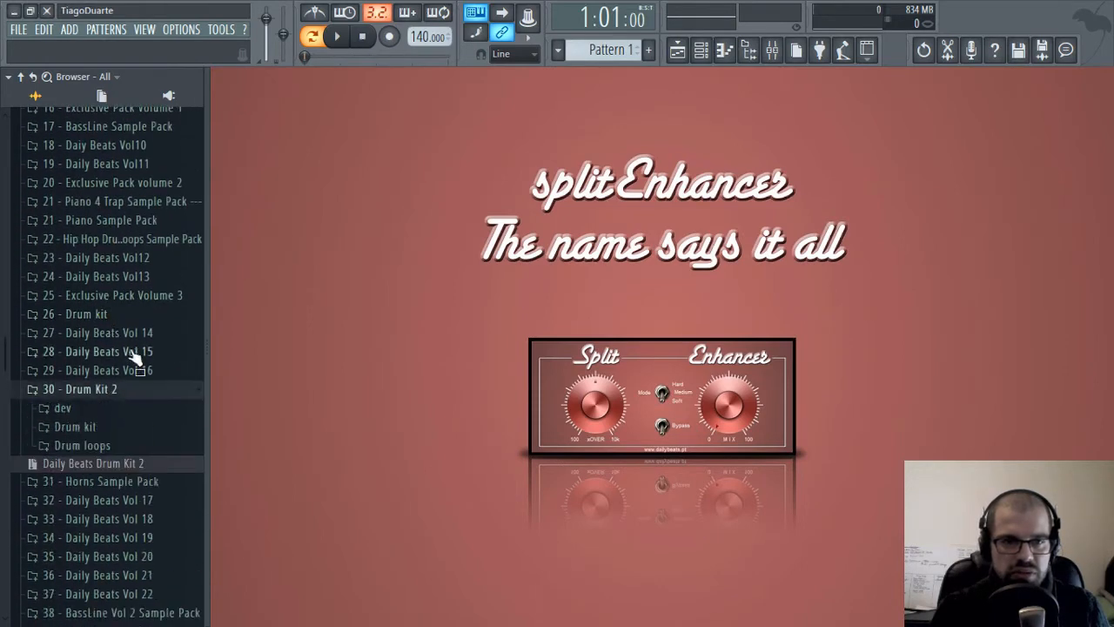
pyautogui.scroll(-5, 110, 358)
pyautogui.click(74, 152)
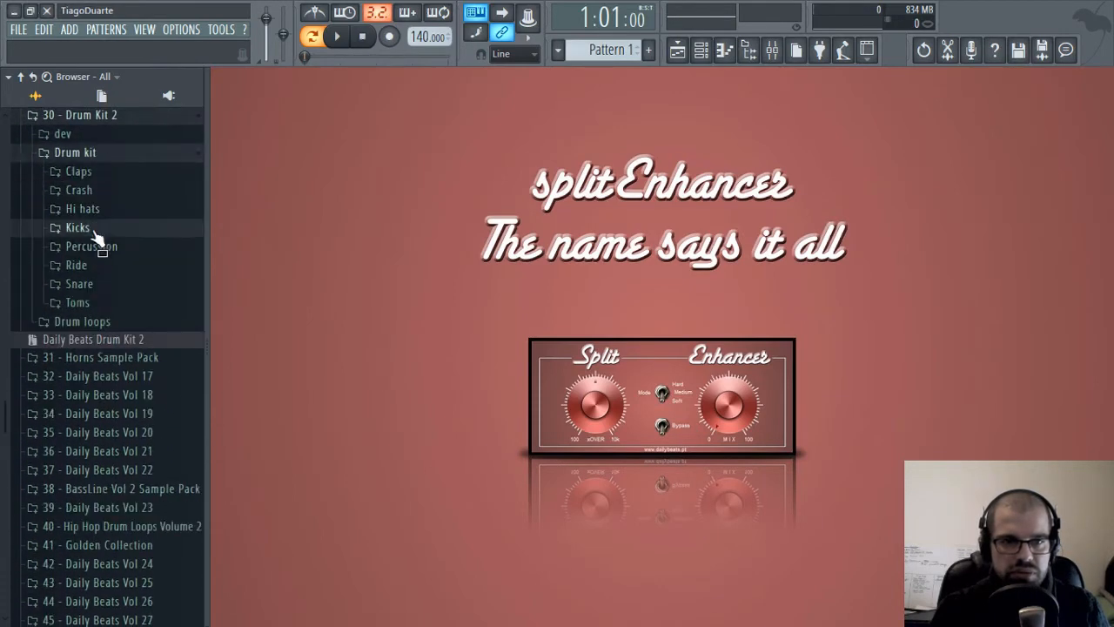
pyautogui.click(83, 227)
# Audition the kick samples of Drum Kit 2 one after another, from 01 - Kick through 21 - Kick
pyautogui.click(112, 332)
pyautogui.click(112, 349)
pyautogui.click(111, 316)
pyautogui.click(112, 281)
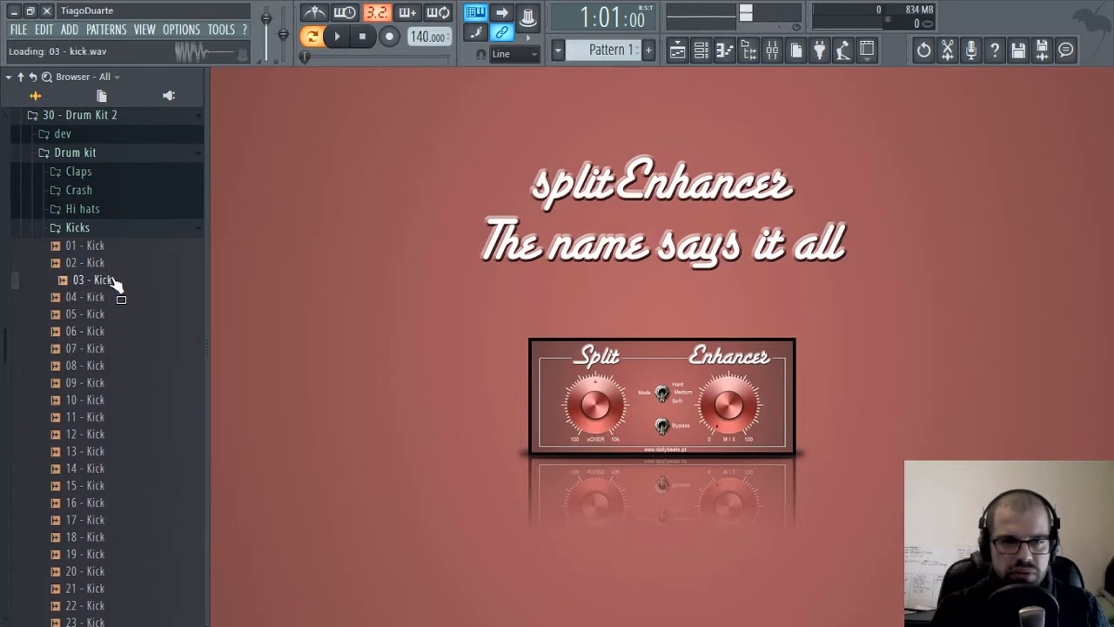
pyautogui.click(111, 263)
pyautogui.click(111, 248)
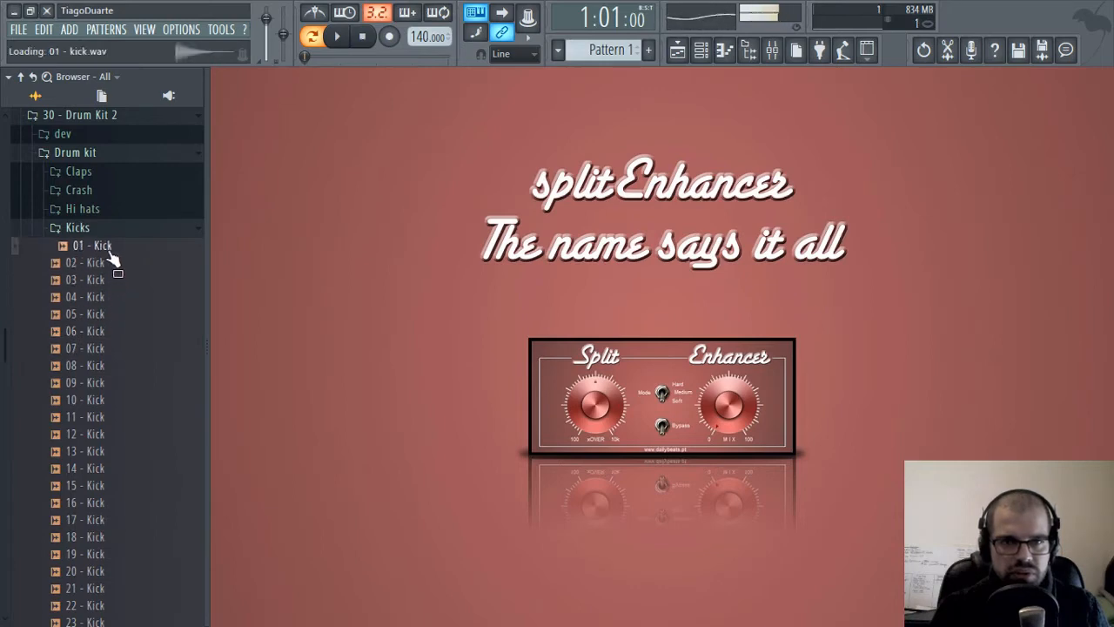
pyautogui.click(112, 298)
pyautogui.click(113, 315)
pyautogui.click(112, 333)
pyautogui.click(112, 349)
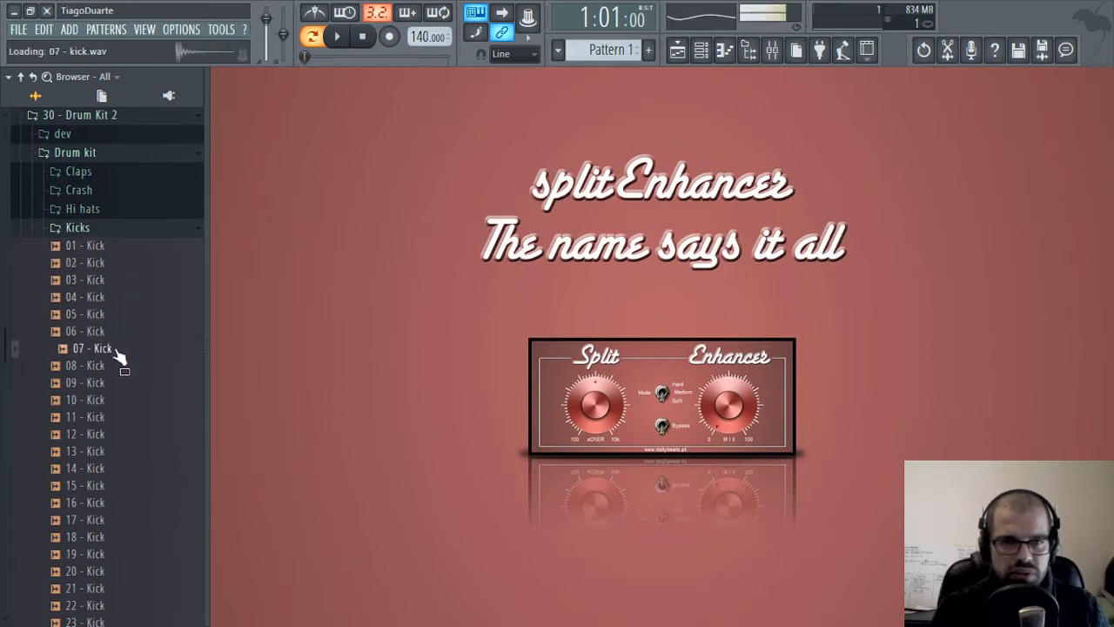
pyautogui.click(112, 367)
pyautogui.click(114, 383)
pyautogui.click(117, 399)
pyautogui.click(113, 417)
pyautogui.click(111, 433)
pyautogui.click(110, 450)
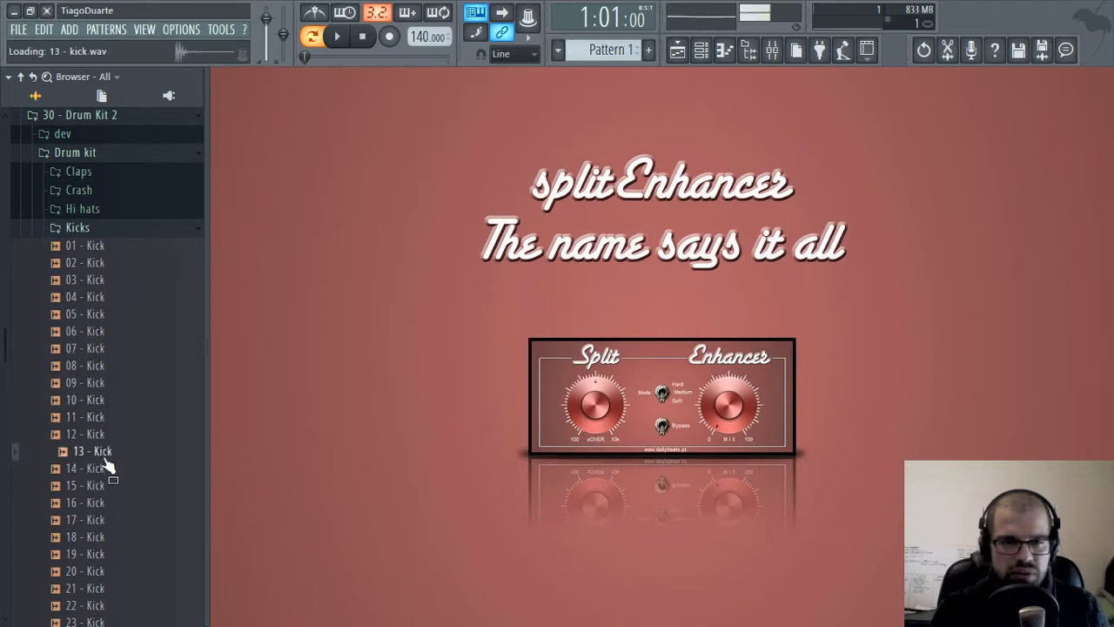
pyautogui.click(108, 468)
pyautogui.click(103, 485)
pyautogui.click(101, 503)
pyautogui.click(101, 520)
pyautogui.click(100, 537)
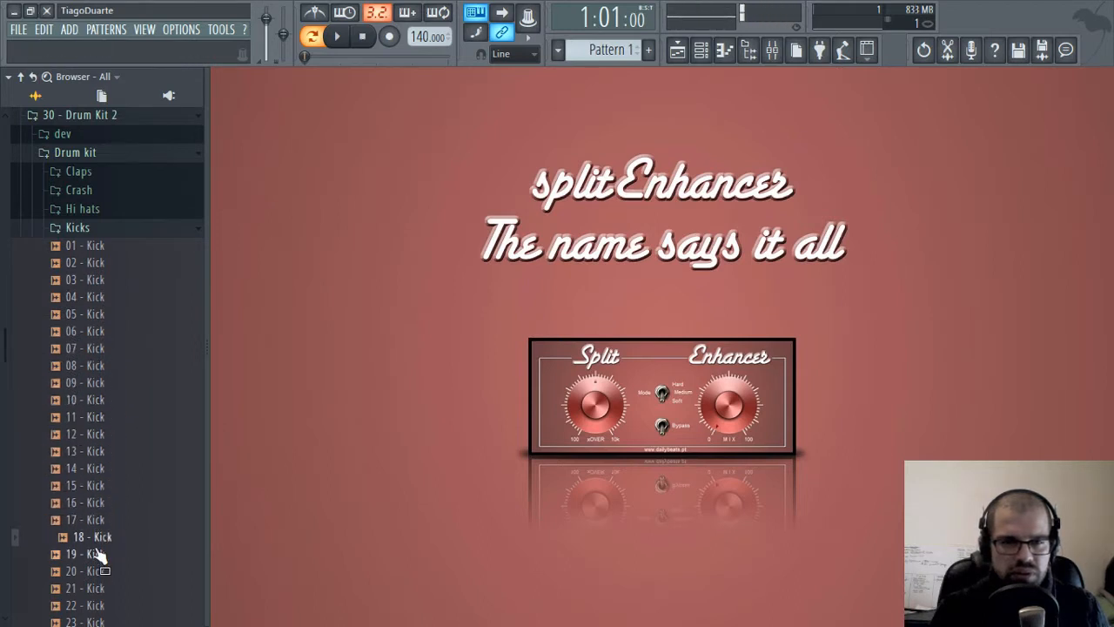
pyautogui.click(99, 554)
pyautogui.click(98, 572)
pyautogui.click(99, 589)
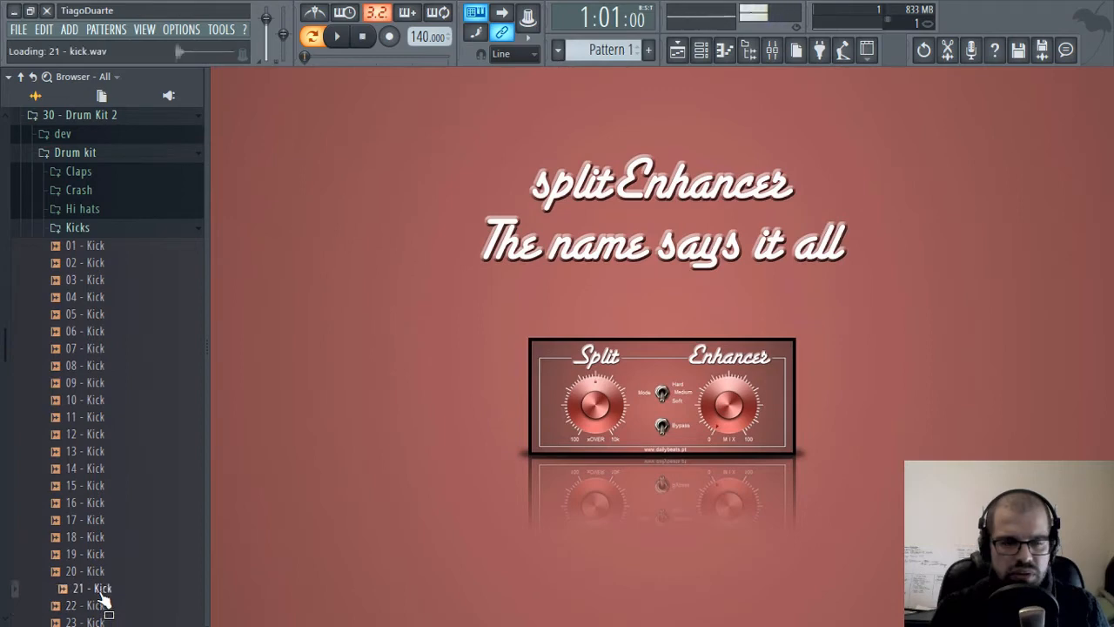
# Load 21 - Kick into a new channel, place a hit on its first step in the Channel rack and play it
pyautogui.rightClick(102, 601)
pyautogui.click(193, 451)
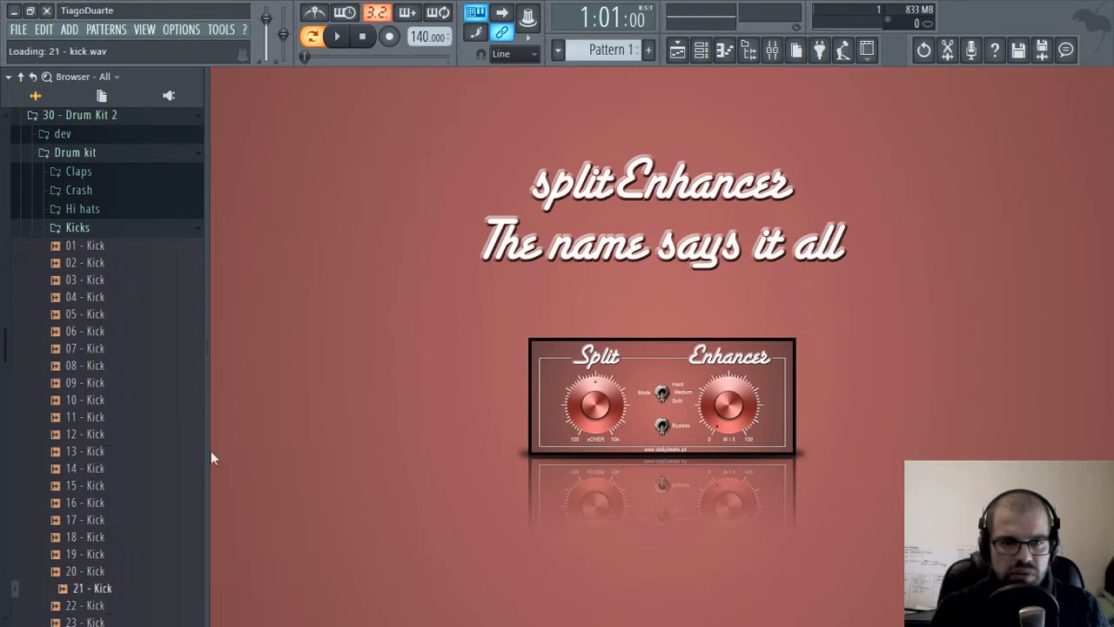
pyautogui.click(459, 85)
pyautogui.click(701, 49)
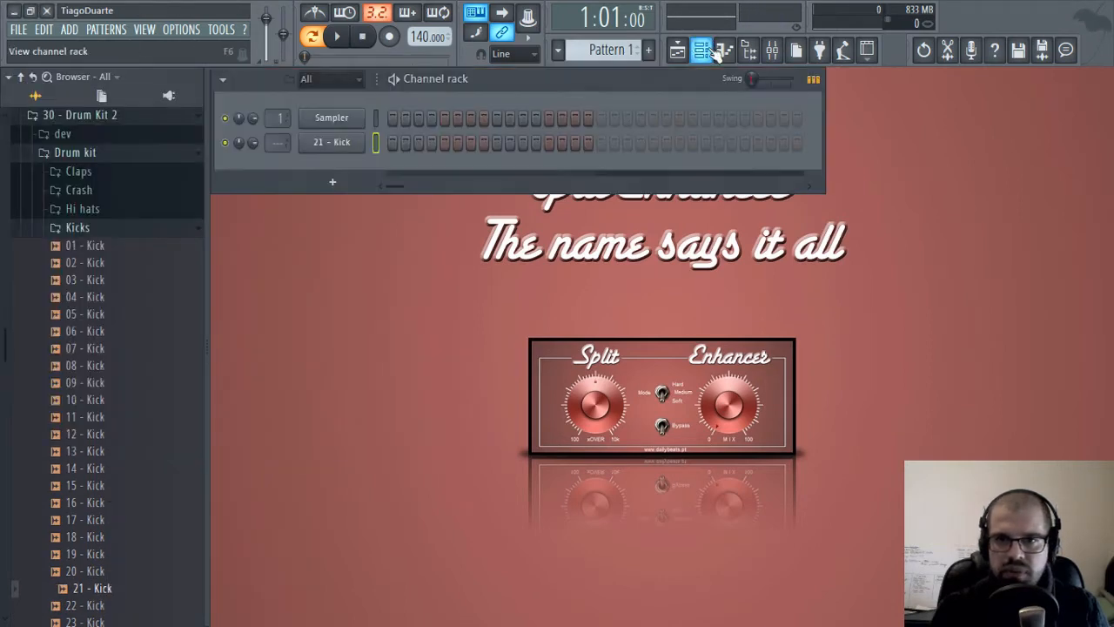
pyautogui.click(393, 143)
pyautogui.press('space')
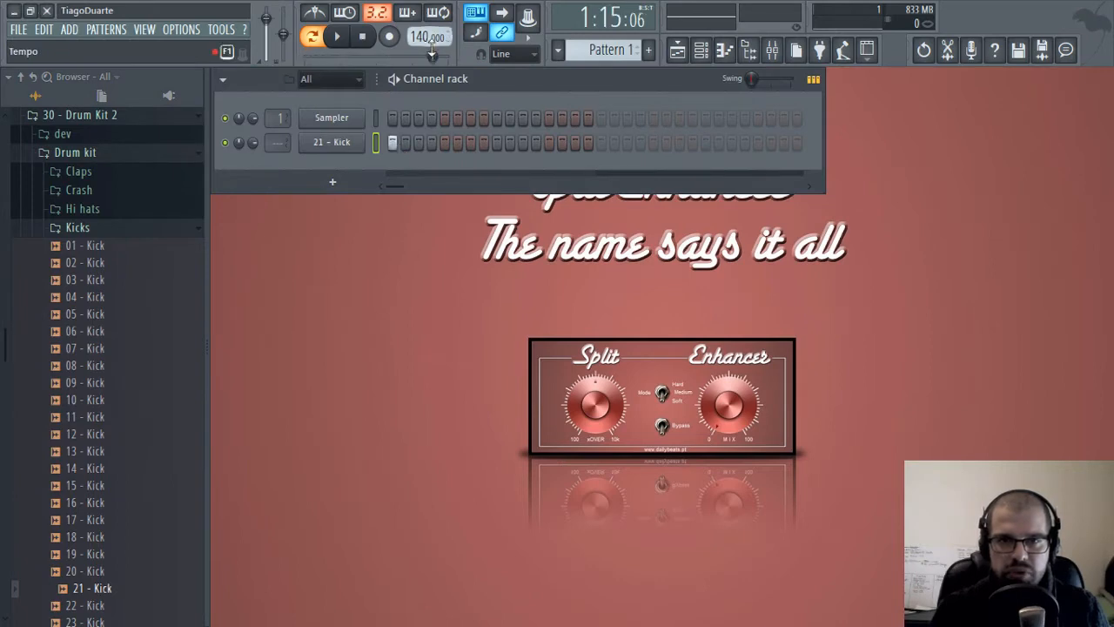
# Set the project tempo to 88 BPM and stop playback
pyautogui.rightClick(424, 35)
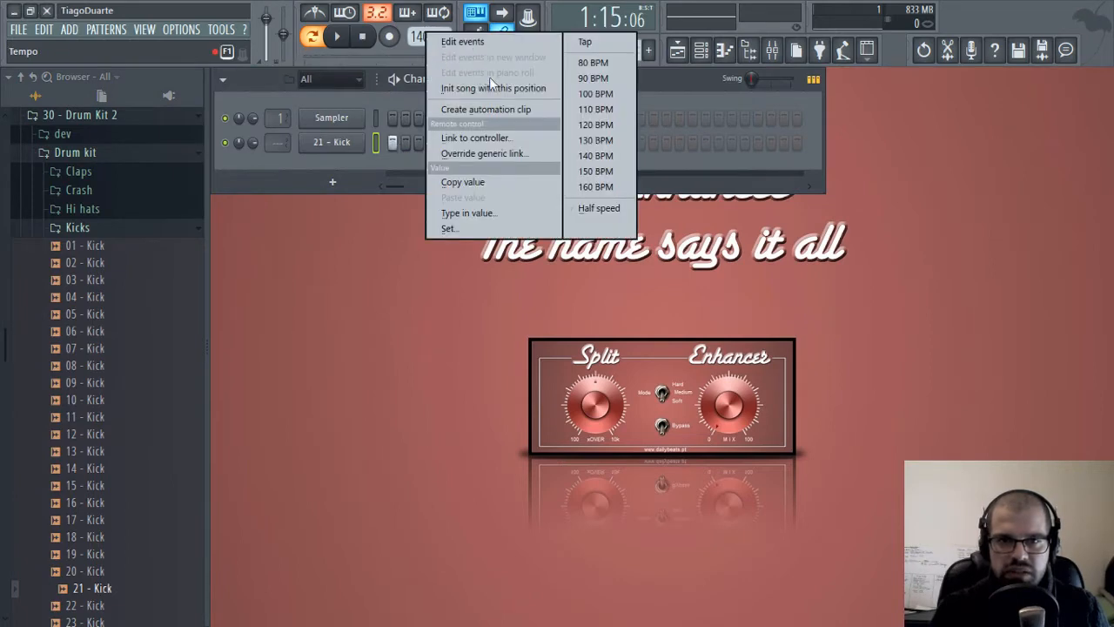
pyautogui.click(599, 76)
pyautogui.moveTo(421, 39); pyautogui.dragTo(421, 45)
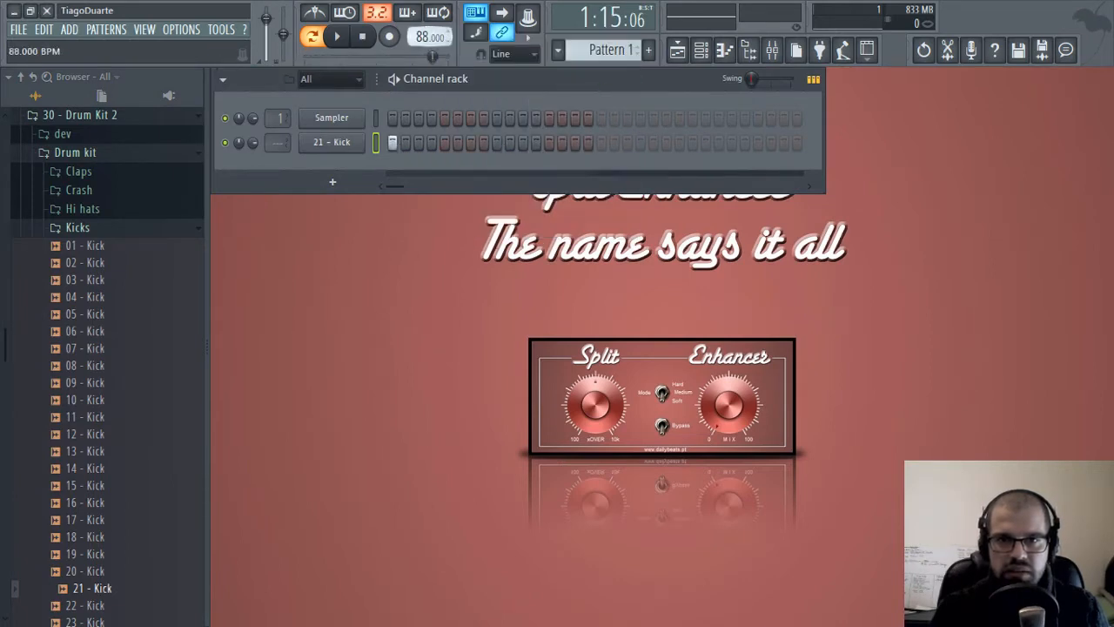
pyautogui.click(362, 36)
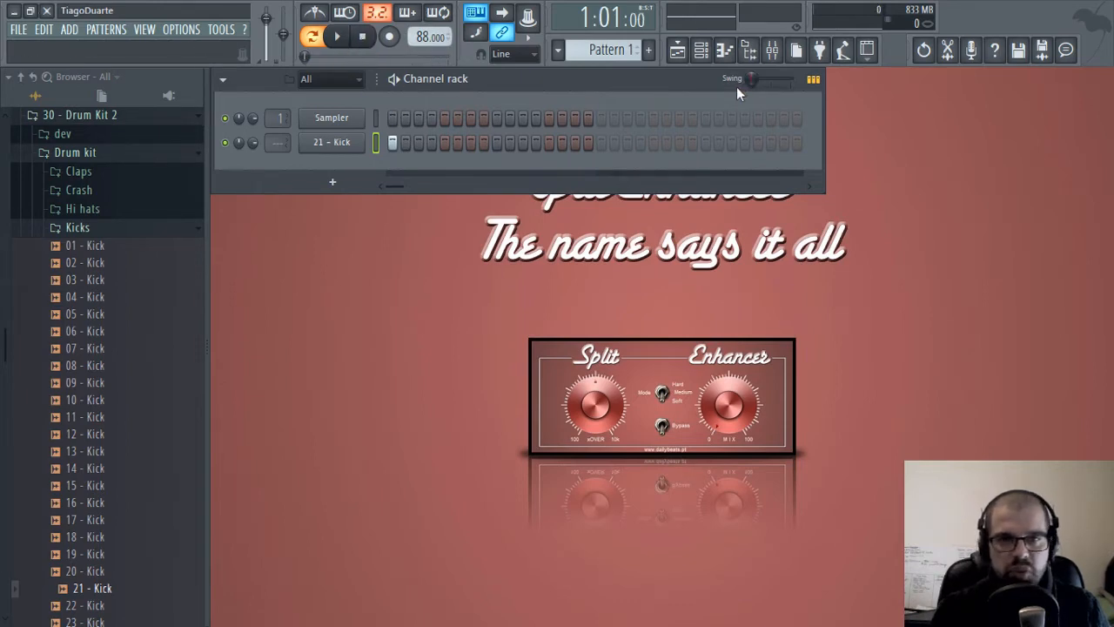
# Raise the Channel rack swing partway, add kick hits on steps 8 and 9, and play the pattern
pyautogui.click(338, 36)
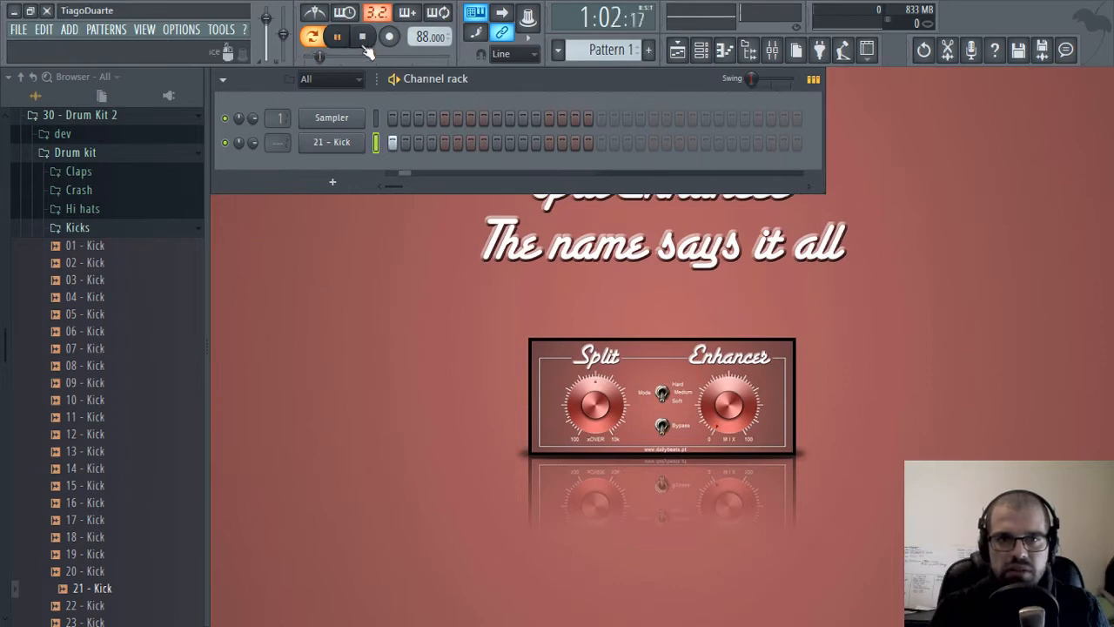
pyautogui.moveTo(751, 80); pyautogui.dragTo(767, 79)
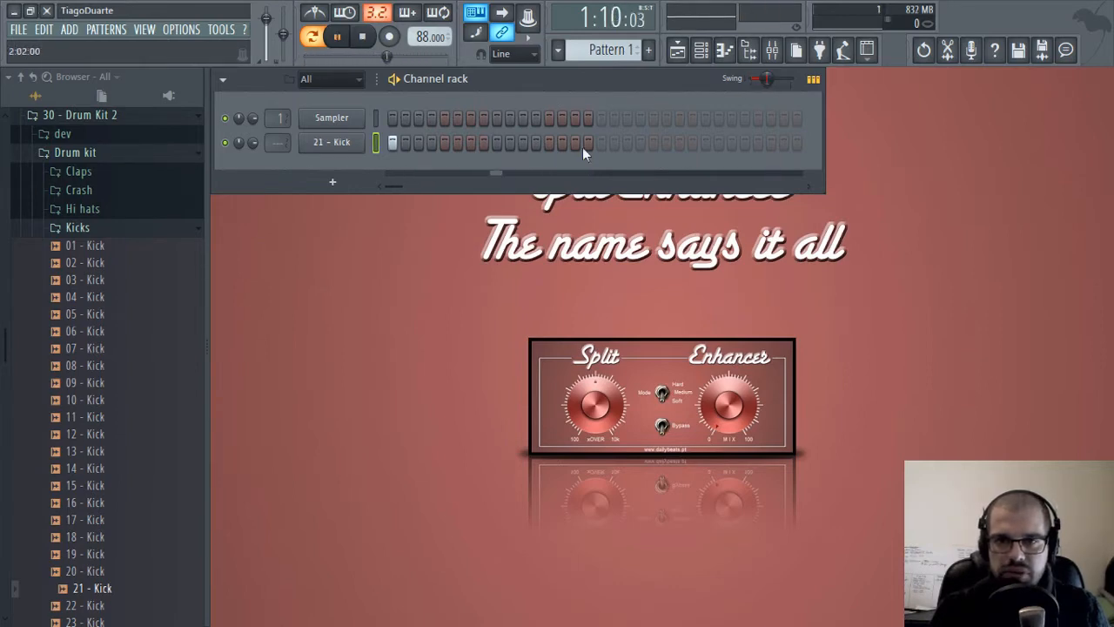
pyautogui.press('space')
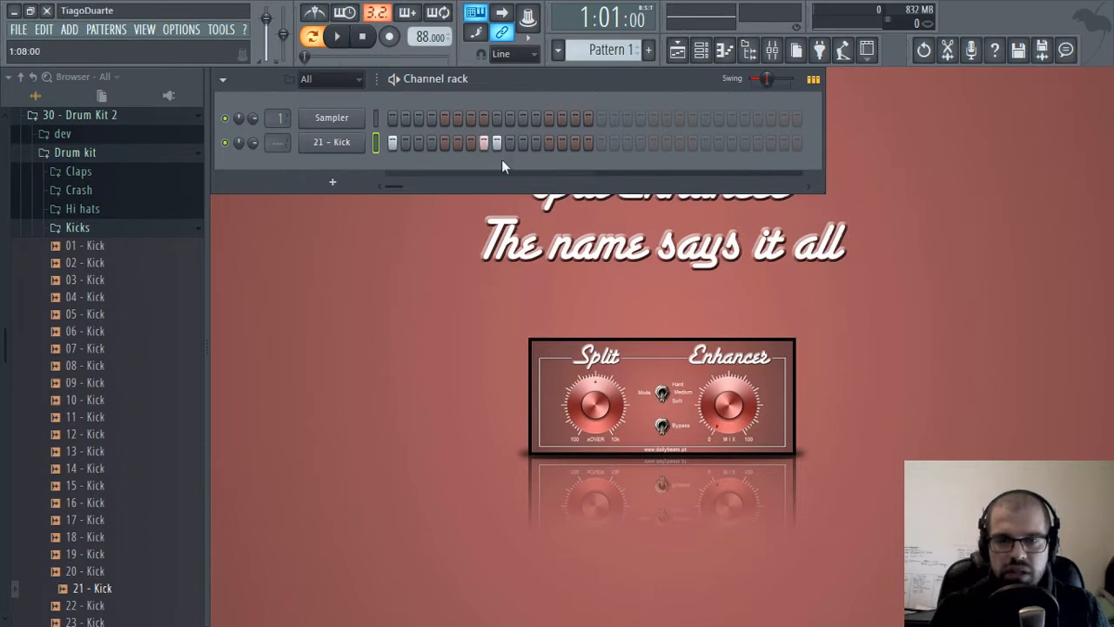
pyautogui.press('space')
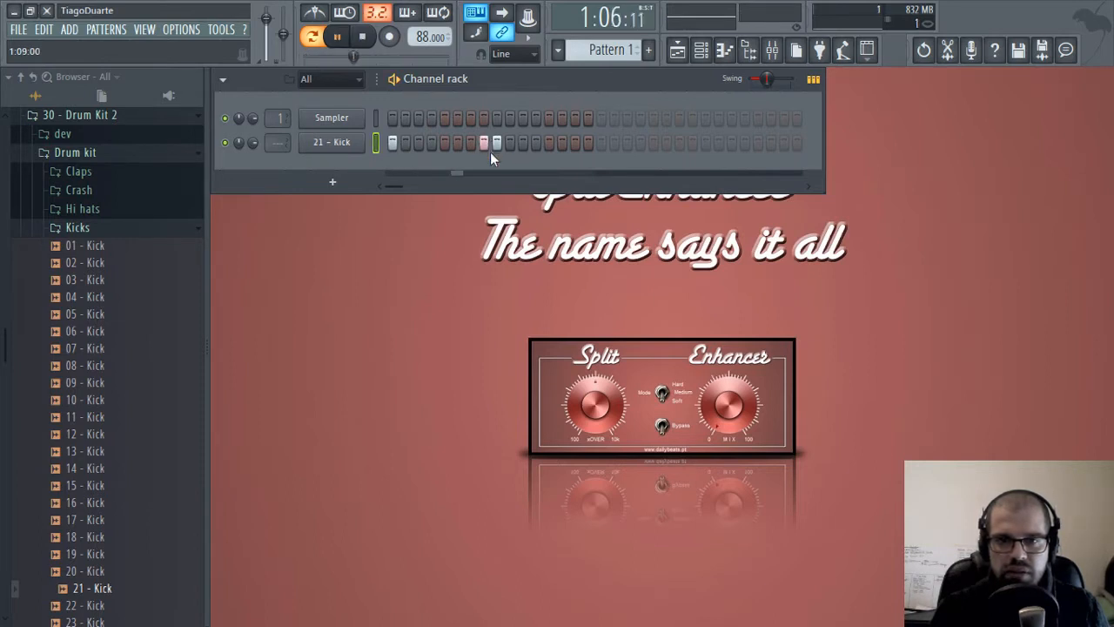
pyautogui.press('space')
# In the kick's piano roll, lower the second note's velocity to about 49%, play it back and close the editor
pyautogui.rightClick(328, 141)
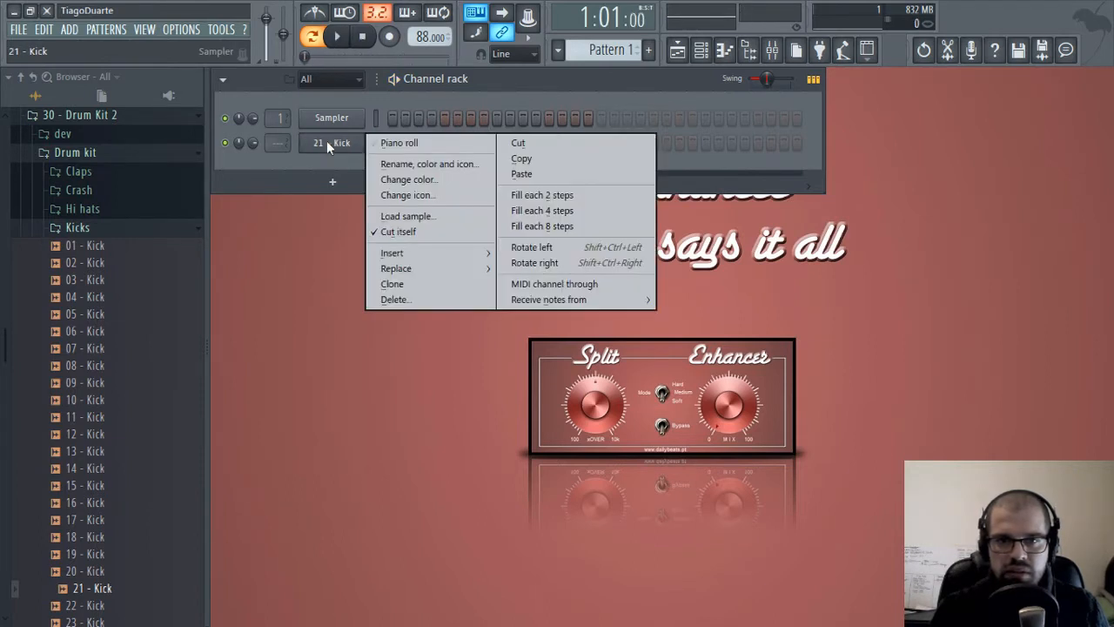
pyautogui.click(393, 141)
pyautogui.rightClick(324, 142)
pyautogui.click(387, 141)
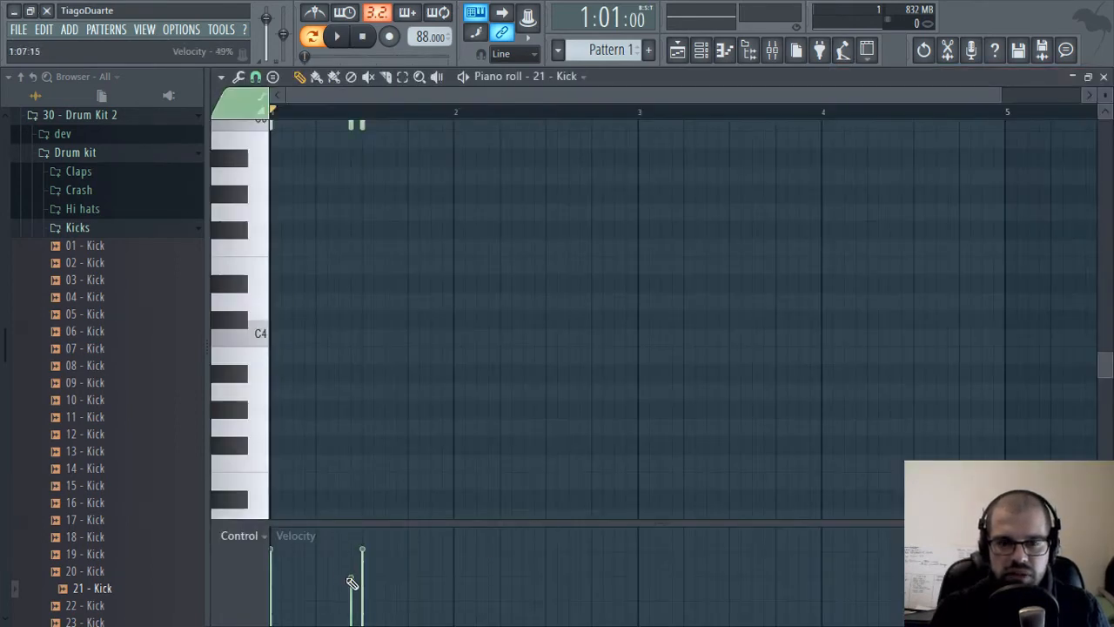
pyautogui.press('space')
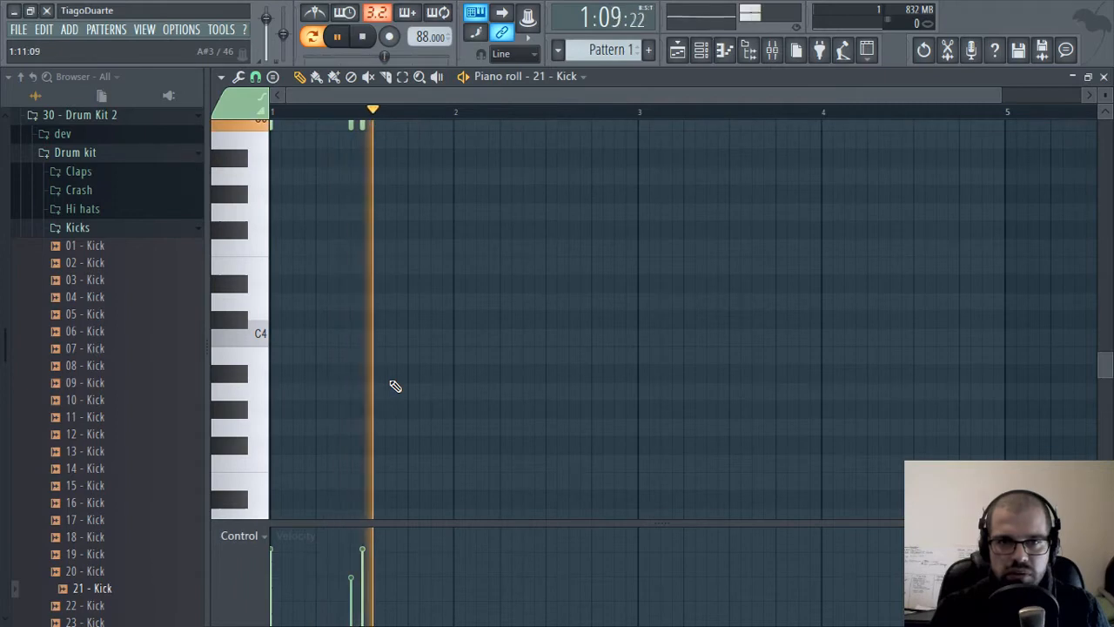
pyautogui.click(1104, 78)
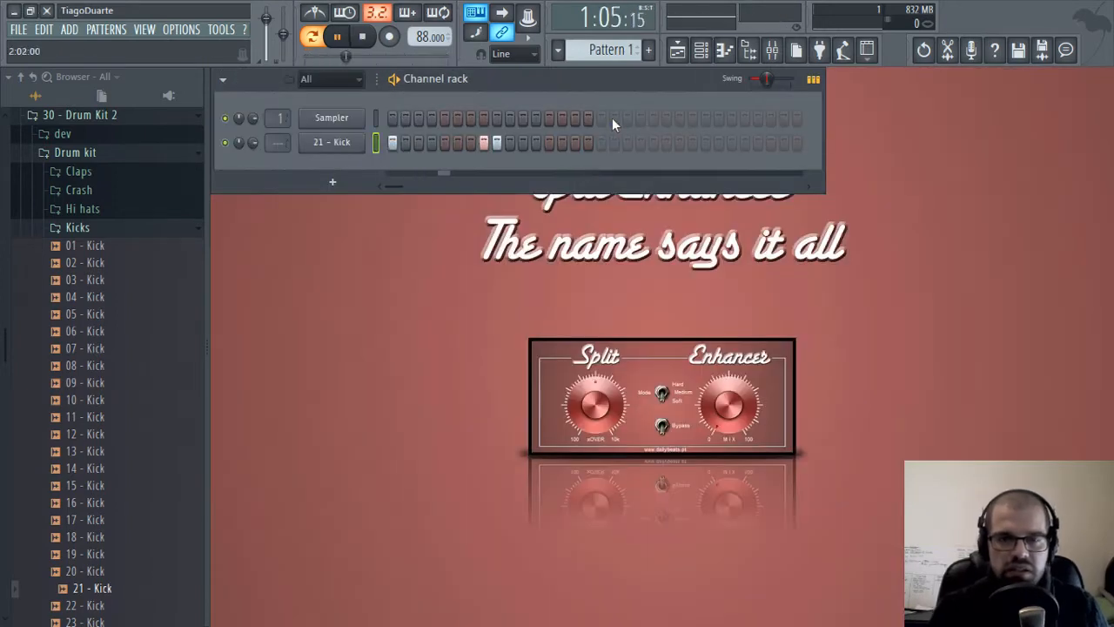
# Open the Snare folder of the Drum kit and audition its samples up to 29 - Snare over the playing pattern
pyautogui.click(91, 228)
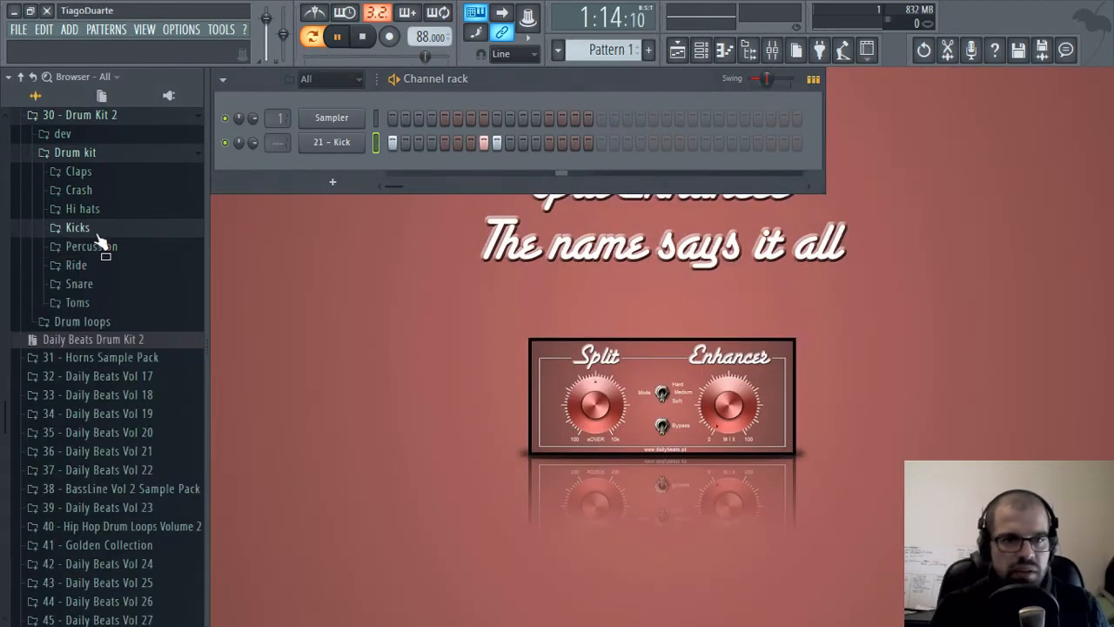
pyautogui.click(97, 304)
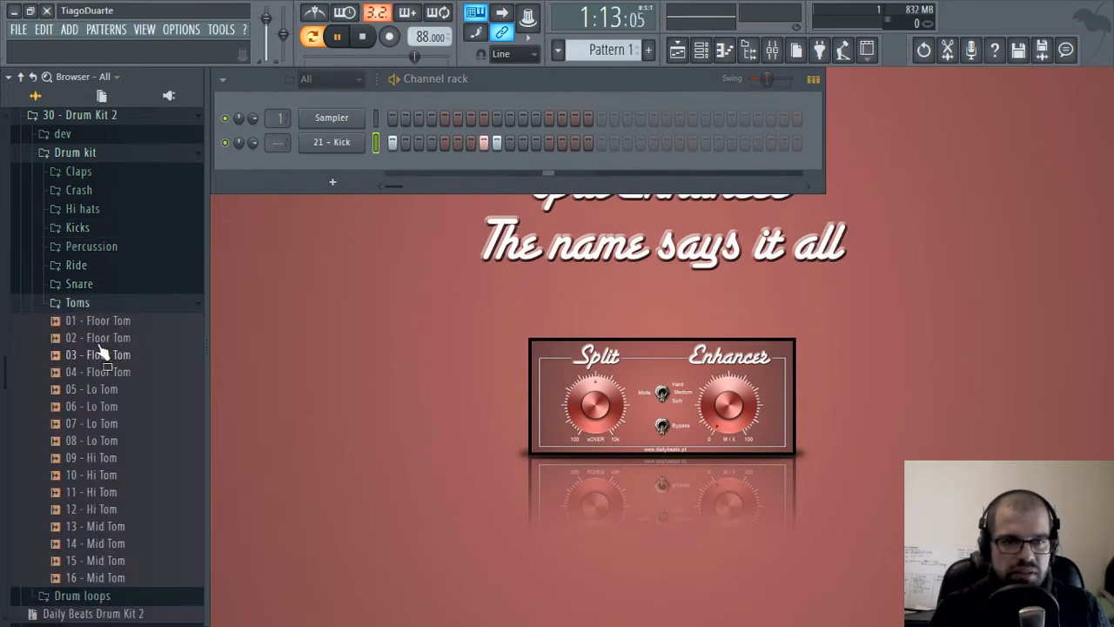
pyautogui.click(87, 285)
pyautogui.click(98, 376)
pyautogui.click(104, 426)
pyautogui.scroll(-3, 99, 372)
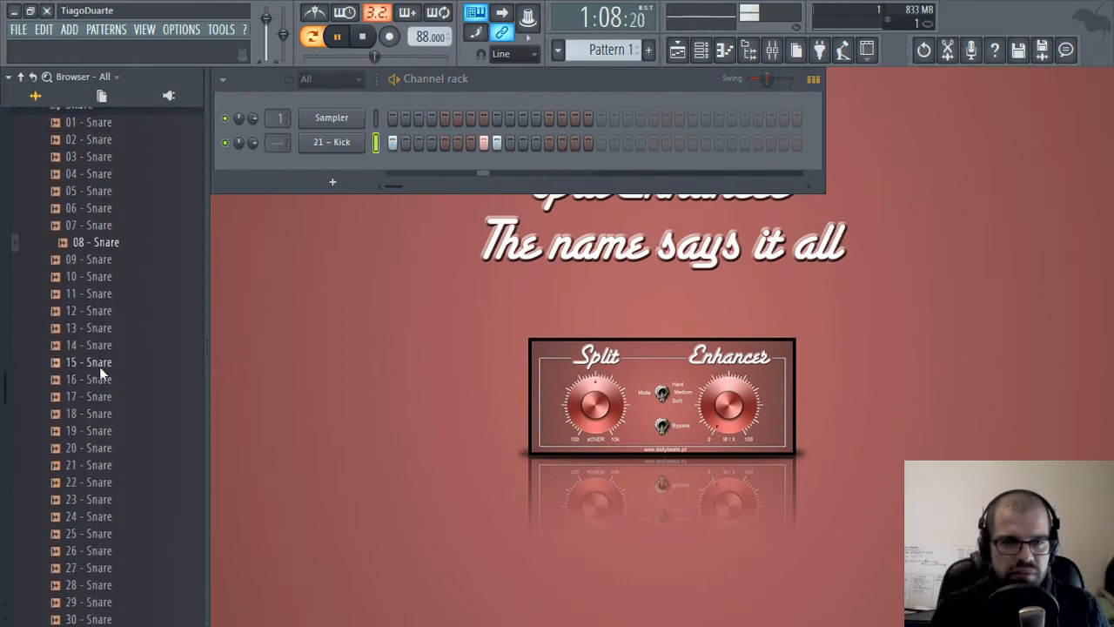
pyautogui.click(100, 366)
pyautogui.click(114, 356)
pyautogui.click(113, 372)
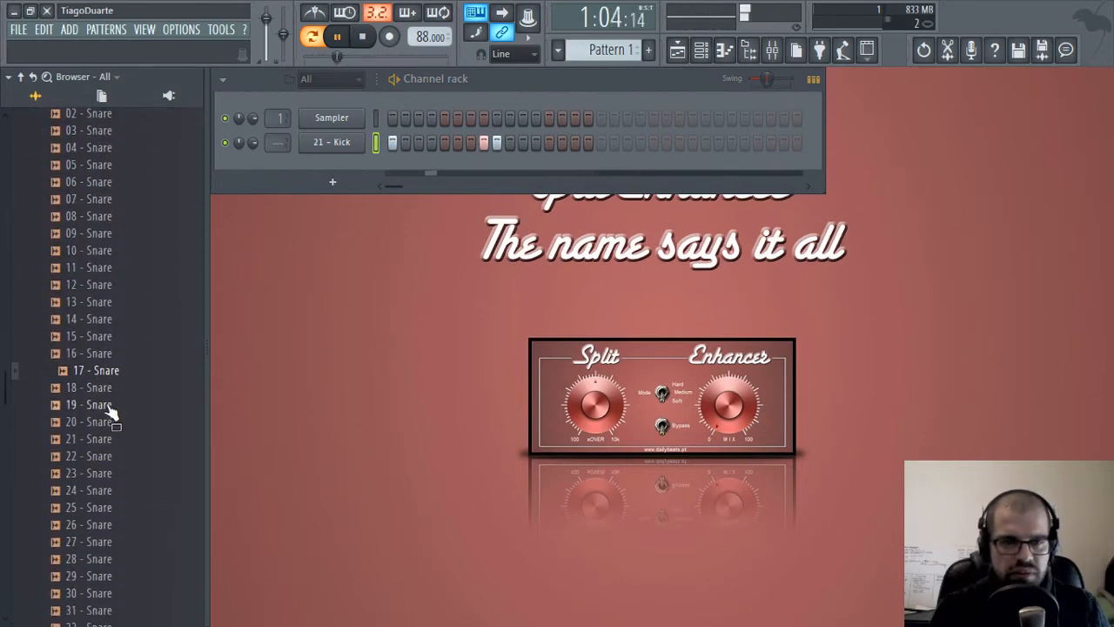
pyautogui.click(111, 421)
pyautogui.click(110, 406)
pyautogui.click(105, 440)
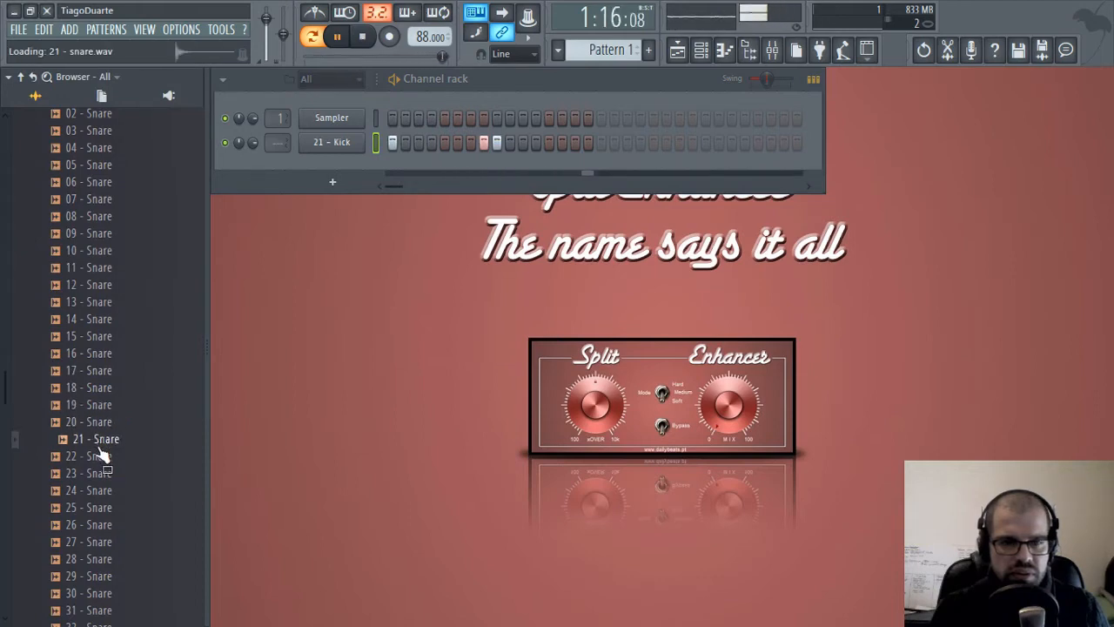
pyautogui.click(99, 456)
pyautogui.click(101, 472)
pyautogui.click(103, 491)
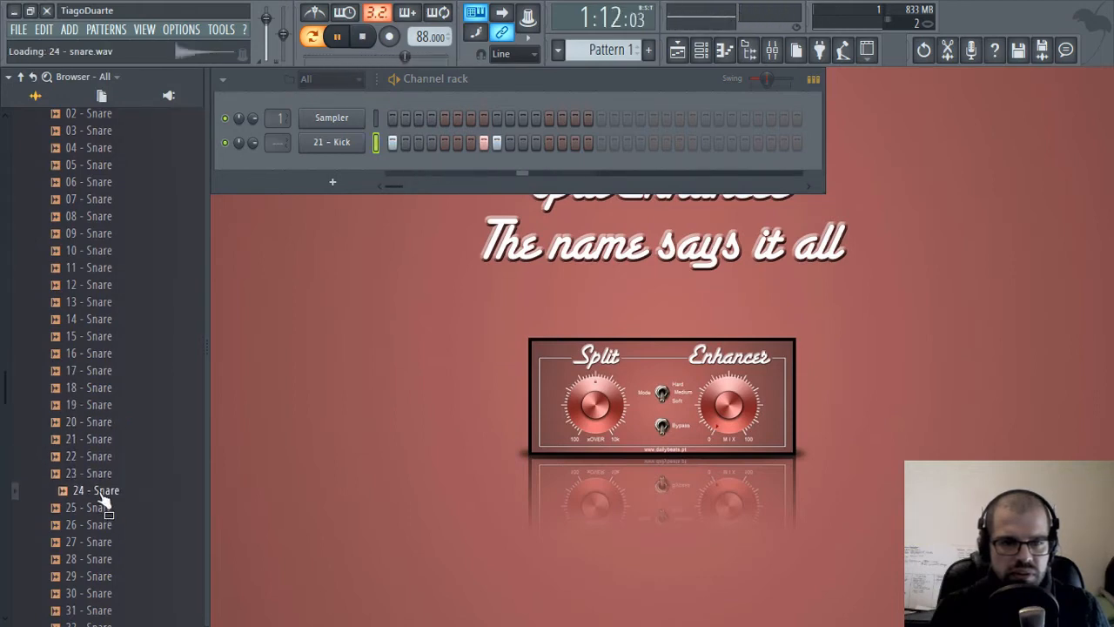
pyautogui.click(104, 508)
pyautogui.click(105, 525)
pyautogui.click(106, 542)
pyautogui.click(105, 559)
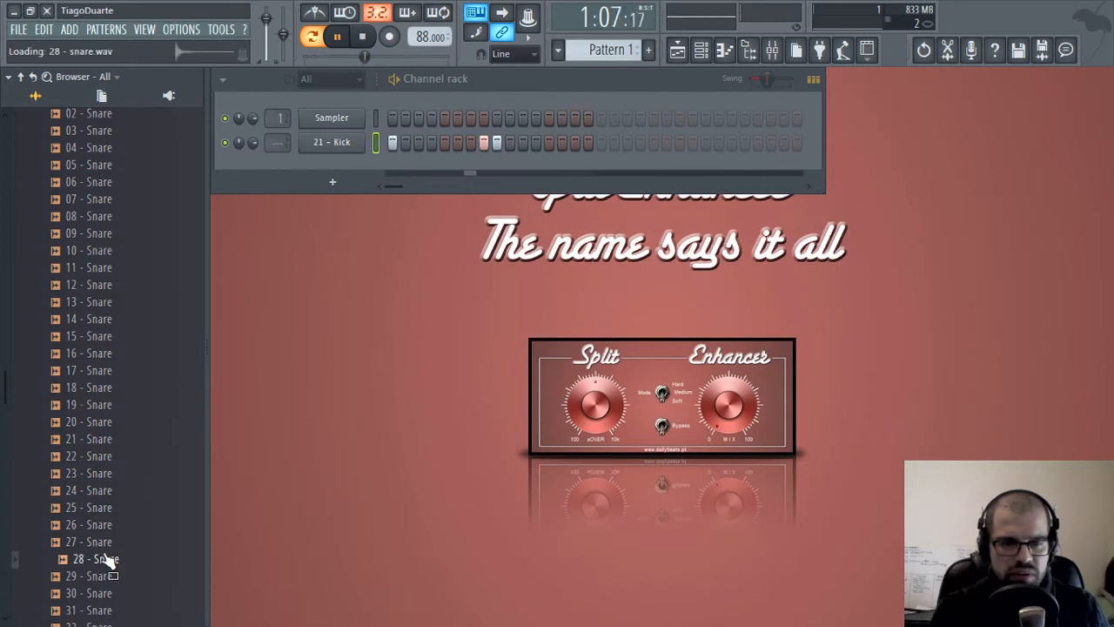
pyautogui.click(108, 576)
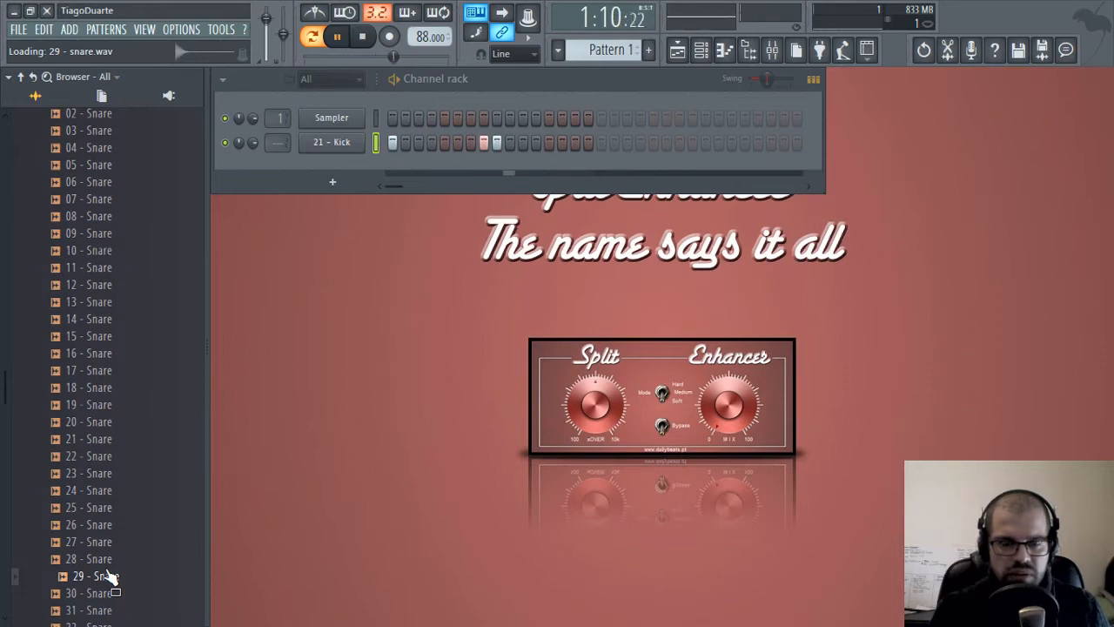
# Load 29 - Snare into a new channel and place hits on steps 5, 13, 21 and 29
pyautogui.moveTo(109, 576); pyautogui.dragTo(334, 169)
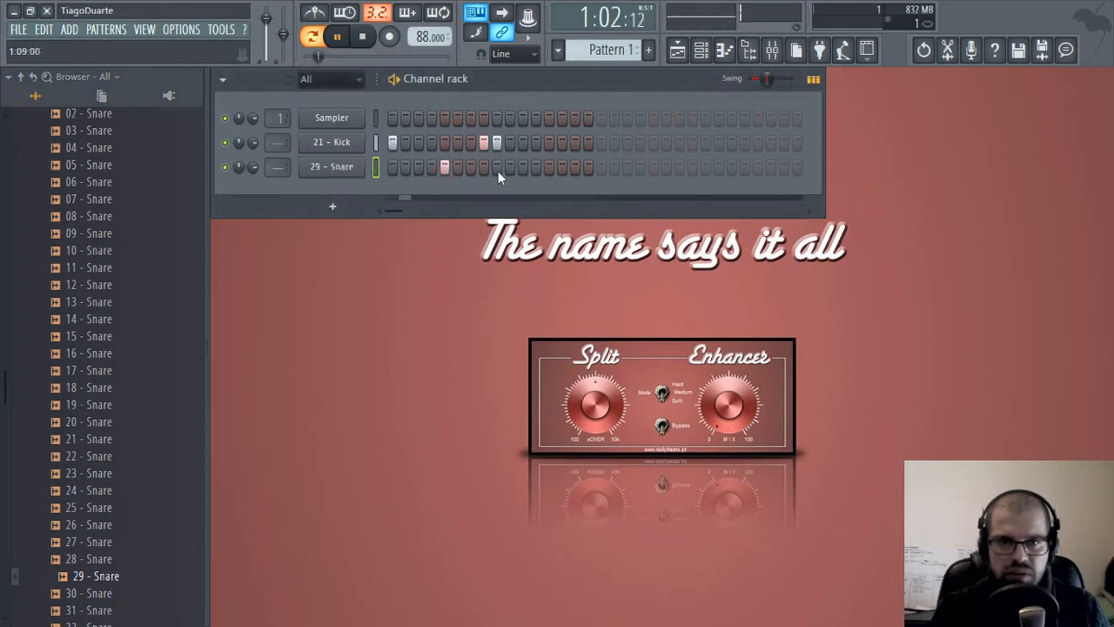
pyautogui.click(549, 168)
pyautogui.click(652, 168)
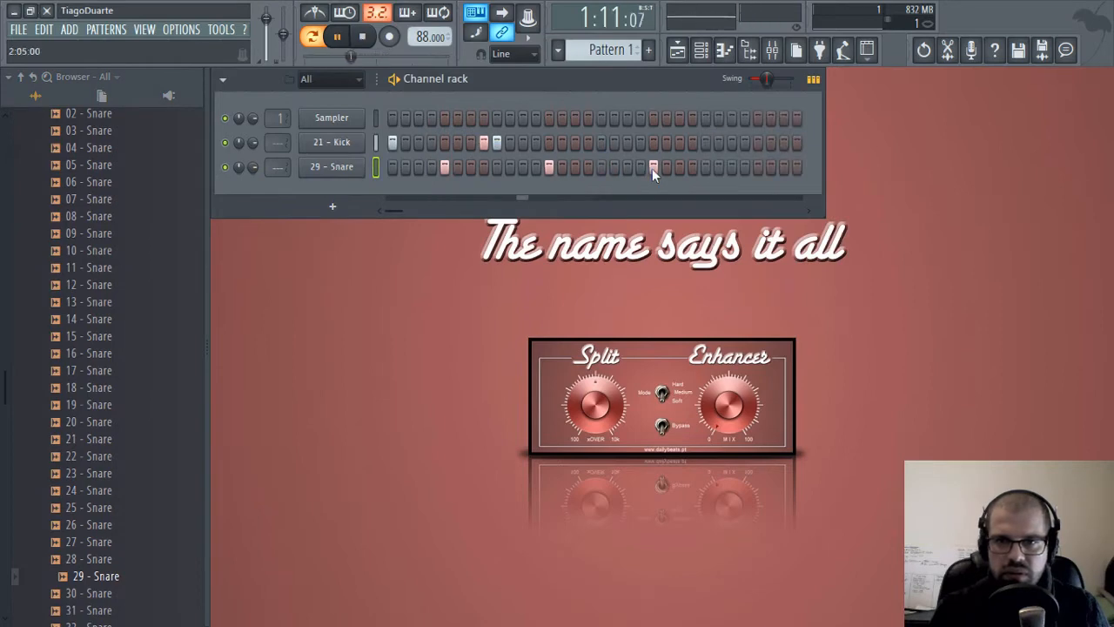
pyautogui.click(757, 167)
# Extend the 21 - Kick pattern with hits on steps 15, 18, 19, 22, 23, 26 and 28
pyautogui.click(575, 143)
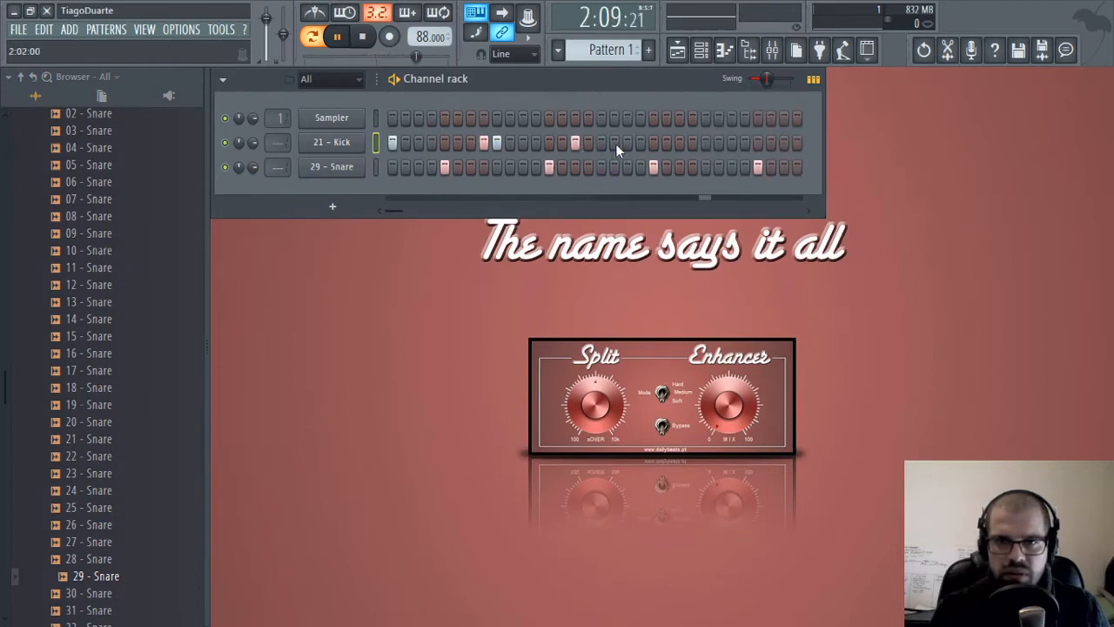
pyautogui.click(614, 143)
pyautogui.click(627, 143)
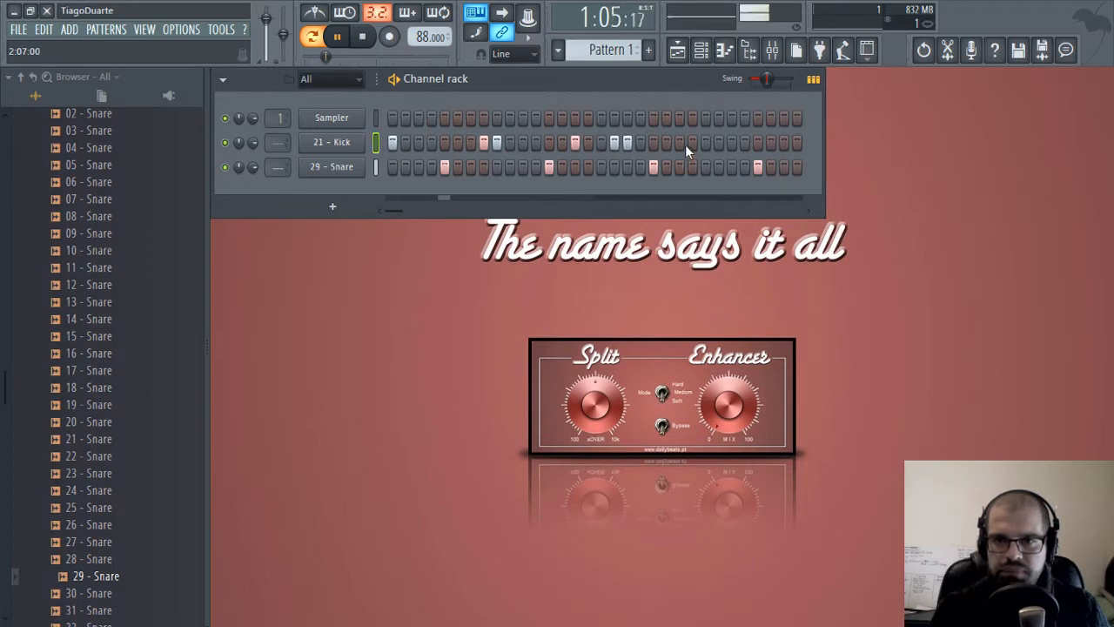
pyautogui.click(680, 143)
pyautogui.click(667, 143)
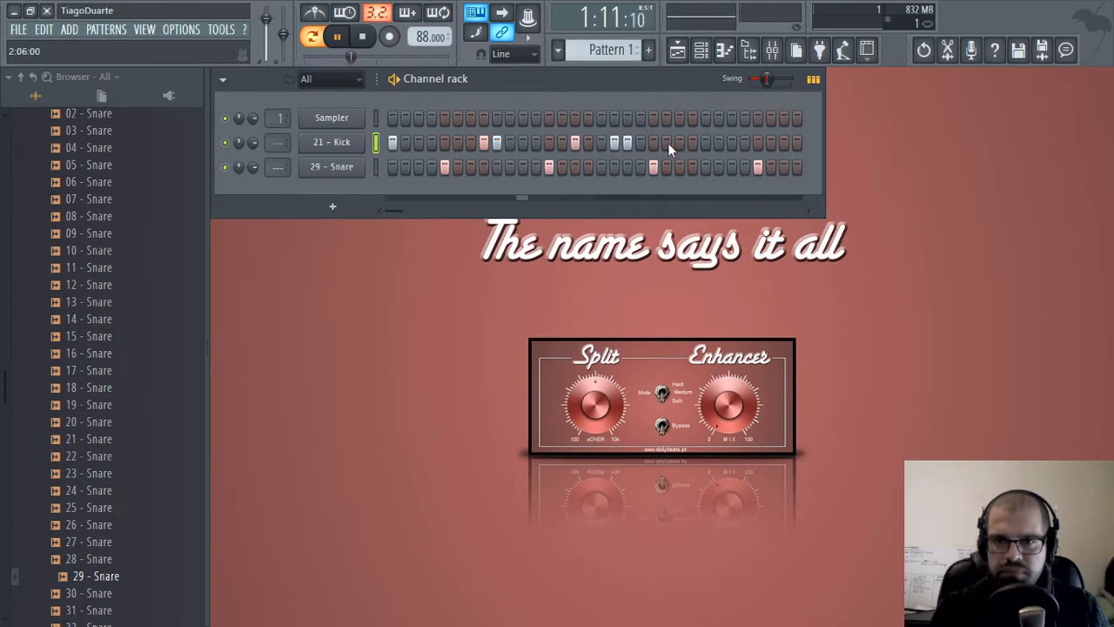
pyautogui.click(730, 145)
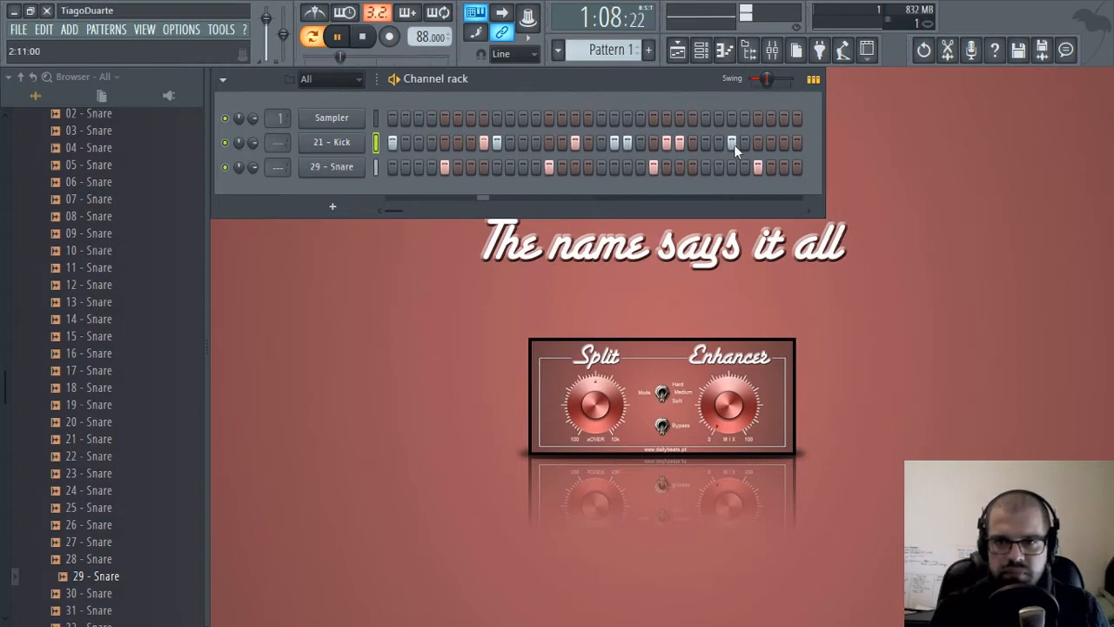
pyautogui.rightClick(733, 145)
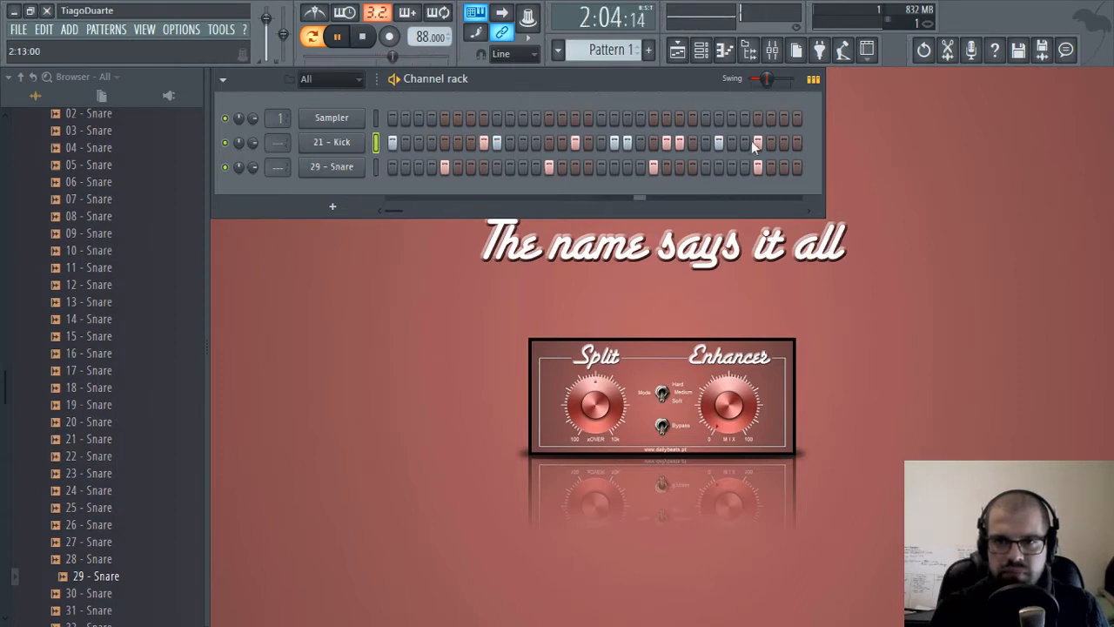
pyautogui.click(746, 143)
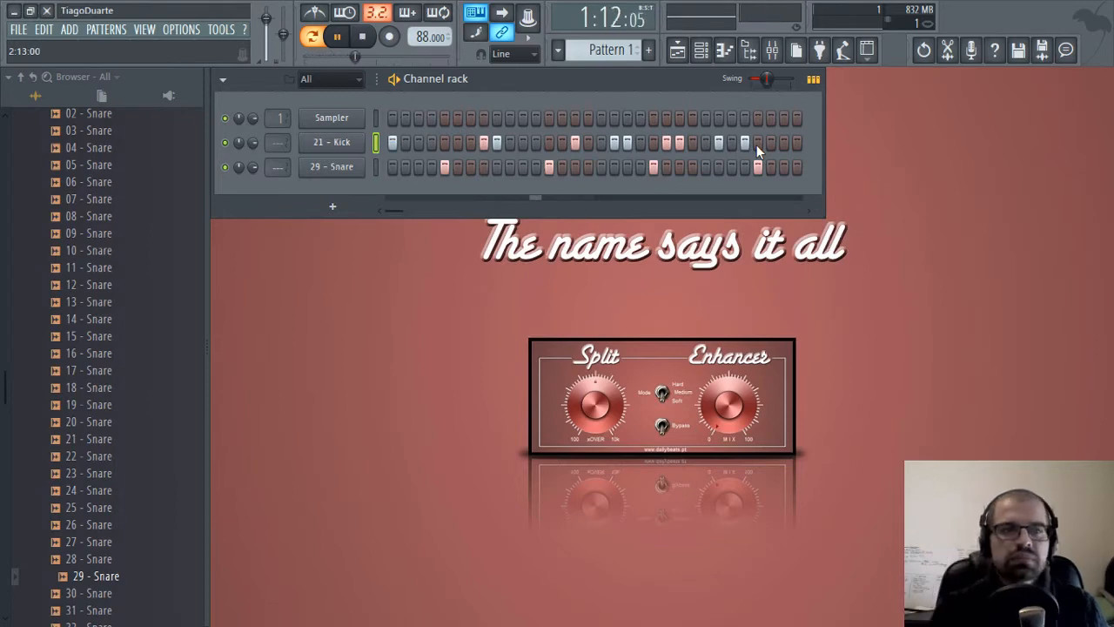
# Open the Hi hats folder of the Drum kit and audition its samples up to 20 - Hi hat
pyautogui.scroll(5, 51, 283)
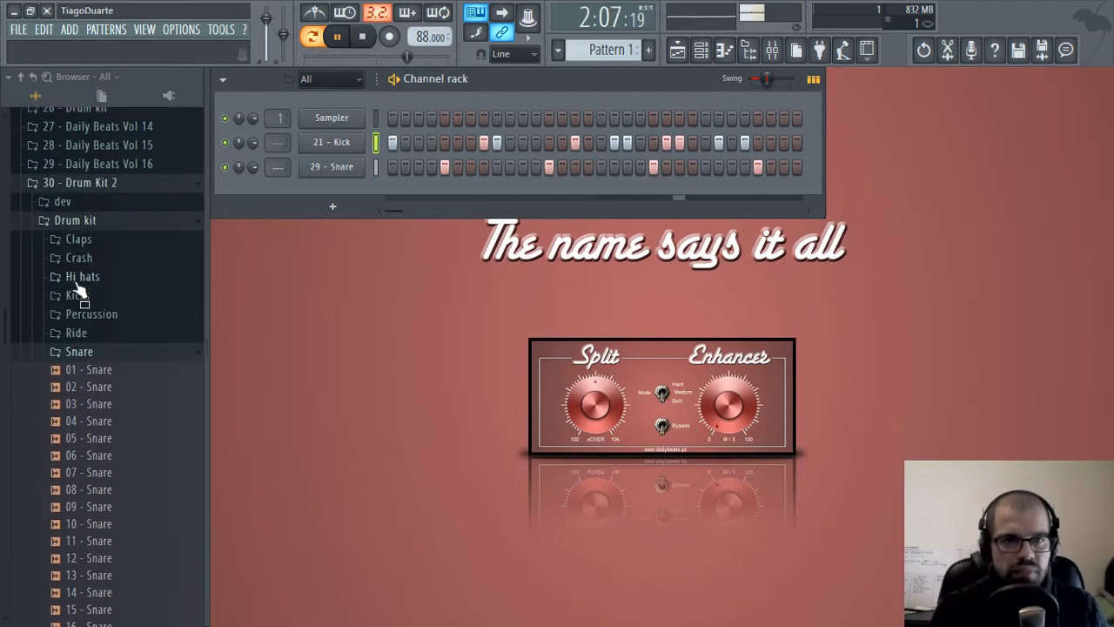
pyautogui.click(107, 357)
pyautogui.click(102, 277)
pyautogui.click(90, 347)
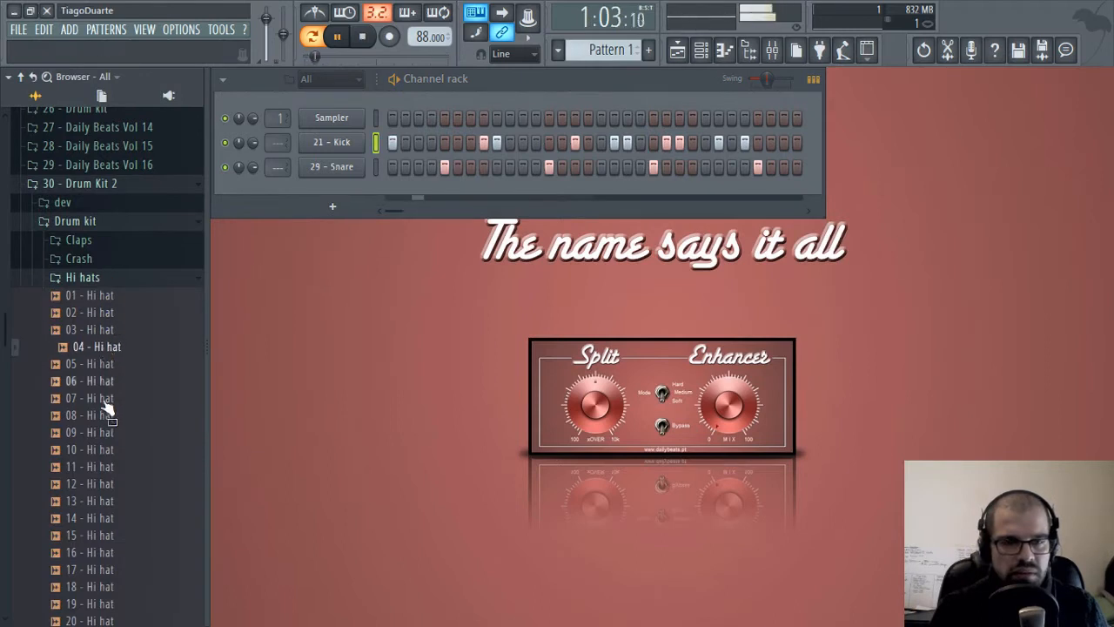
pyautogui.click(90, 415)
pyautogui.click(90, 467)
pyautogui.click(96, 483)
pyautogui.click(109, 501)
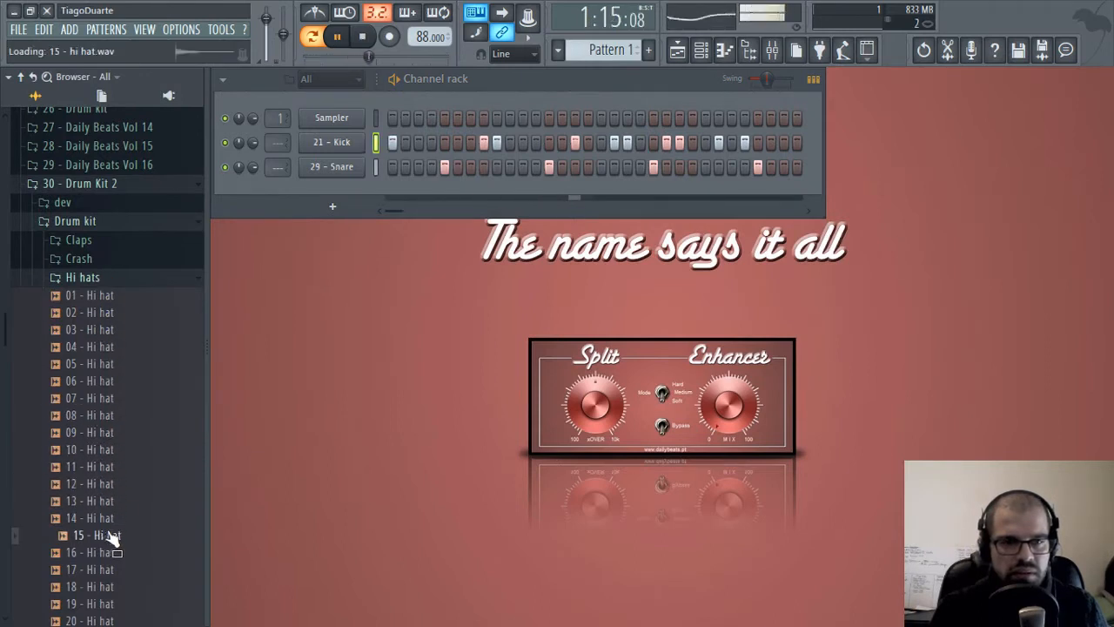
pyautogui.click(109, 518)
pyautogui.click(109, 534)
pyautogui.click(109, 570)
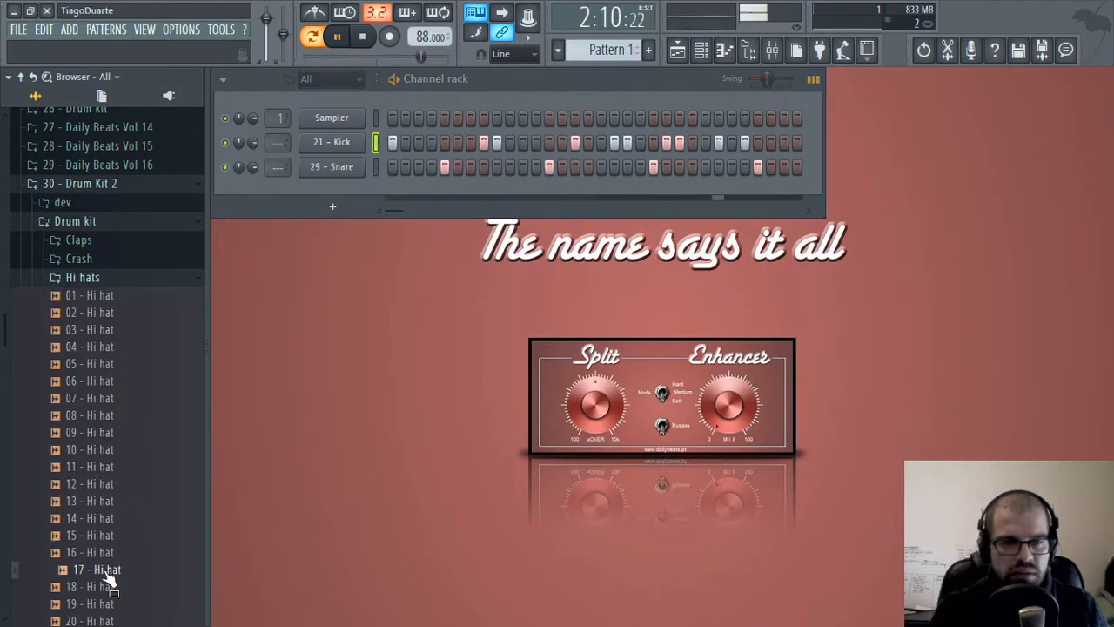
pyautogui.click(109, 587)
pyautogui.click(109, 604)
pyautogui.scroll(-1, 105, 531)
pyautogui.scroll(-3, 105, 533)
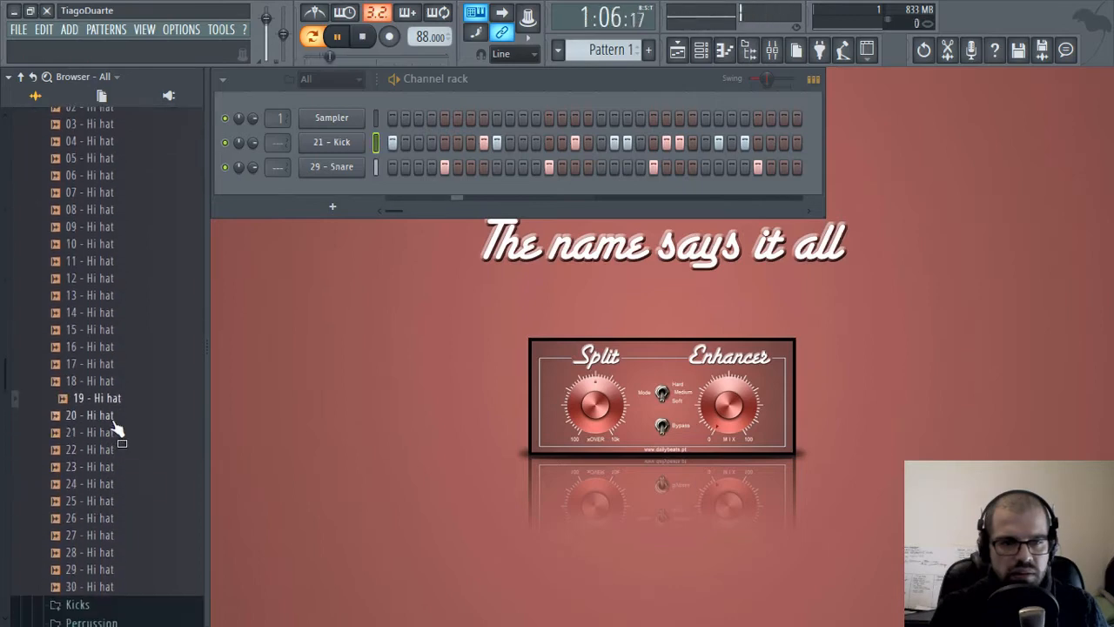
pyautogui.click(109, 418)
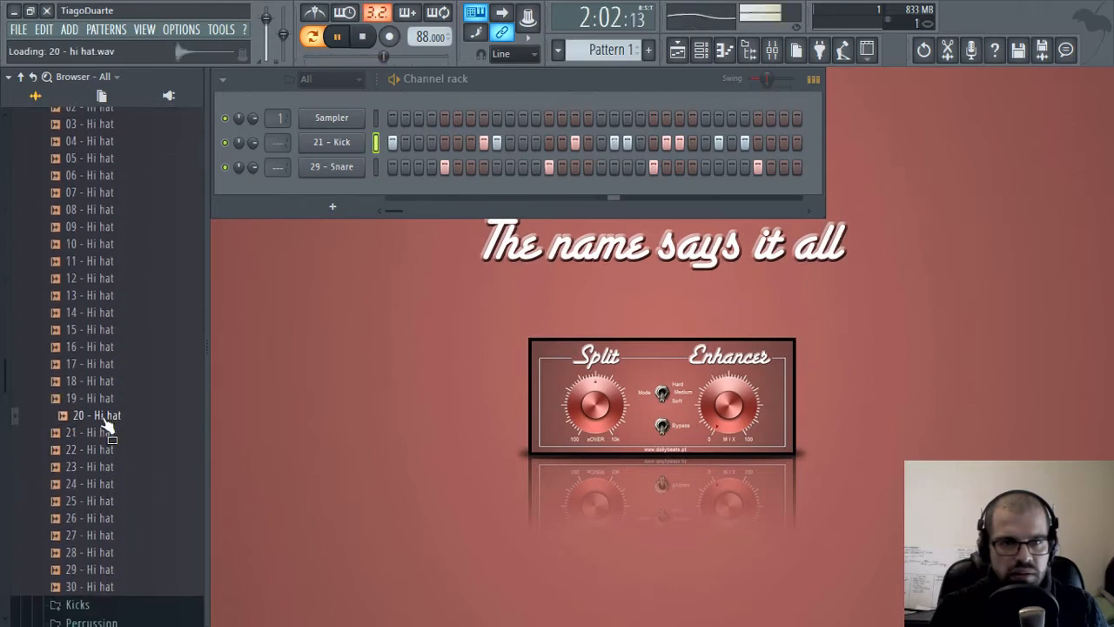
# Load 20 - Hi hat into a new channel and route the kick, snare and hi-hat to mixer tracks 2, 3 and 4
pyautogui.moveTo(104, 422); pyautogui.dragTo(271, 154)
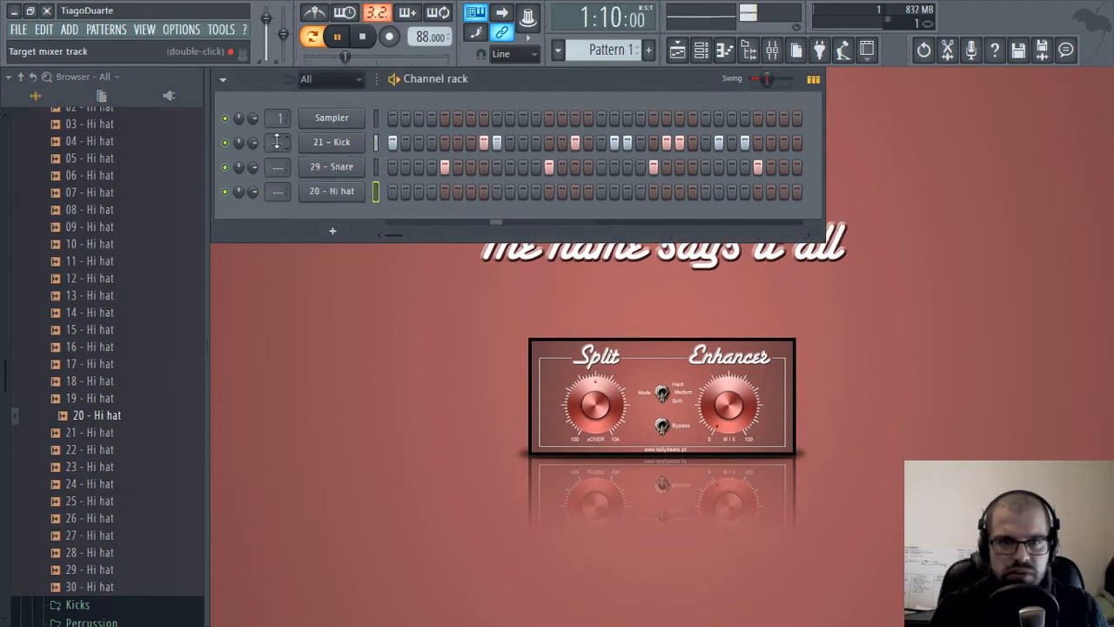
pyautogui.scroll(3, 276, 141)
pyautogui.scroll(2, 268, 169)
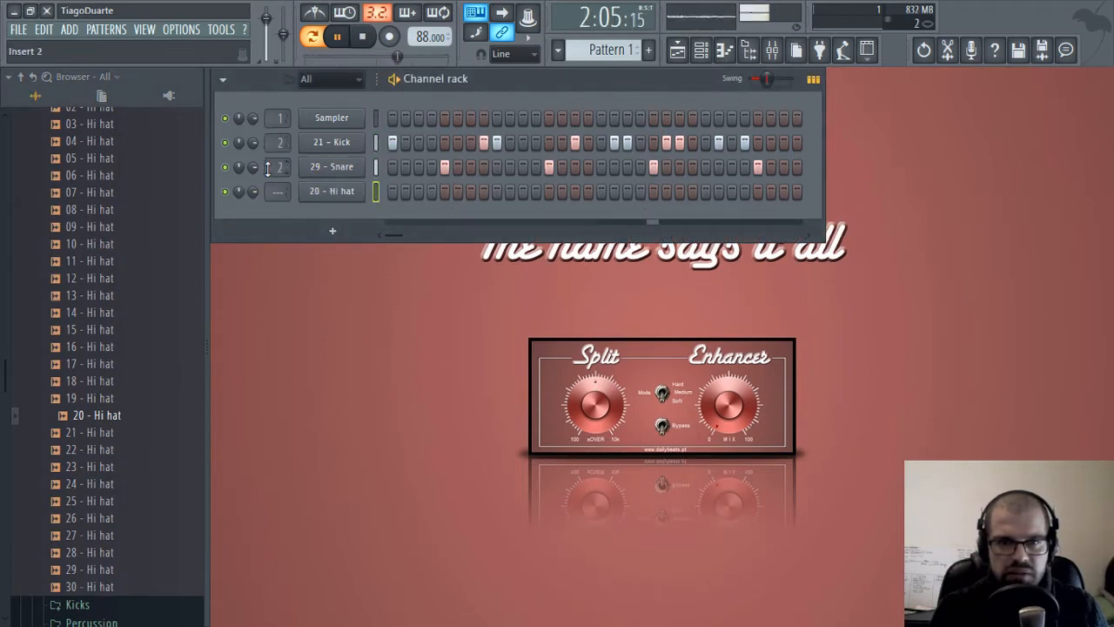
pyautogui.scroll(-1, 268, 169)
pyautogui.scroll(3, 272, 191)
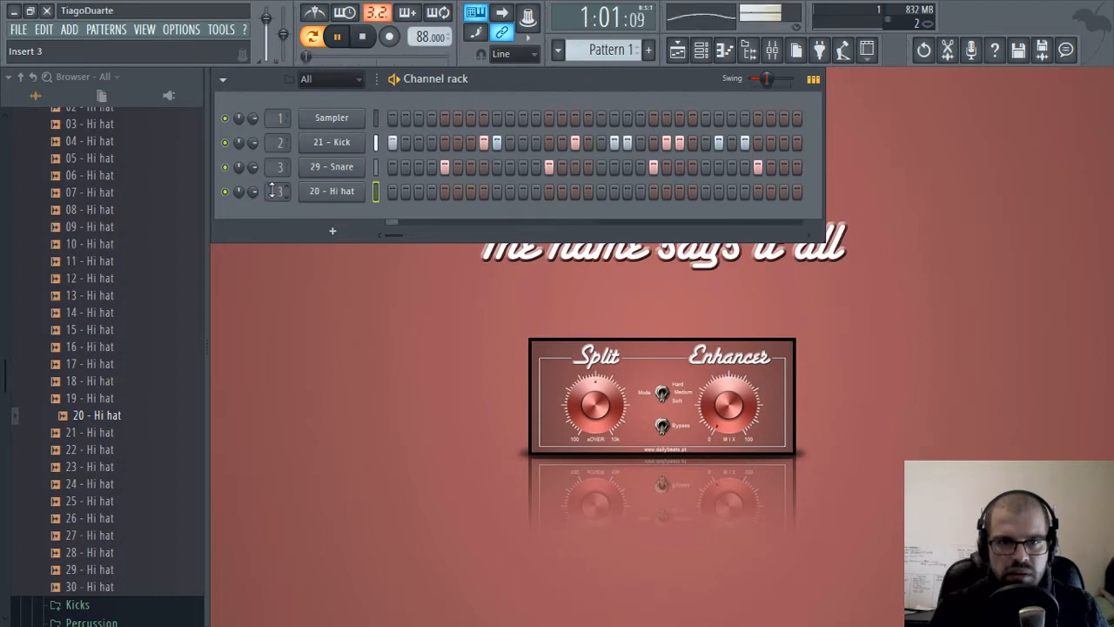
# Place hi-hat hits on every fourth step from step 3 to step 31
pyautogui.click(419, 191)
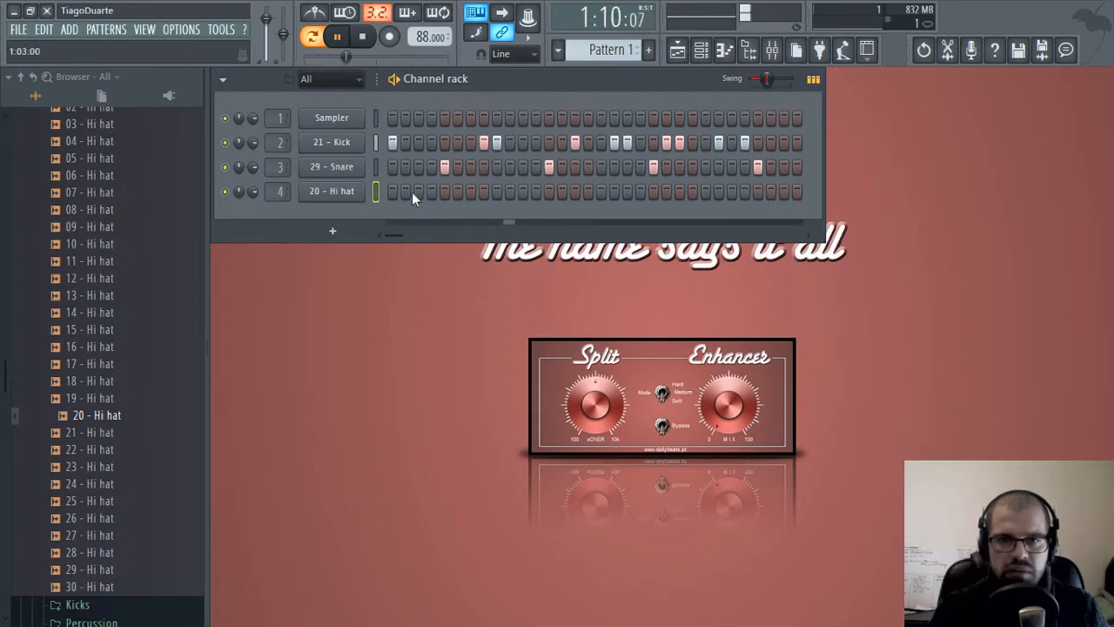
pyautogui.click(471, 191)
pyautogui.click(523, 190)
pyautogui.click(575, 191)
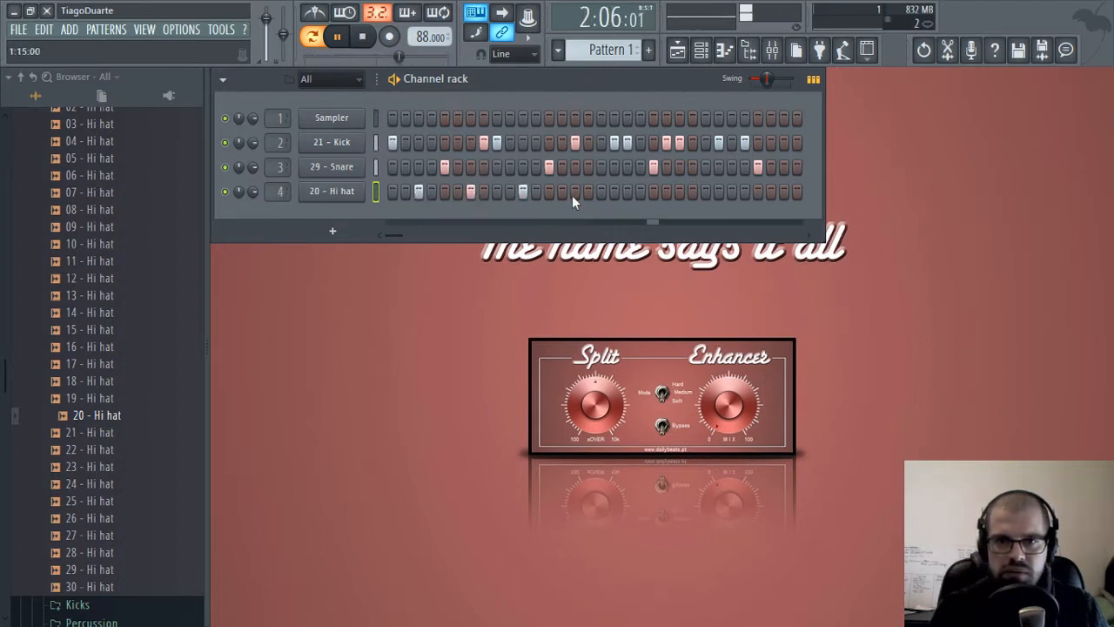
pyautogui.click(628, 191)
pyautogui.click(719, 191)
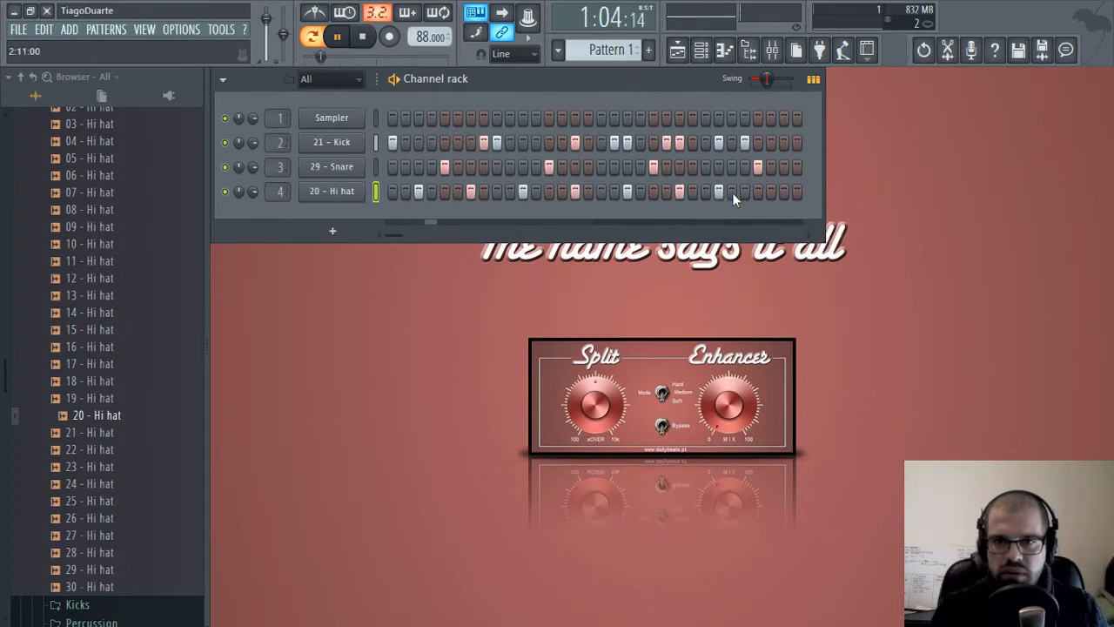
pyautogui.click(719, 191)
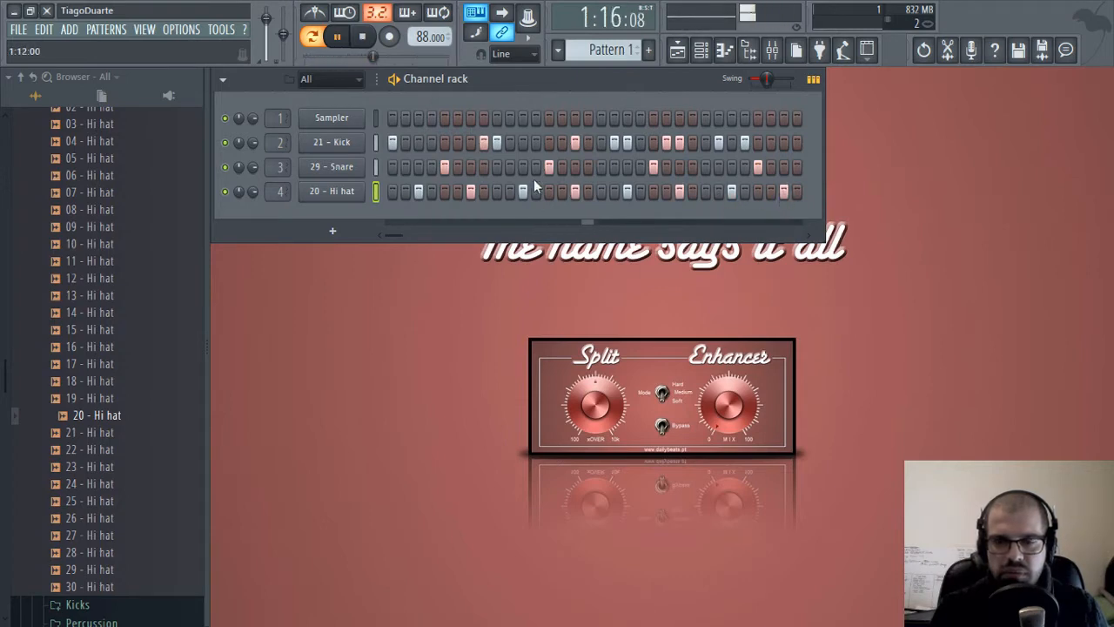
# Open the mixer and lower the volume of Insert 4 to about 51% (-12.5 dB)
pyautogui.click(772, 51)
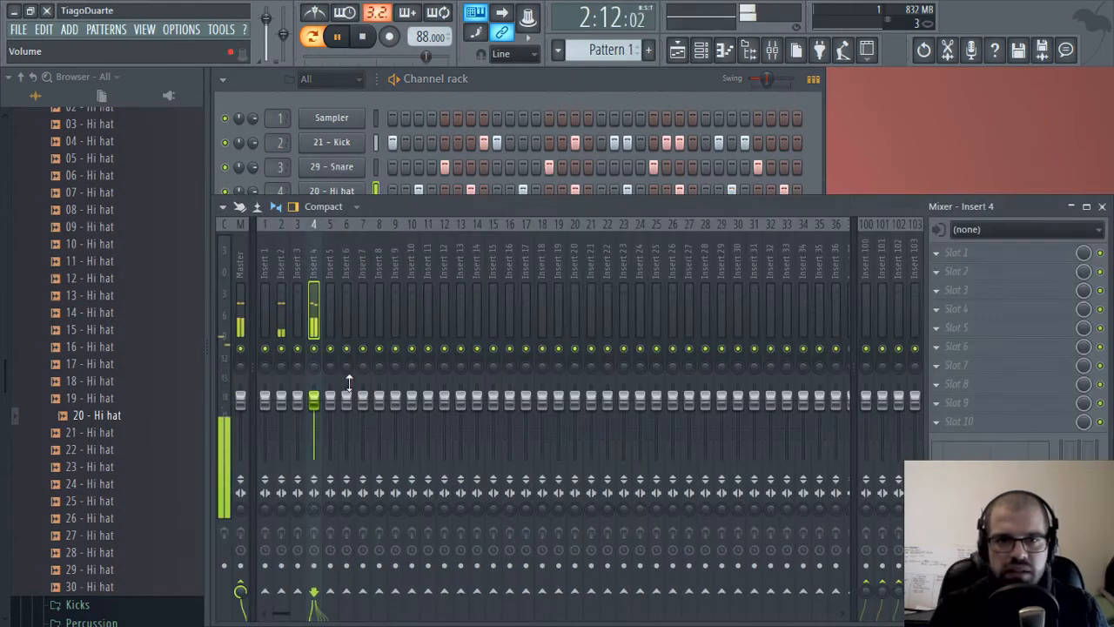
pyautogui.moveTo(331, 415); pyautogui.dragTo(331, 435)
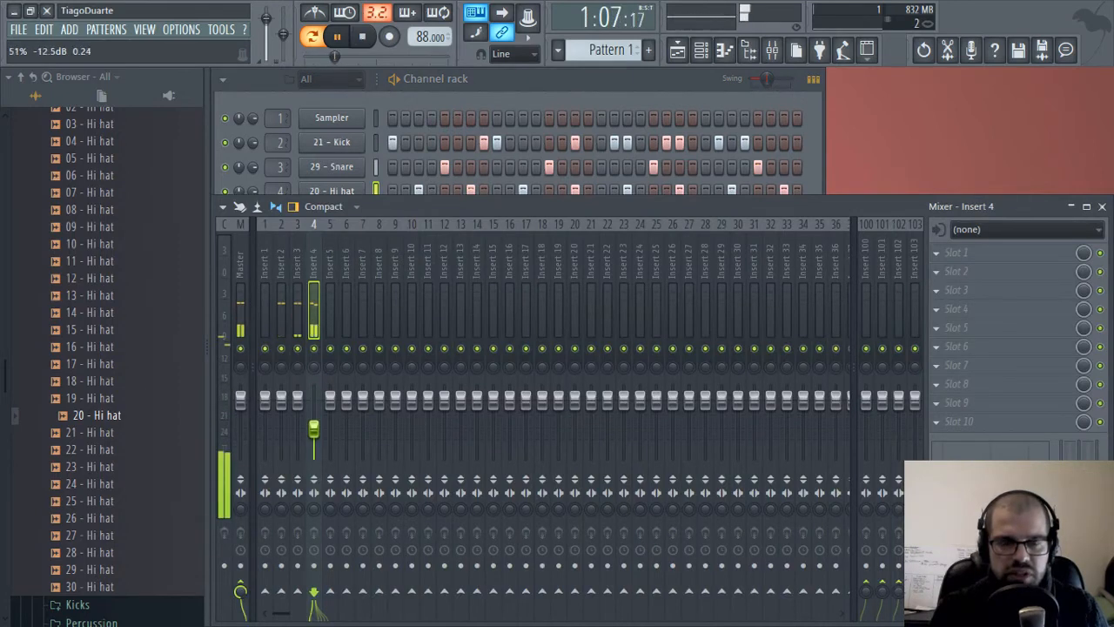
# Rename mixer inserts 2, 3 and 4 as Kick, Snare and Hi hats
pyautogui.doubleClick(281, 252)
pyautogui.write('K')
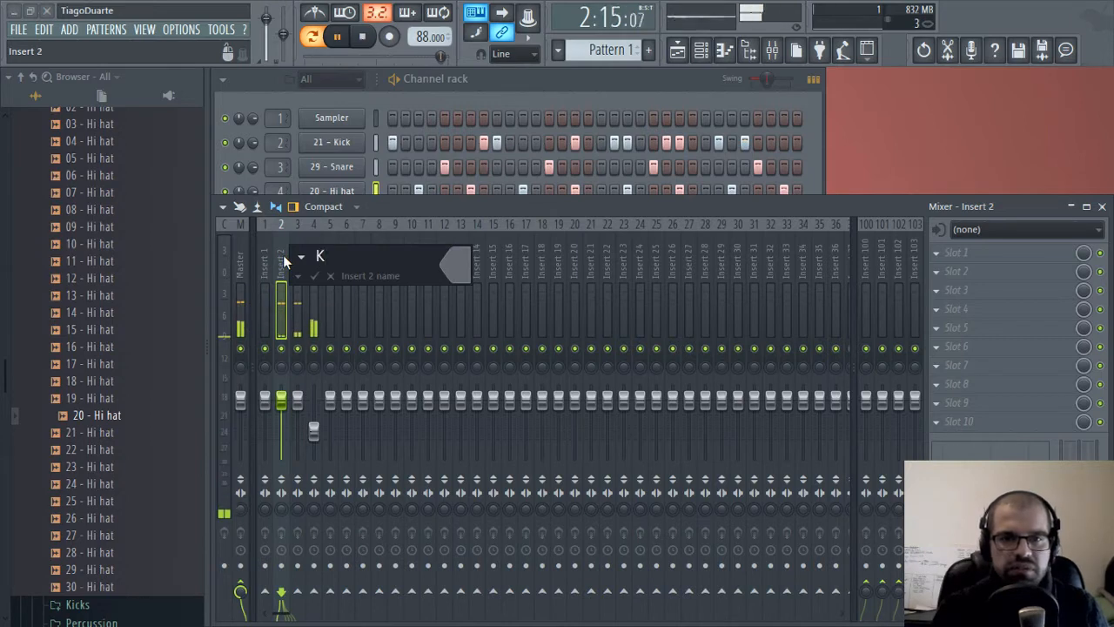
pyautogui.write('ick')
pyautogui.press('Return')
pyautogui.press('Right')
pyautogui.press('F2')
pyautogui.write('Snare')
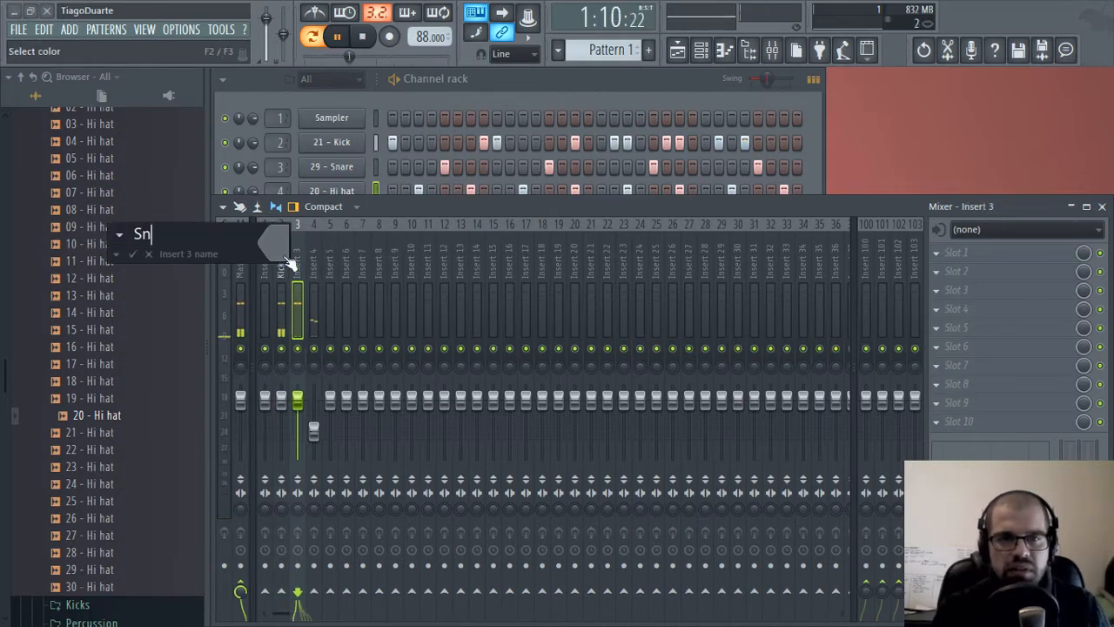
pyautogui.press('Return')
pyautogui.press('Right')
pyautogui.press('F2')
pyautogui.write('Hi ha')
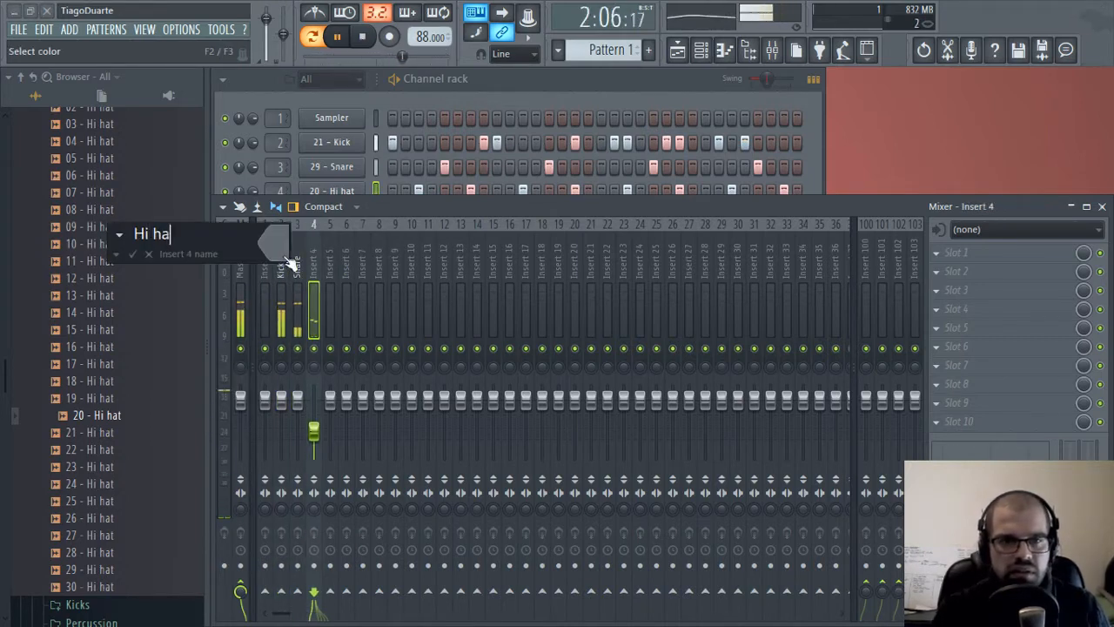
pyautogui.write('ts')
pyautogui.press('Return')
pyautogui.press('Left')
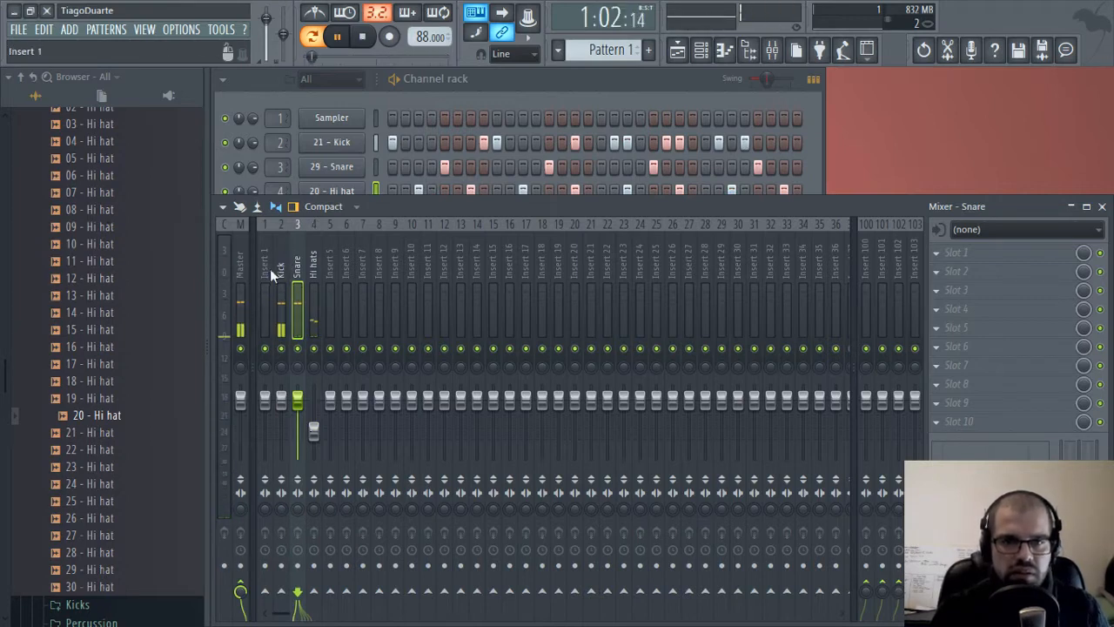
# Route the Kick, Snare and Hi hats mixer tracks to Insert 1 and rename Insert 1 as Mix
pyautogui.moveTo(281, 271); pyautogui.dragTo(314, 274)
pyautogui.rightClick(269, 590)
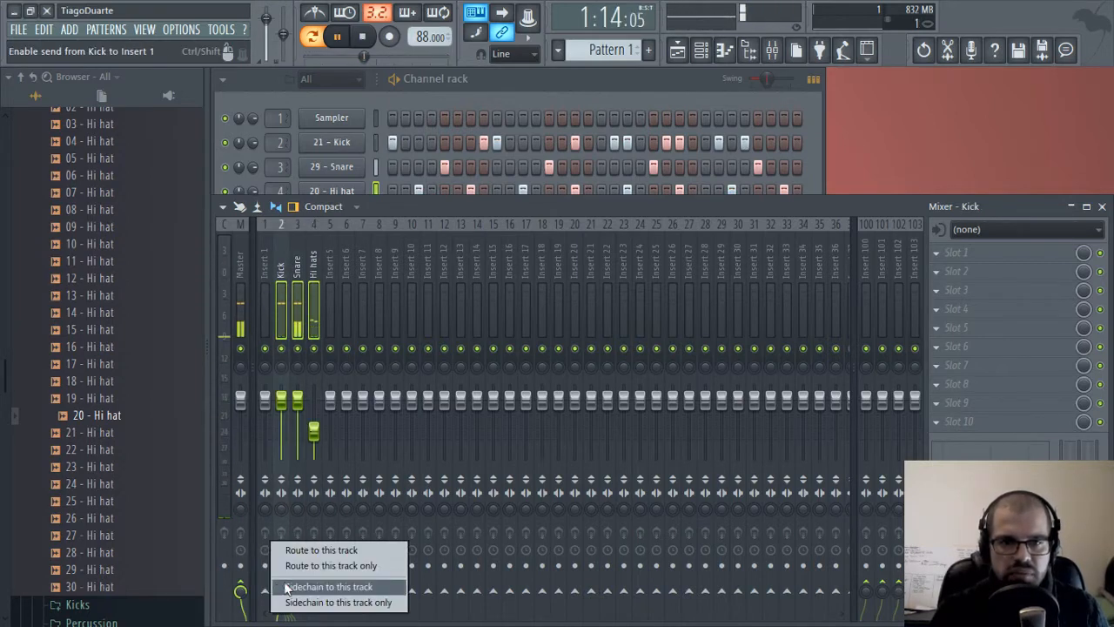
pyautogui.click(286, 587)
pyautogui.click(268, 255)
pyautogui.press('F2')
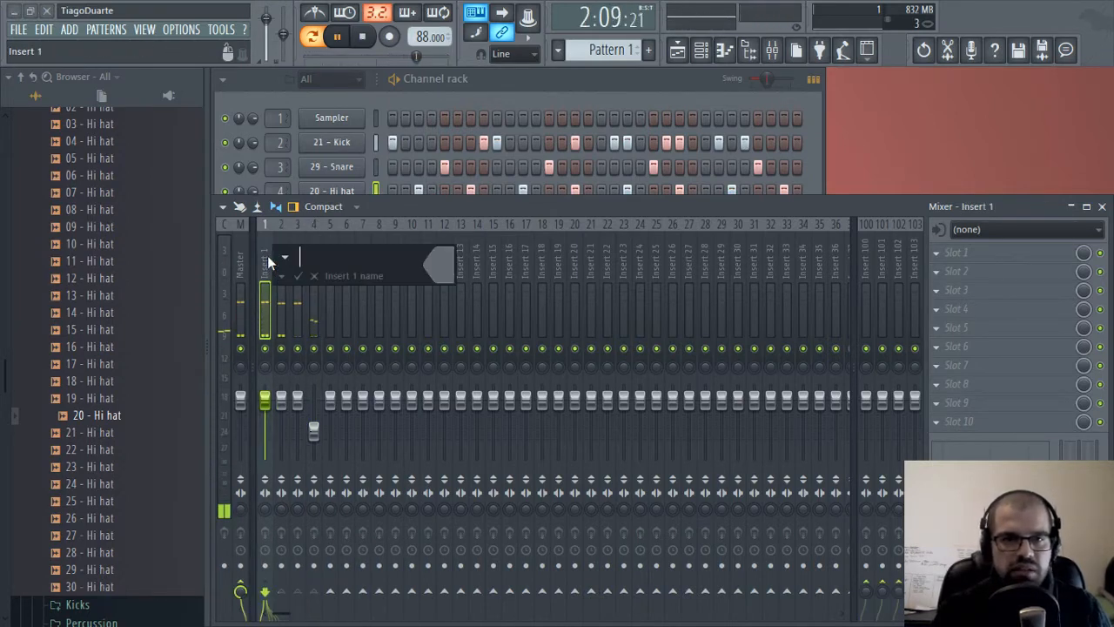
pyautogui.write('Mix')
pyautogui.press('Return')
# Audition crash samples from Drum Kit 2, including 20 - Crash, then collapse the kit's folders and stop playback
pyautogui.scroll(4, 87, 261)
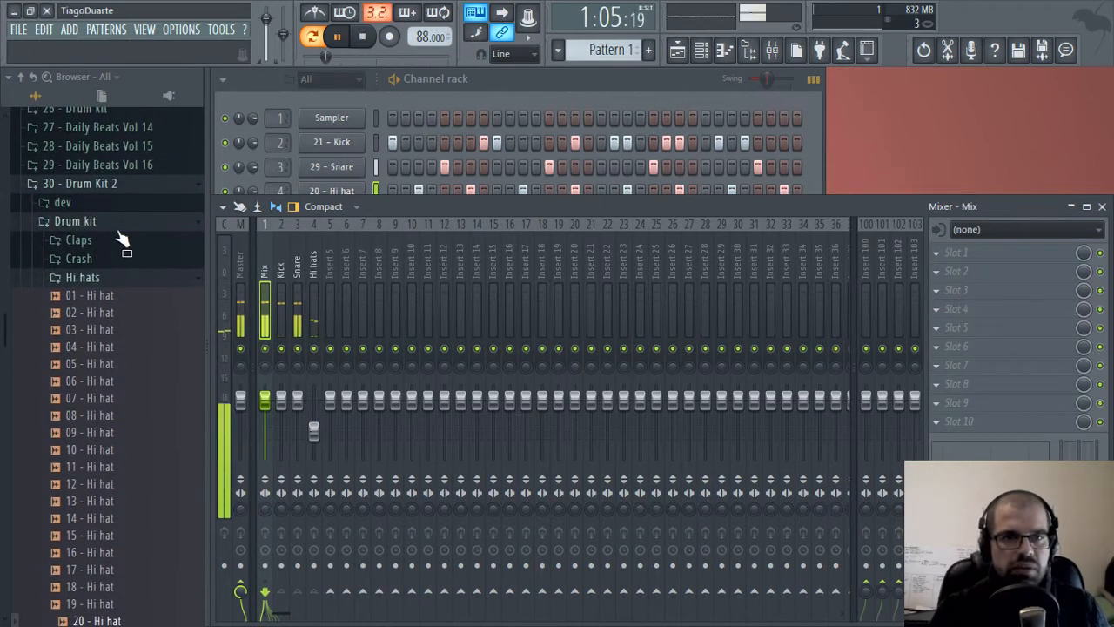
pyautogui.click(78, 258)
pyautogui.click(78, 258)
pyautogui.click(79, 259)
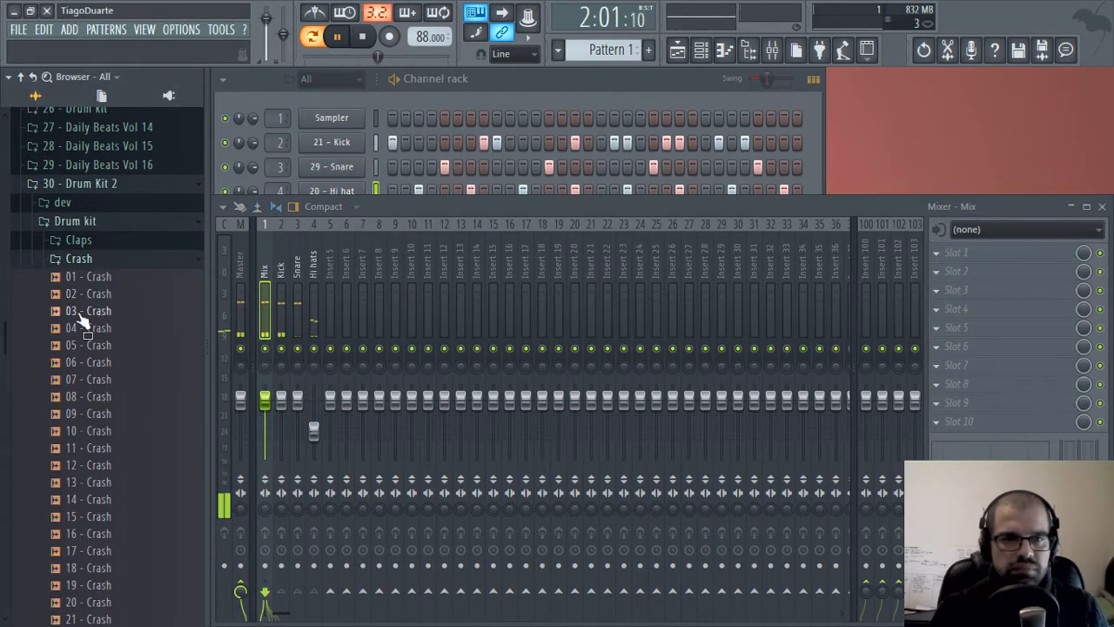
pyautogui.click(91, 293)
pyautogui.scroll(-4, 107, 435)
pyautogui.click(103, 396)
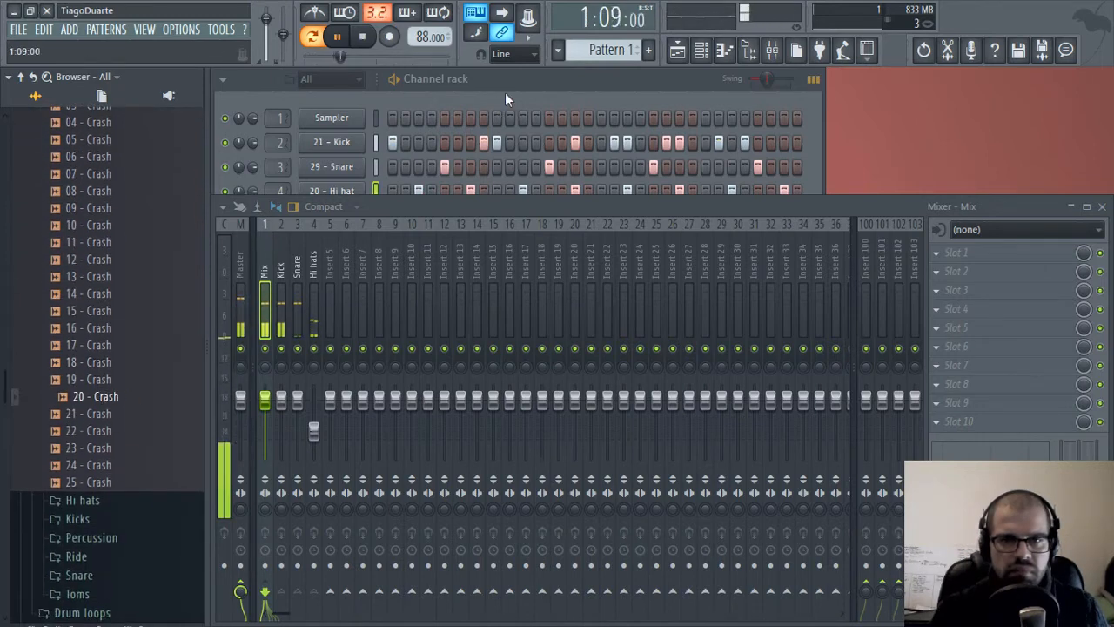
pyautogui.scroll(5, 109, 229)
pyautogui.click(106, 329)
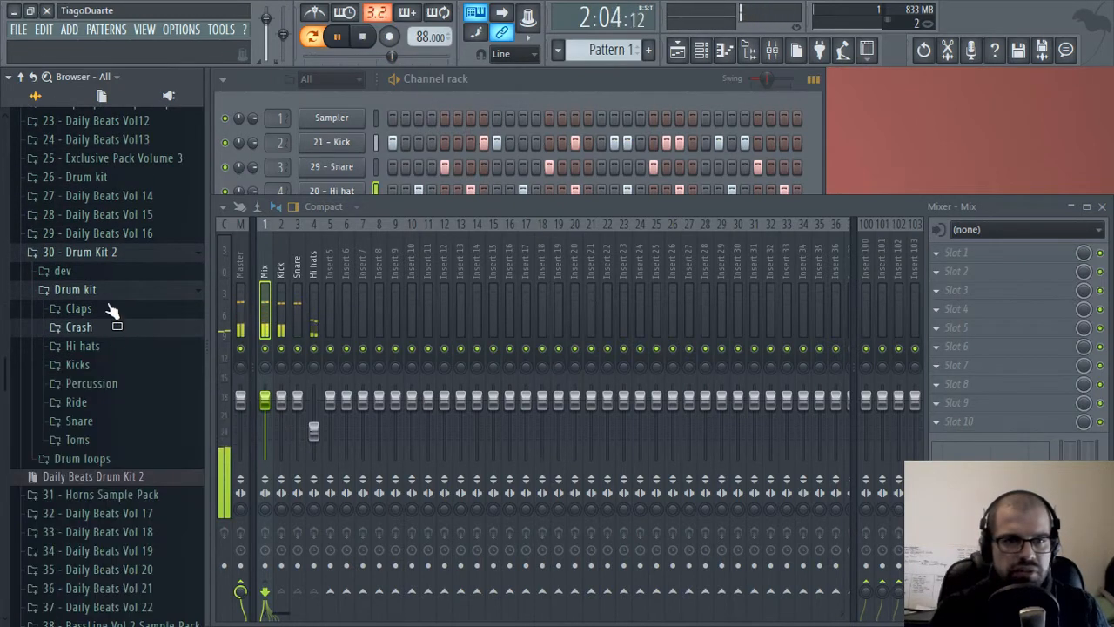
pyautogui.click(106, 291)
pyautogui.click(112, 252)
pyautogui.click(548, 89)
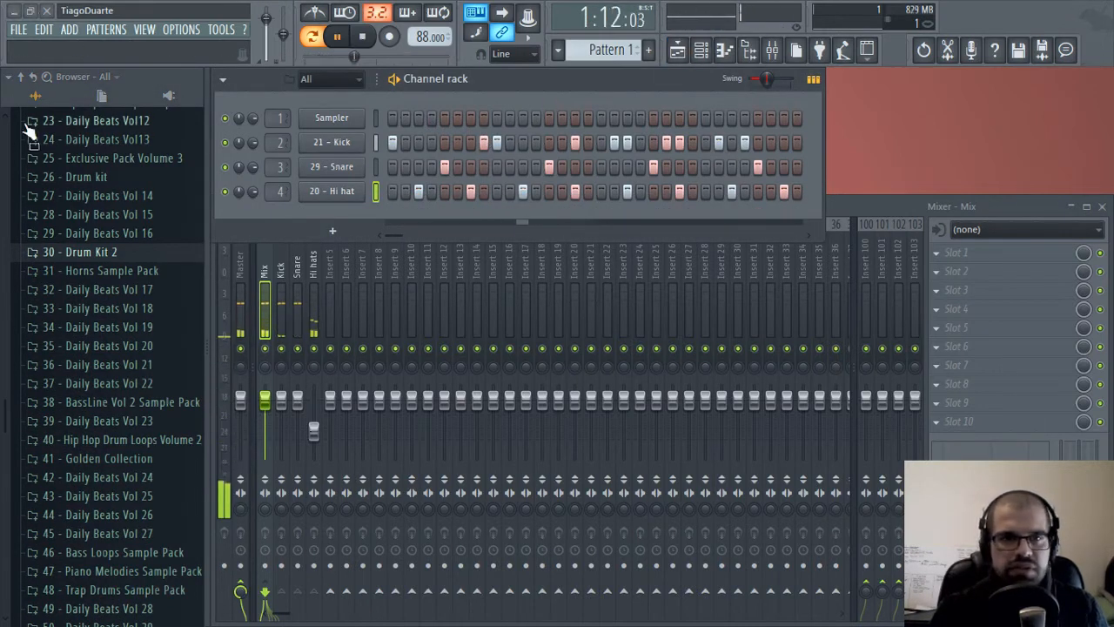
pyautogui.press('space')
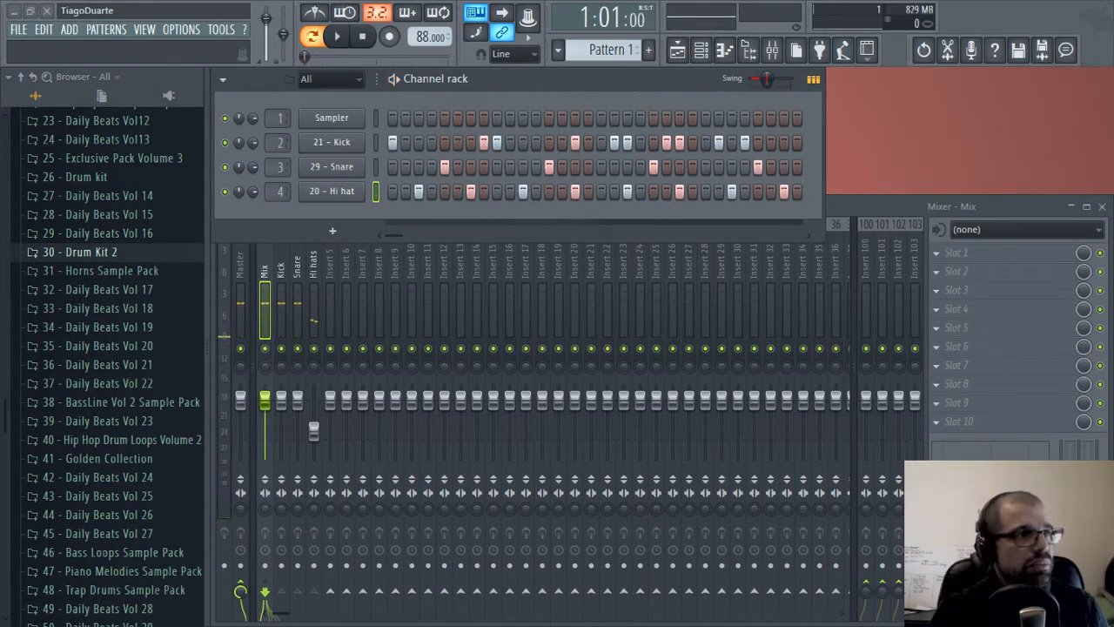
# Place two consecutive Pattern 1 clips on Track 1 of the playlist, filling bars 1 to 4
pyautogui.press('F5')
pyautogui.scroll(4, 329, 183)
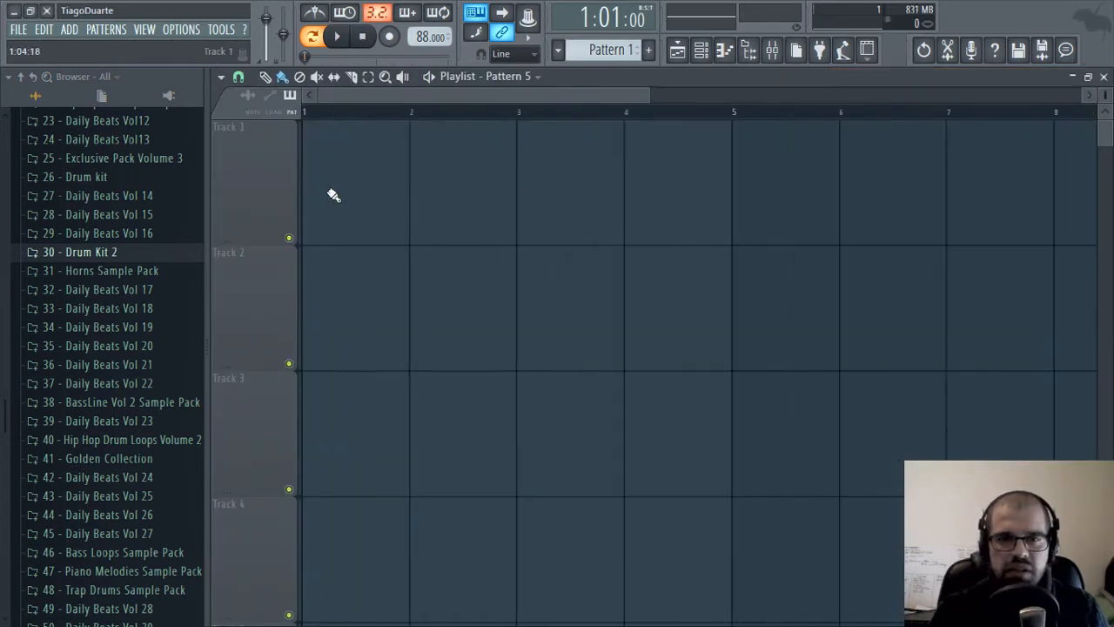
pyautogui.moveTo(330, 194); pyautogui.dragTo(611, 198)
pyautogui.hotkey('ctrl', 'z')
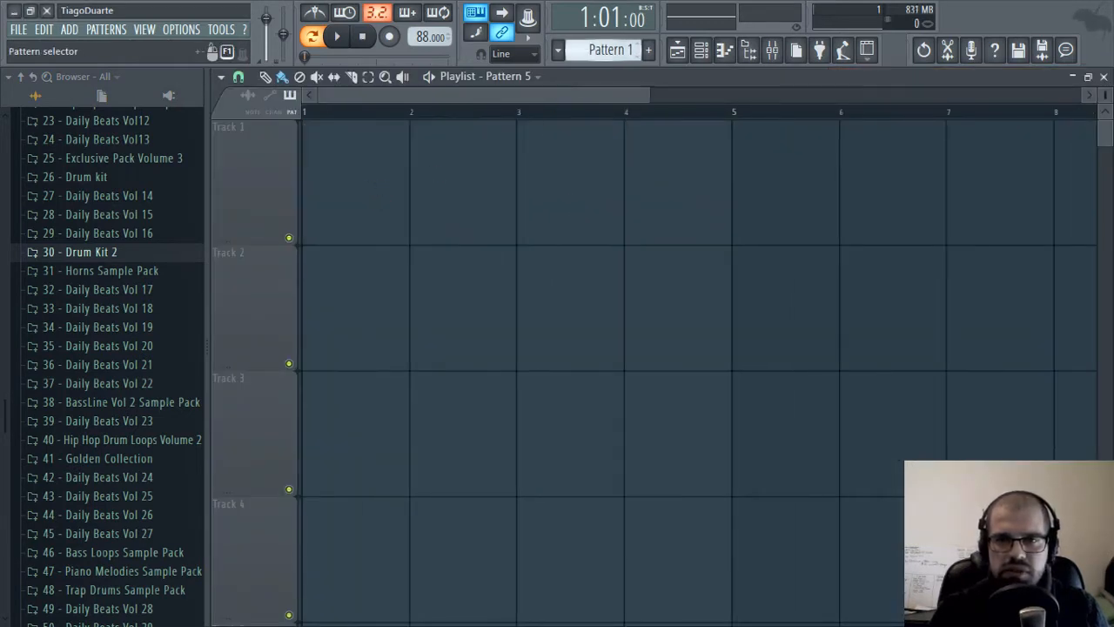
pyautogui.moveTo(314, 186); pyautogui.dragTo(614, 194)
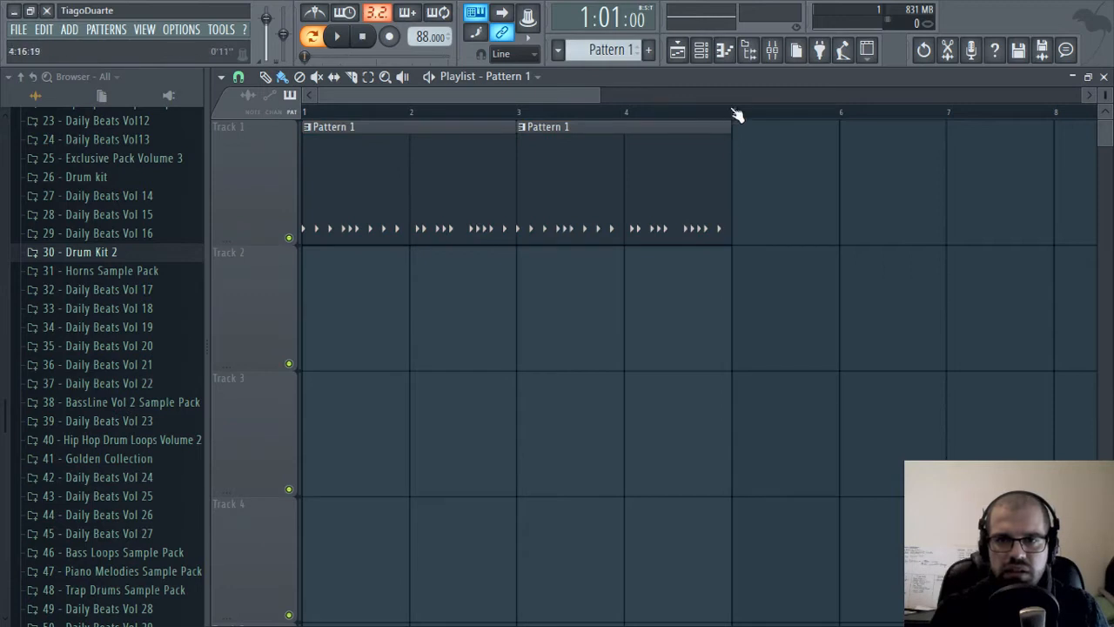
# Select bars 1 to 4 in the playlist timeline and add a Pattern 2 clip spanning them on Track 2
pyautogui.moveTo(735, 115); pyautogui.dragTo(305, 113)
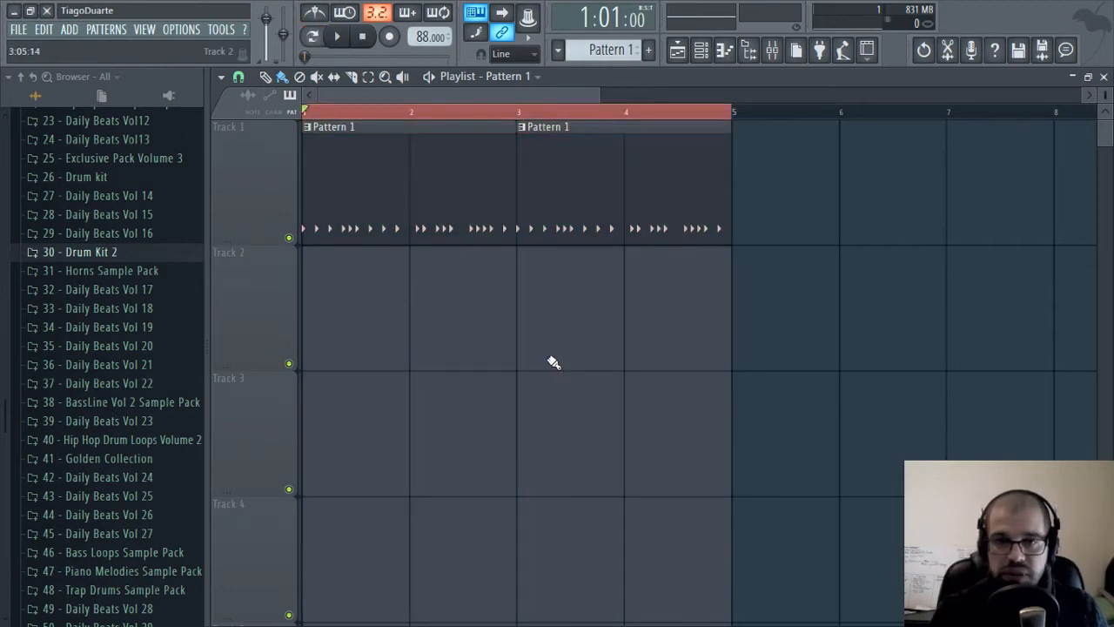
pyautogui.click(353, 312)
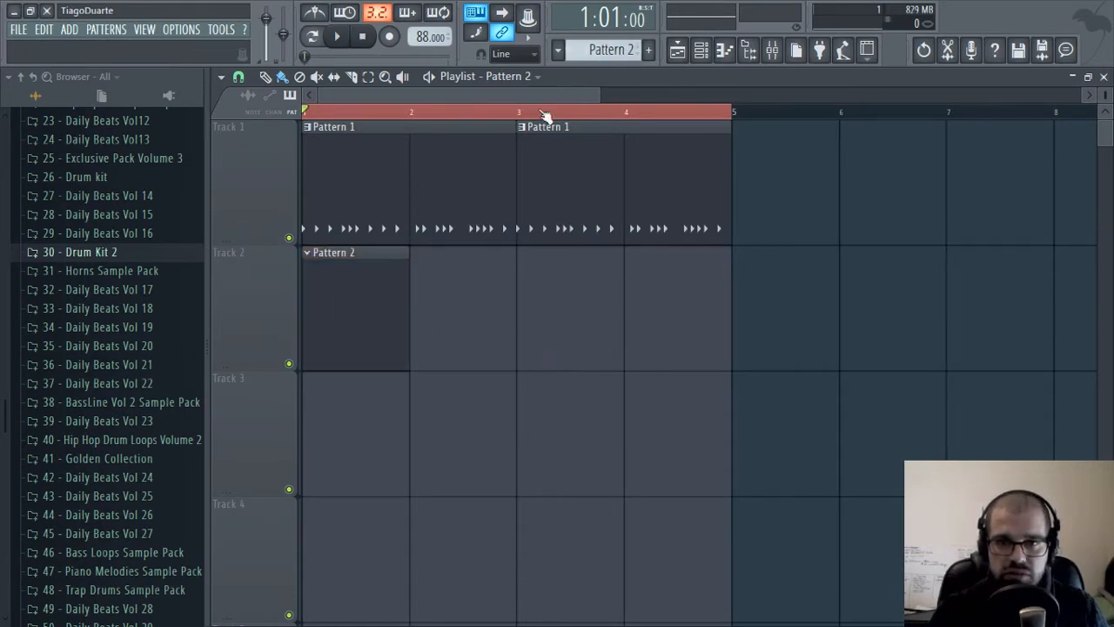
pyautogui.moveTo(406, 305); pyautogui.dragTo(768, 314)
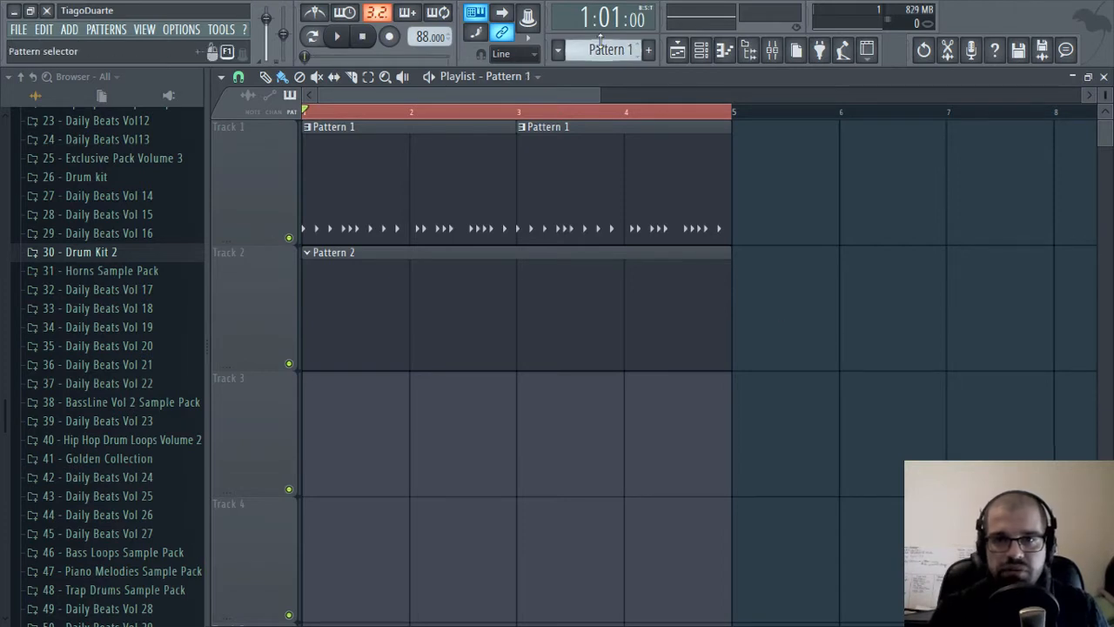
# Rename Pattern 1 as Drums and close the playlist with Pattern 2 as the active pattern
pyautogui.middleClick(614, 44)
pyautogui.write('Dr')
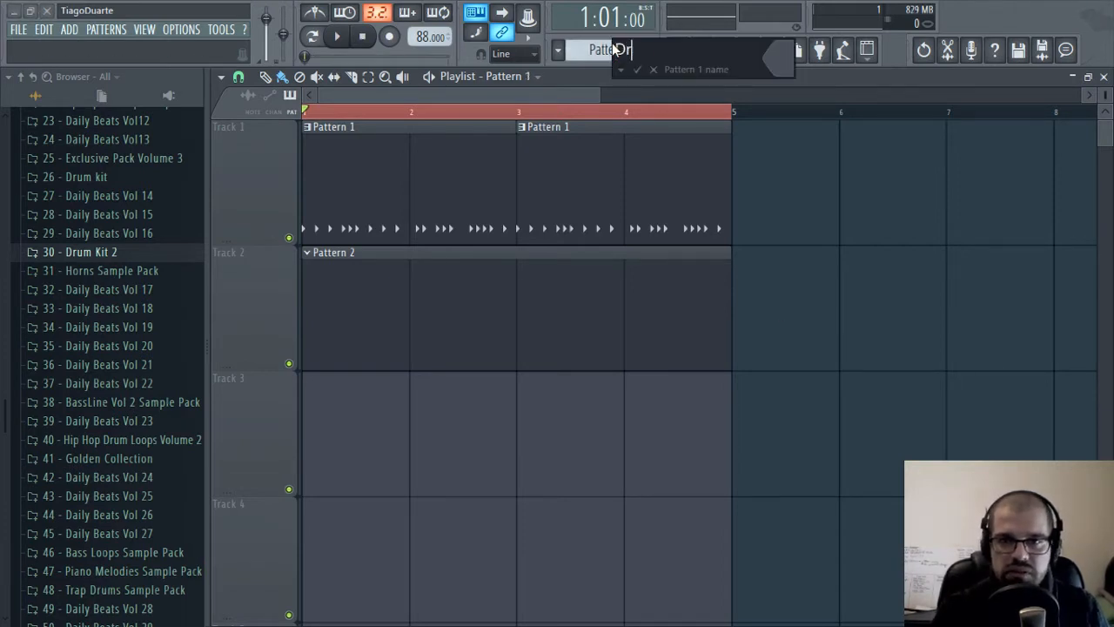
pyautogui.write('ums')
pyautogui.press('Return')
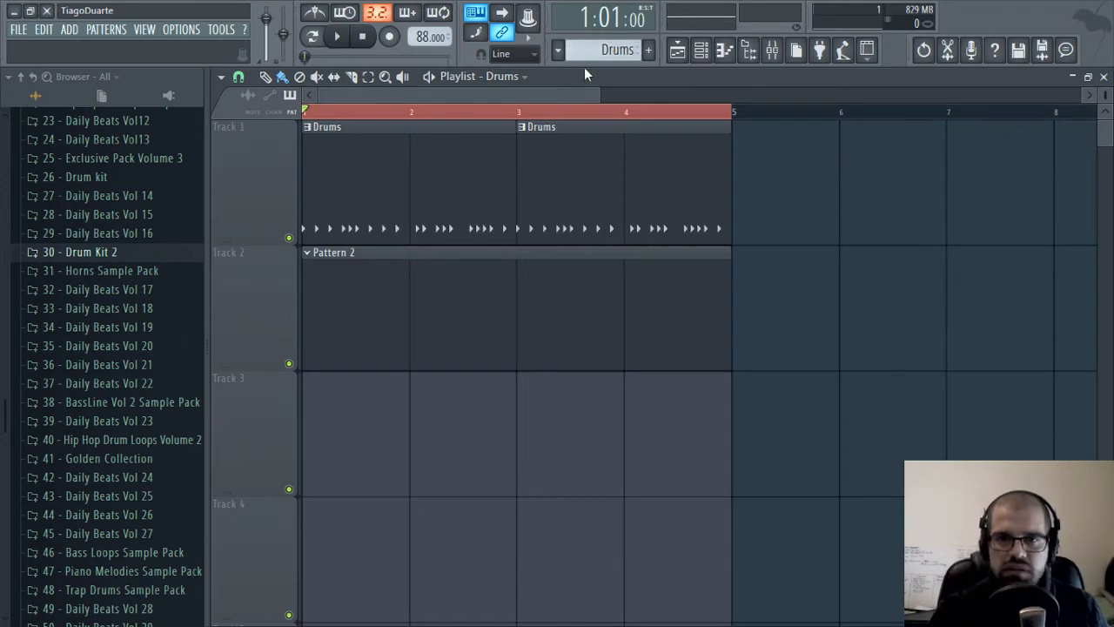
pyautogui.click(1104, 77)
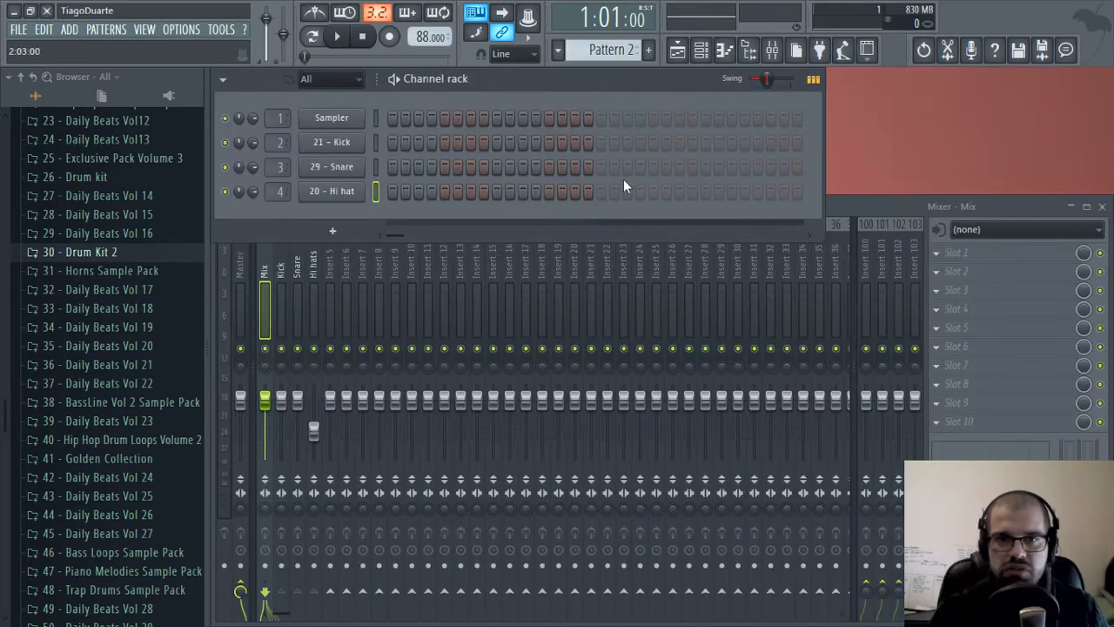
# Start song playback and load the Electric keyboard instrument from Packs into a new channel, closing its DirectWave window
pyautogui.press('space')
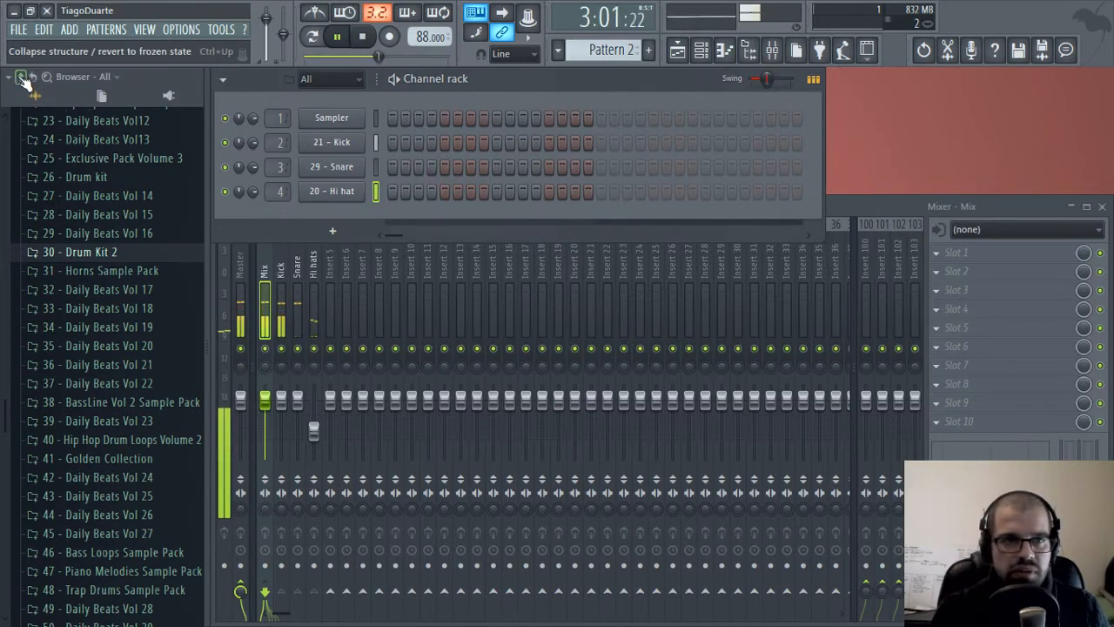
pyautogui.click(22, 78)
pyautogui.click(74, 501)
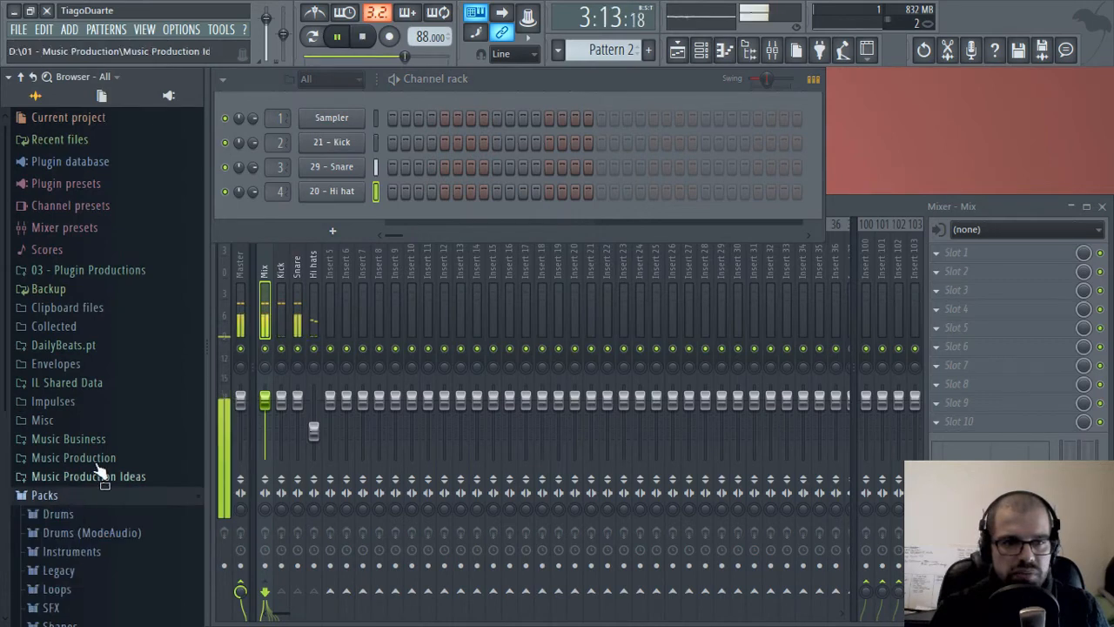
pyautogui.click(82, 357)
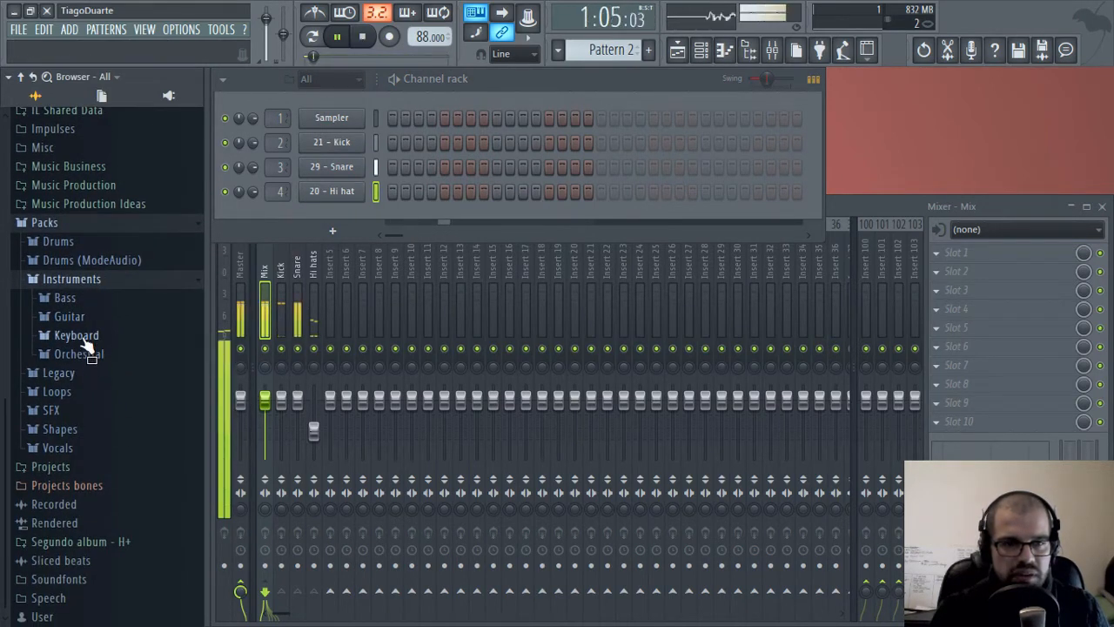
pyautogui.click(80, 337)
pyautogui.moveTo(90, 373); pyautogui.dragTo(341, 211)
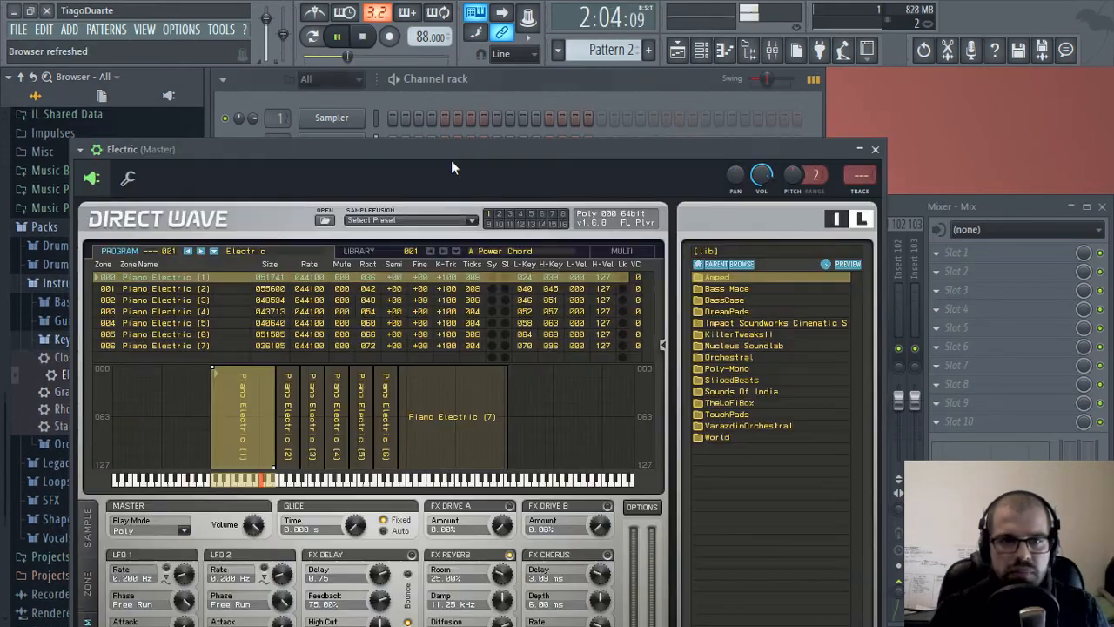
pyautogui.click(536, 136)
pyautogui.moveTo(537, 155); pyautogui.dragTo(627, 48)
pyautogui.click(272, 425)
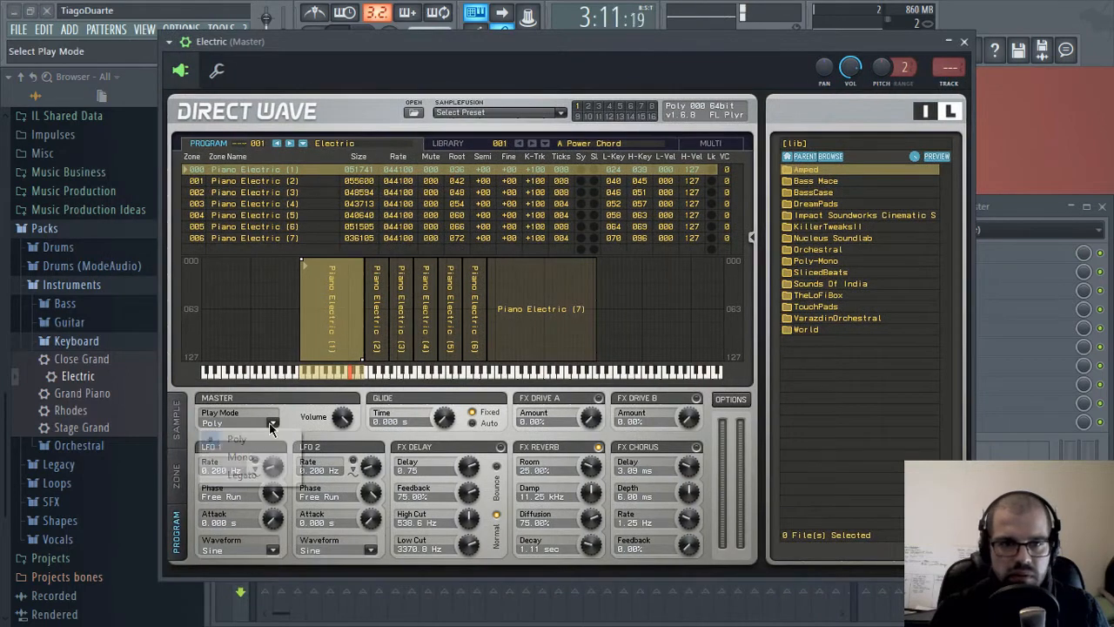
pyautogui.click(363, 435)
pyautogui.click(962, 42)
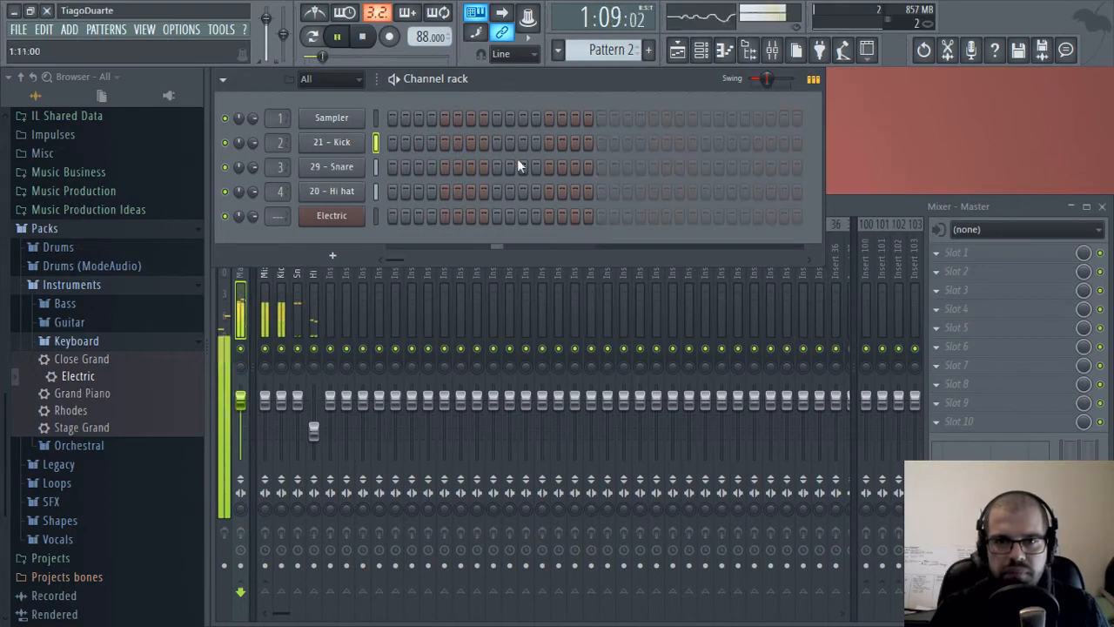
# Open the Electric channel's piano roll in Pattern 2 and audition notes in the fourth octave over the drums
pyautogui.rightClick(357, 215)
pyautogui.click(381, 216)
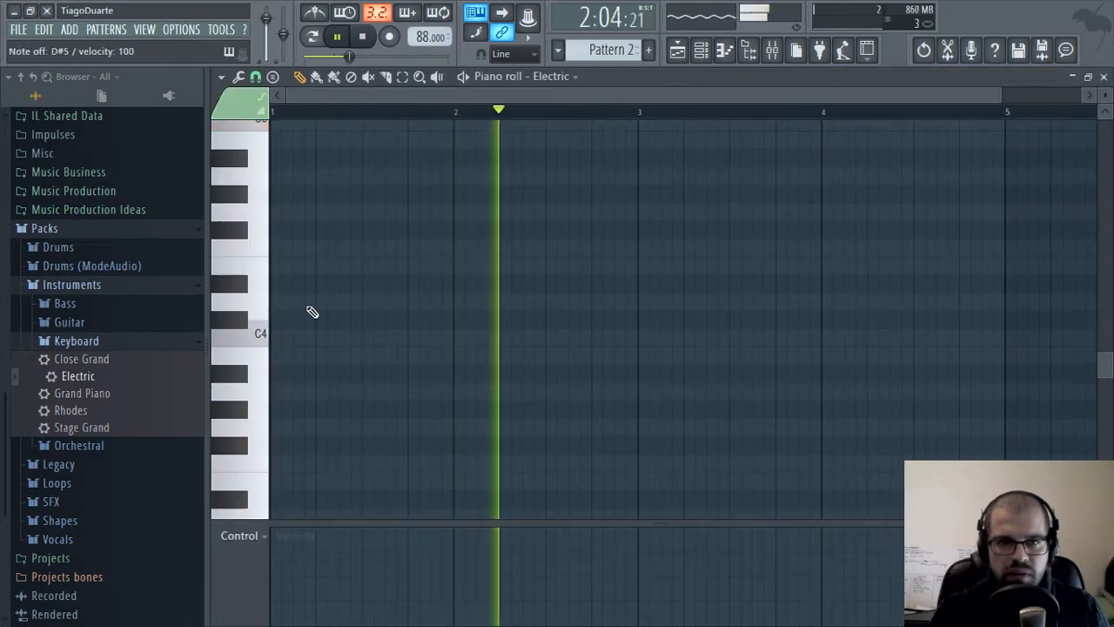
pyautogui.scroll(3, 313, 311)
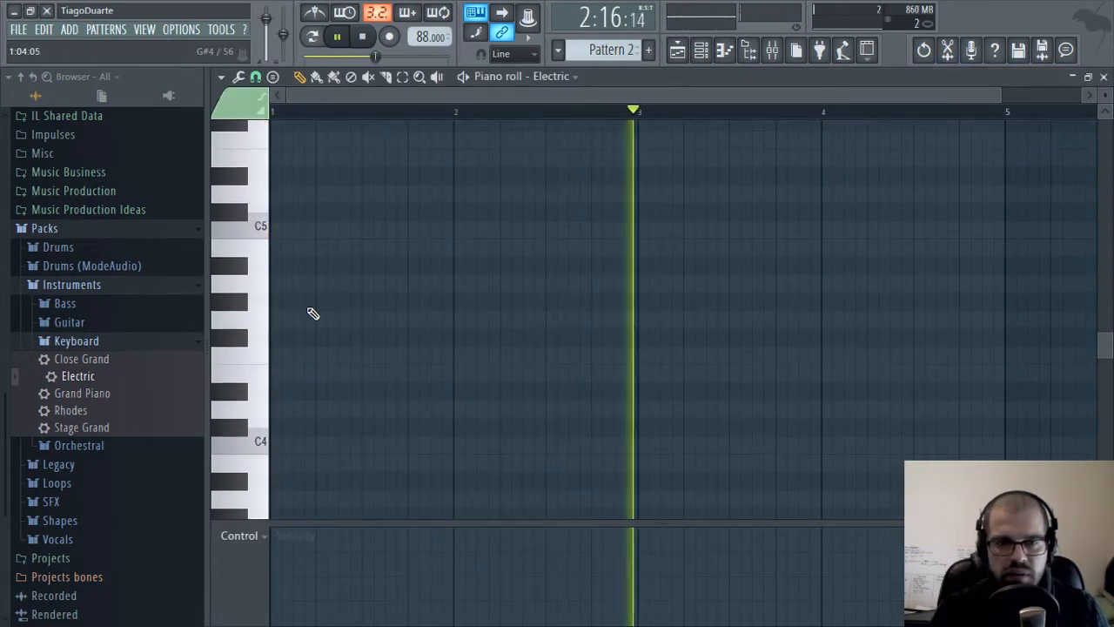
pyautogui.press('z')
pyautogui.press('d')
pyautogui.press('v')
pyautogui.press('n')
pyautogui.press('b')
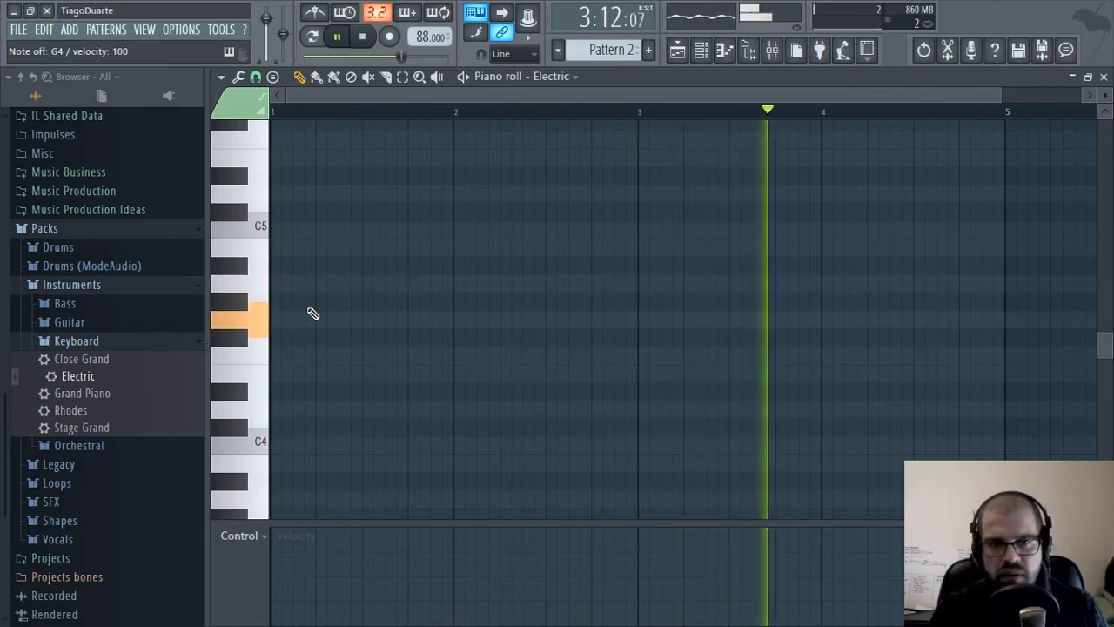
# Try a short G5 note at the start of bar 1, stop playback and delete the note
pyautogui.scroll(3, 314, 250)
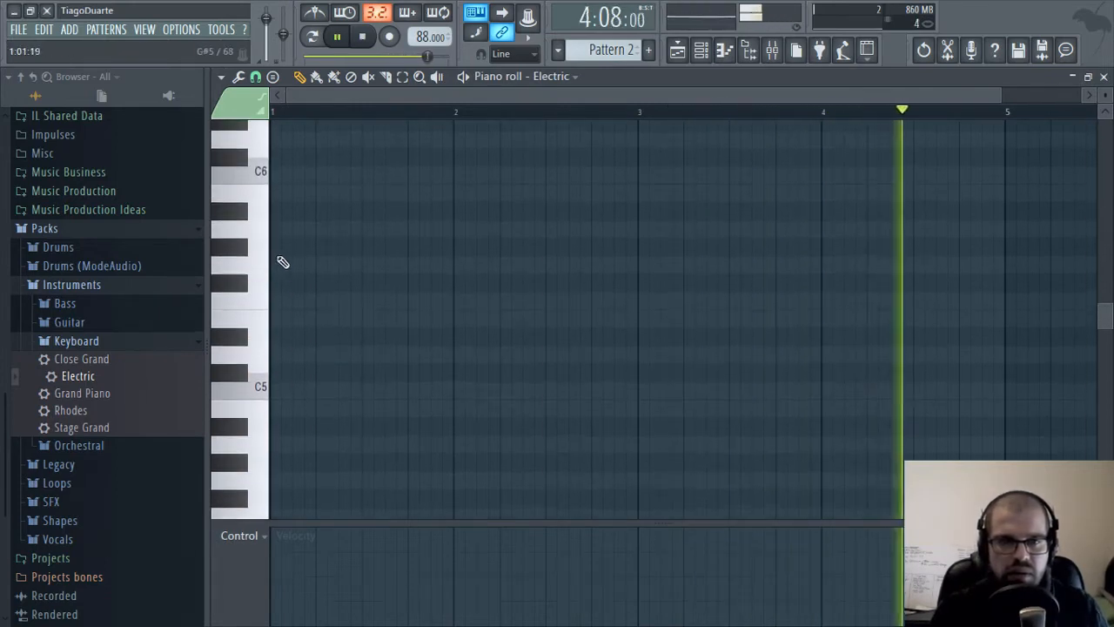
pyautogui.click(274, 267)
pyautogui.rightClick(274, 269)
pyautogui.click(260, 276)
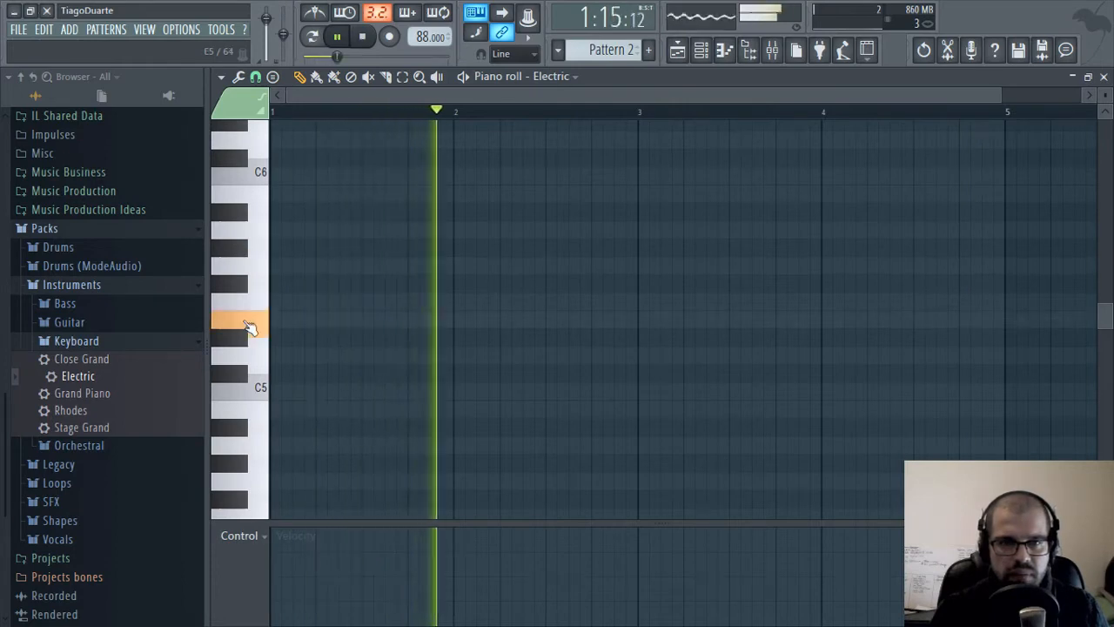
pyautogui.press('space')
pyautogui.click(272, 267)
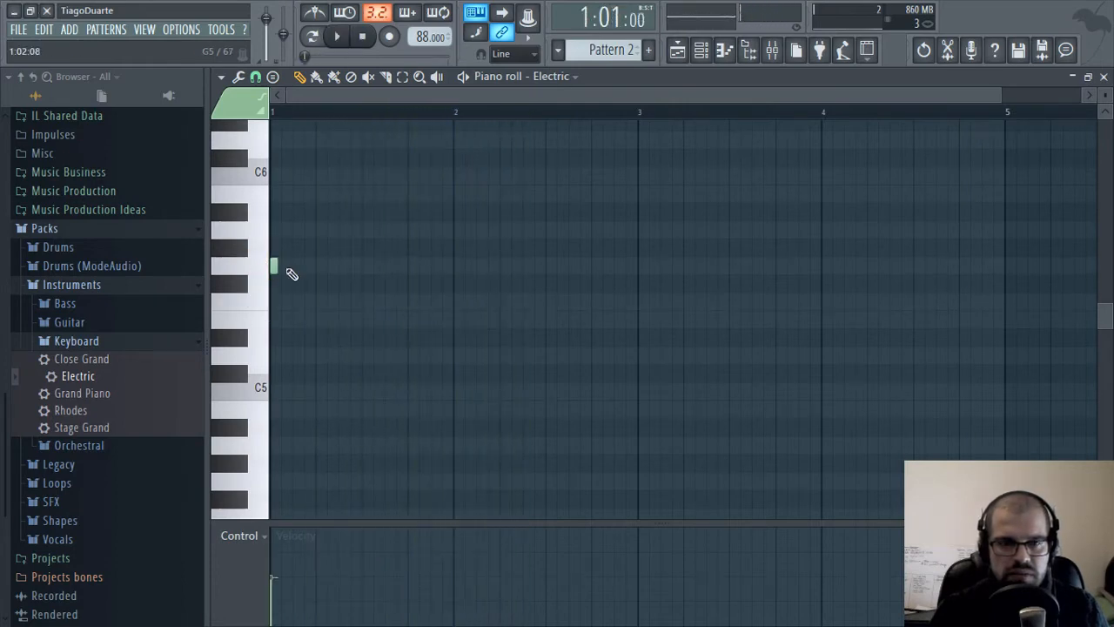
pyautogui.rightClick(424, 270)
# Set the piano roll's scale highlighting to Melodic minor
pyautogui.click(239, 77)
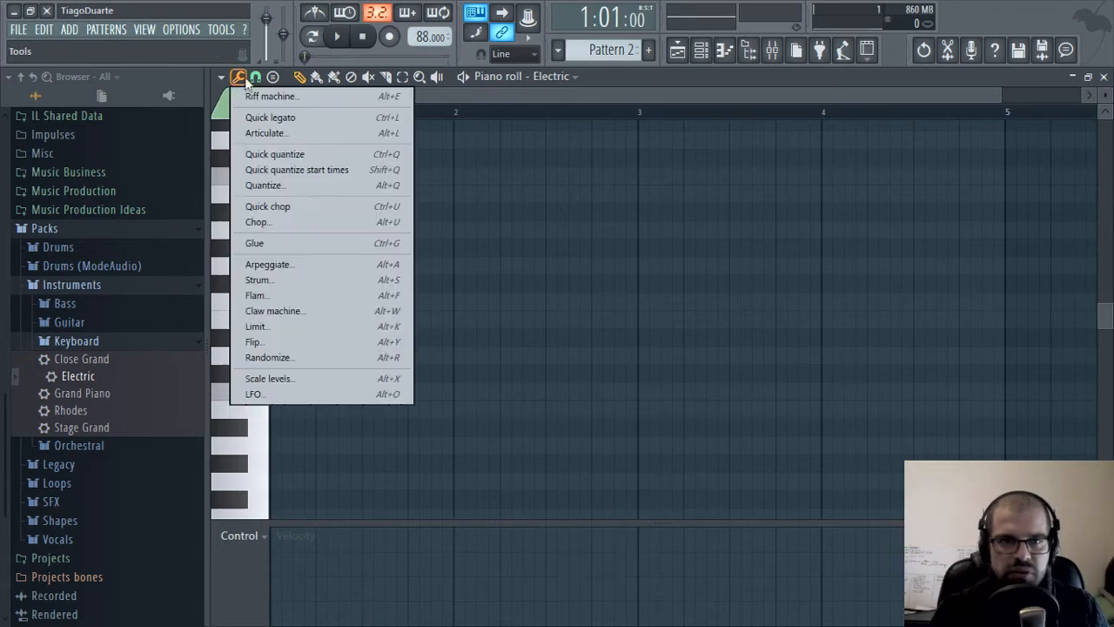
pyautogui.click(222, 76)
pyautogui.moveTo(255, 173)
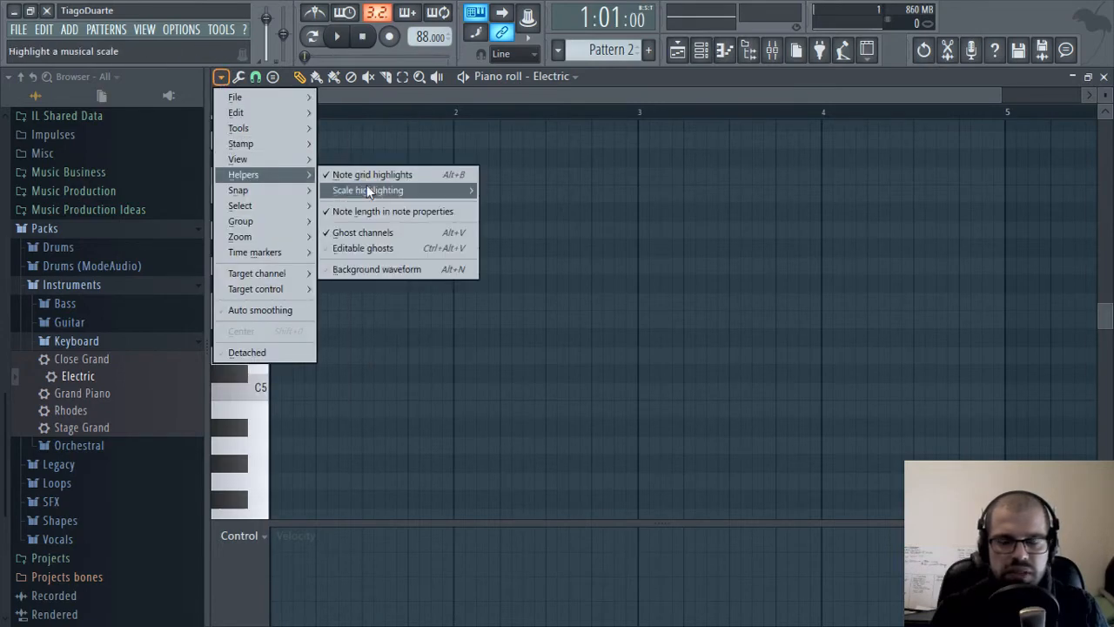
pyautogui.moveTo(366, 187)
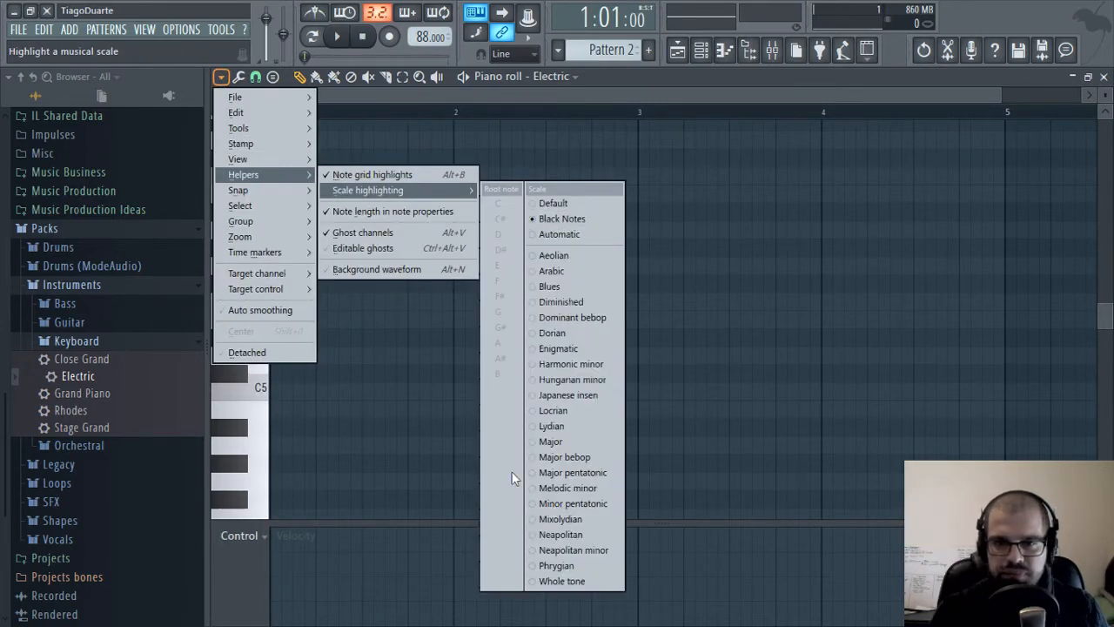
pyautogui.click(571, 487)
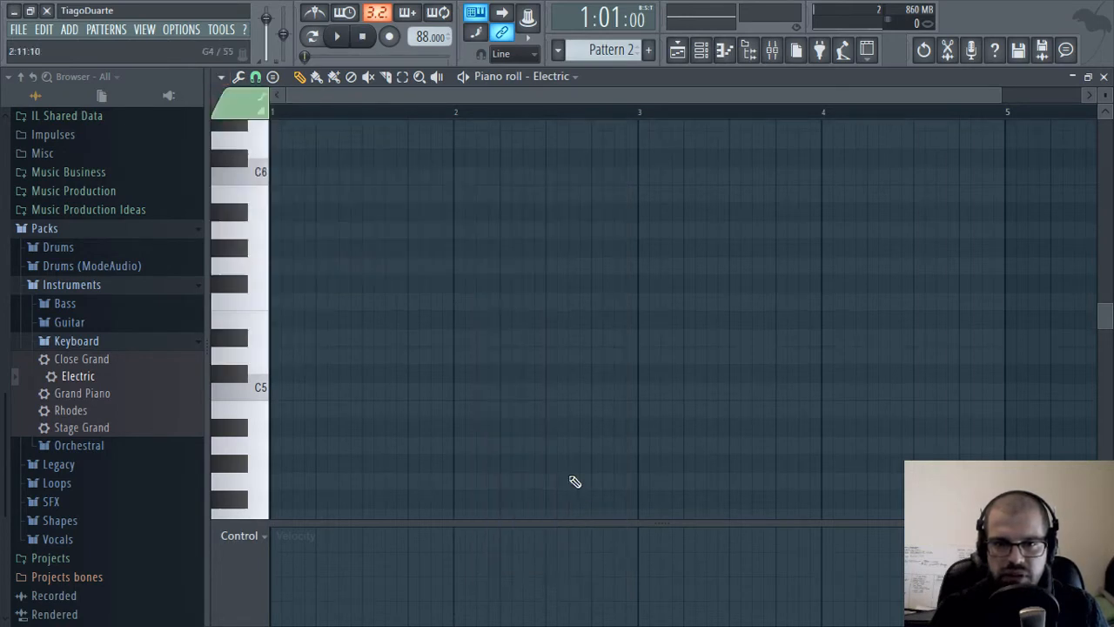
# Set the root note of the piano roll's scale highlighting to G#
pyautogui.click(221, 77)
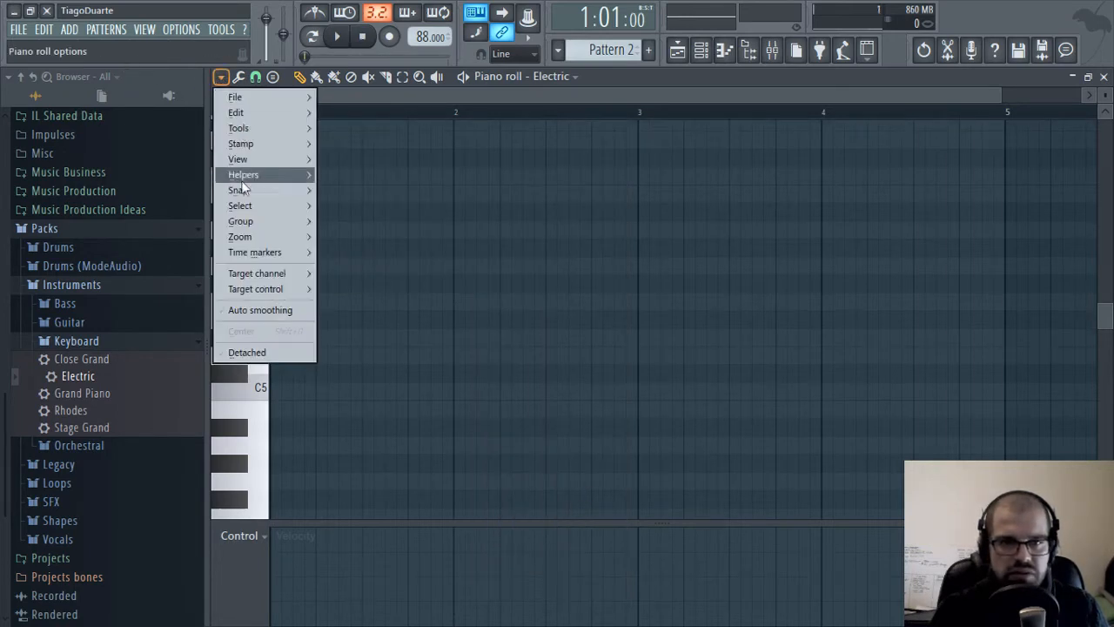
pyautogui.moveTo(373, 190)
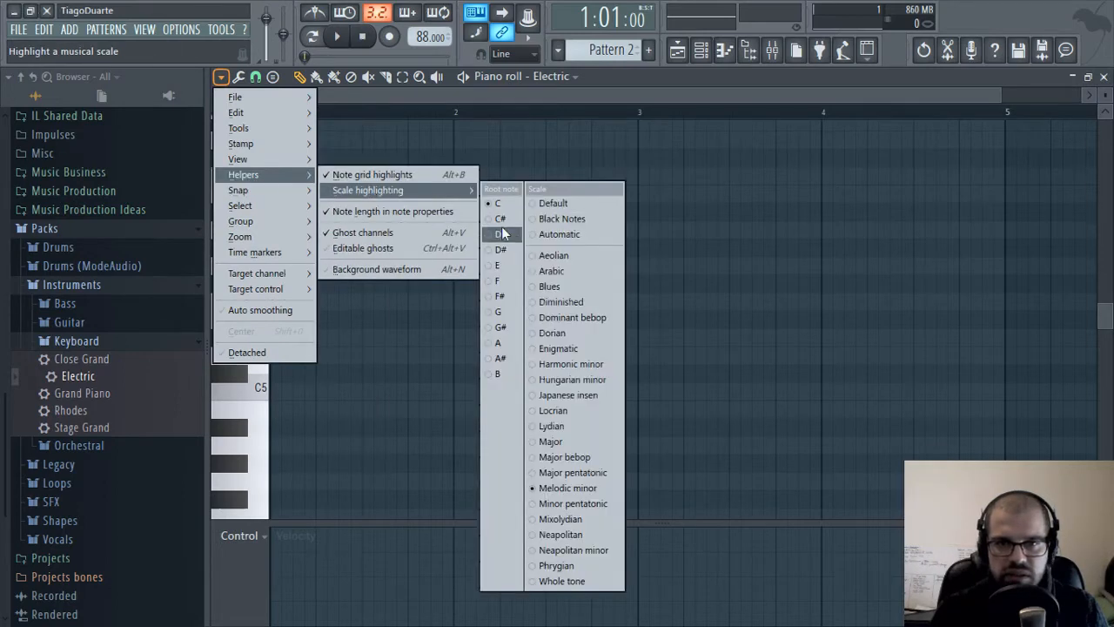
pyautogui.click(508, 329)
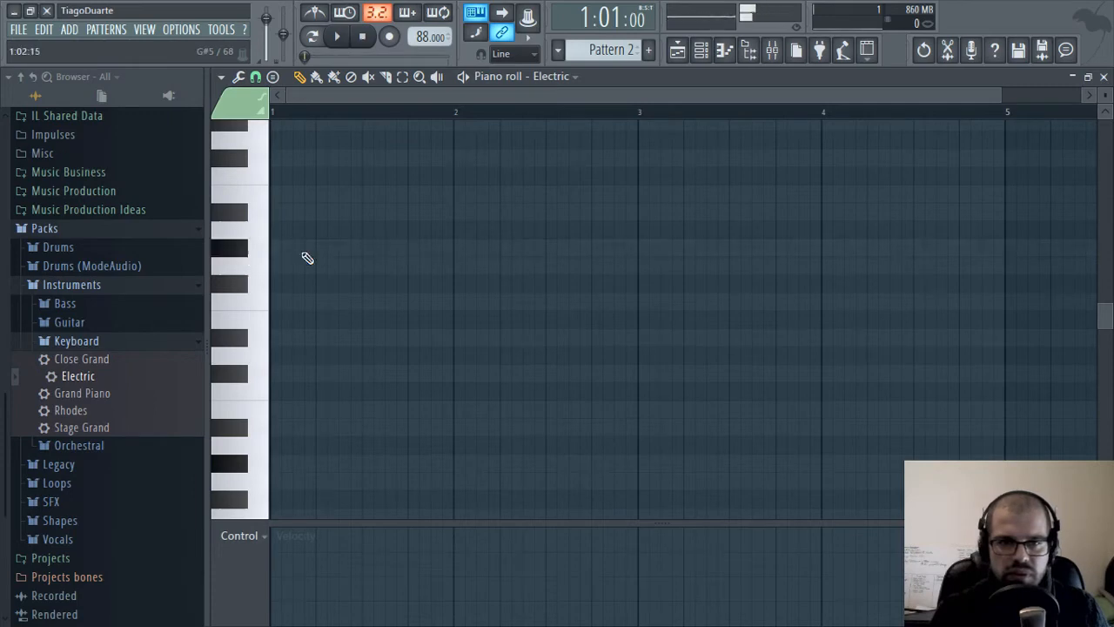
# Try a chord of one-bar notes G#5, F5 and C#5 in bar 1 and play it back
pyautogui.moveTo(306, 255); pyautogui.dragTo(210, 248)
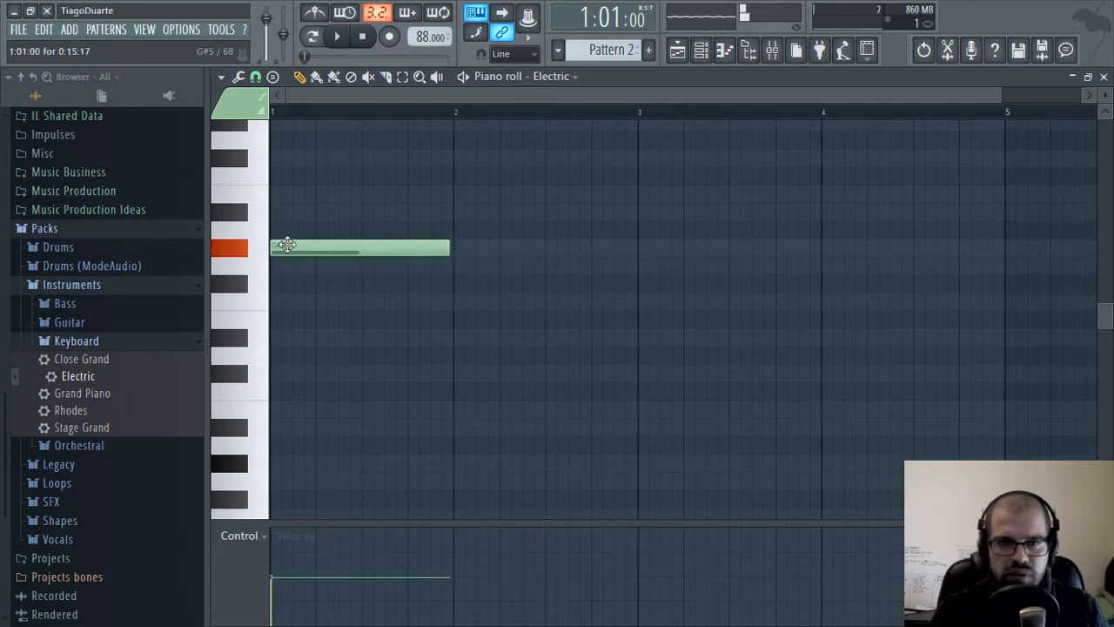
pyautogui.moveTo(277, 247); pyautogui.dragTo(249, 386)
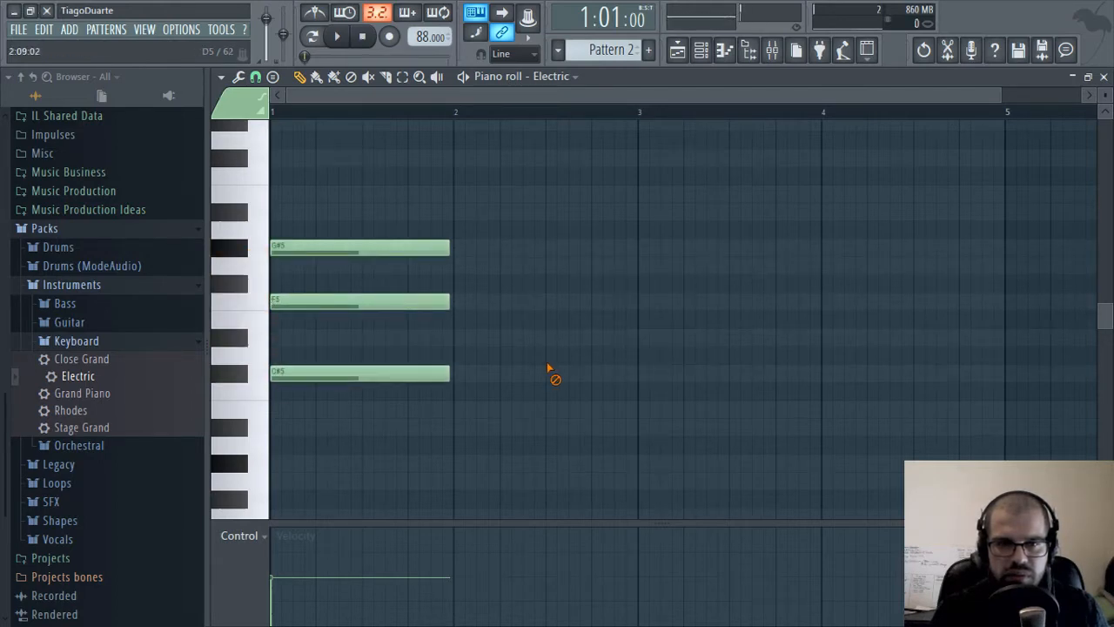
pyautogui.press('space')
pyautogui.press('space')
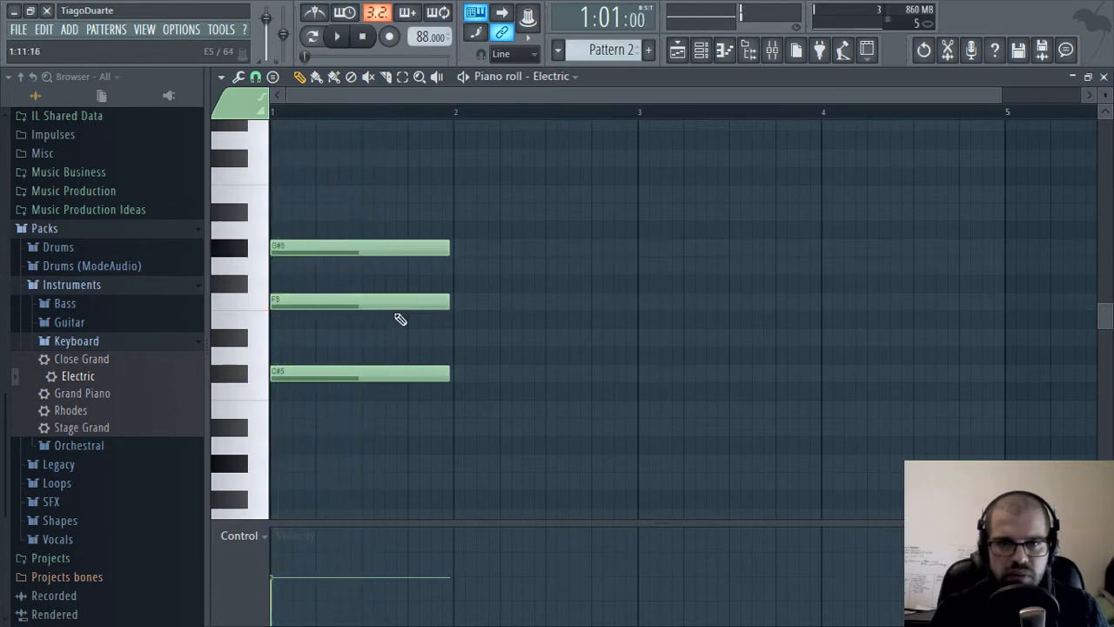
# Try D#5 instead of C#5 in the bar 1 chord, play it and delete all the chord notes
pyautogui.moveTo(403, 304)
pyautogui.mouseDown()
pyautogui.moveTo(398, 322)
pyautogui.moveTo(386, 283)
pyautogui.moveTo(389, 311)
pyautogui.mouseUp()
pyautogui.press('space')
pyautogui.press('space')
pyautogui.moveTo(326, 378); pyautogui.dragTo(296, 337)
pyautogui.click(321, 336)
pyautogui.rightClick(324, 320)
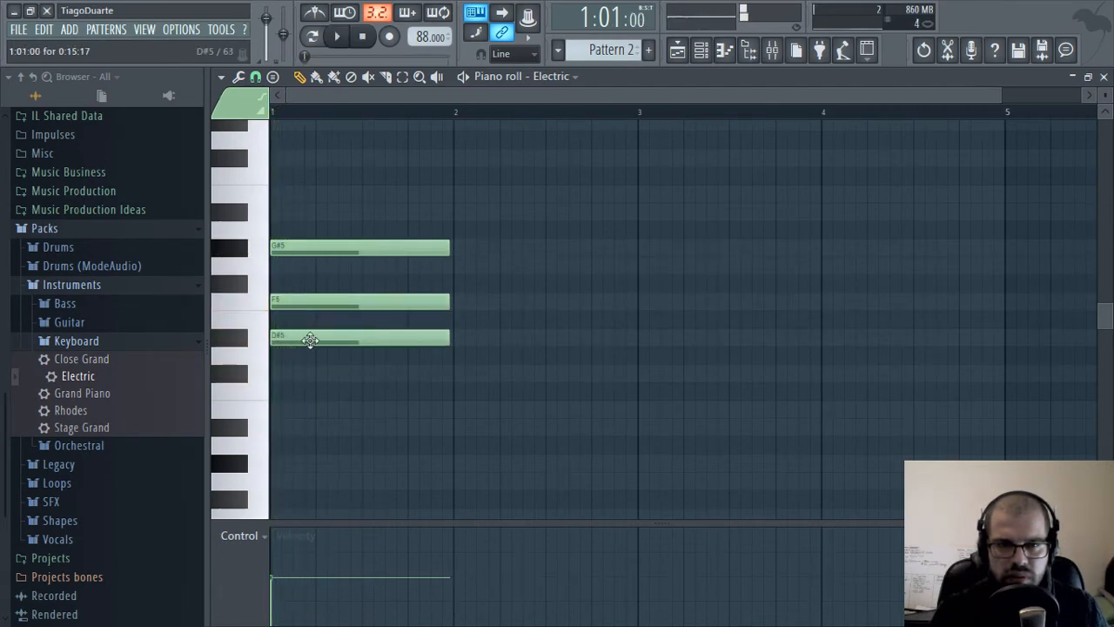
pyautogui.rightClick(310, 339)
pyautogui.press('space')
pyautogui.press('space')
pyautogui.rightClick(309, 303)
# Place a one-beat G#3 note at the start of bar 1 and play the pattern
pyautogui.scroll(-2, 326, 301)
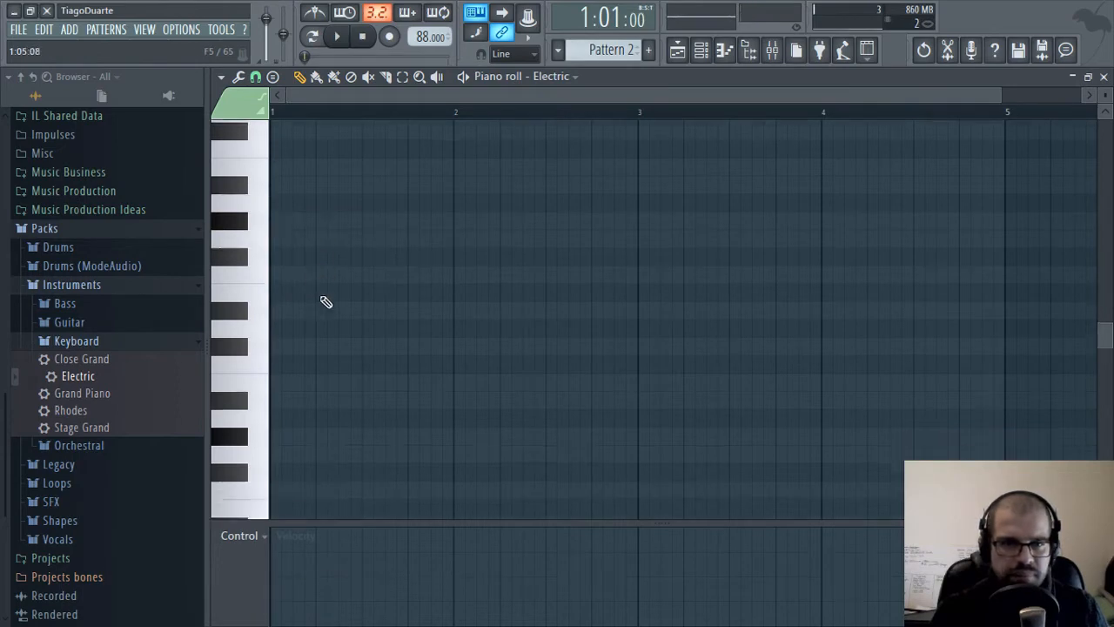
pyautogui.scroll(-2, 286, 452)
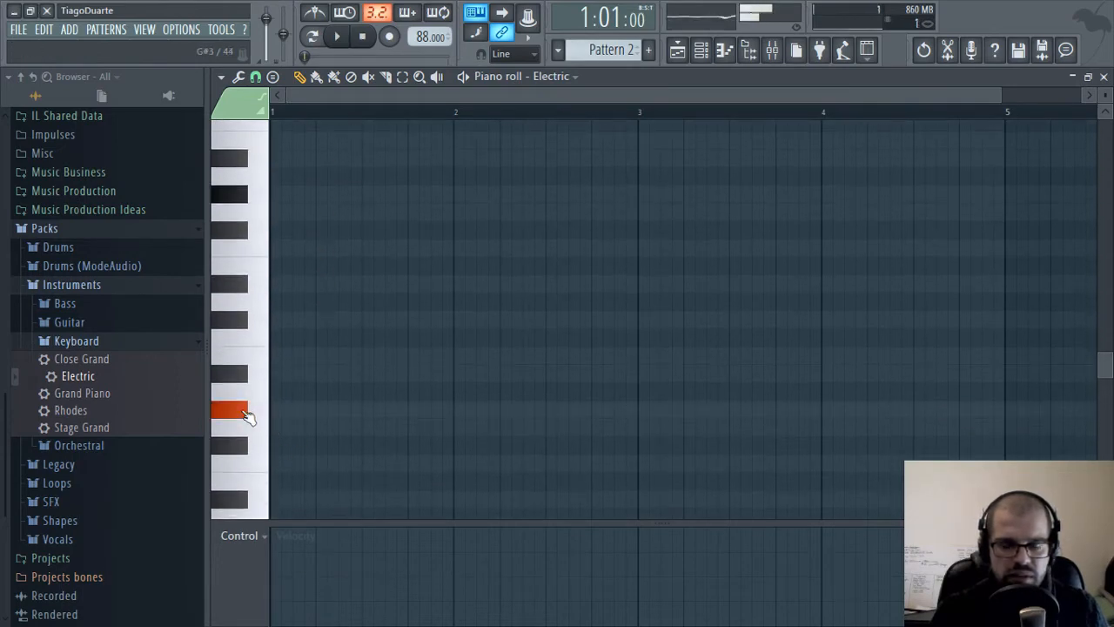
pyautogui.click(302, 420)
pyautogui.press('space')
pyautogui.moveTo(450, 407); pyautogui.dragTo(569, 408)
pyautogui.scroll(2, 312, 411)
pyautogui.scroll(-4, 470, 410)
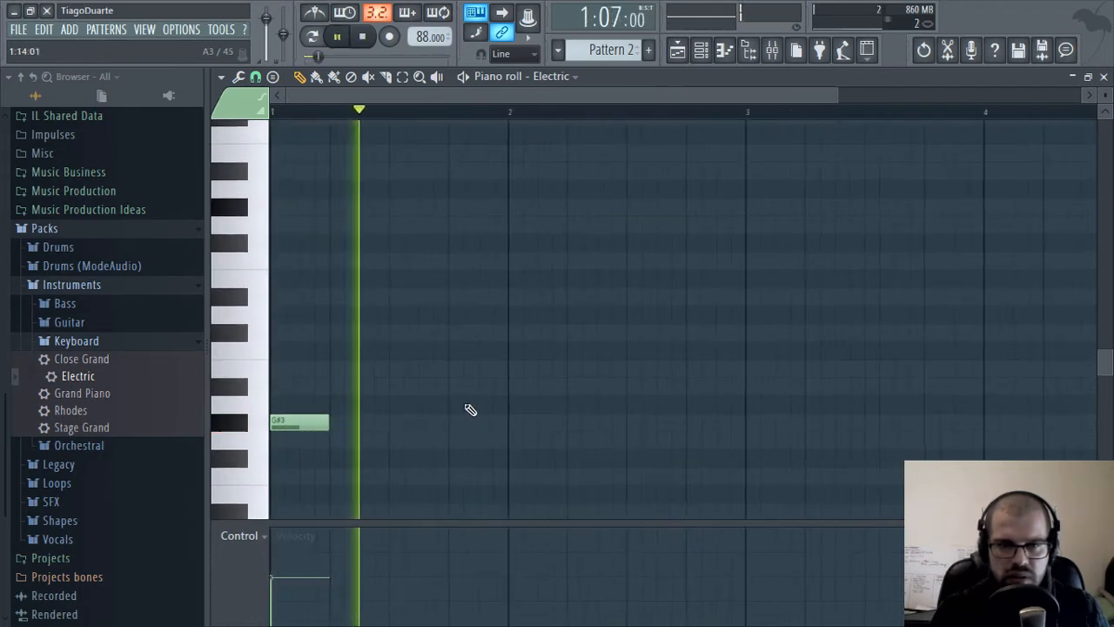
# Add one-beat notes B3 and A#3 in the second half of bar 1, G#3 at the start of bar 2 and B3 at its middle
pyautogui.click(352, 387)
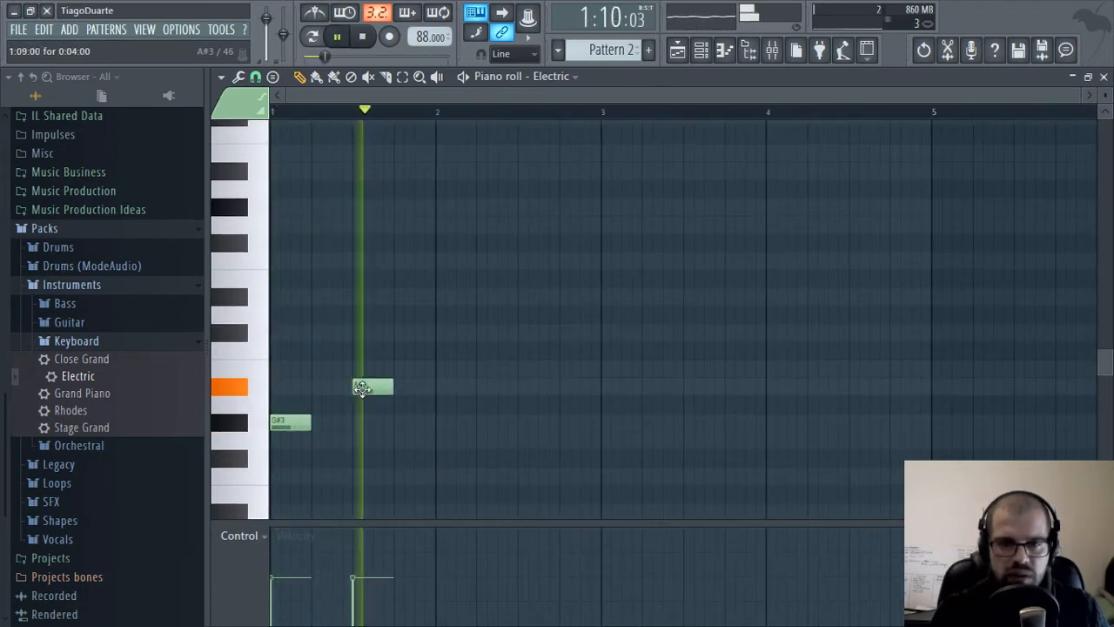
pyautogui.moveTo(353, 387); pyautogui.dragTo(355, 366)
pyautogui.click(400, 387)
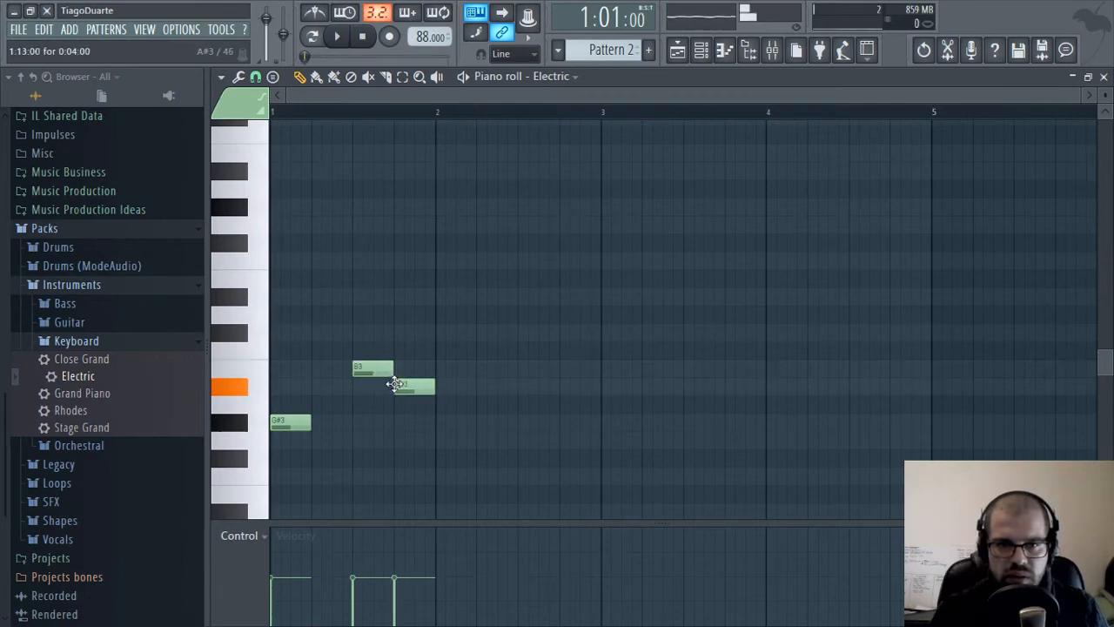
pyautogui.press('space')
pyautogui.click(440, 425)
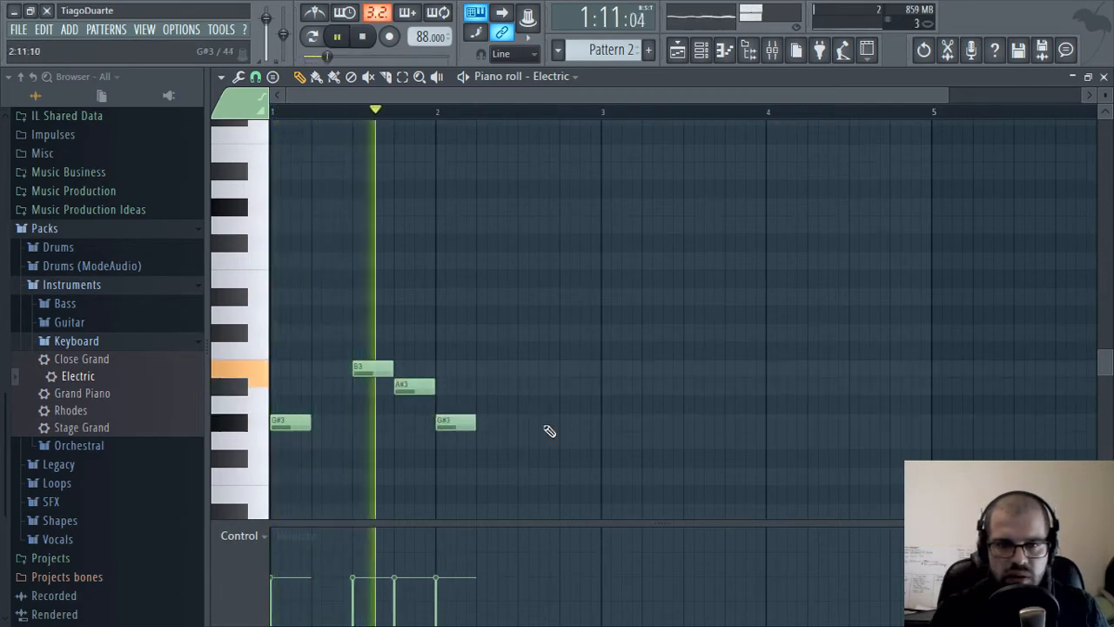
pyautogui.click(527, 370)
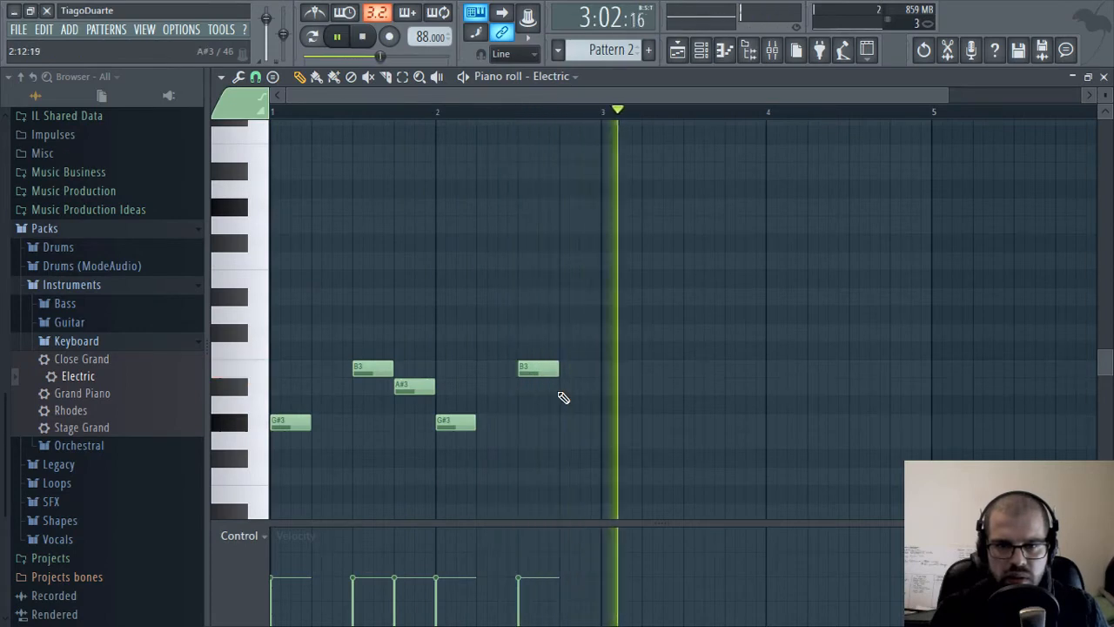
pyautogui.press('space')
# Add one-beat notes G#3, A#3 and B3 on beats 1, 3 and 4 of bar 3 and D#4 at bar 4, and start playback
pyautogui.click(605, 424)
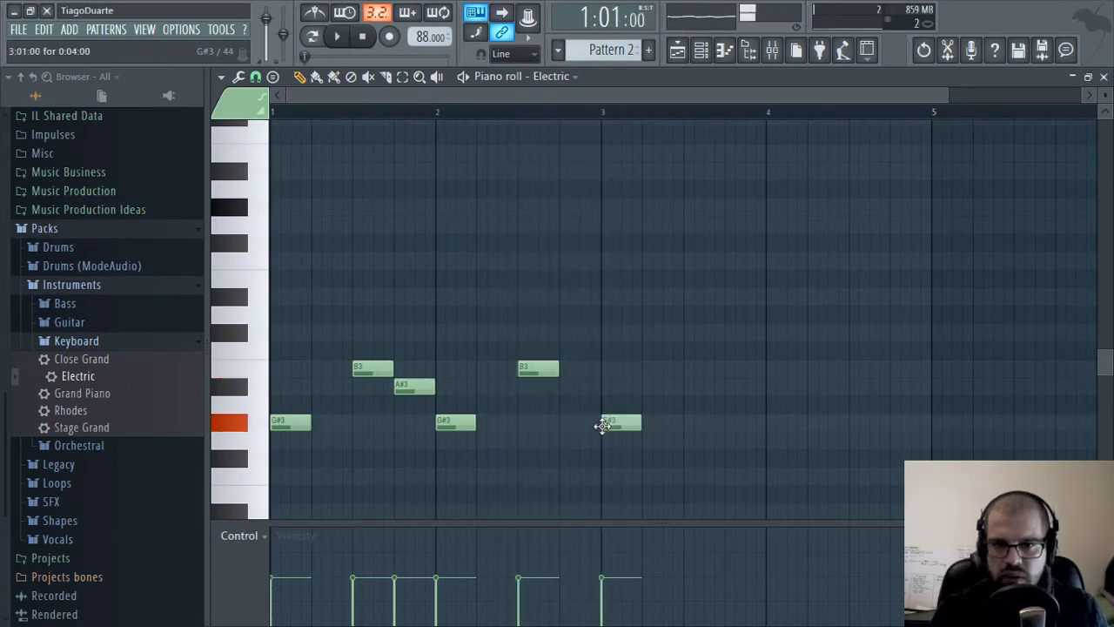
pyautogui.click(689, 387)
pyautogui.click(726, 369)
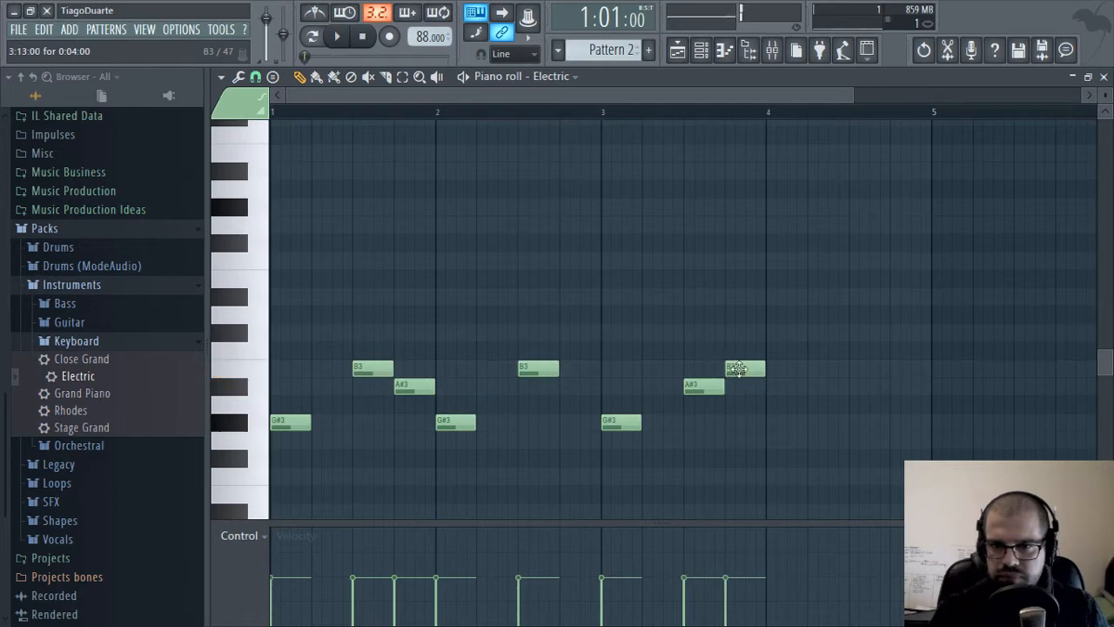
pyautogui.moveTo(766, 326); pyautogui.dragTo(769, 289)
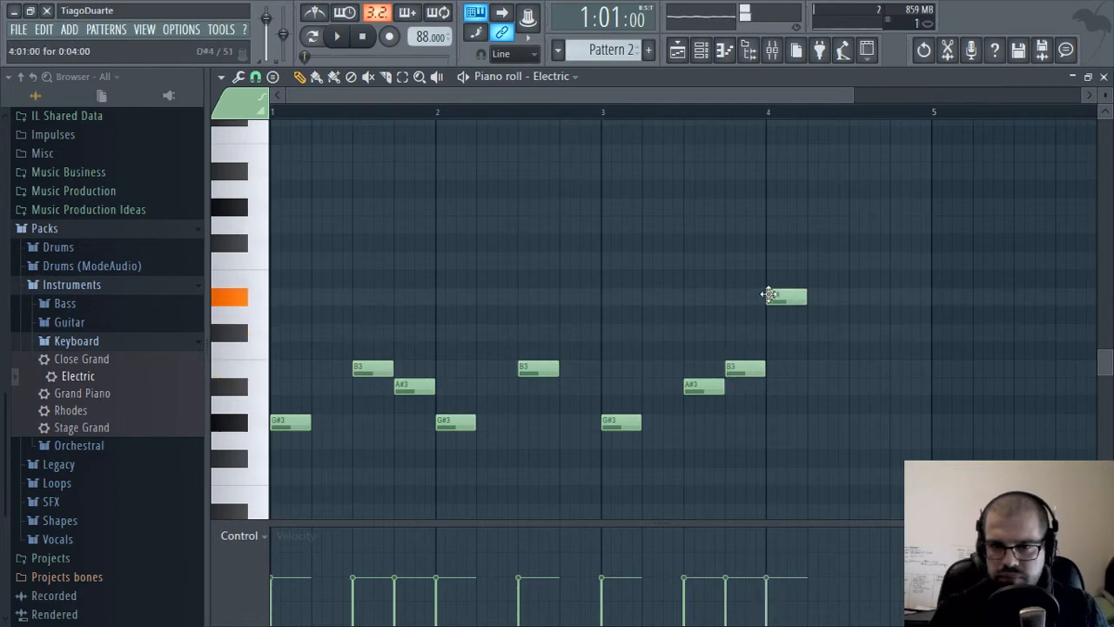
pyautogui.press('space')
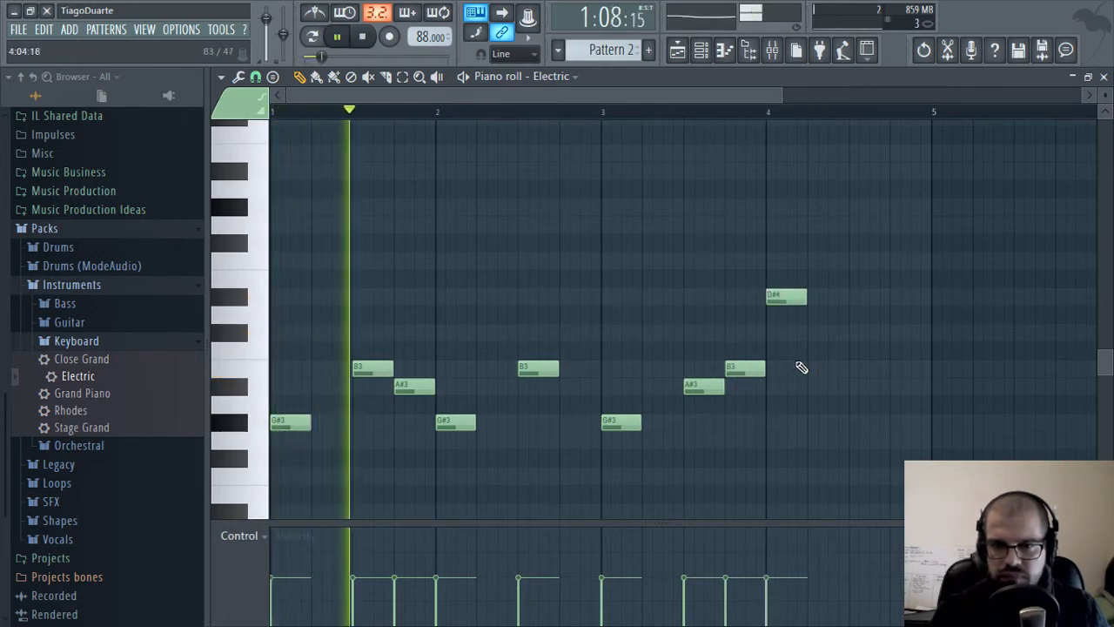
# End bar 4 with half-beat notes C#4, B3, A#3 and G#3, and lengthen its D#4 to reach the C#4
pyautogui.click(859, 332)
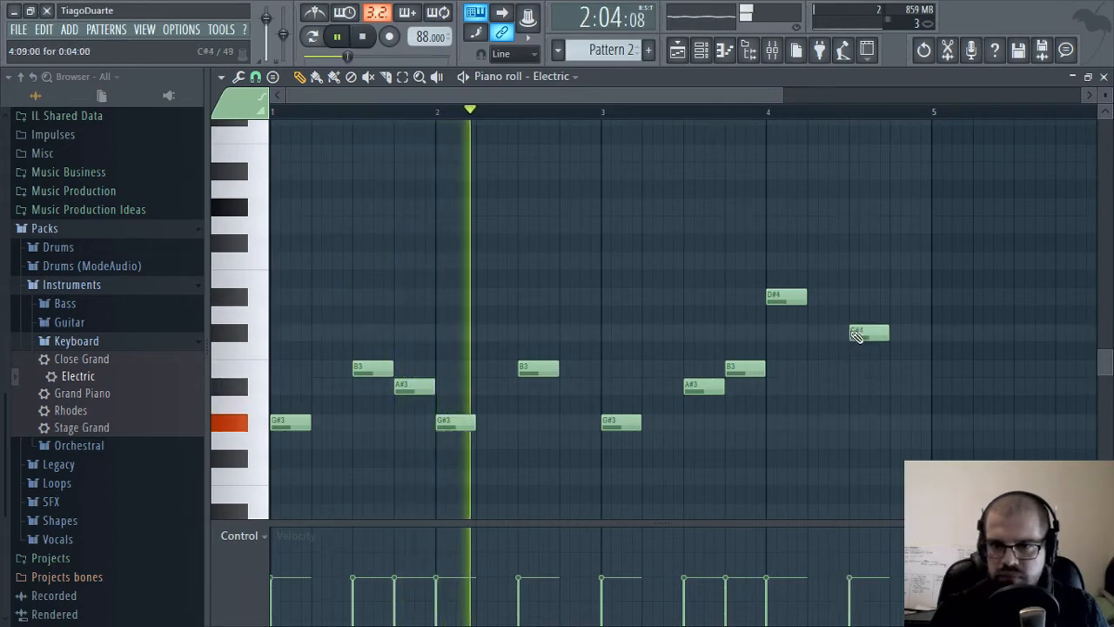
pyautogui.moveTo(889, 331); pyautogui.dragTo(874, 331)
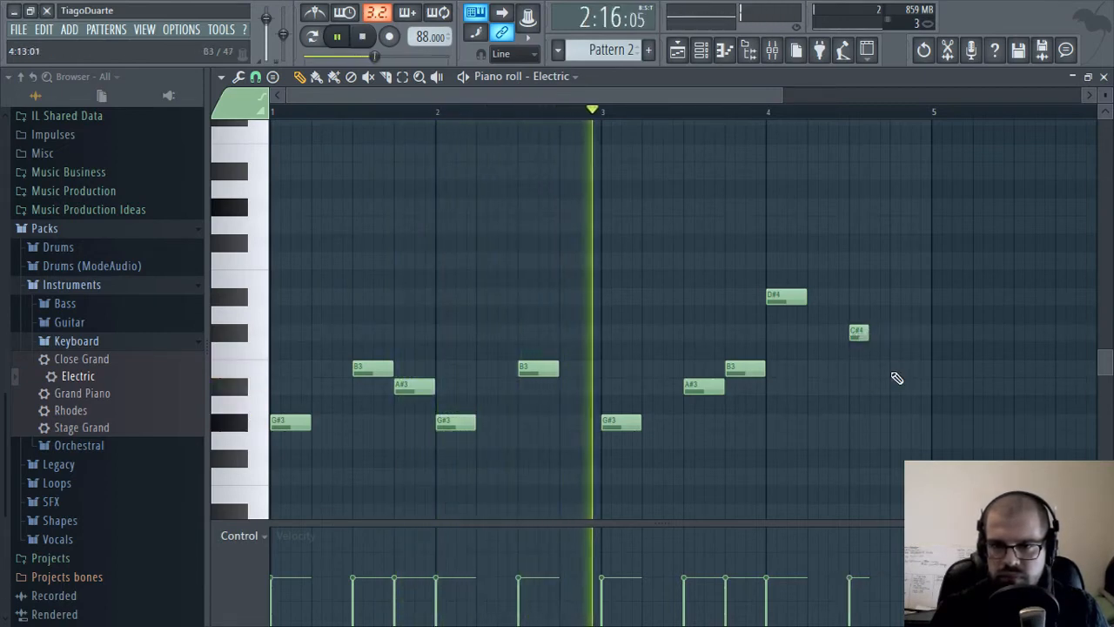
pyautogui.click(872, 367)
pyautogui.click(897, 386)
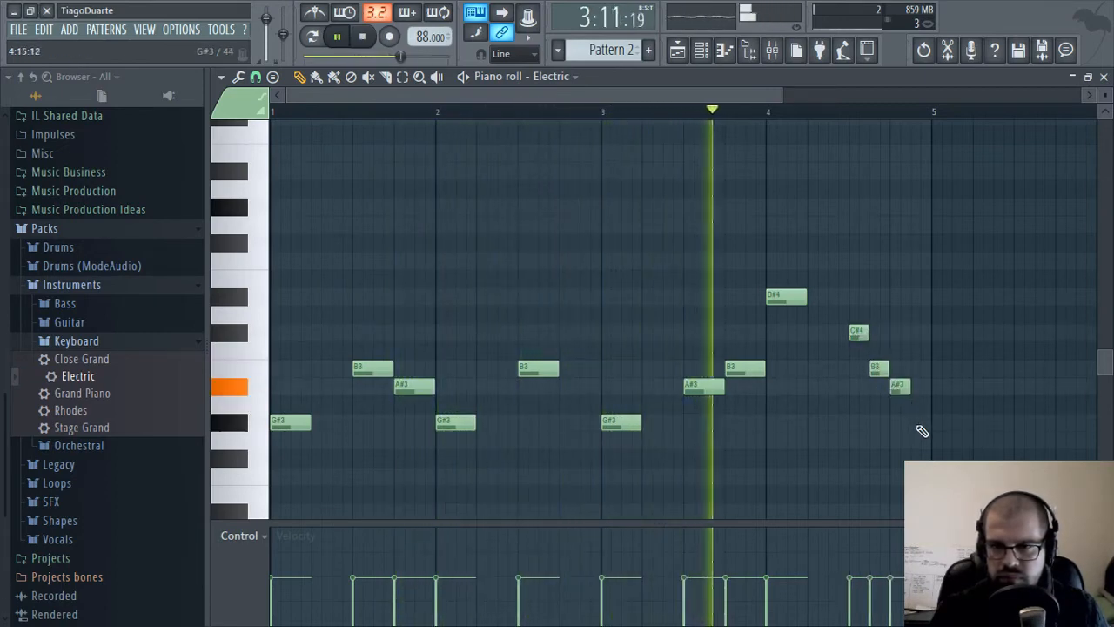
pyautogui.click(914, 422)
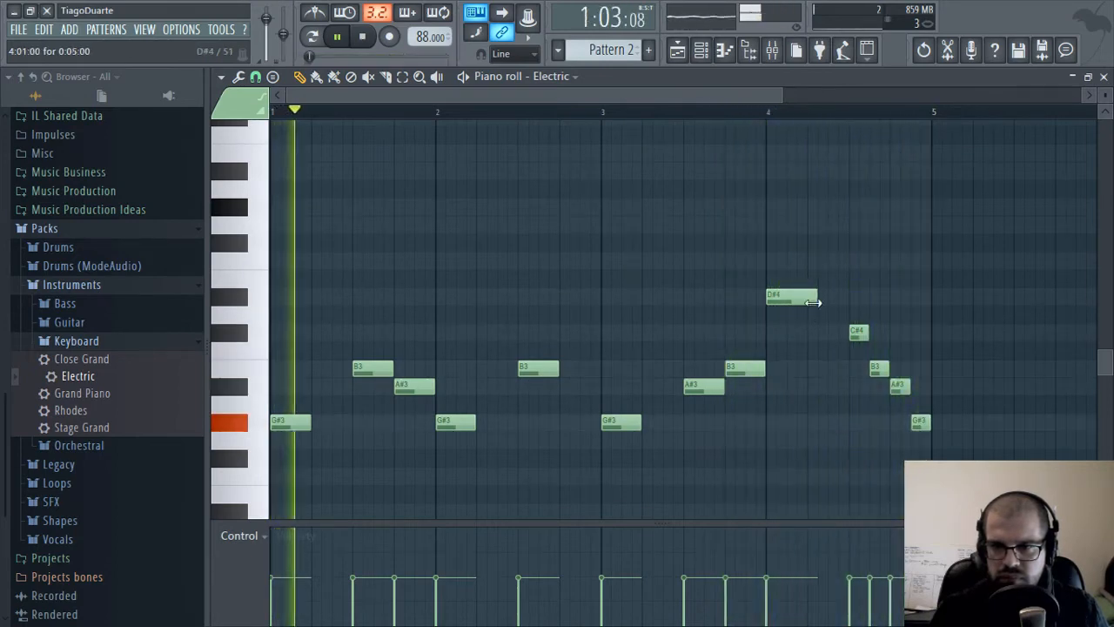
pyautogui.moveTo(806, 297); pyautogui.dragTo(849, 312)
pyautogui.click(1104, 77)
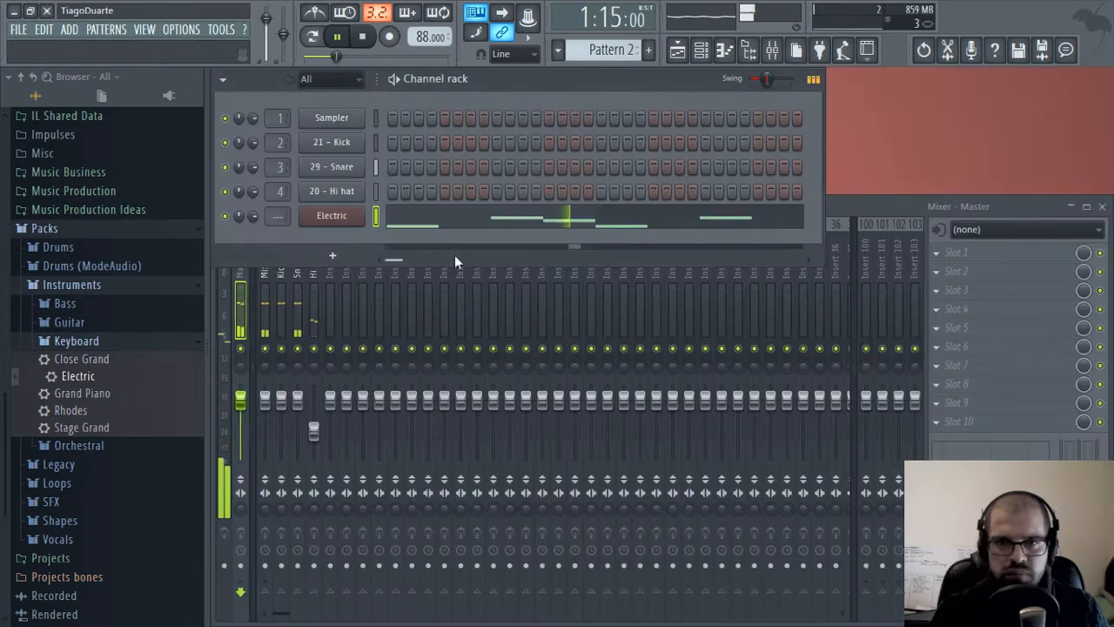
# Assign the Electric channel to mixer track 5 and route that track to the Mix track only
pyautogui.moveTo(278, 218); pyautogui.dragTo(278, 205)
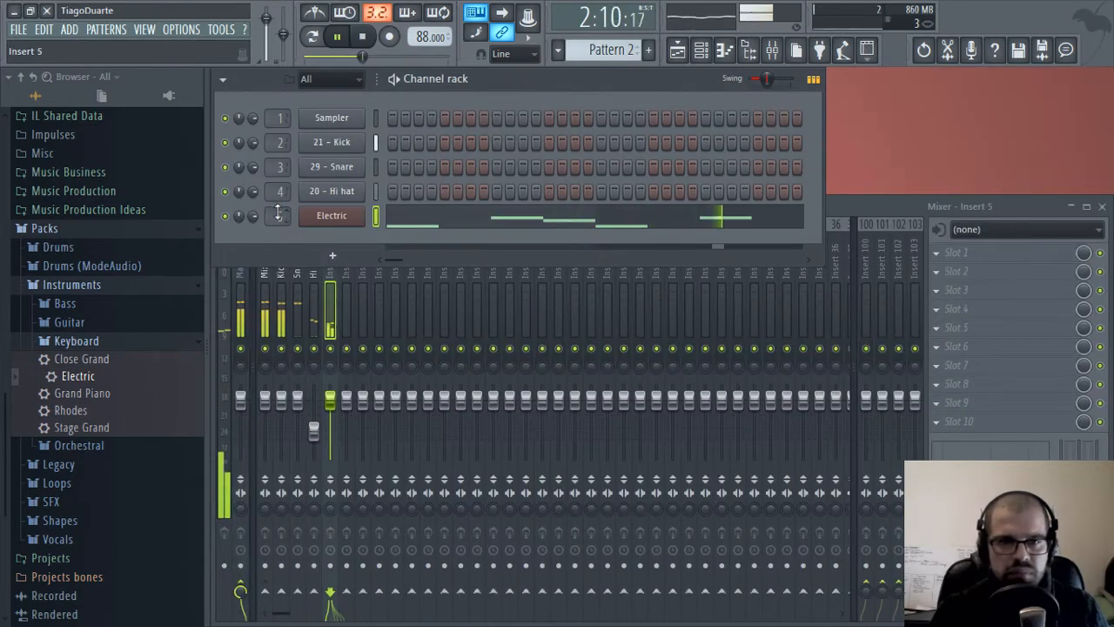
pyautogui.click(329, 368)
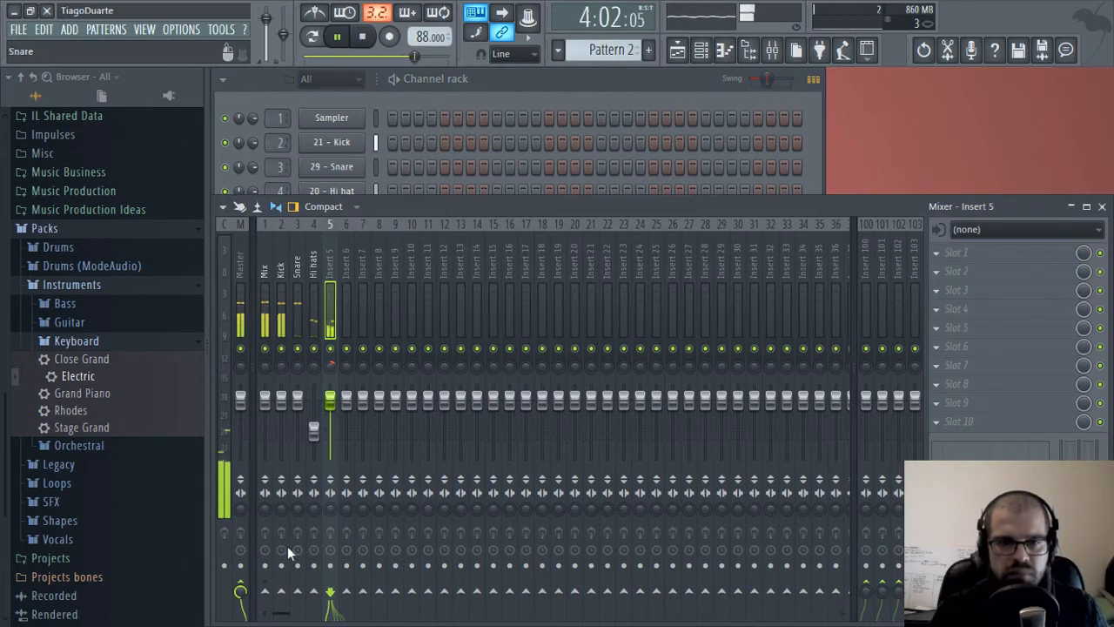
pyautogui.rightClick(266, 591)
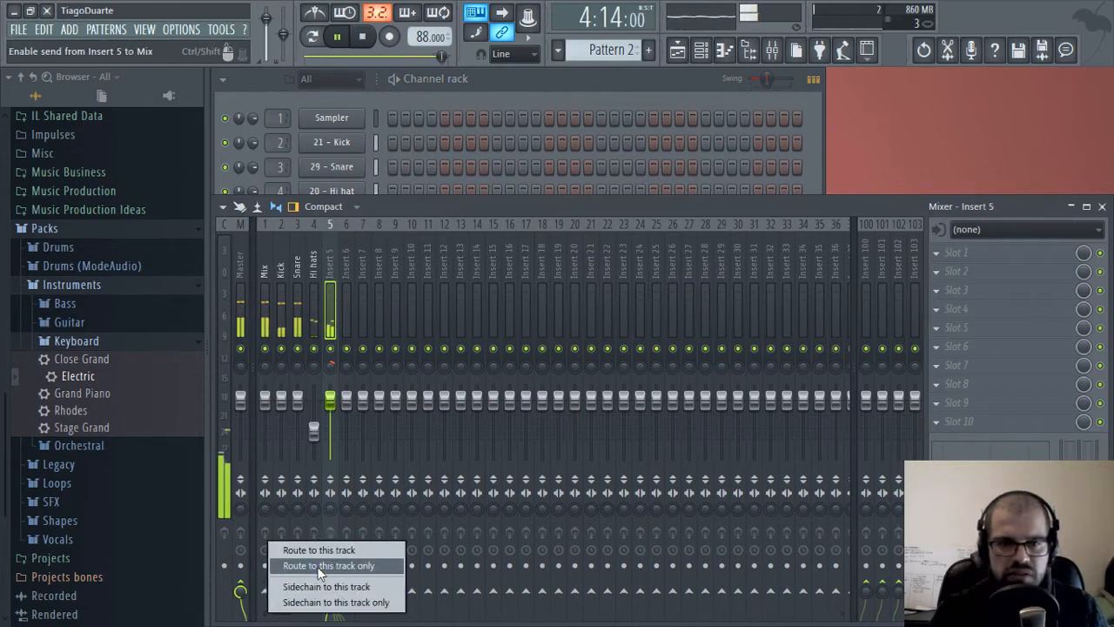
pyautogui.click(318, 567)
# Rename mixer track 5 as EPiano
pyautogui.doubleClick(326, 263)
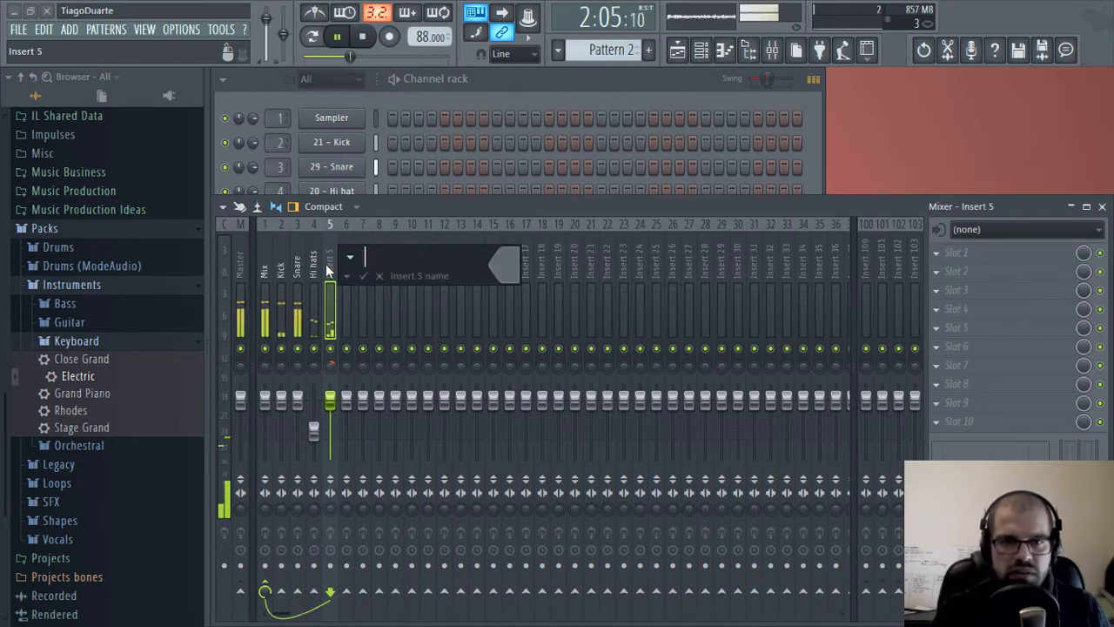
pyautogui.write('EPiano')
pyautogui.press('Return')
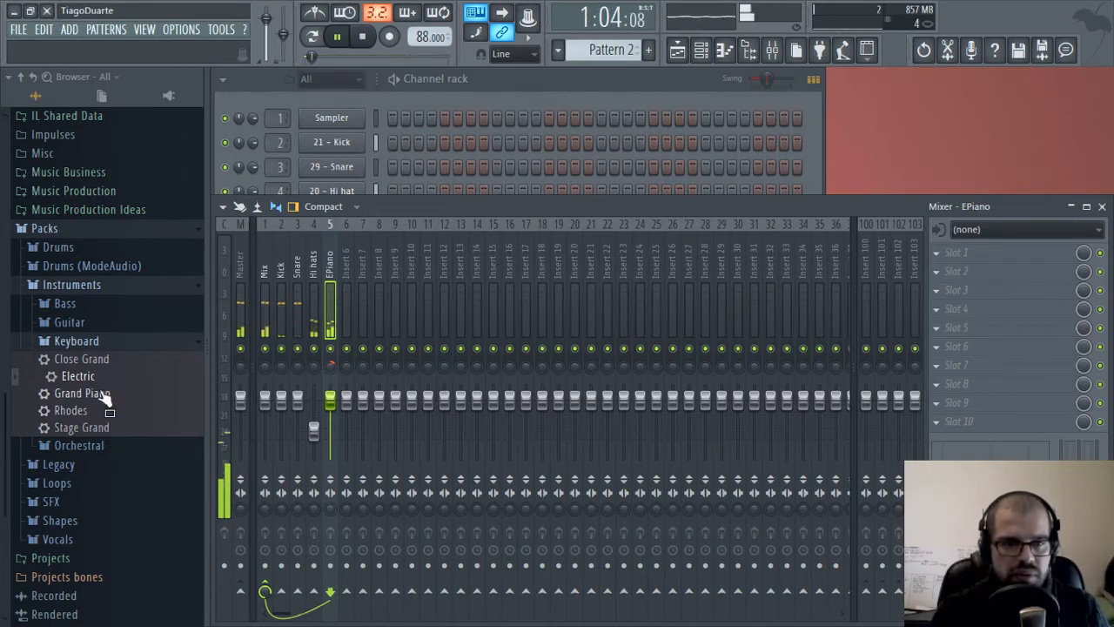
# Load the Close Grand keyboard instrument from Packs into a new channel and close its DirectWave window
pyautogui.click(525, 84)
pyautogui.moveTo(74, 360); pyautogui.dragTo(329, 239)
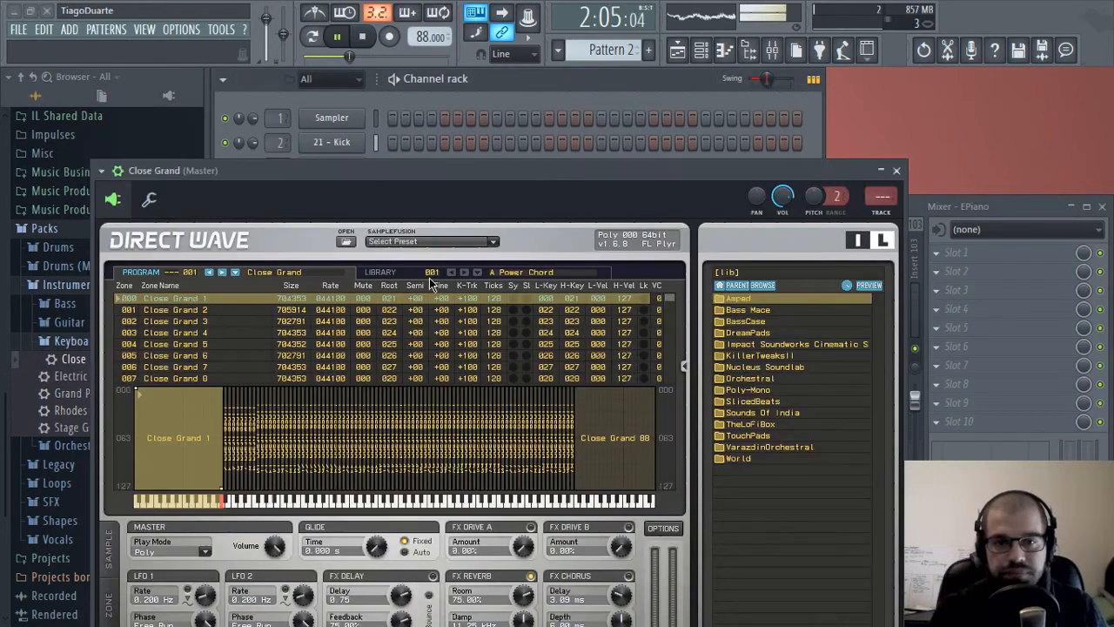
pyautogui.click(898, 171)
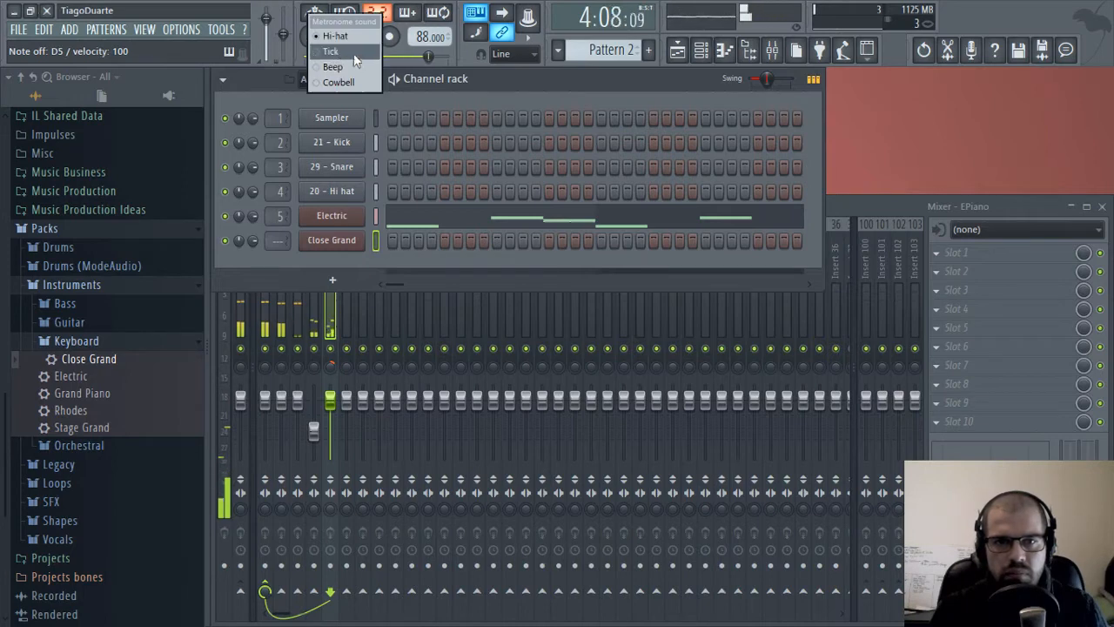
# Choose a typing keyboard option and open the Close Grand channel's piano roll in Pattern 2
pyautogui.rightClick(477, 19)
pyautogui.click(493, 66)
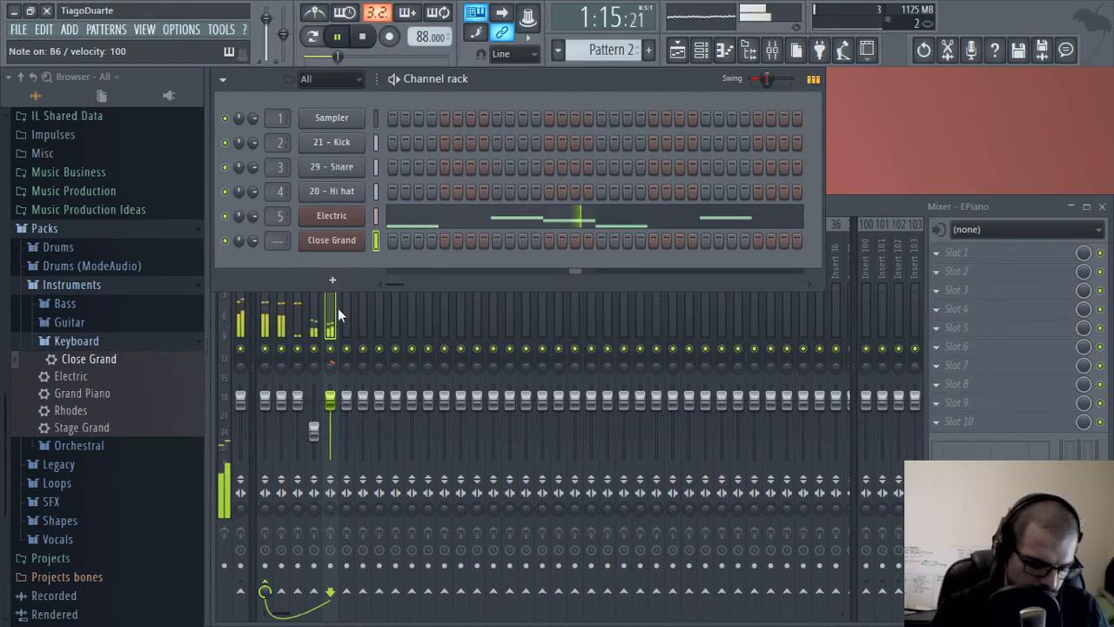
pyautogui.rightClick(353, 247)
pyautogui.click(383, 238)
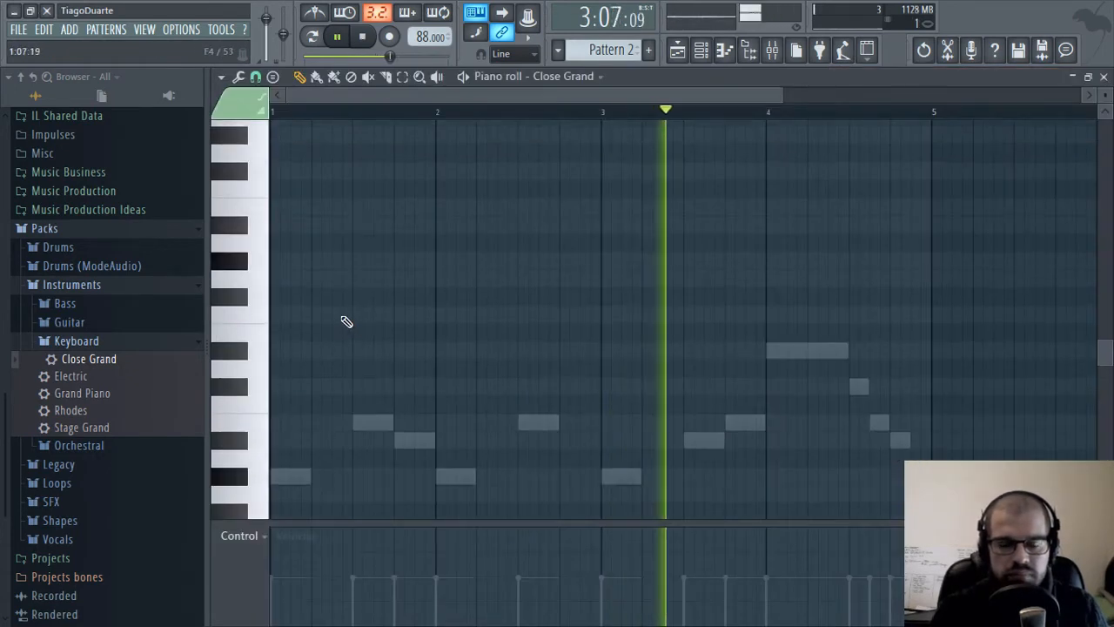
# Add a one-bar G#3 note in bar 1 and a seven-step B3 note from the middle of bar 2 for Close Grand
pyautogui.click(241, 426)
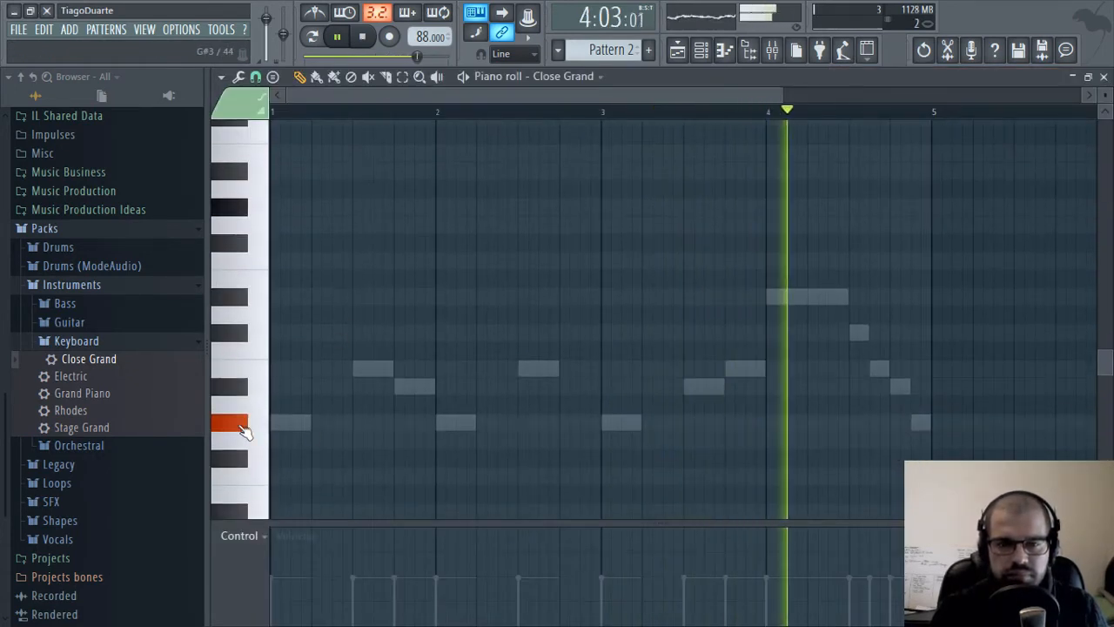
pyautogui.click(272, 424)
pyautogui.moveTo(349, 423); pyautogui.dragTo(435, 433)
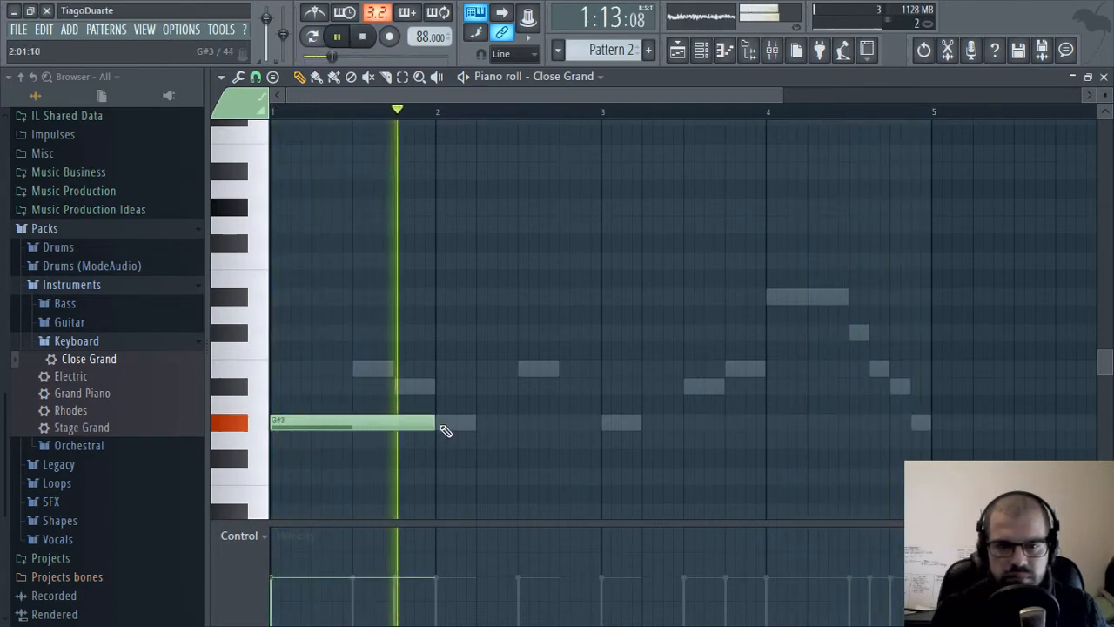
pyautogui.click(522, 366)
pyautogui.moveTo(686, 368); pyautogui.dragTo(592, 369)
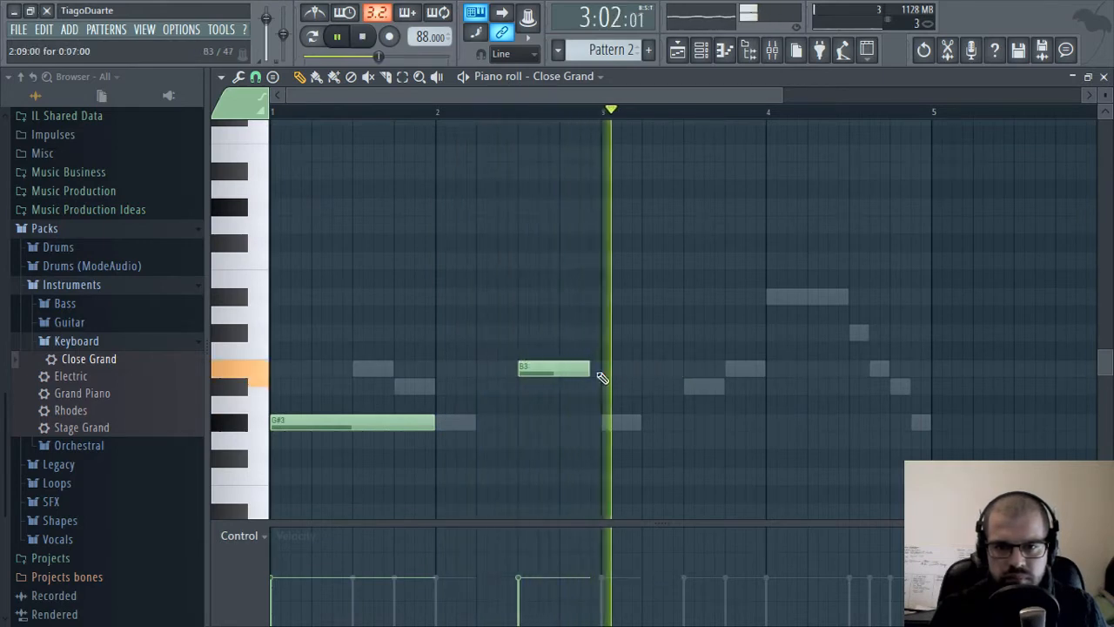
# Add a one-bar G#3 note in bar 3, then a half-bar D#4 and quarter-bar C#4 and A#3 notes in bar 4 for Close Grand
pyautogui.click(609, 426)
pyautogui.moveTo(672, 427); pyautogui.dragTo(766, 428)
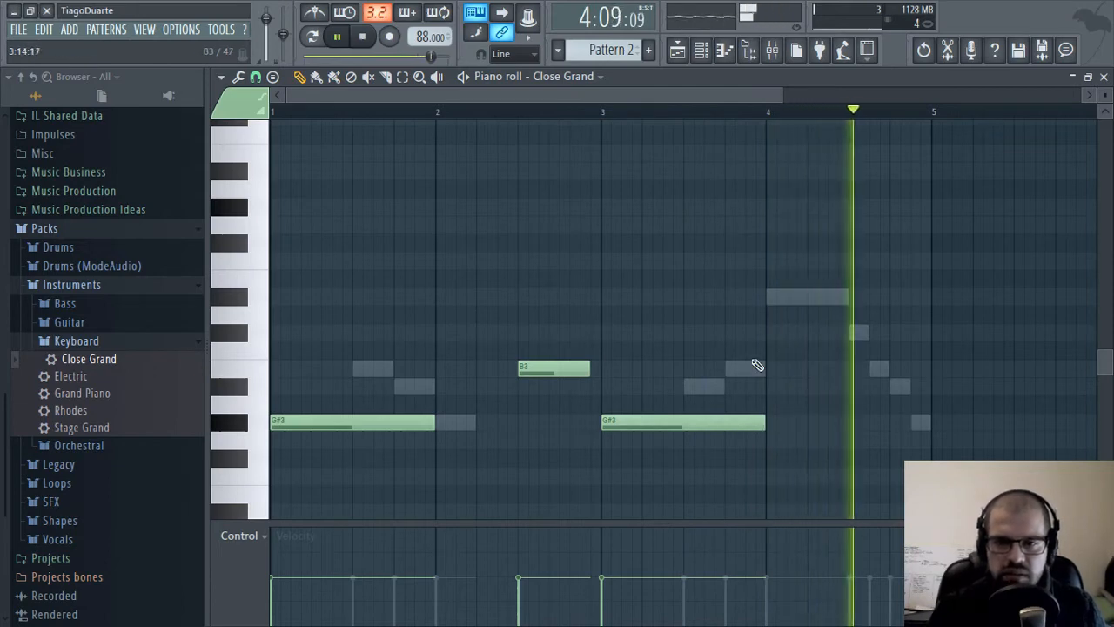
pyautogui.click(774, 301)
pyautogui.moveTo(935, 296); pyautogui.dragTo(847, 298)
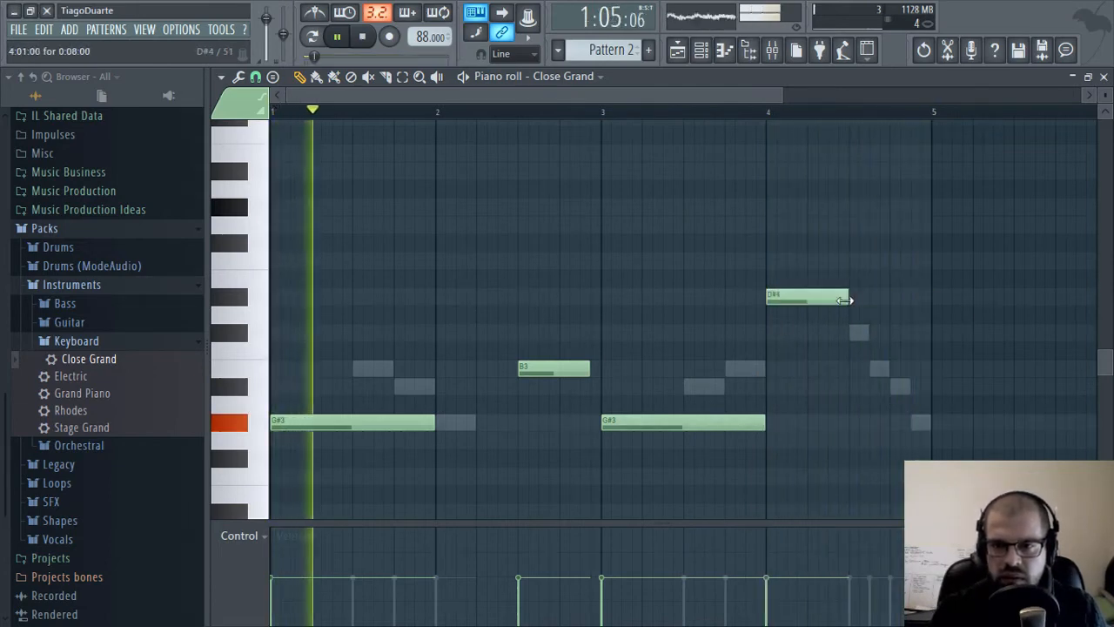
pyautogui.click(858, 333)
pyautogui.moveTo(932, 333); pyautogui.dragTo(889, 337)
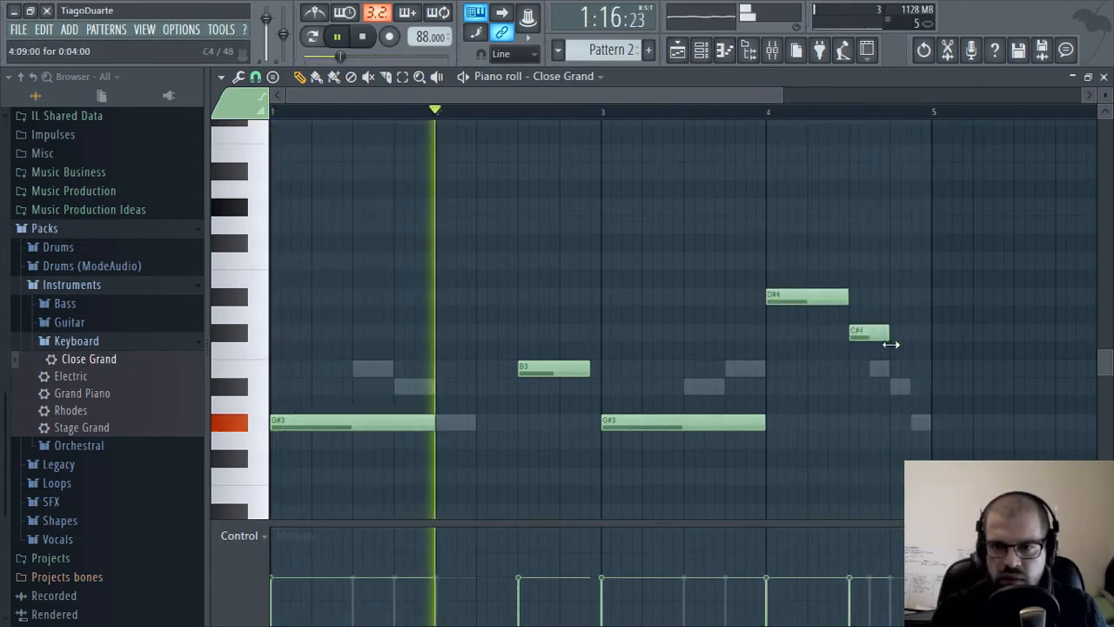
pyautogui.click(901, 387)
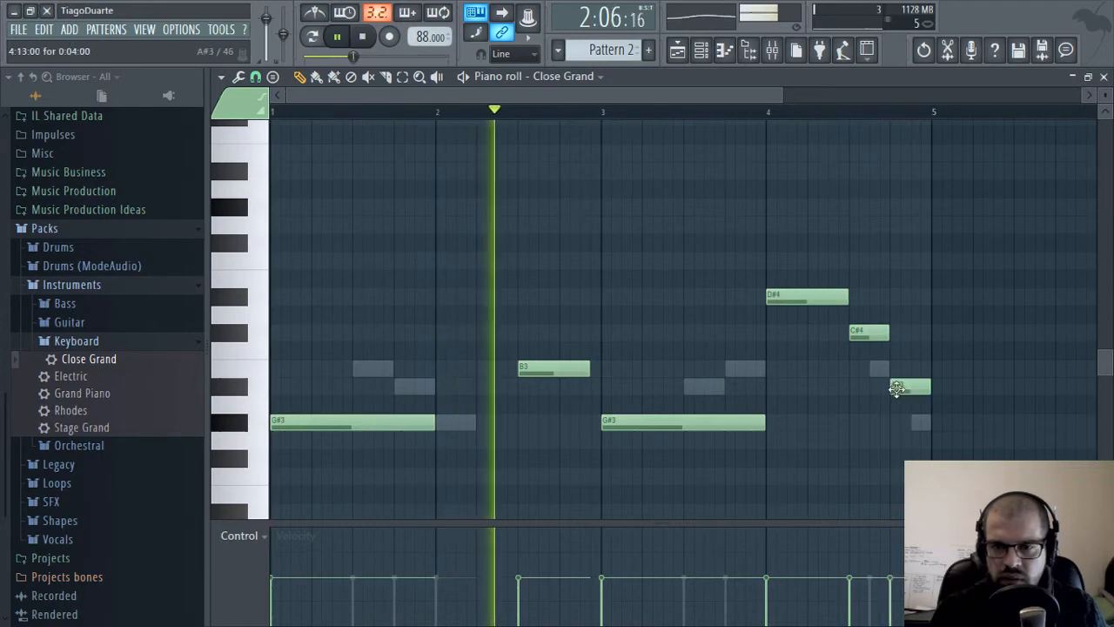
# Assign Close Grand to mixer track 6, lower that track's volume to about -4.2 dB and rename it Piano
pyautogui.click(1107, 80)
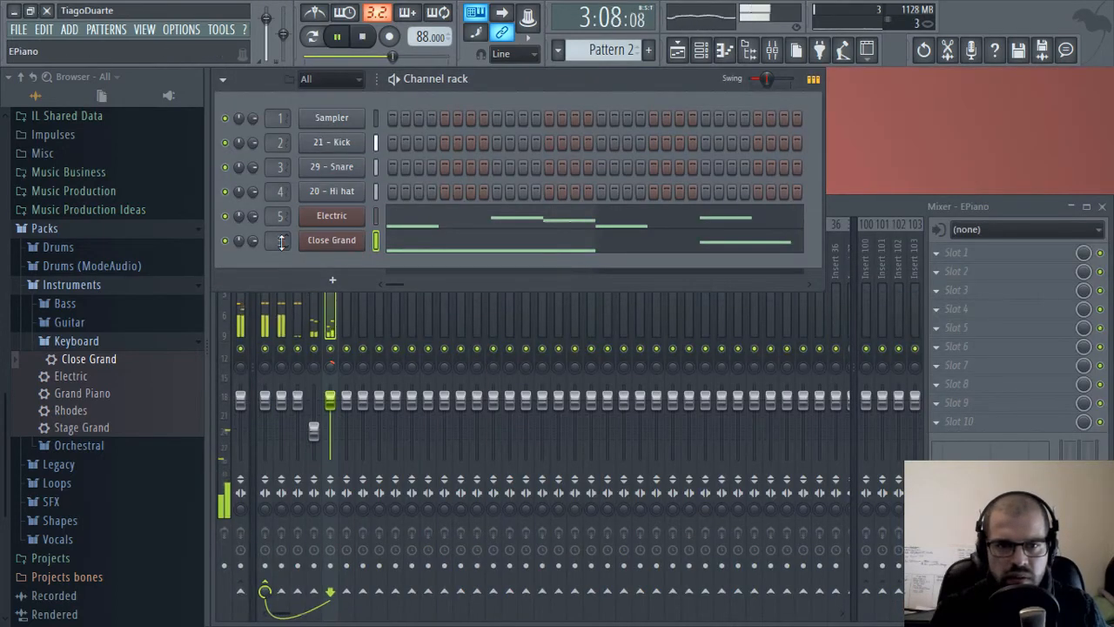
pyautogui.moveTo(352, 407); pyautogui.dragTo(352, 417)
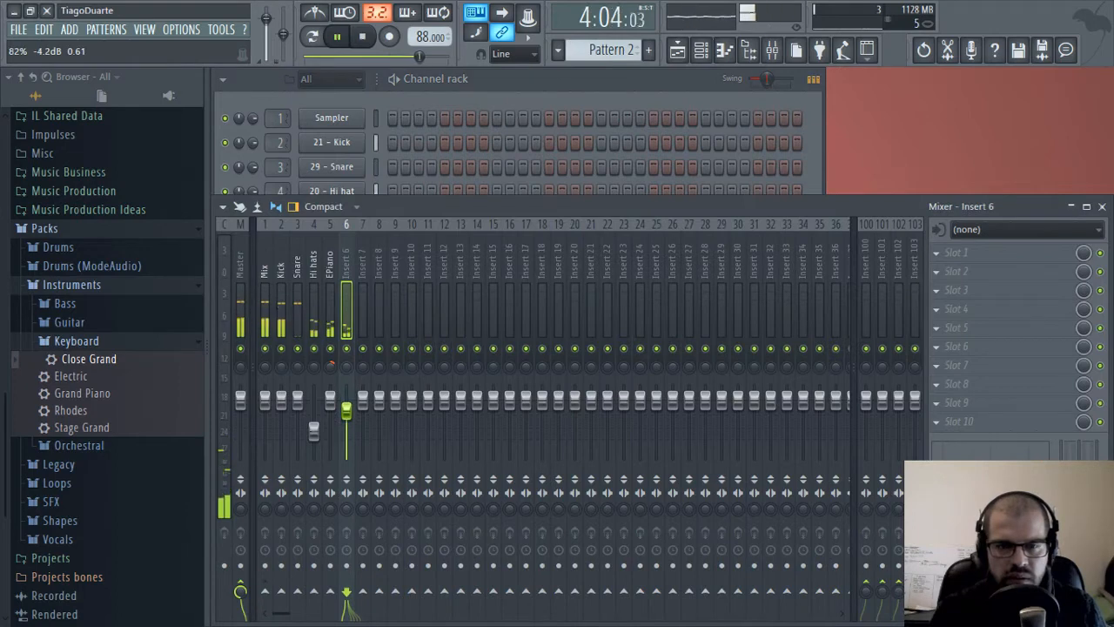
pyautogui.doubleClick(348, 265)
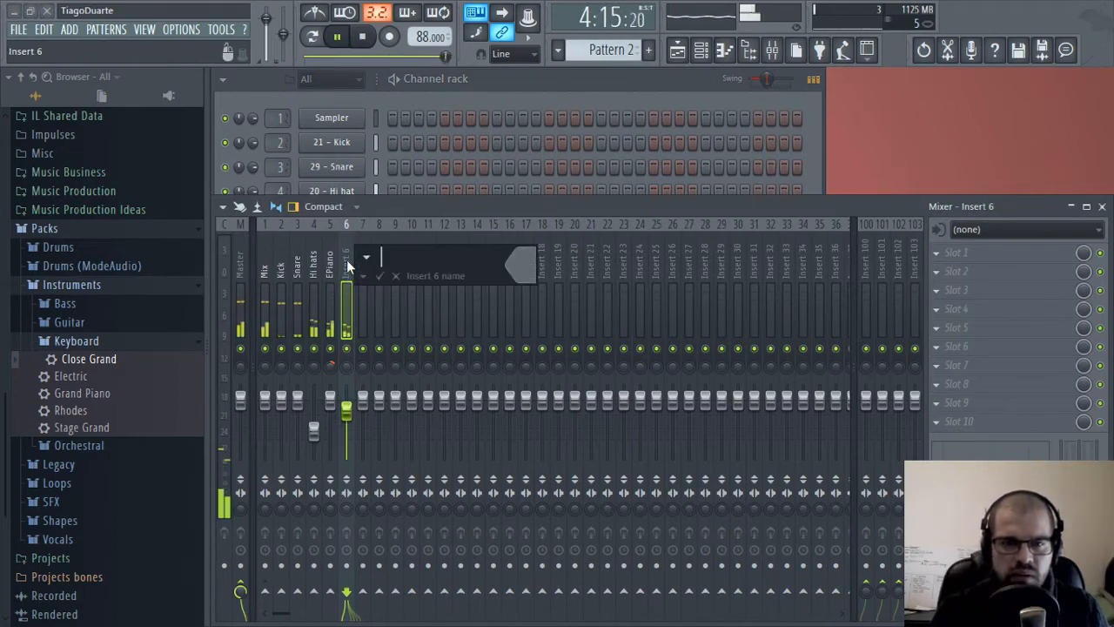
pyautogui.write('Piano')
pyautogui.press('Return')
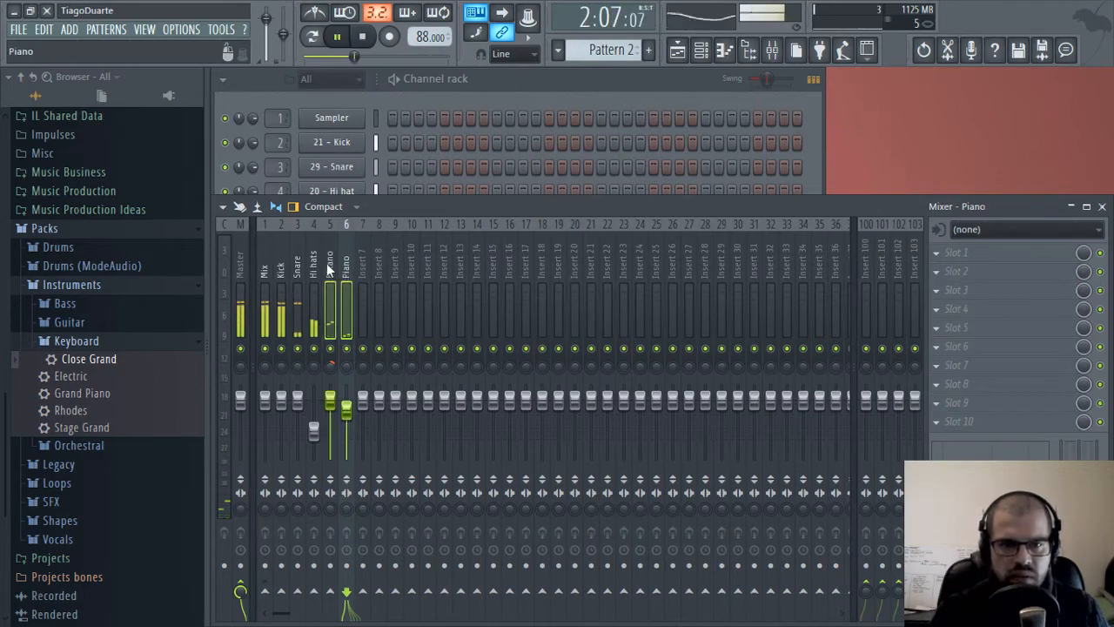
# Route the Kick, Snare, Hi hats, EPiano and Piano mixer tracks only to the Mix track, and select the Piano track
pyautogui.rightClick(266, 601)
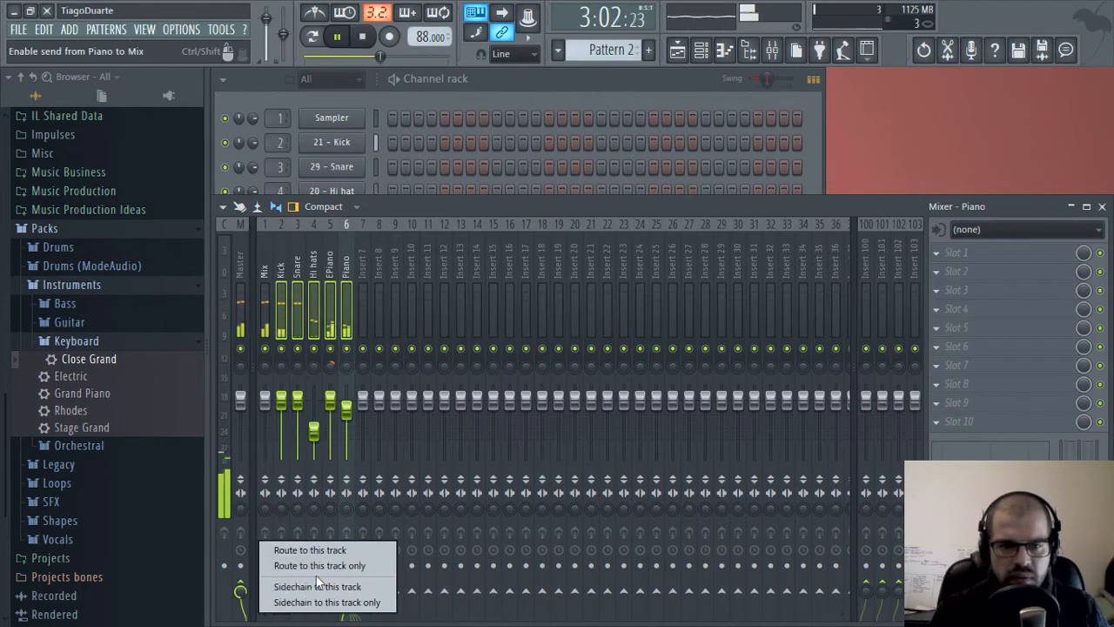
pyautogui.click(308, 545)
pyautogui.click(266, 266)
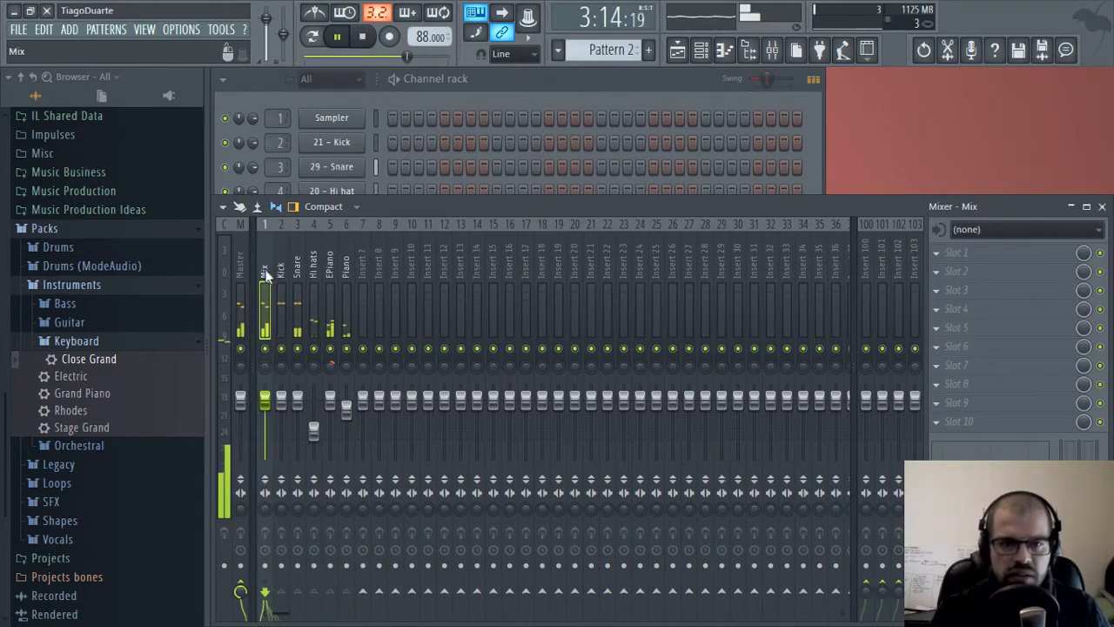
pyautogui.click(346, 270)
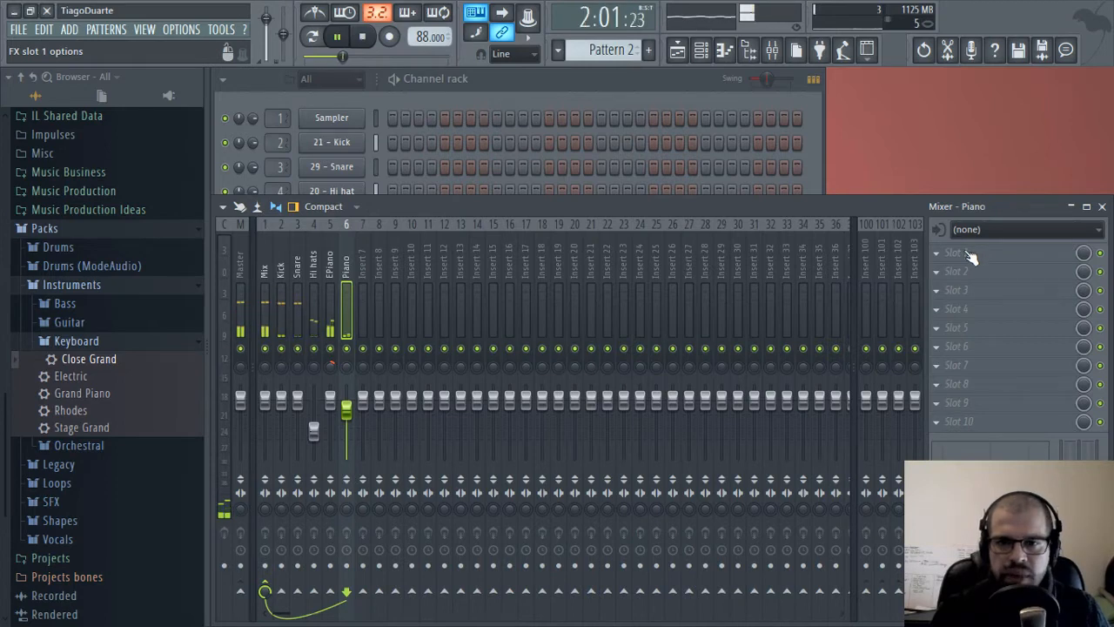
# Load the Acoustic bass instrument from Packs into a new channel and close its DirectWave window
pyautogui.click(538, 82)
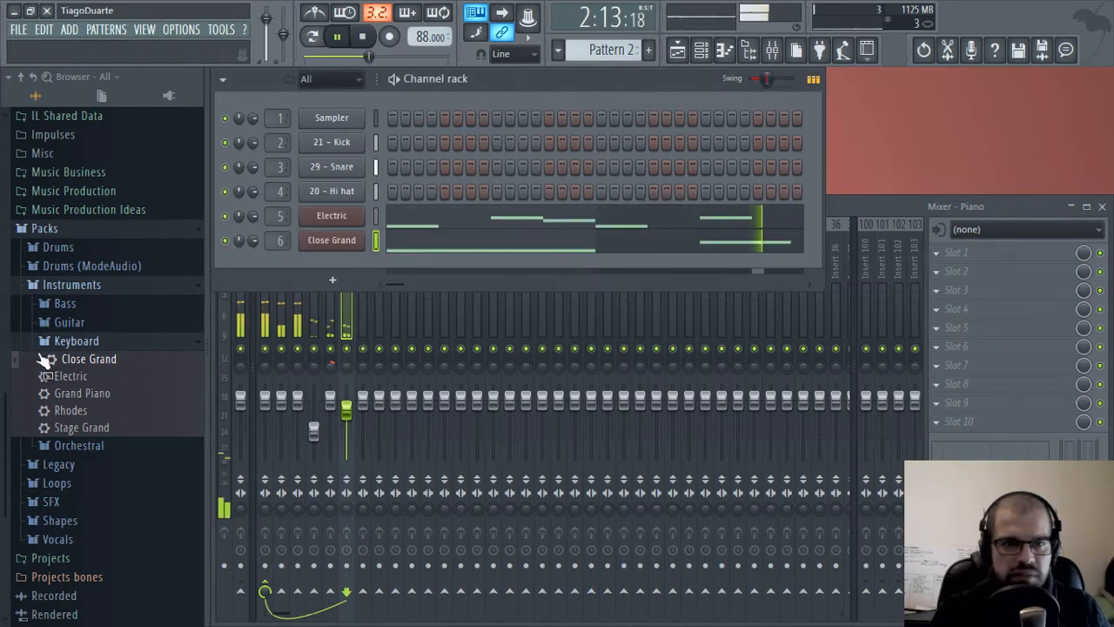
pyautogui.click(76, 340)
pyautogui.click(66, 305)
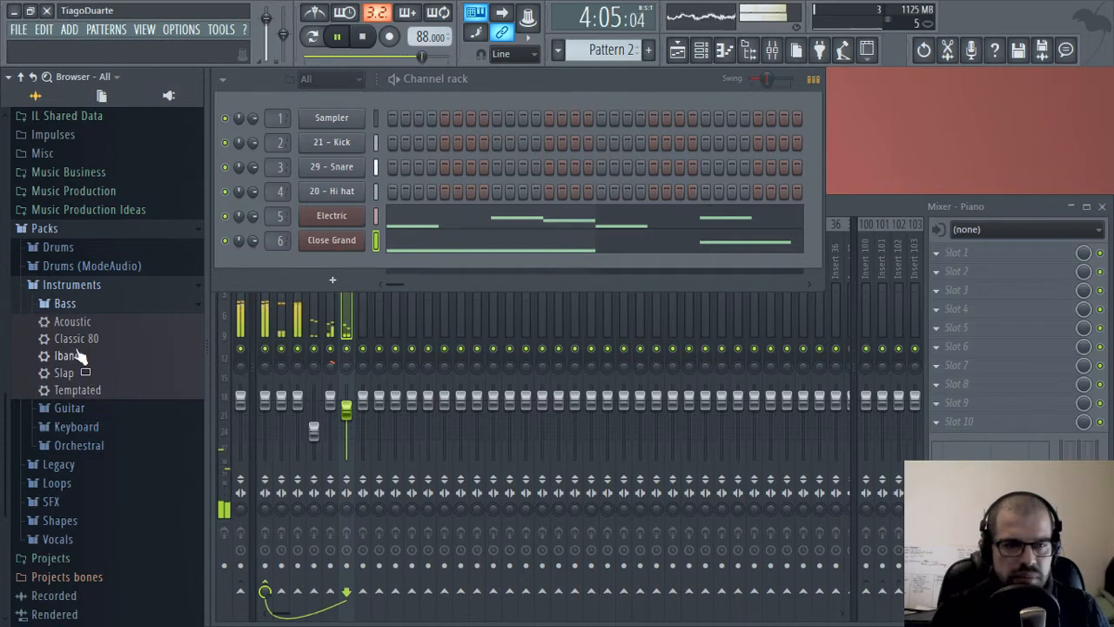
pyautogui.moveTo(351, 258); pyautogui.dragTo(342, 261)
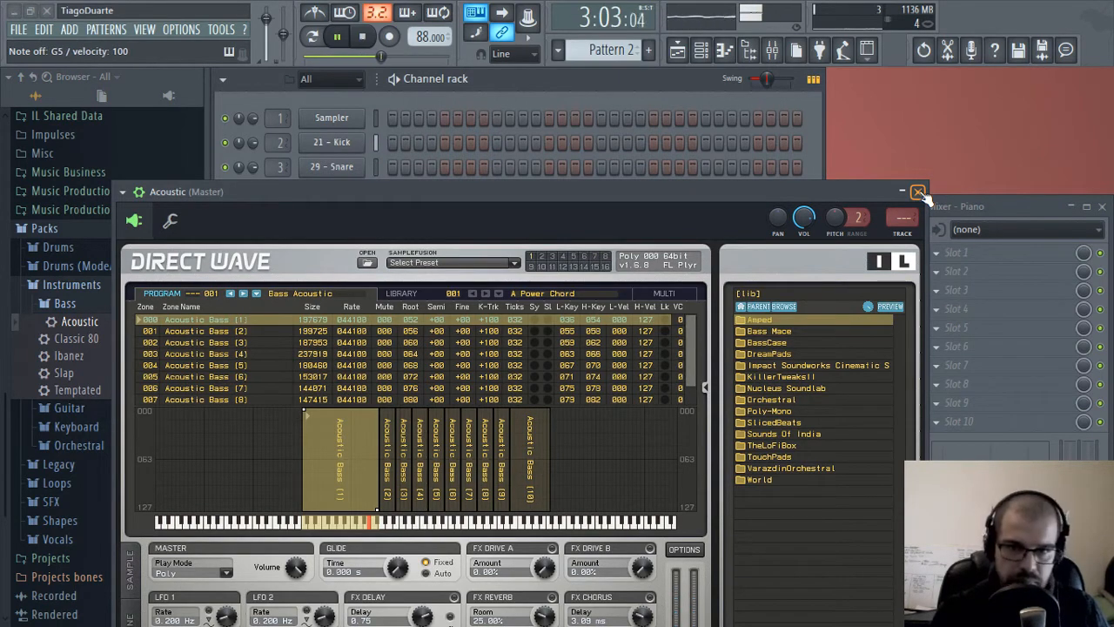
pyautogui.click(919, 192)
# Open the Acoustic channel's piano roll and set the typing keyboard's base note to C3
pyautogui.rightClick(362, 261)
pyautogui.click(387, 264)
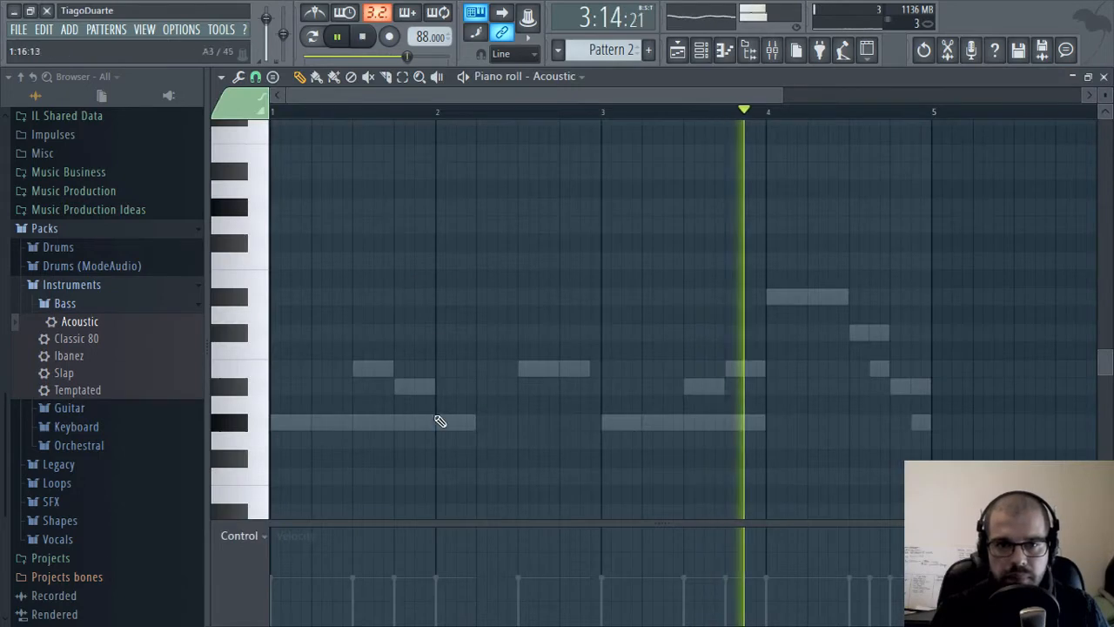
pyautogui.scroll(-3, 390, 363)
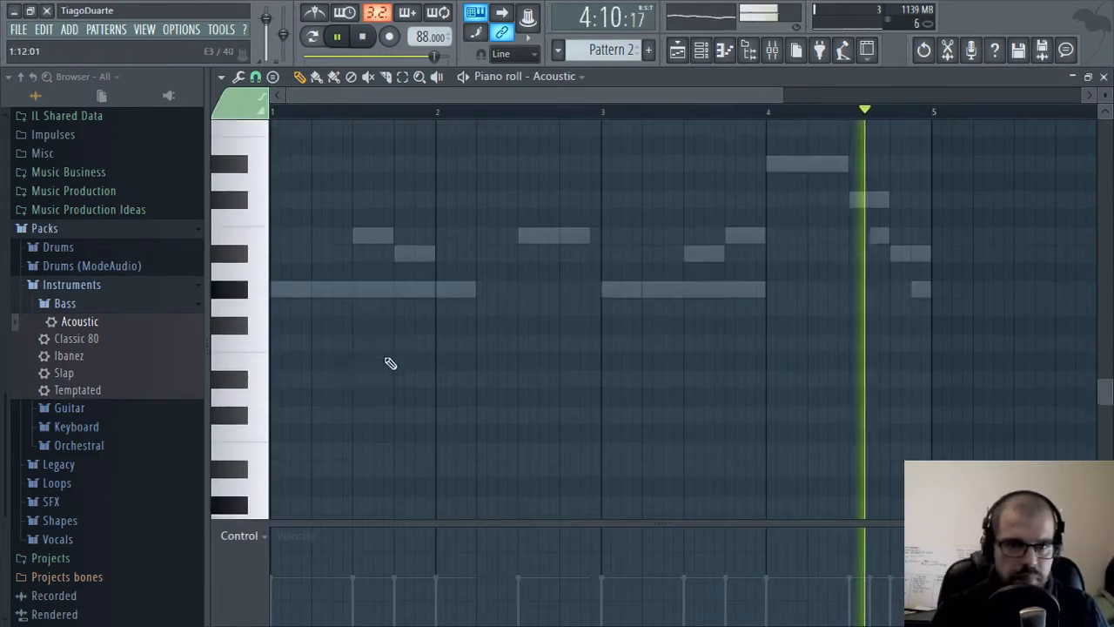
pyautogui.scroll(-2, 390, 363)
pyautogui.rightClick(476, 13)
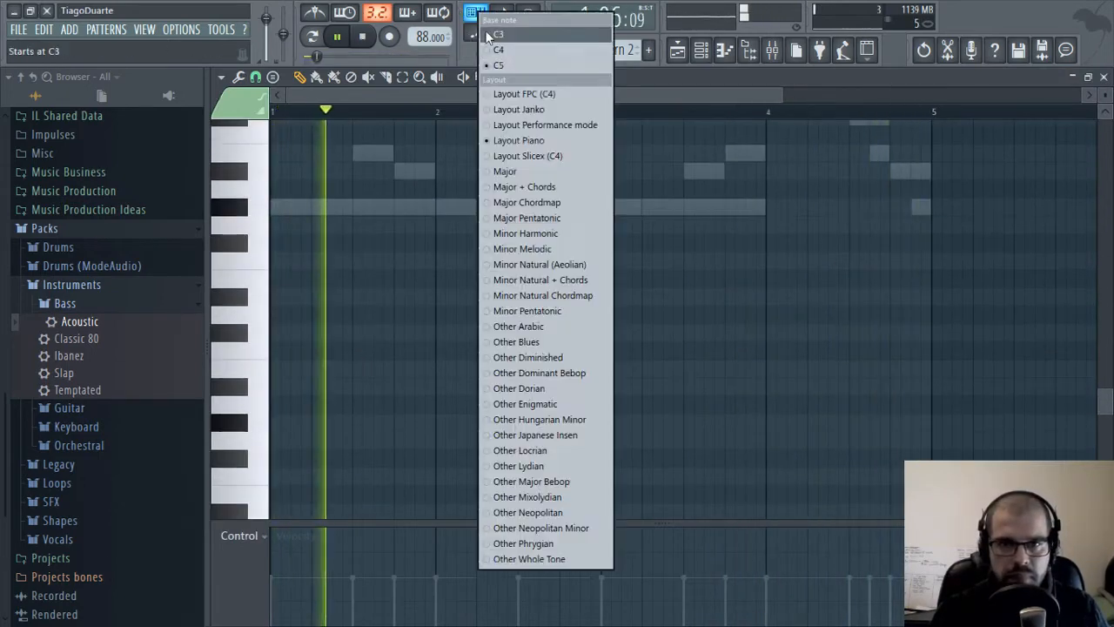
pyautogui.click(490, 34)
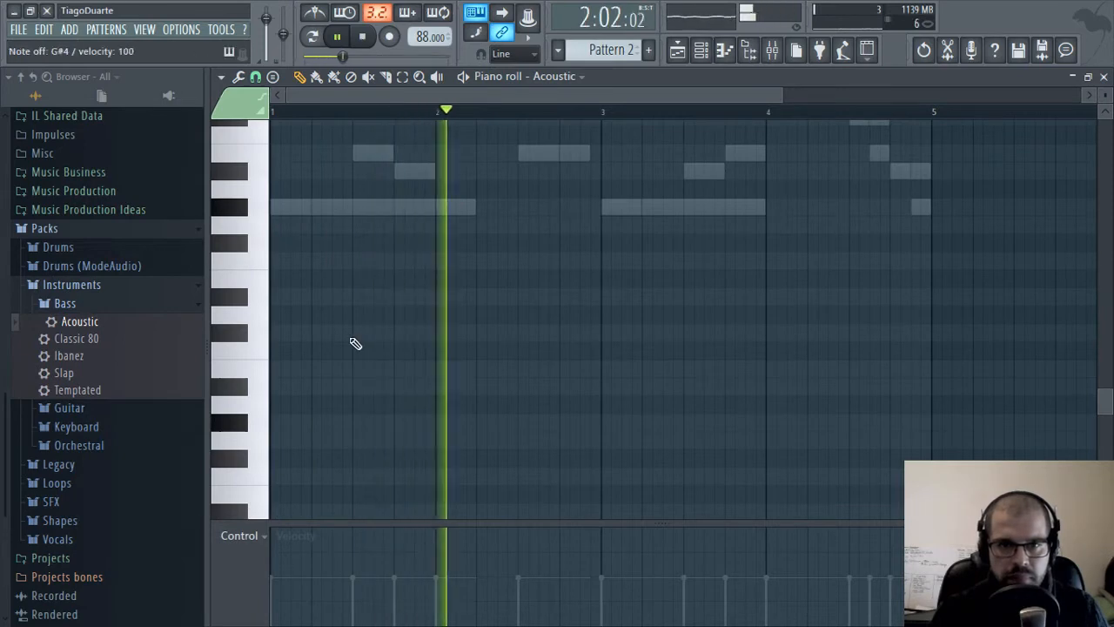
# Add a quarter-bar G#4 note at the start of bar 1 for the Acoustic bass and raise its velocity
pyautogui.scroll(-6, 355, 344)
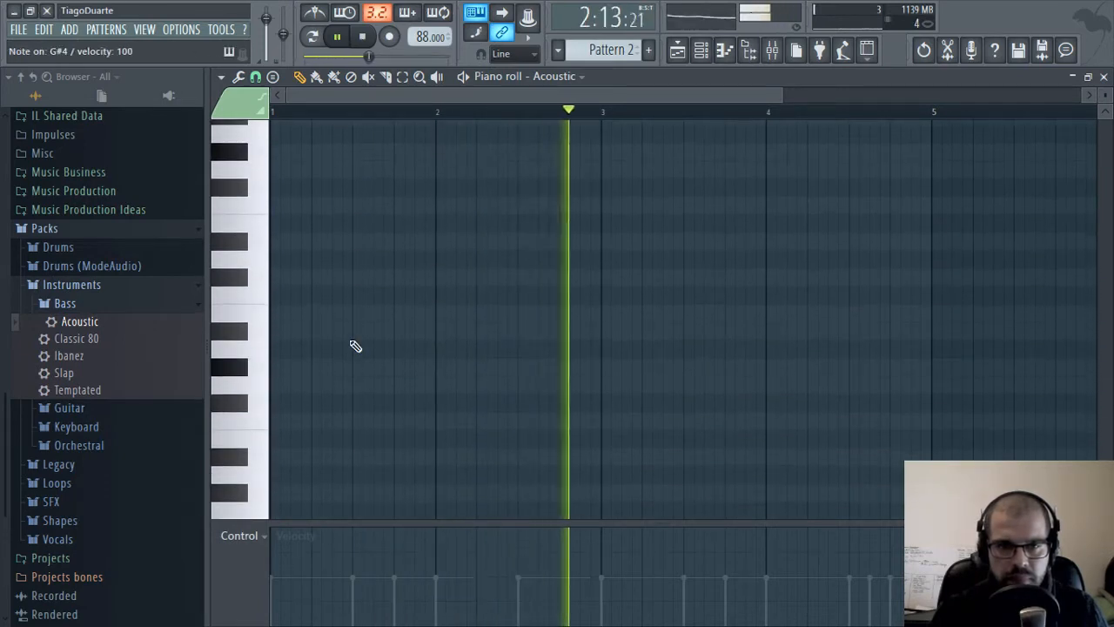
pyautogui.scroll(8, 356, 346)
pyautogui.scroll(-2, 355, 346)
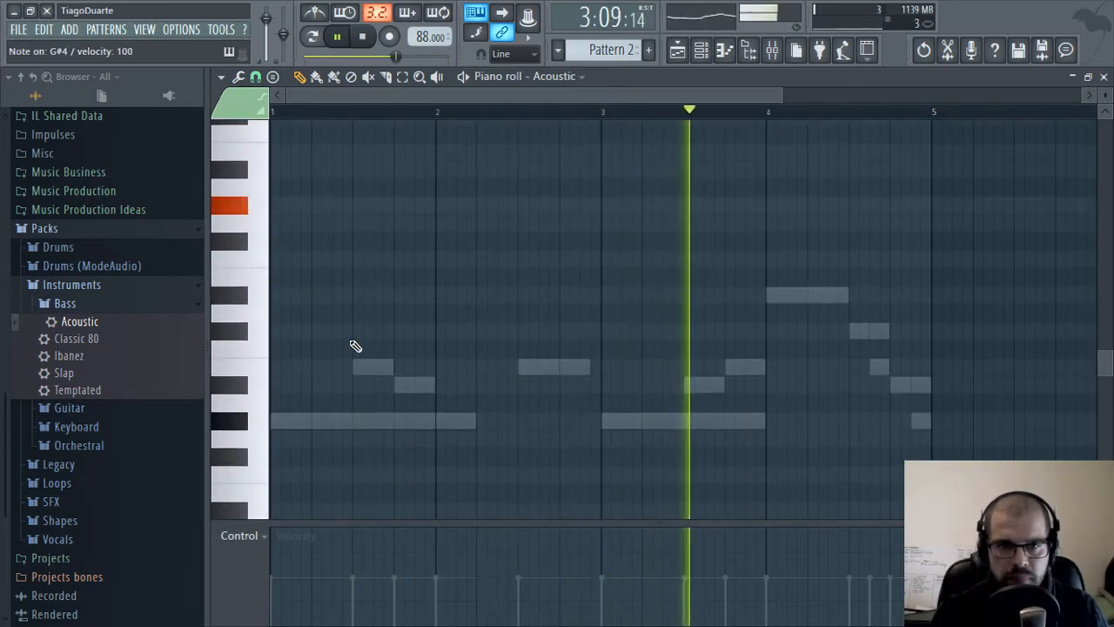
pyautogui.scroll(3, 314, 262)
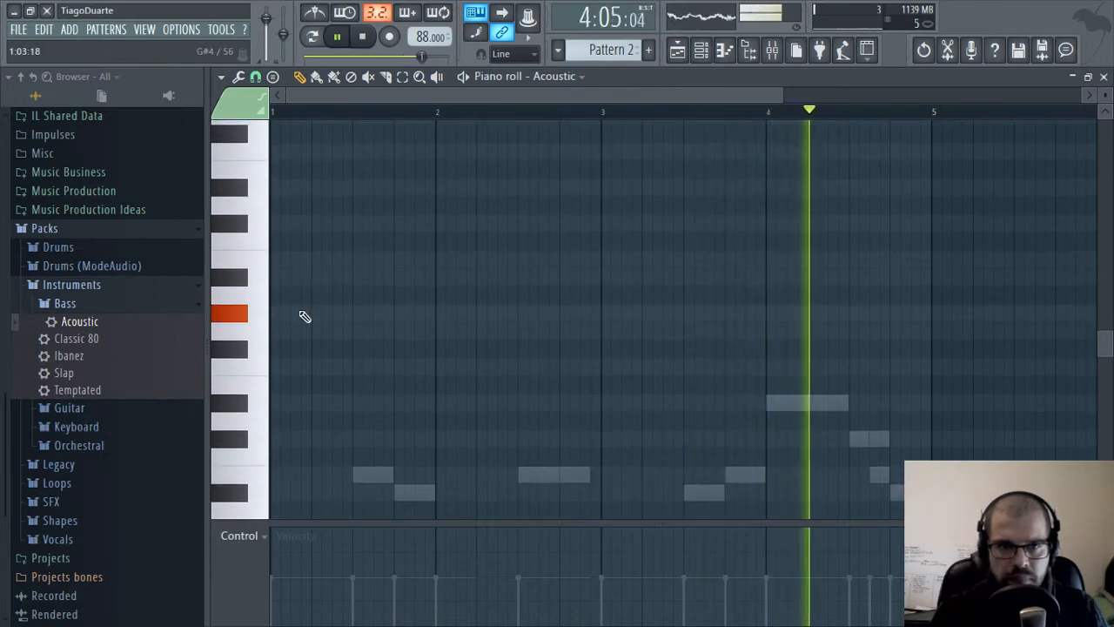
pyautogui.click(301, 313)
pyautogui.scroll(-3, 327, 335)
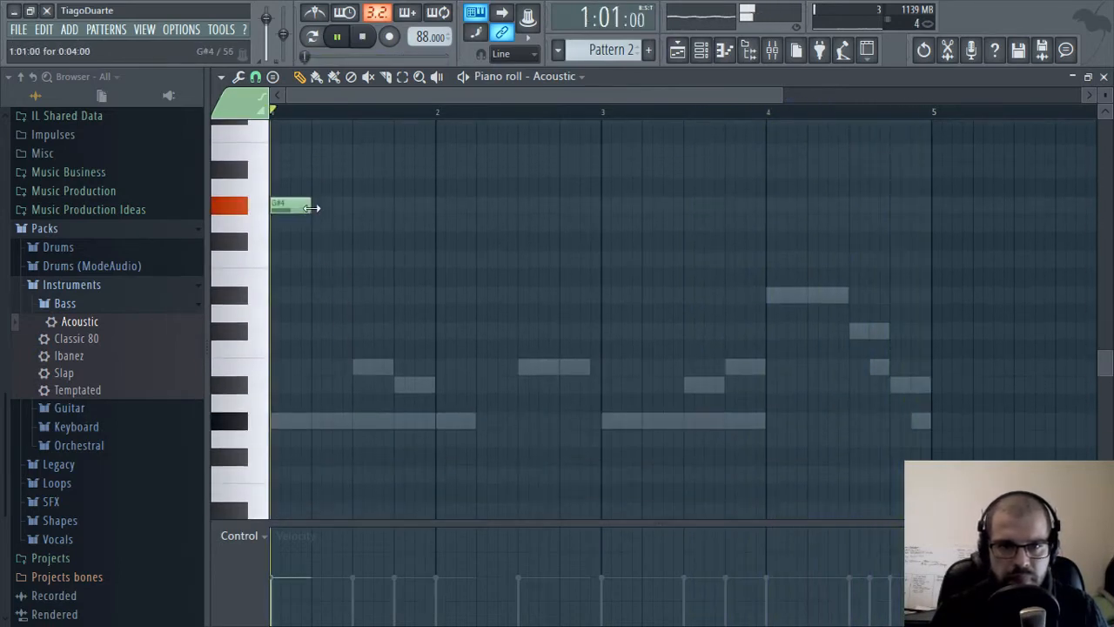
pyautogui.press('space')
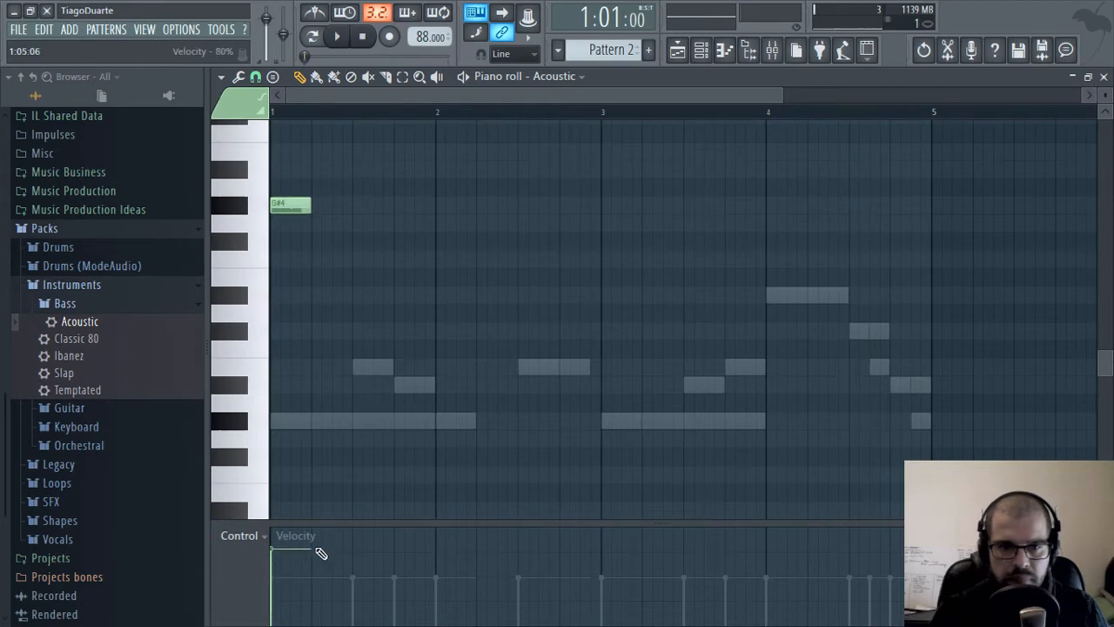
pyautogui.press('space')
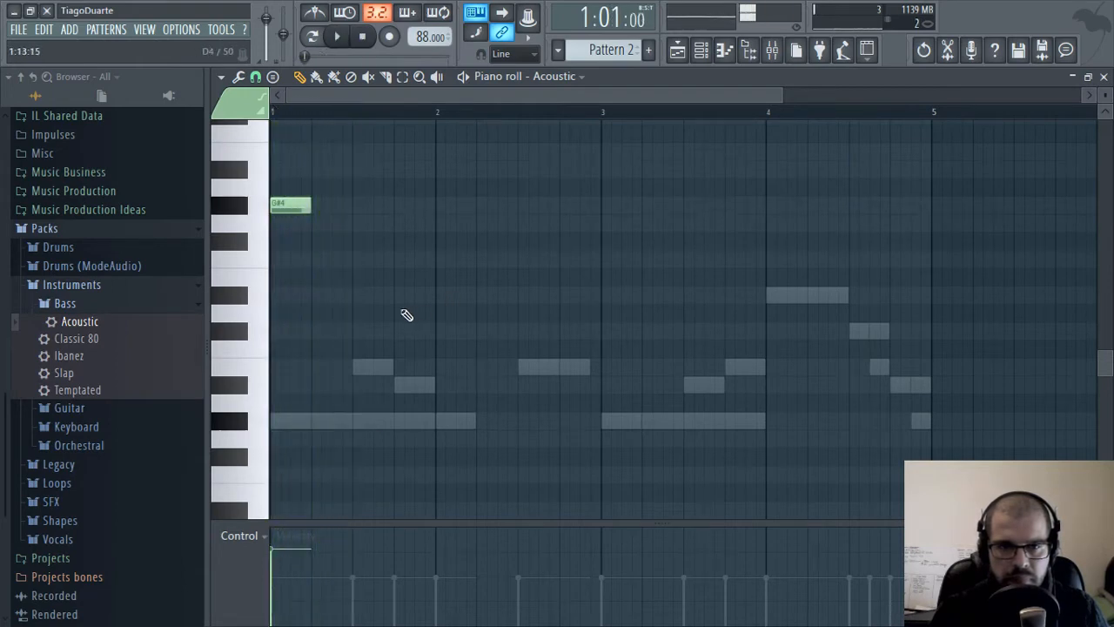
# Add B4 and A#4 notes in the second half of bar 1, then one long and two short G#4 notes in bar 2
pyautogui.scroll(2, 362, 206)
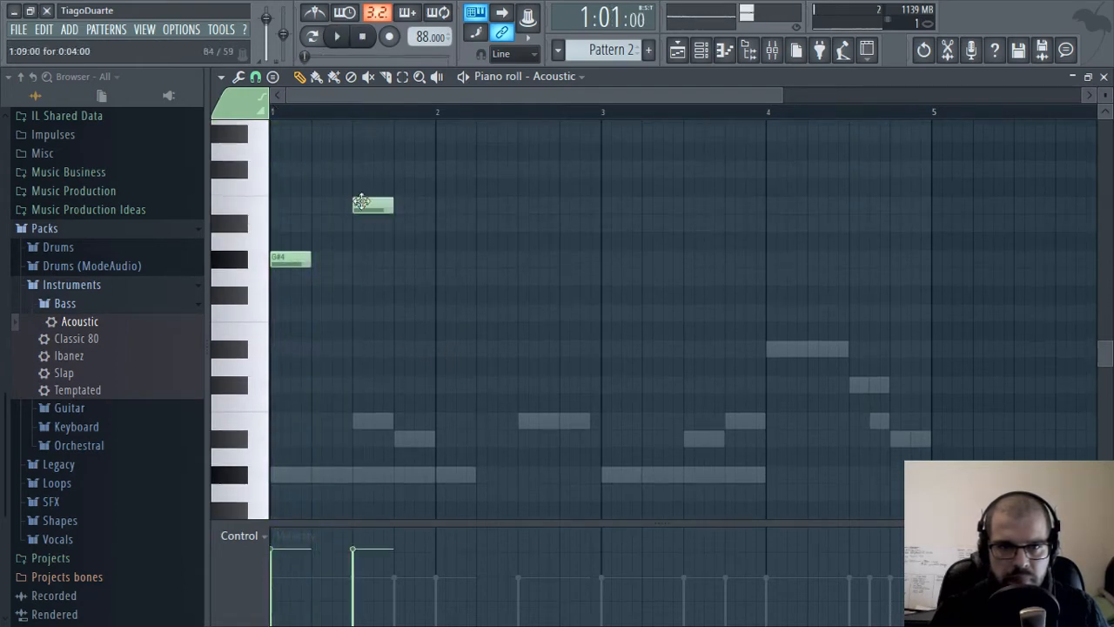
pyautogui.press('space')
pyautogui.click(448, 260)
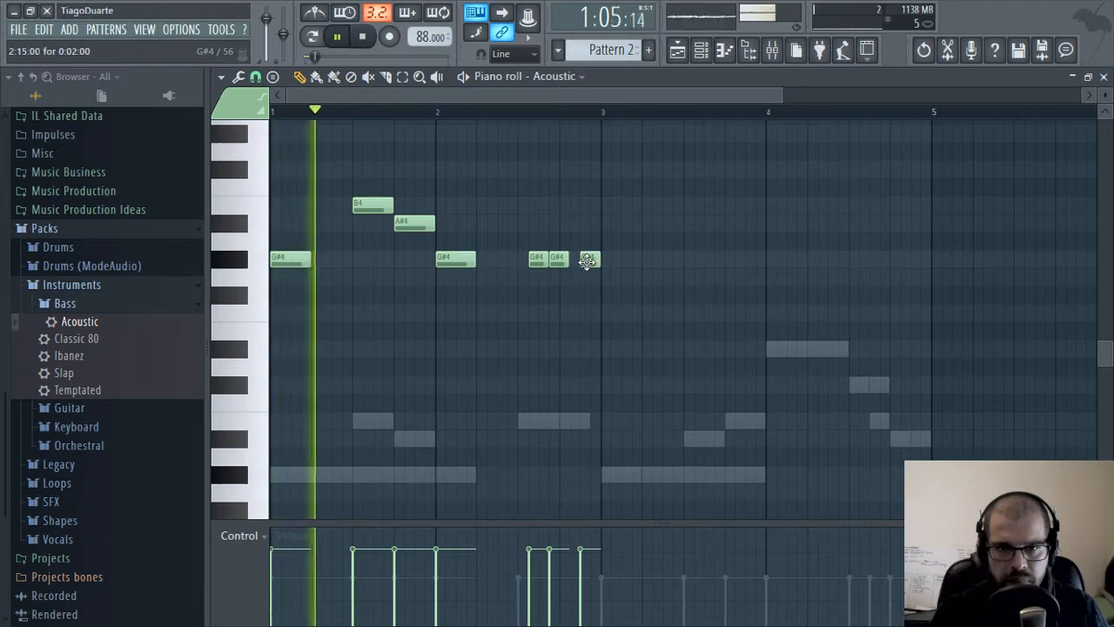
pyautogui.rightClick(590, 261)
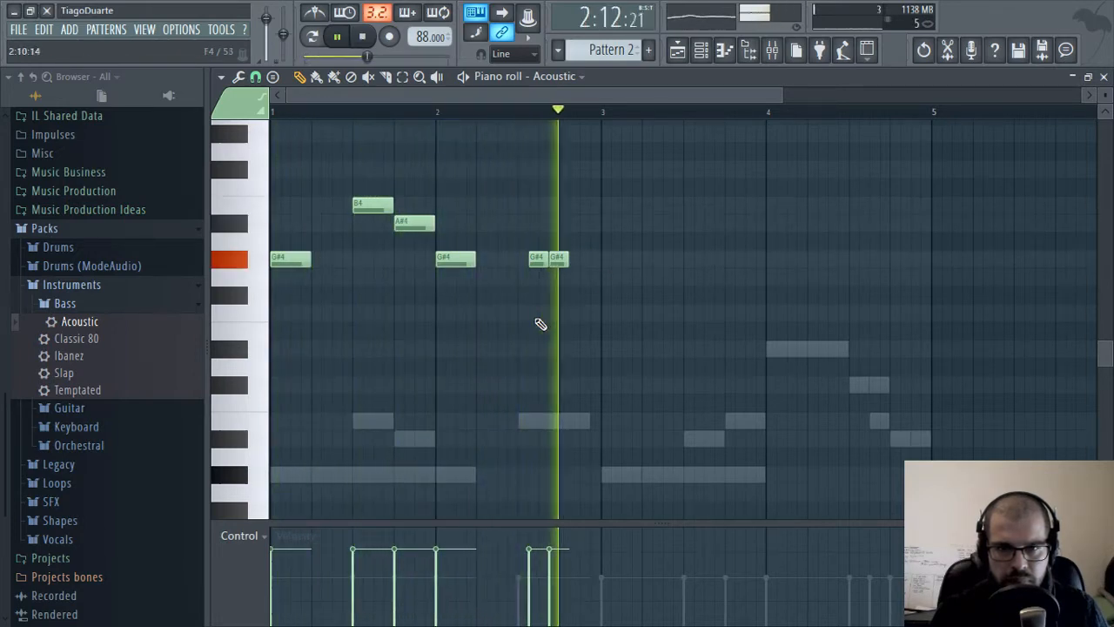
# Shorten the two short G#4 bass notes in bar 2 so that a gap separates them
pyautogui.press('space')
pyautogui.scroll(3, 541, 324)
pyautogui.press('space')
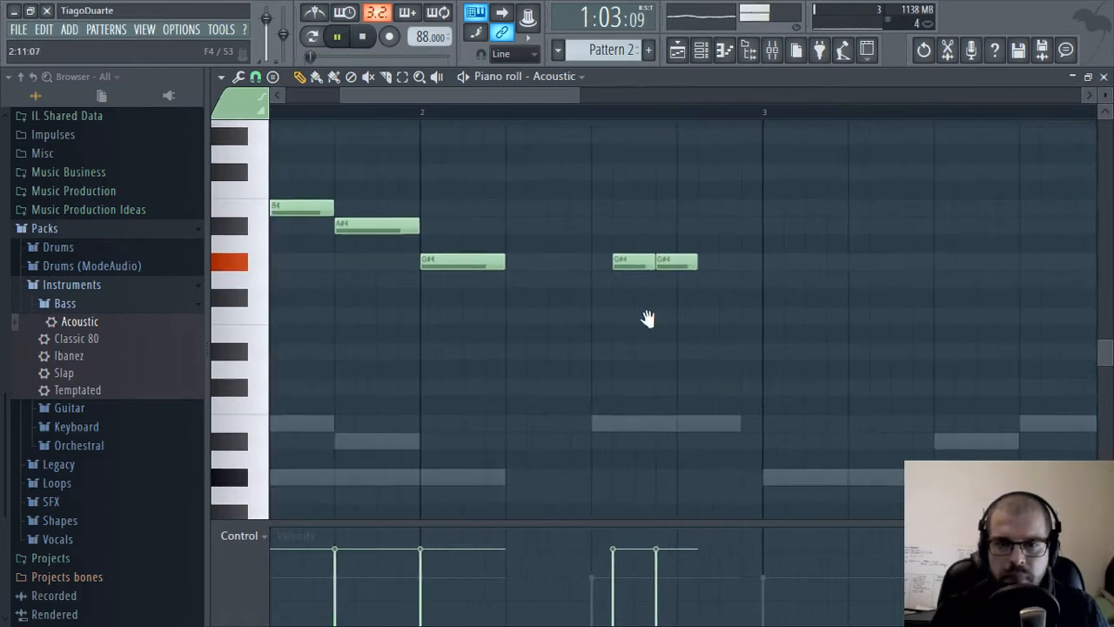
pyautogui.moveTo(663, 267); pyautogui.dragTo(701, 268)
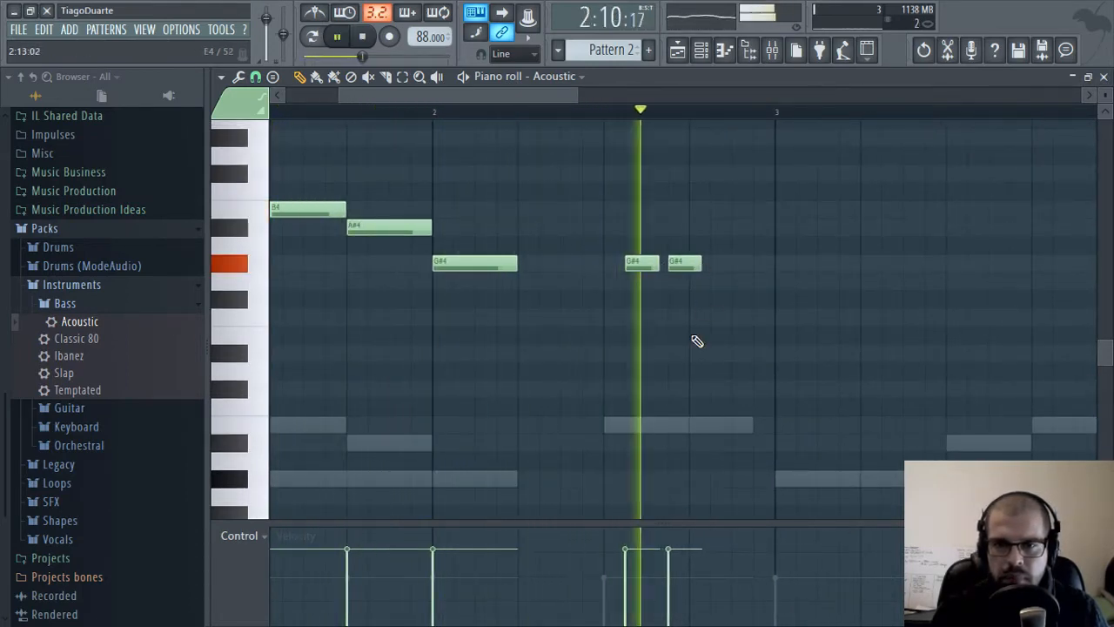
# Duplicate the two-bar Acoustic bass phrase into bars 3 and 4 and clear the note selection
pyautogui.scroll(-3, 710, 325)
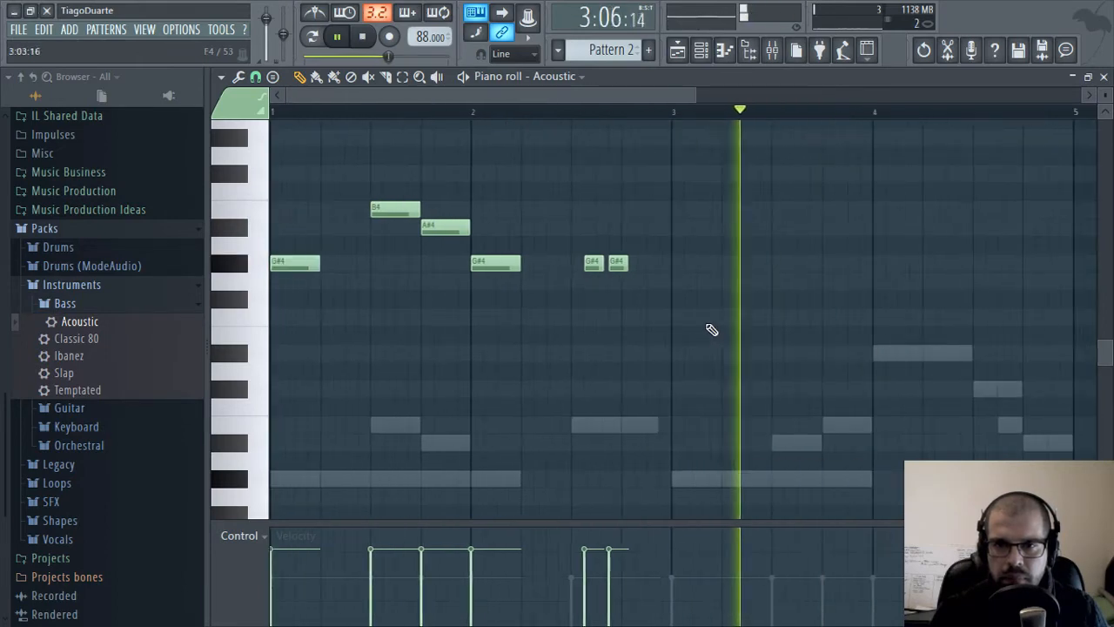
pyautogui.moveTo(612, 165); pyautogui.dragTo(271, 318)
pyautogui.moveTo(291, 267); pyautogui.dragTo(584, 277)
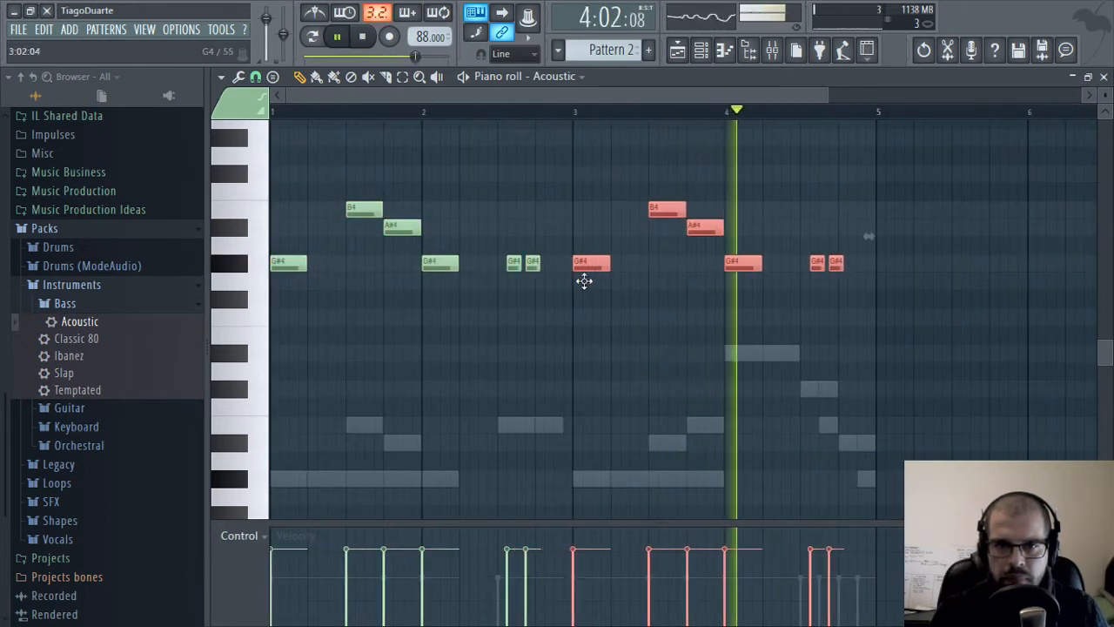
pyautogui.keyDown('ctrl'); pyautogui.click(713, 388); pyautogui.keyUp('ctrl')
# Raise the Acoustic bass note at the start of bar 4 to D#5, auditioning D#4 as a pitch reference
pyautogui.moveTo(734, 378); pyautogui.dragTo(603, 436)
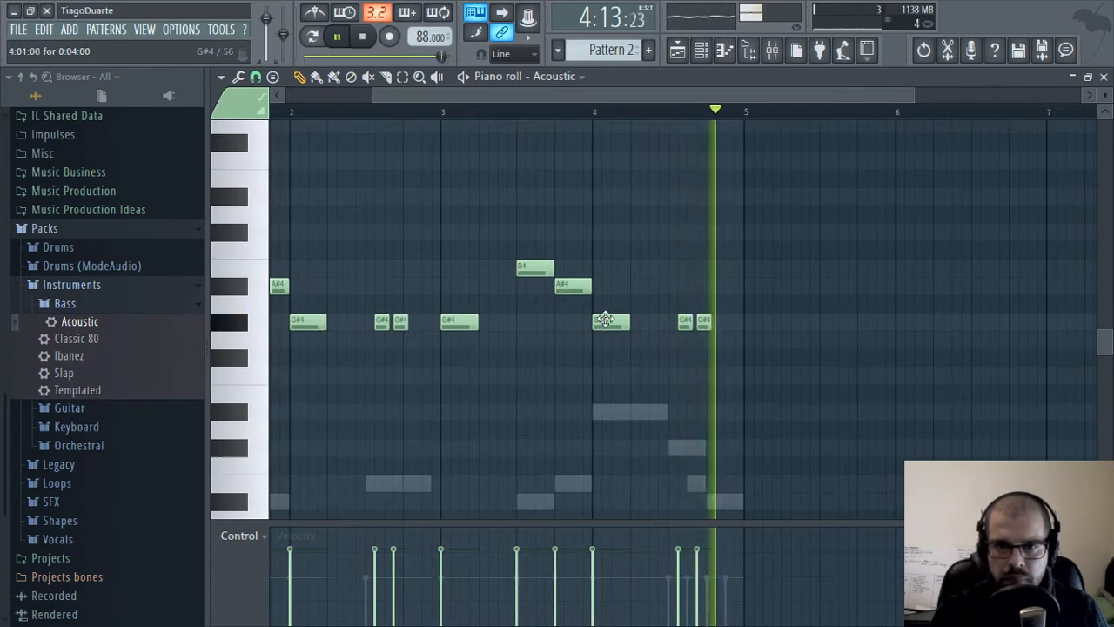
pyautogui.moveTo(604, 319); pyautogui.dragTo(606, 216)
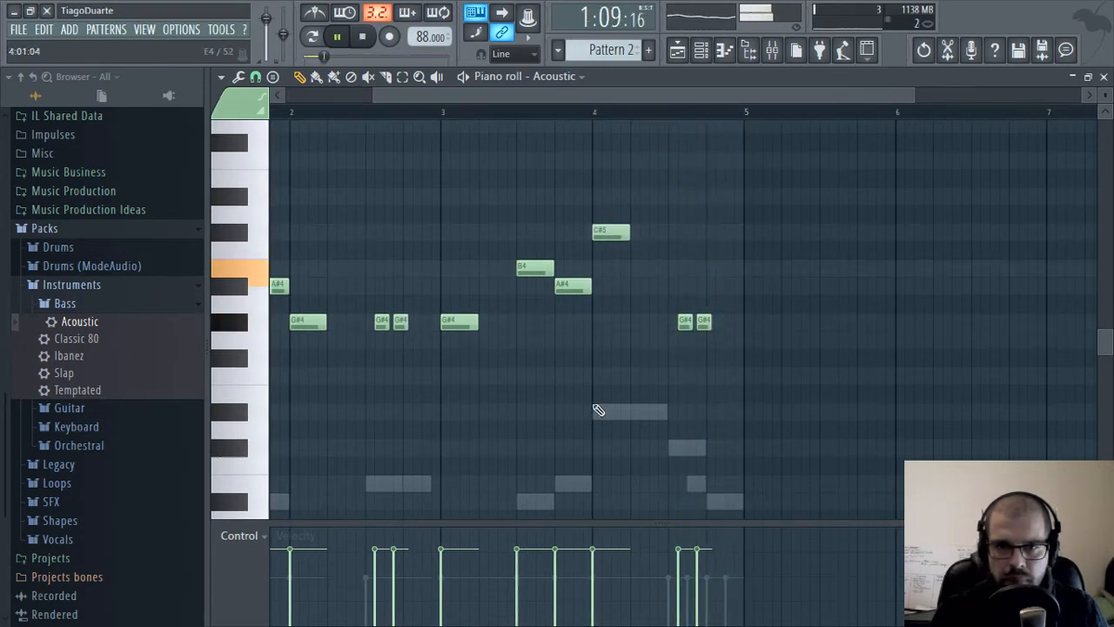
pyautogui.click(245, 413)
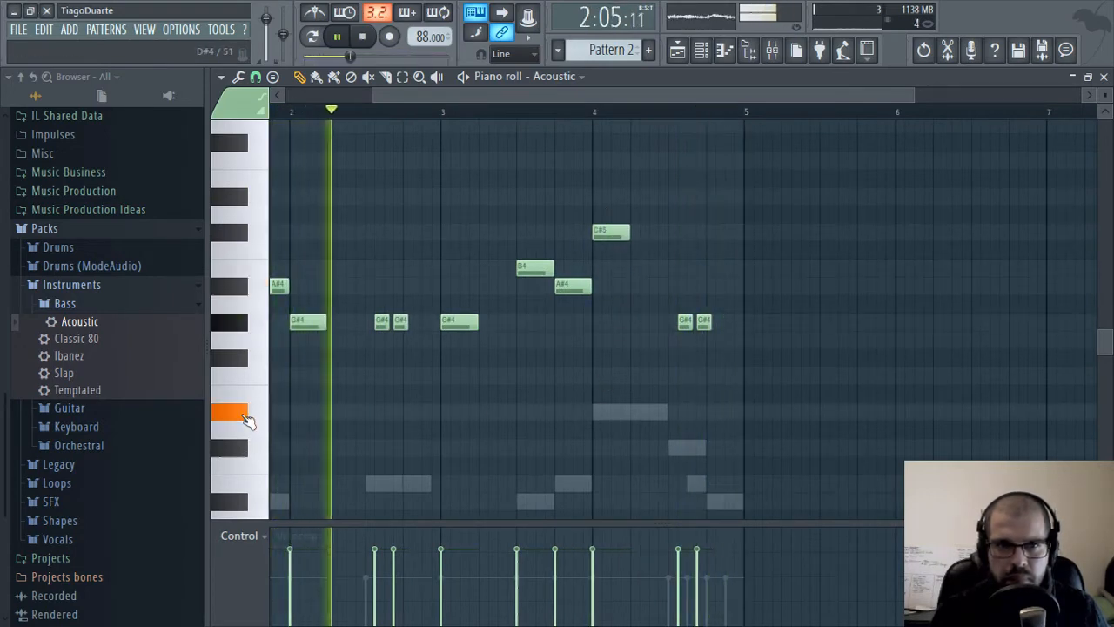
pyautogui.moveTo(604, 235); pyautogui.dragTo(606, 197)
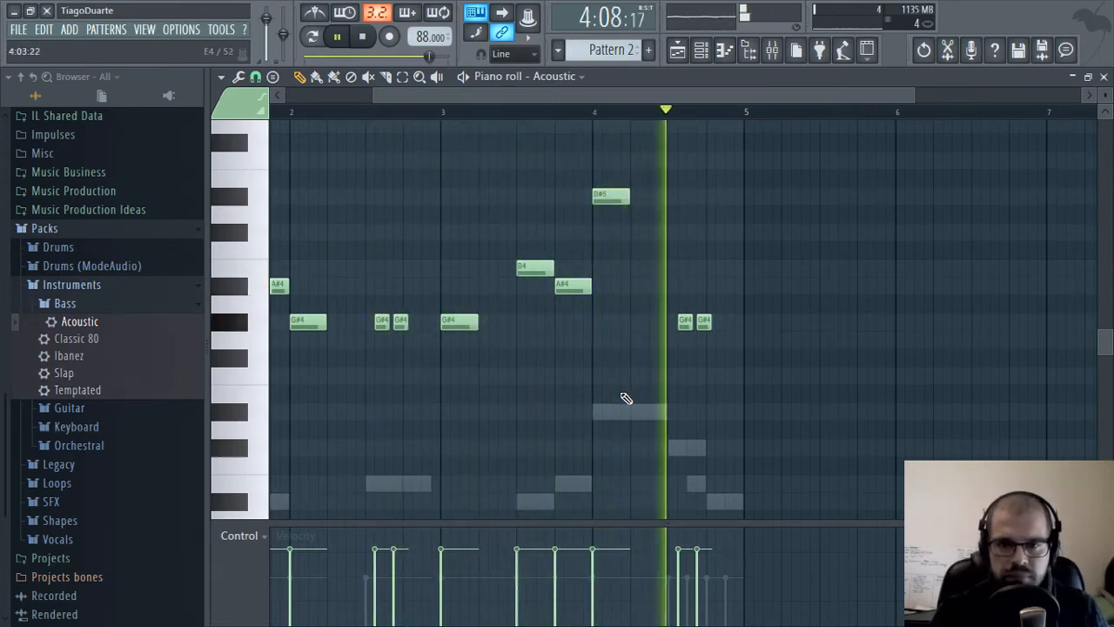
# Lengthen the D#5 bass note in bar 4 to half a bar and delete the two short G#4 notes after it
pyautogui.scroll(-3, 609, 331)
pyautogui.scroll(4, 623, 279)
pyautogui.moveTo(627, 250); pyautogui.dragTo(701, 263)
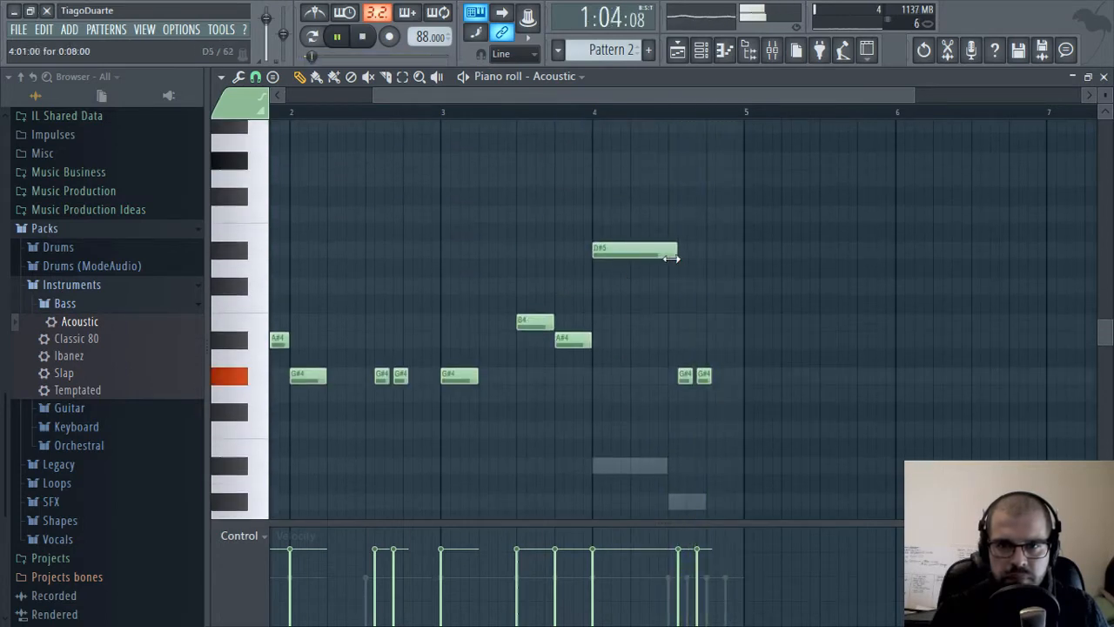
pyautogui.scroll(-4, 683, 365)
pyautogui.scroll(2, 705, 340)
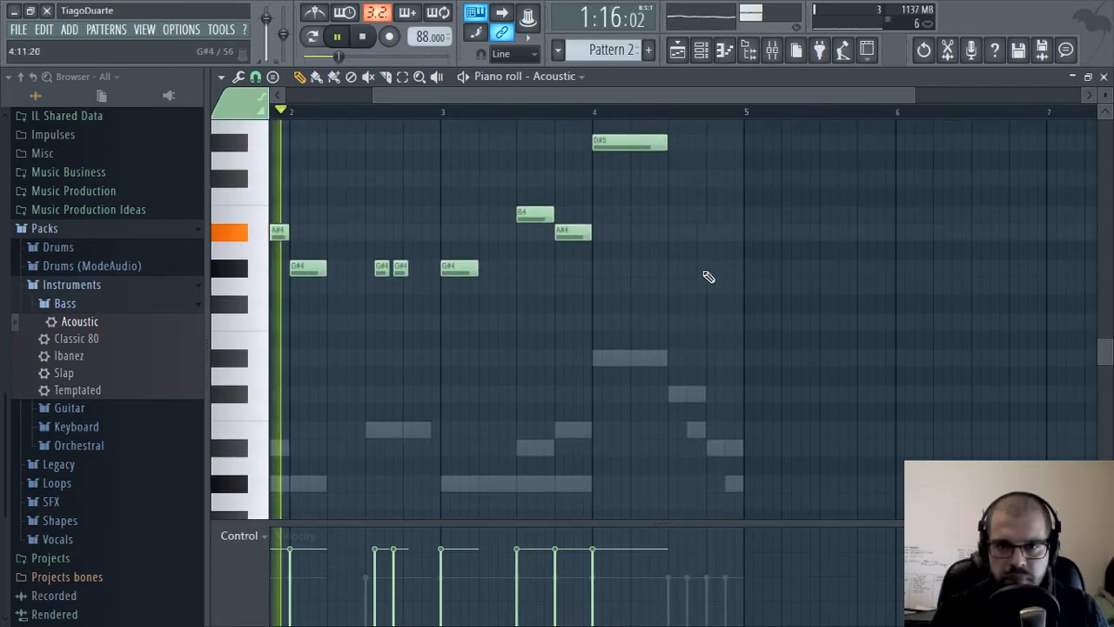
# Add a half-bar C#4 note in the second half of bar 4 and a quarter-bar G#3 note ending with it
pyautogui.click(663, 392)
pyautogui.moveTo(736, 398)
pyautogui.mouseDown()
pyautogui.moveTo(689, 397)
pyautogui.moveTo(760, 410)
pyautogui.moveTo(736, 403)
pyautogui.mouseUp()
pyautogui.click(705, 484)
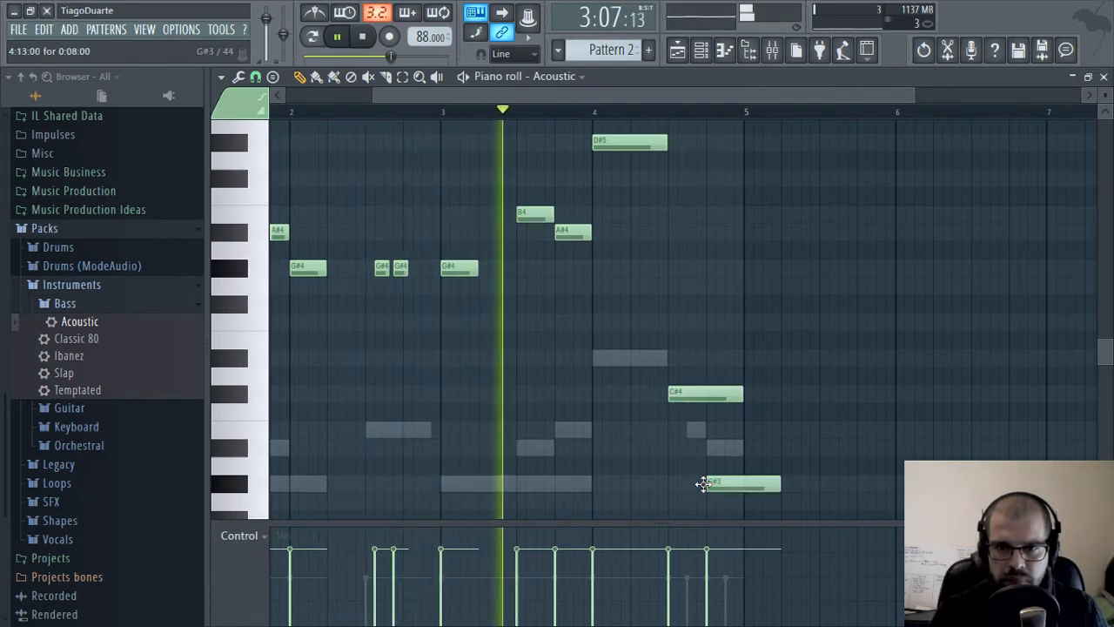
pyautogui.moveTo(779, 484); pyautogui.dragTo(740, 482)
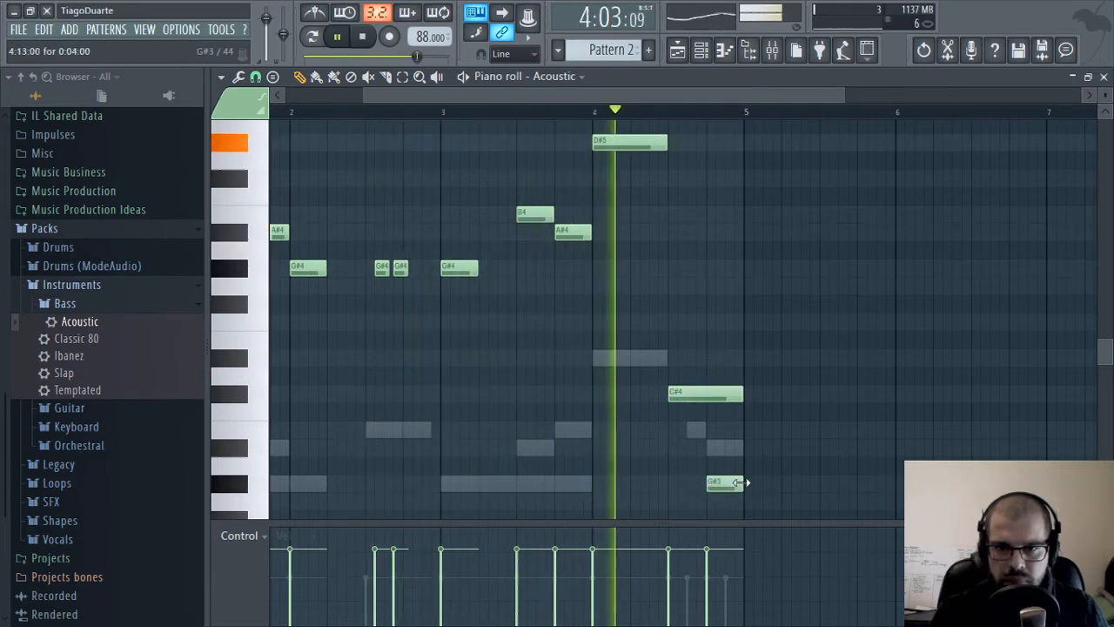
# Turn the G#3 note at the end of bar 4 into a slide note in its note properties
pyautogui.scroll(-3, 564, 447)
pyautogui.scroll(3, 567, 447)
pyautogui.scroll(5, 642, 449)
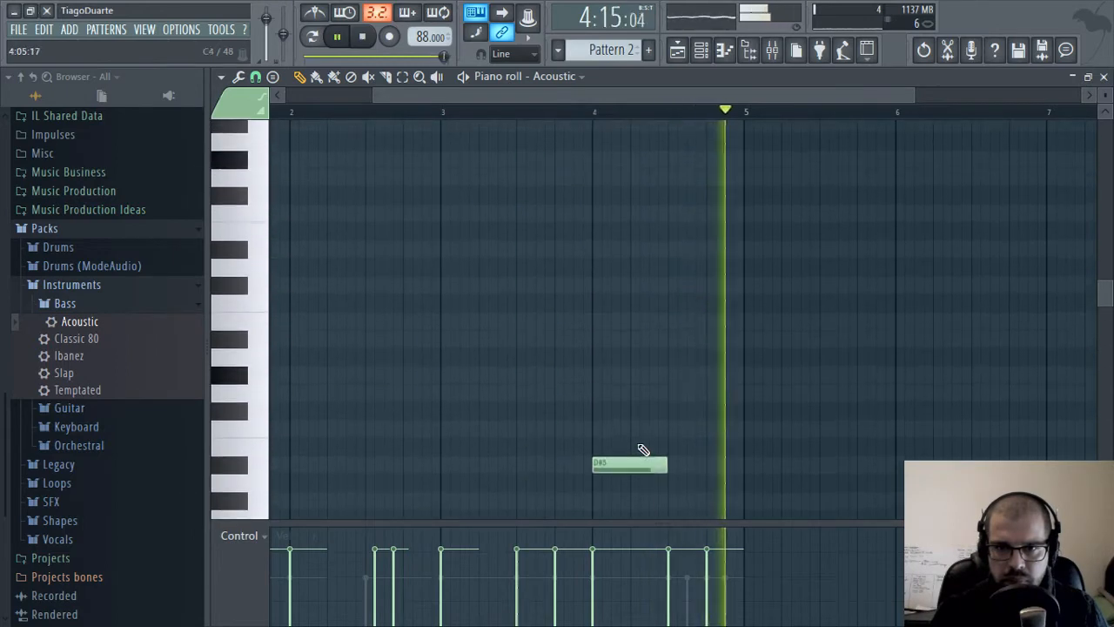
pyautogui.scroll(-7, 642, 450)
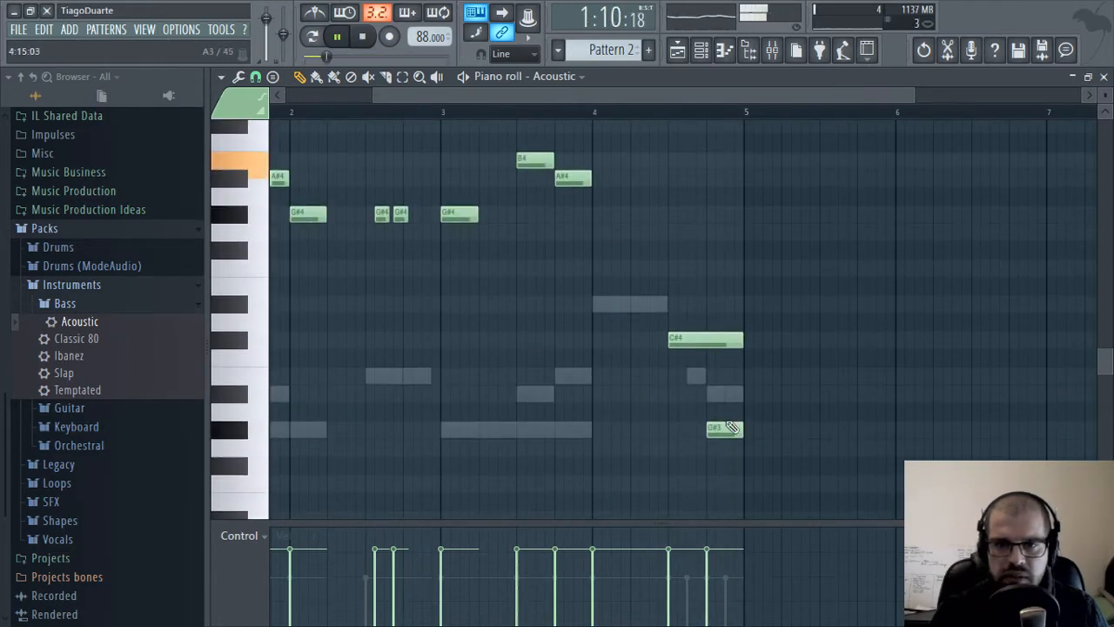
pyautogui.doubleClick(716, 424)
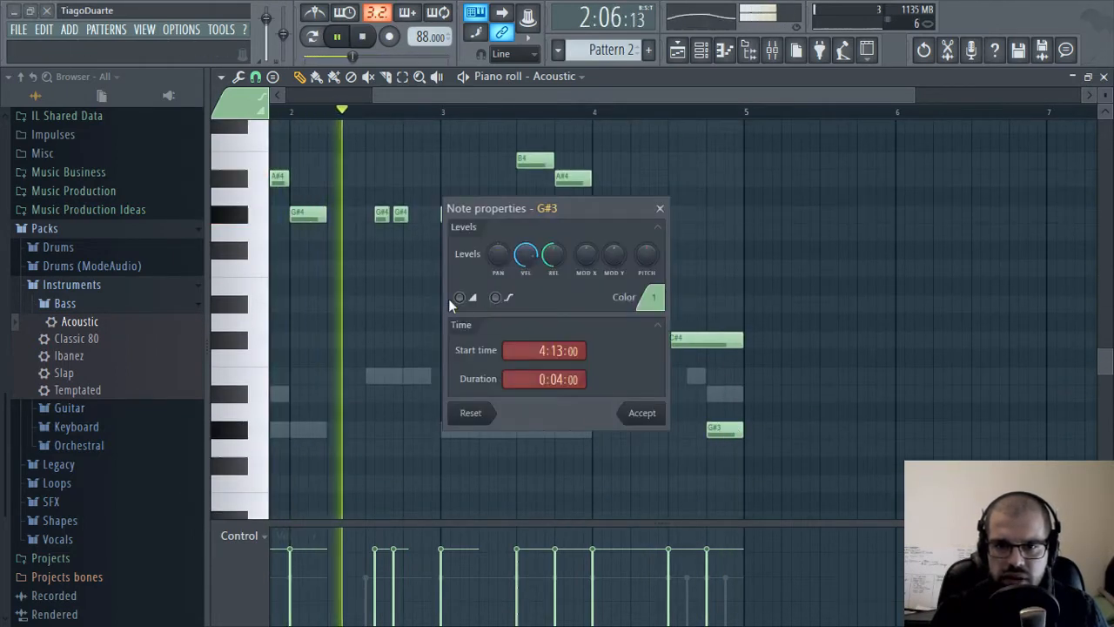
pyautogui.click(470, 299)
pyautogui.click(642, 413)
# Transpose the C#4 note and the G#3 slide note in bar 4 up one octave and clear the selection
pyautogui.moveTo(768, 486); pyautogui.dragTo(656, 306)
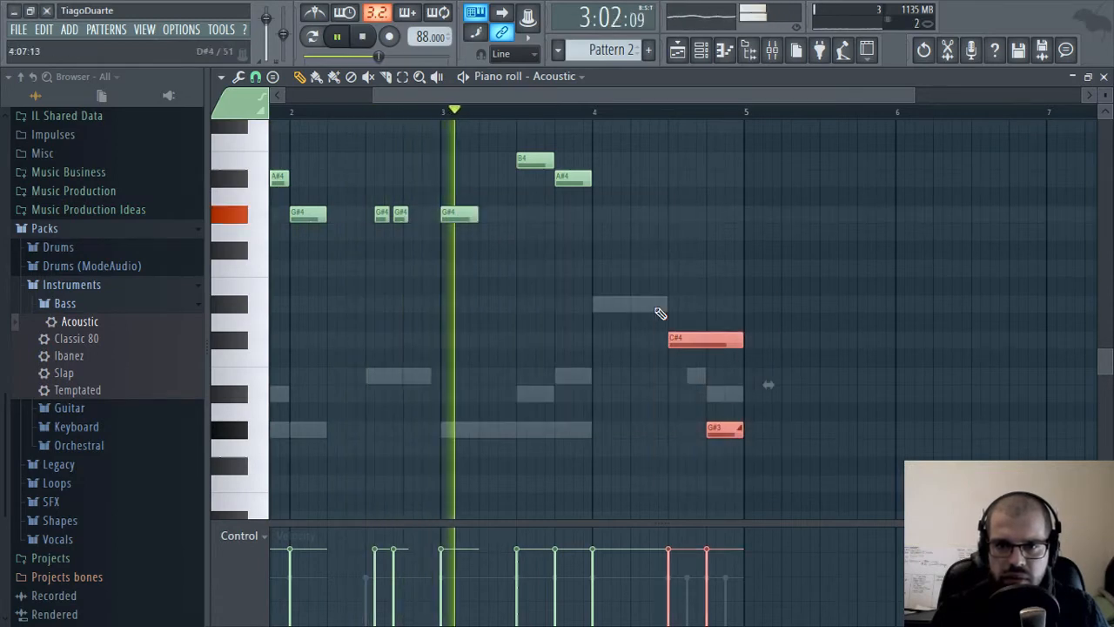
pyautogui.scroll(2, 661, 317)
pyautogui.hotkey('ctrl', 'Up')
pyautogui.click(617, 437)
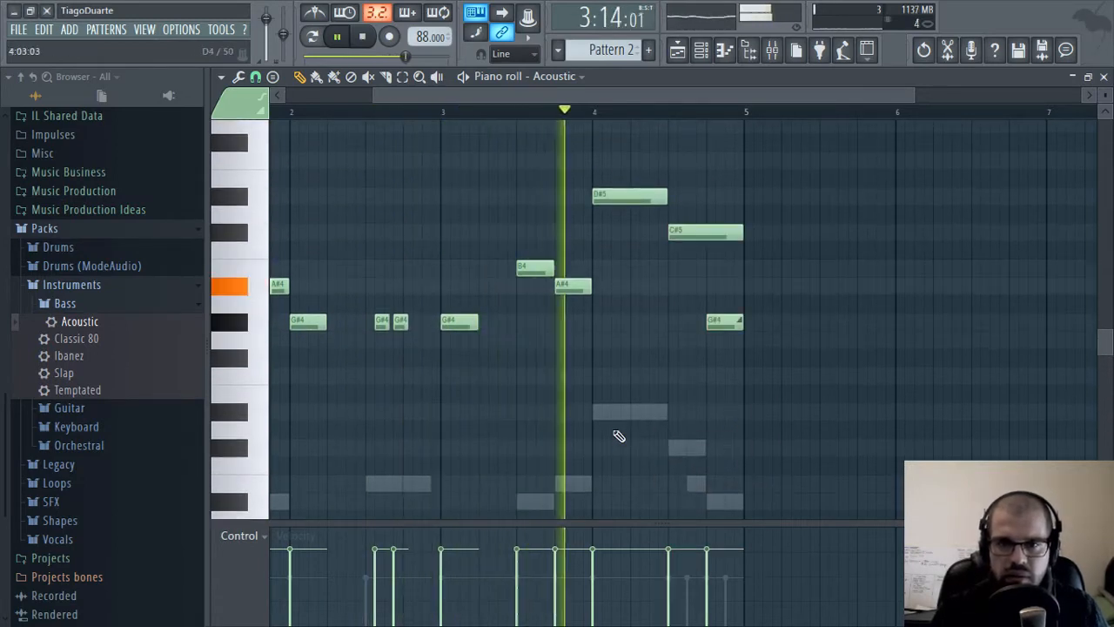
# Swap the last two Acoustic bass notes of bar 3 so A#4 comes before B4, and play back the four-bar line
pyautogui.scroll(2, 552, 403)
pyautogui.scroll(-5, 652, 273)
pyautogui.hscroll(-1, 652, 274)
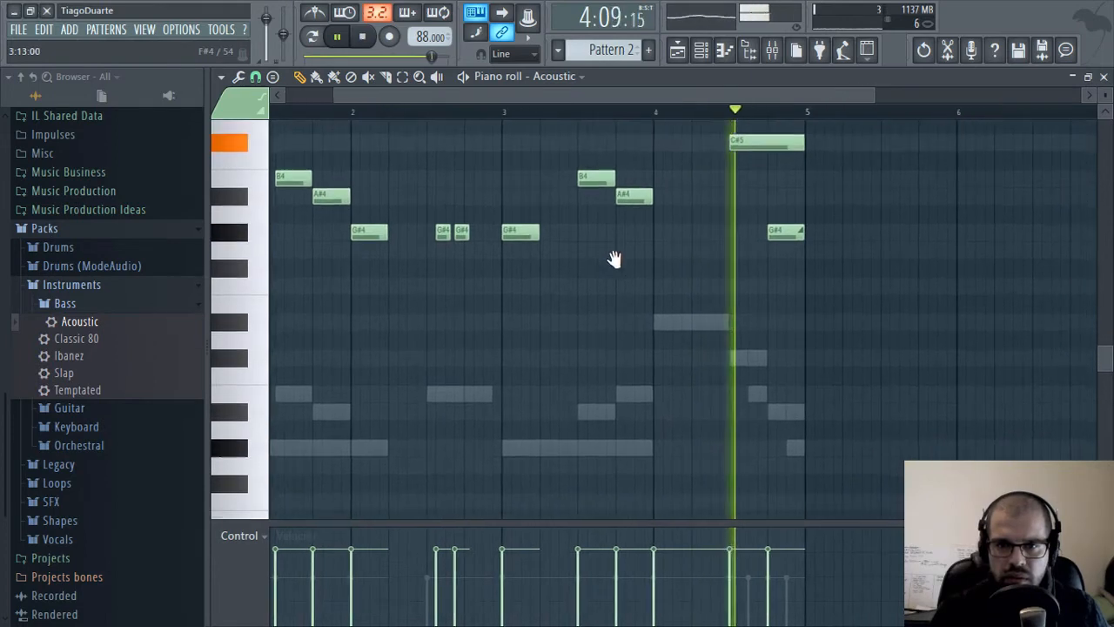
pyautogui.press('space')
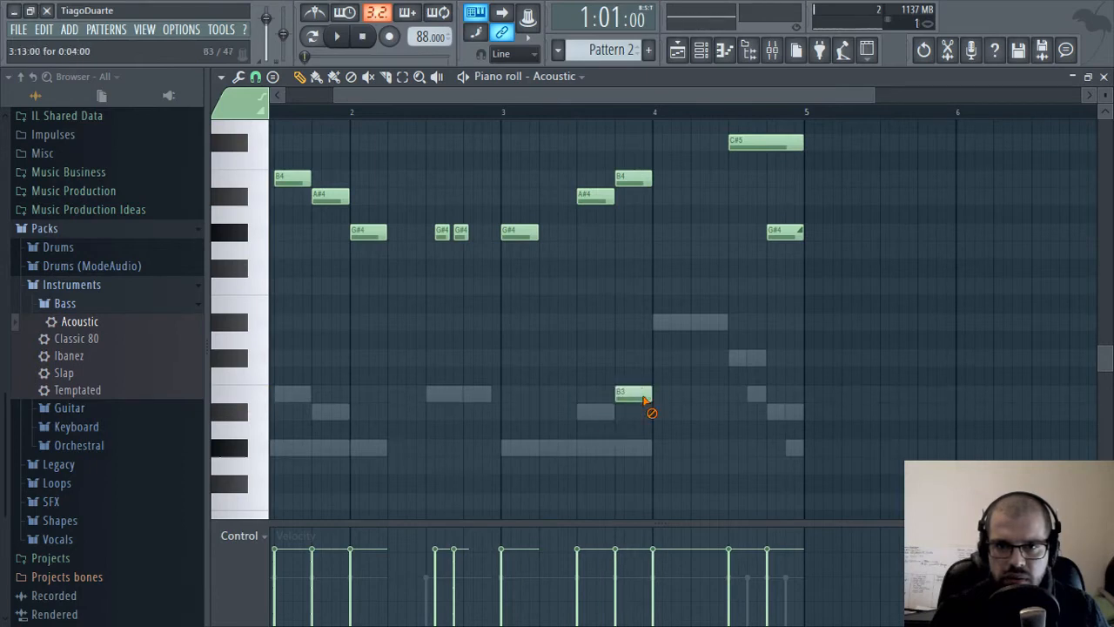
pyautogui.moveTo(673, 345); pyautogui.dragTo(743, 444)
pyautogui.scroll(-2, 554, 423)
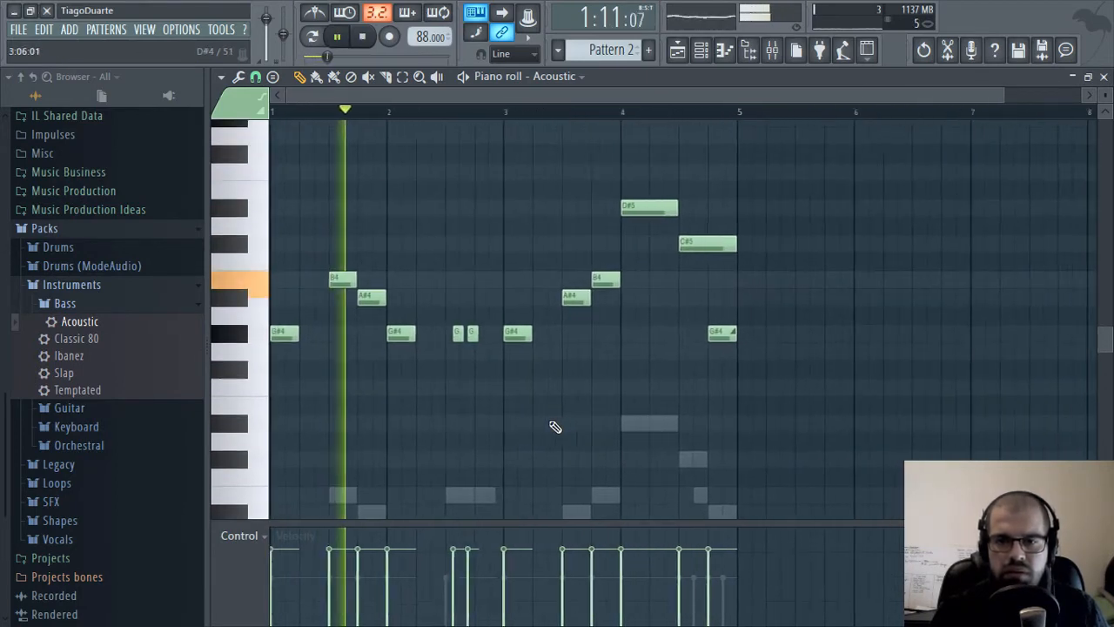
pyautogui.scroll(-1, 560, 424)
pyautogui.scroll(-1, 561, 423)
pyautogui.scroll(3, 736, 305)
pyautogui.scroll(-1, 736, 309)
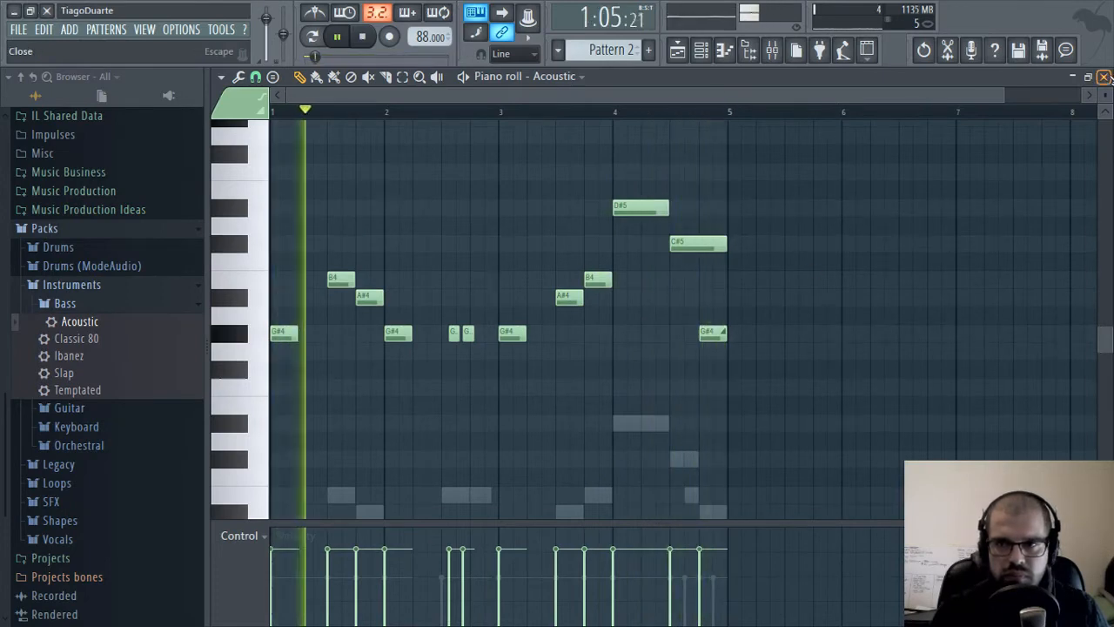
# Close the Acoustic piano roll, assign the Acoustic channel to mixer track 7 and lower that track's fader slightly
pyautogui.click(1103, 77)
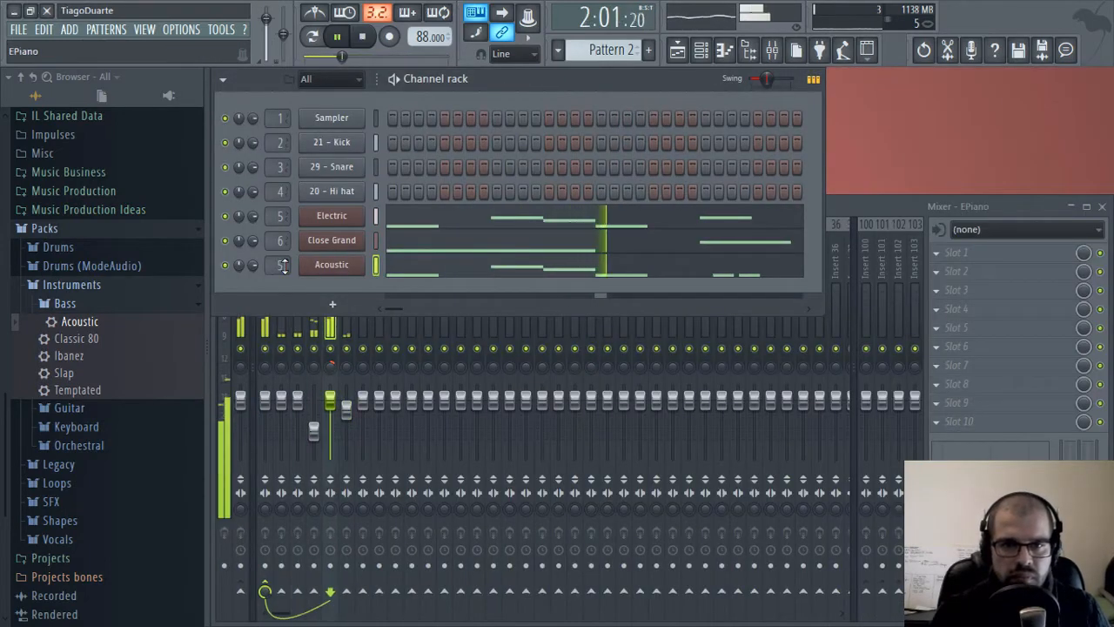
pyautogui.moveTo(366, 415); pyautogui.dragTo(365, 427)
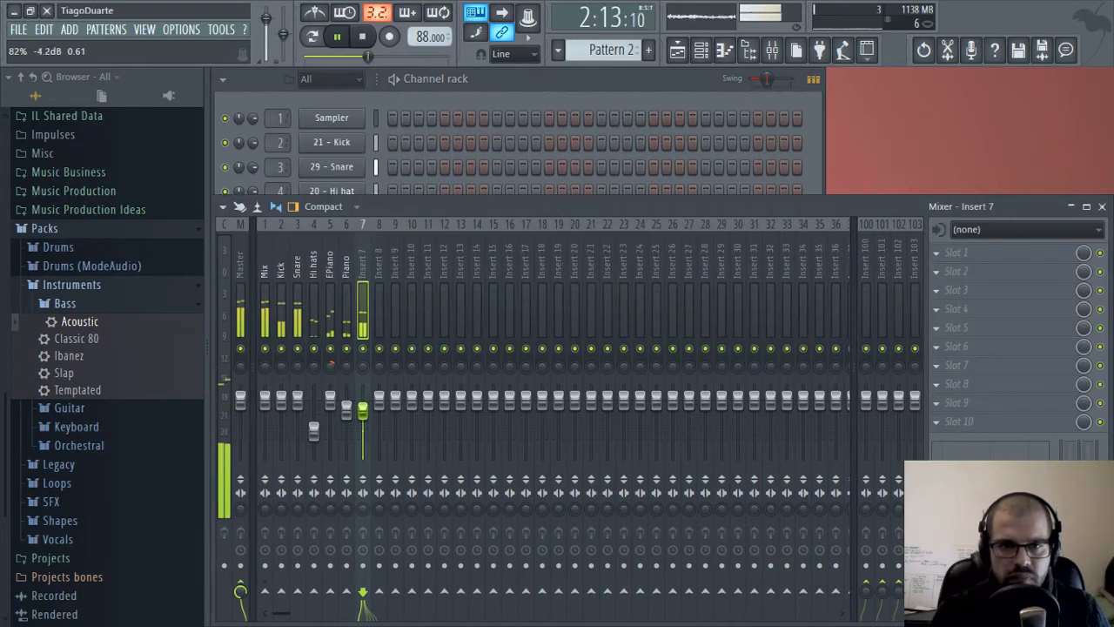
# Route mixer track 7 to the Mix track only and name it Bass
pyautogui.rightClick(266, 595)
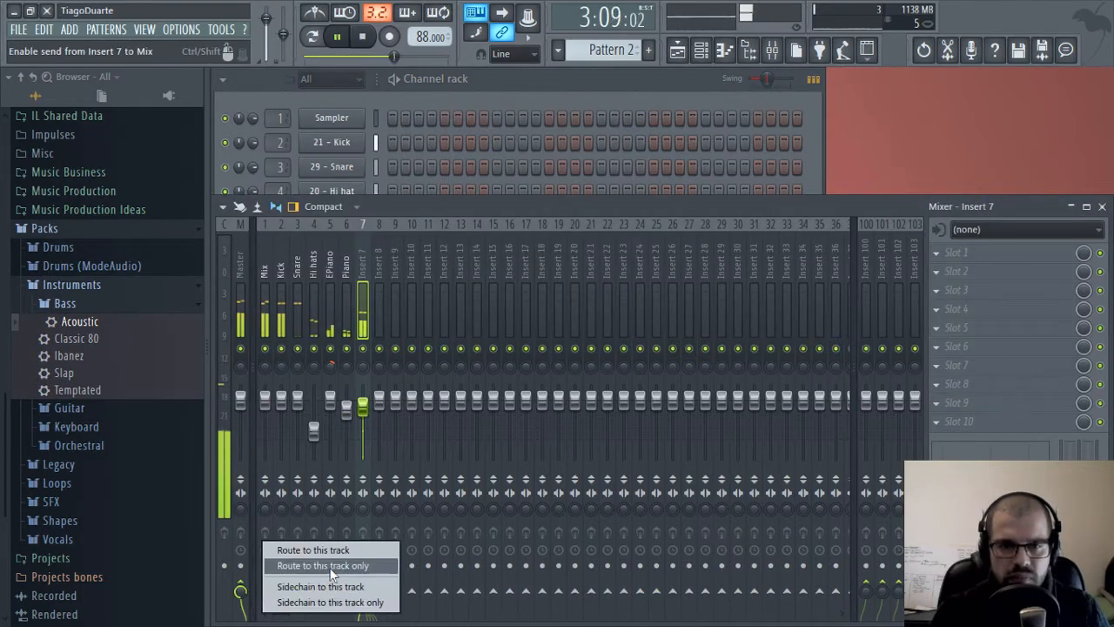
pyautogui.click(296, 565)
pyautogui.doubleClick(362, 270)
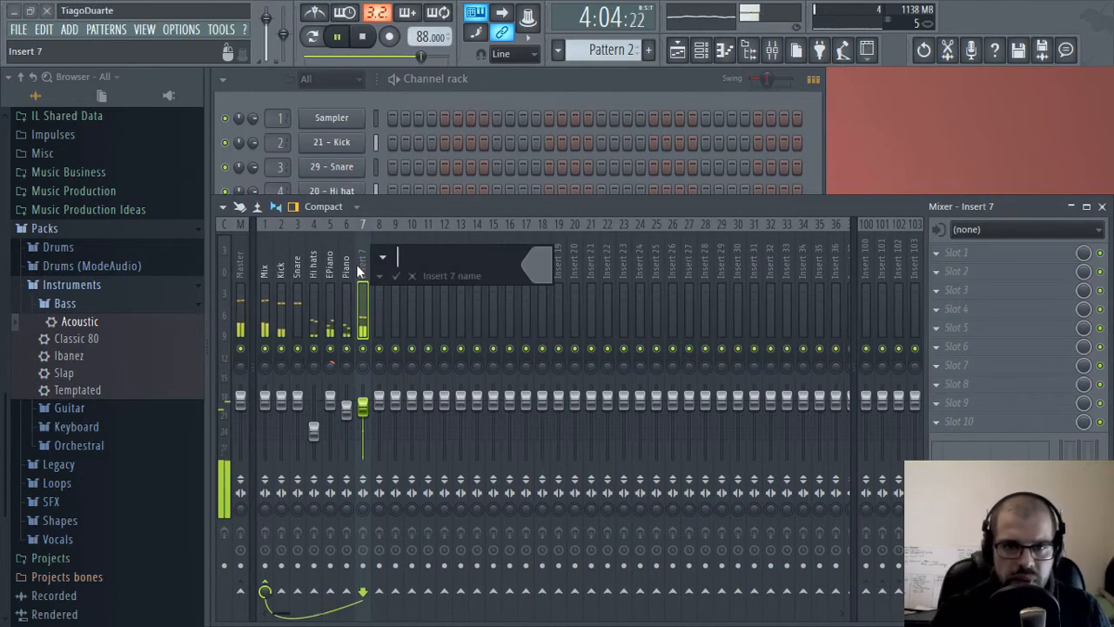
pyautogui.write('Bass')
pyautogui.press('Return')
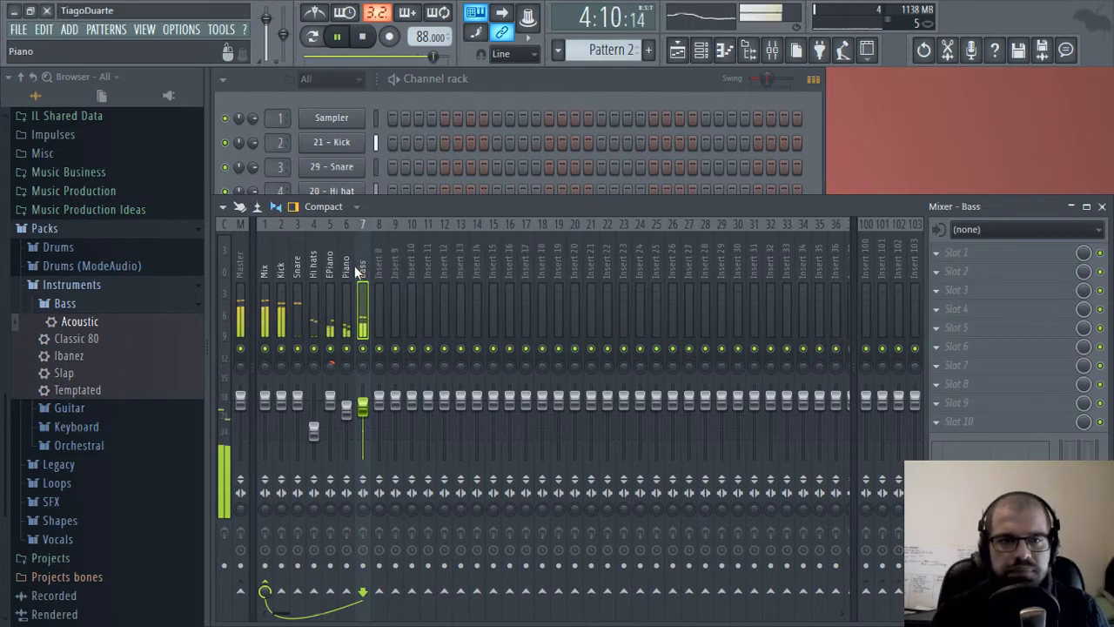
# Load IR-L full Stereo into the first effect slot of mixer track Insert 100
pyautogui.click(266, 277)
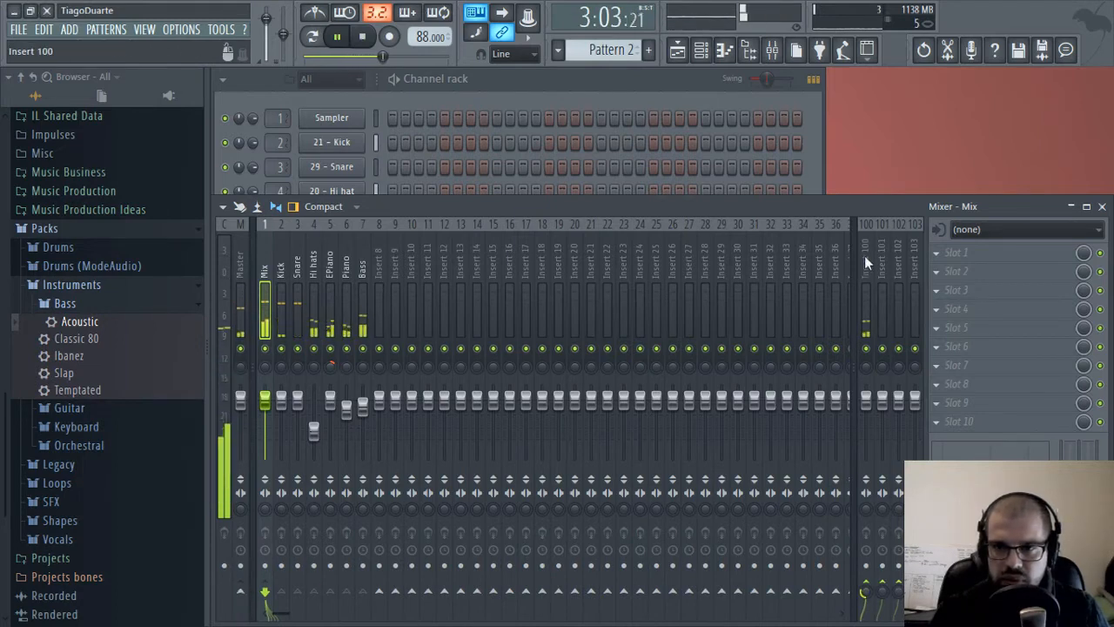
pyautogui.click(989, 259)
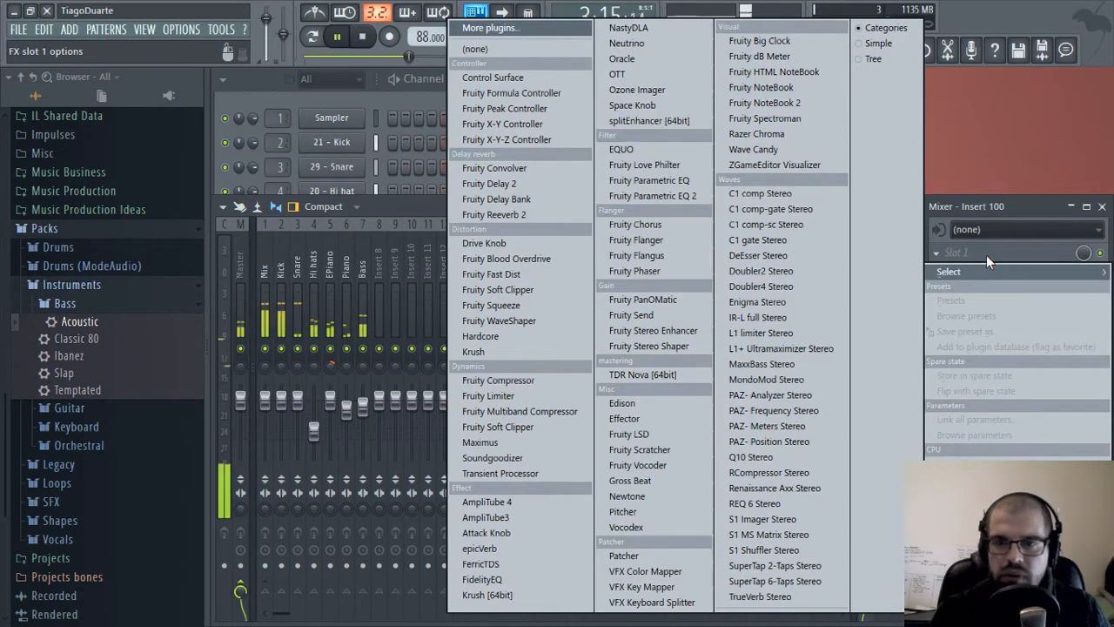
pyautogui.click(762, 318)
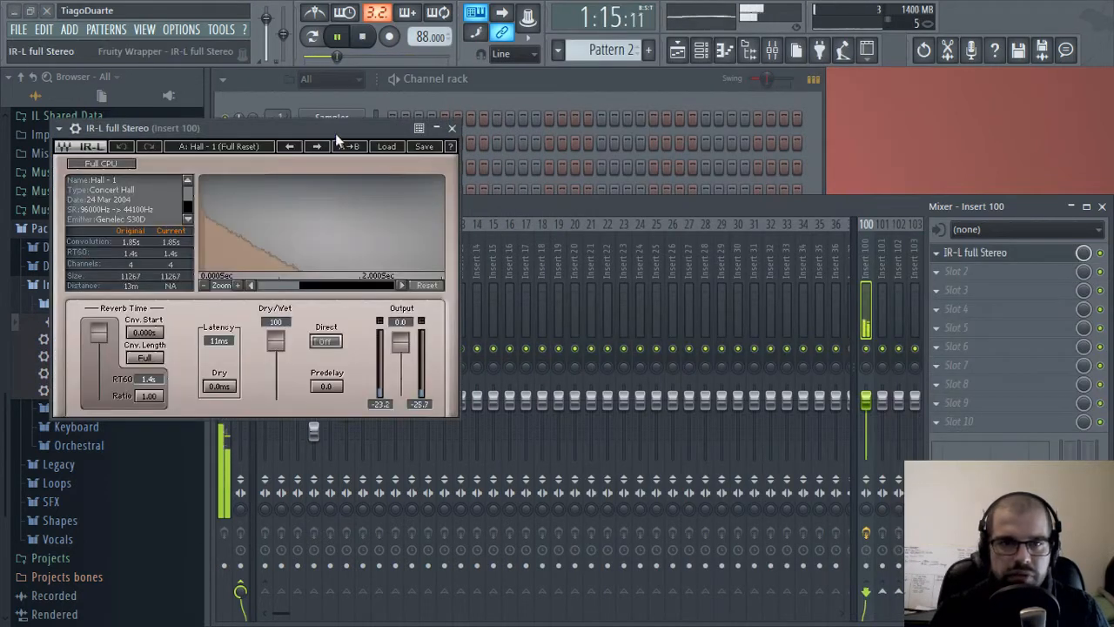
# Load the Studio - 1 factory preset in IR-L full Stereo and close the plugin window
pyautogui.moveTo(335, 133); pyautogui.dragTo(621, 145)
pyautogui.click(668, 146)
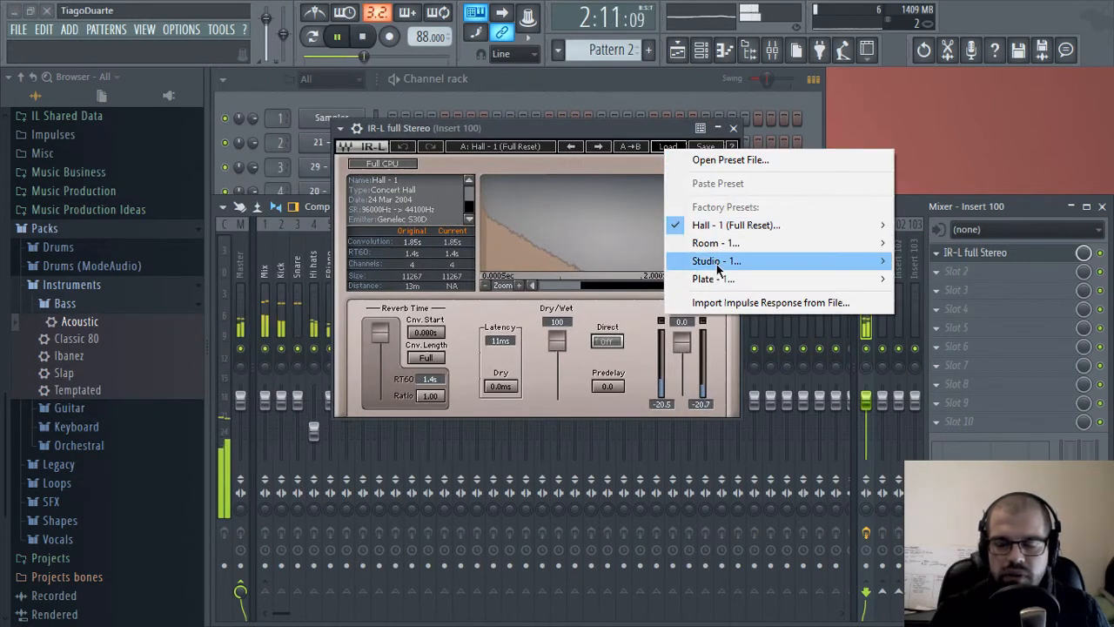
pyautogui.moveTo(753, 265)
pyautogui.click(957, 279)
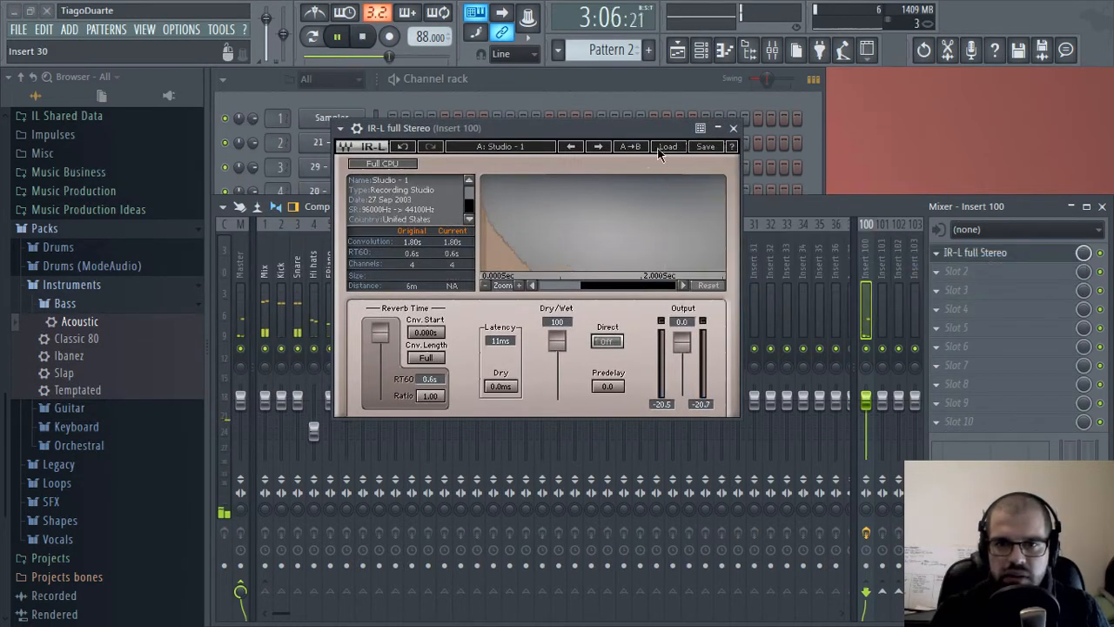
pyautogui.click(733, 129)
# Add FidelityEQ to slot 2 of Insert 100 and enable its high-pass filter at about 491 Hz
pyautogui.click(958, 271)
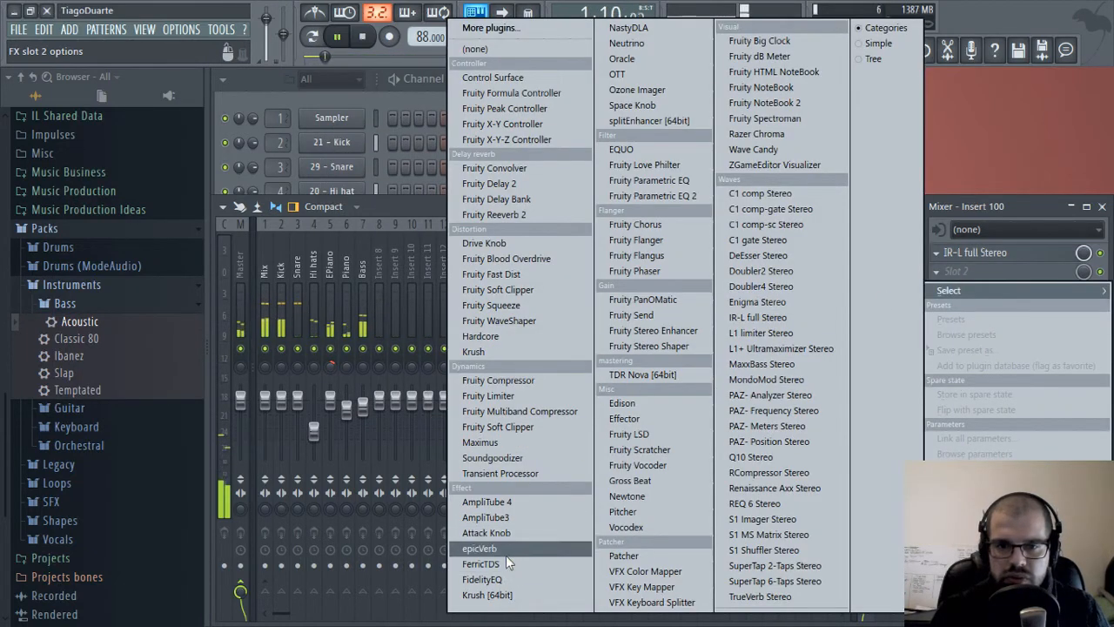
pyautogui.click(503, 578)
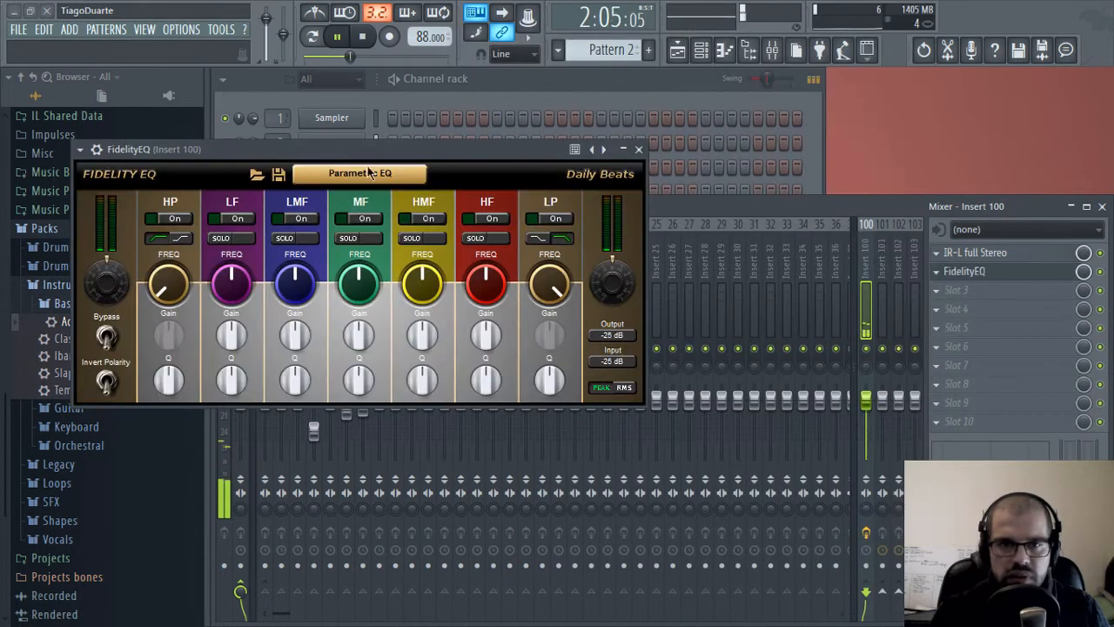
pyautogui.moveTo(376, 152); pyautogui.dragTo(549, 156)
pyautogui.click(356, 227)
pyautogui.moveTo(355, 309); pyautogui.dragTo(337, 293)
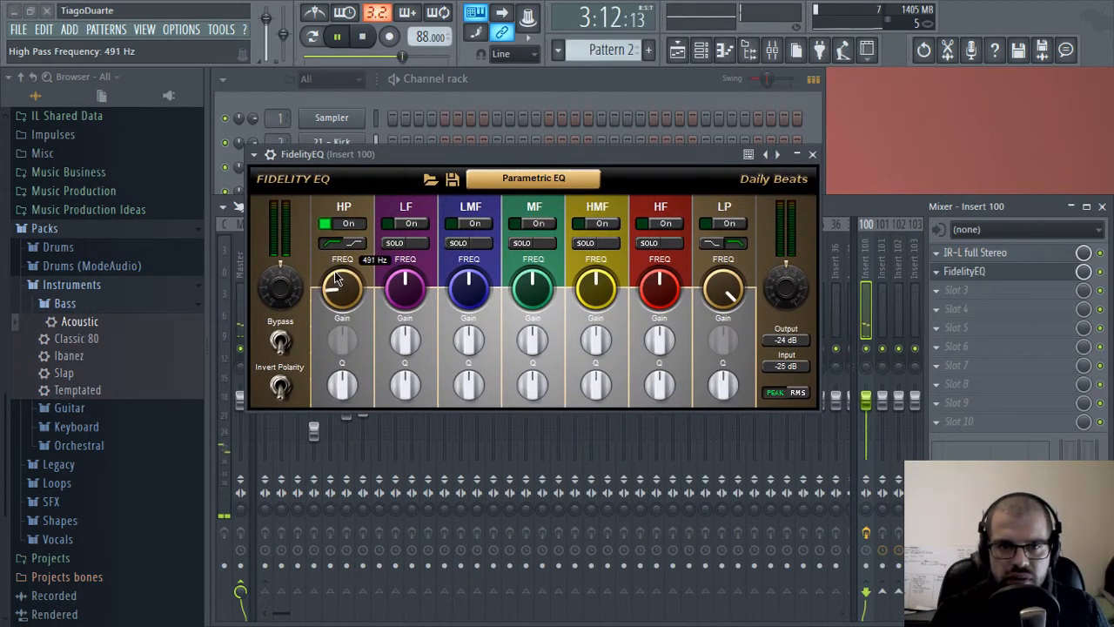
pyautogui.scroll(2, 337, 277)
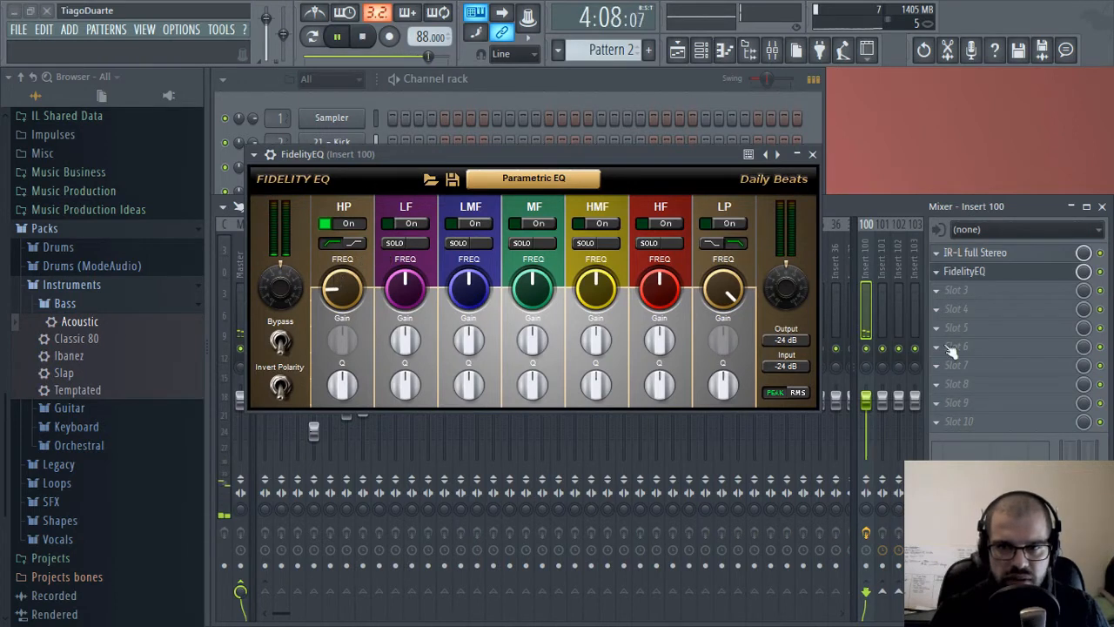
pyautogui.click(813, 155)
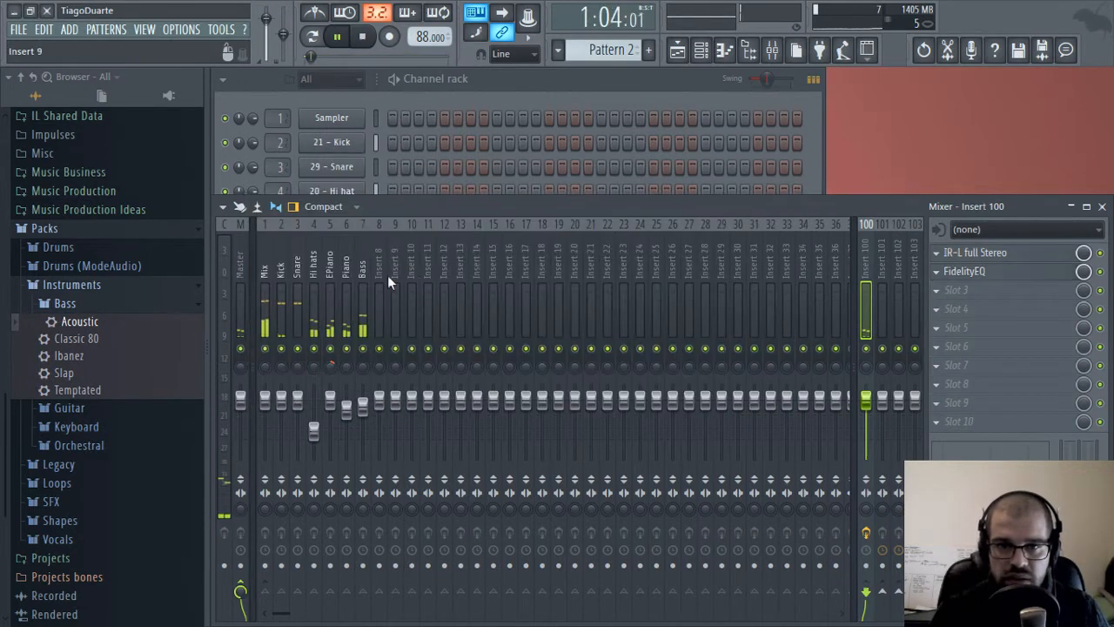
# Temporarily enable the Mix track's direct send to Master for comparison, and disable it again
pyautogui.click(264, 257)
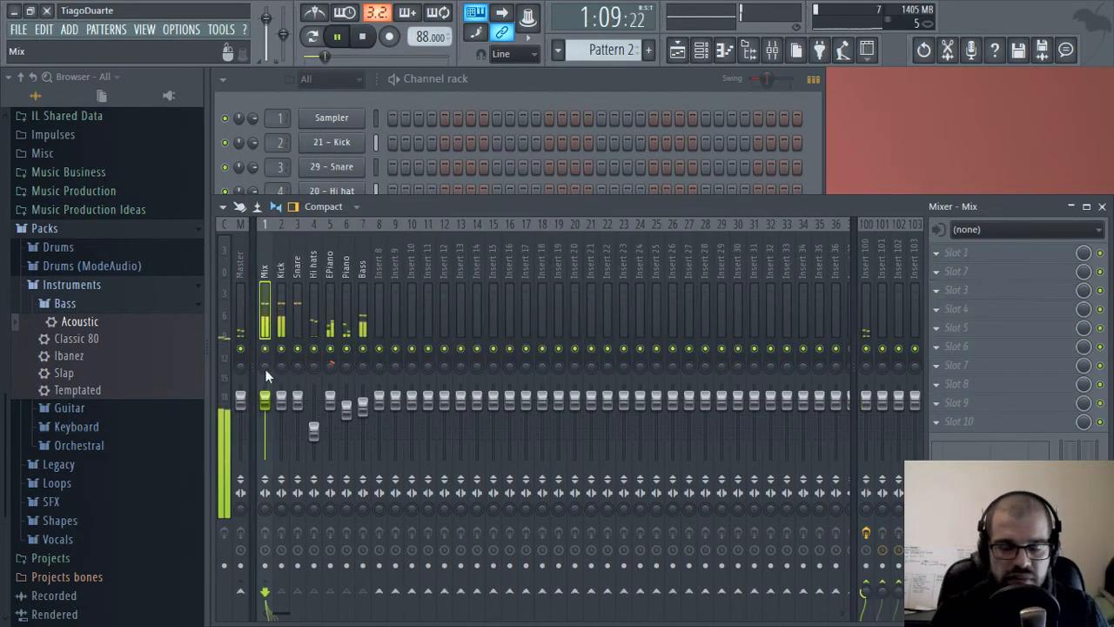
pyautogui.click(240, 592)
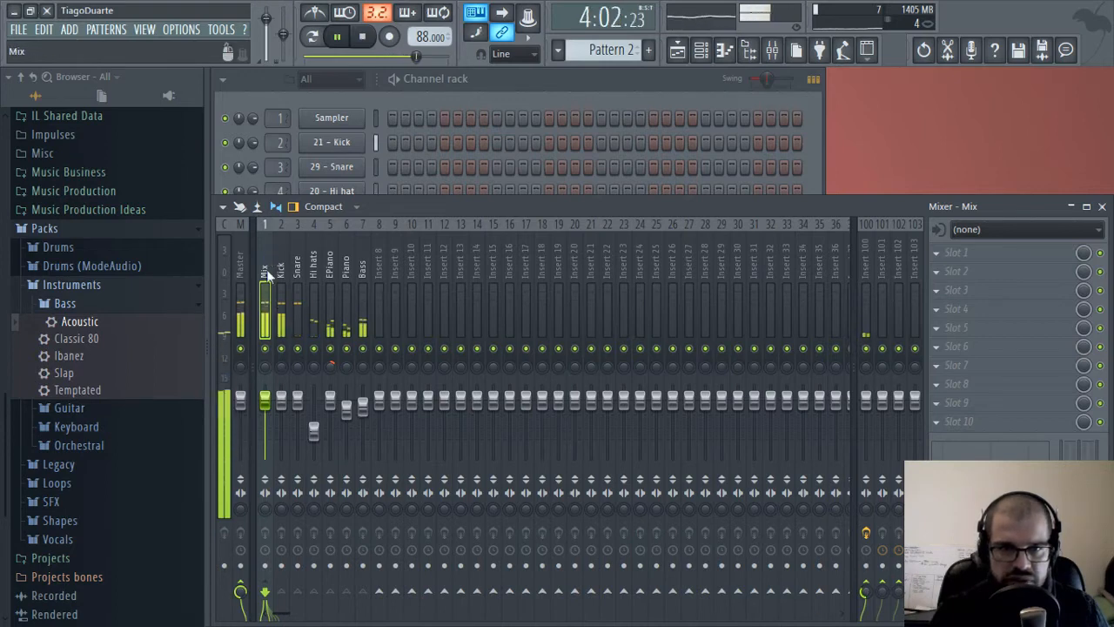
pyautogui.click(240, 592)
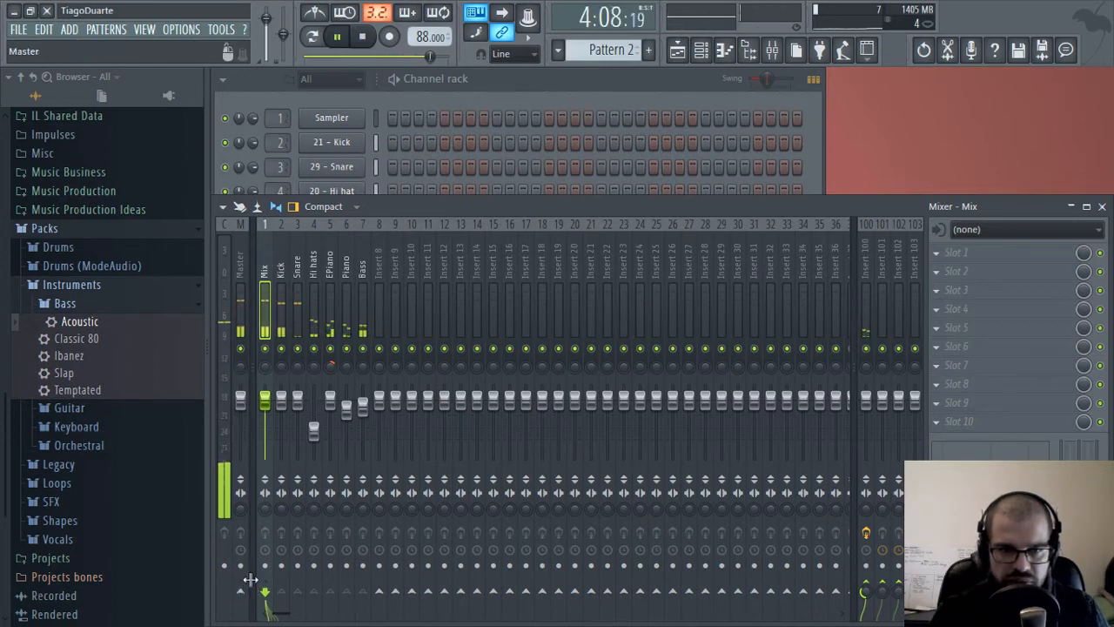
# Load IR-L full Stereo into slot 3 of mixer track Insert 100 and apply its Plate - 1 impulse response with reset
pyautogui.click(865, 254)
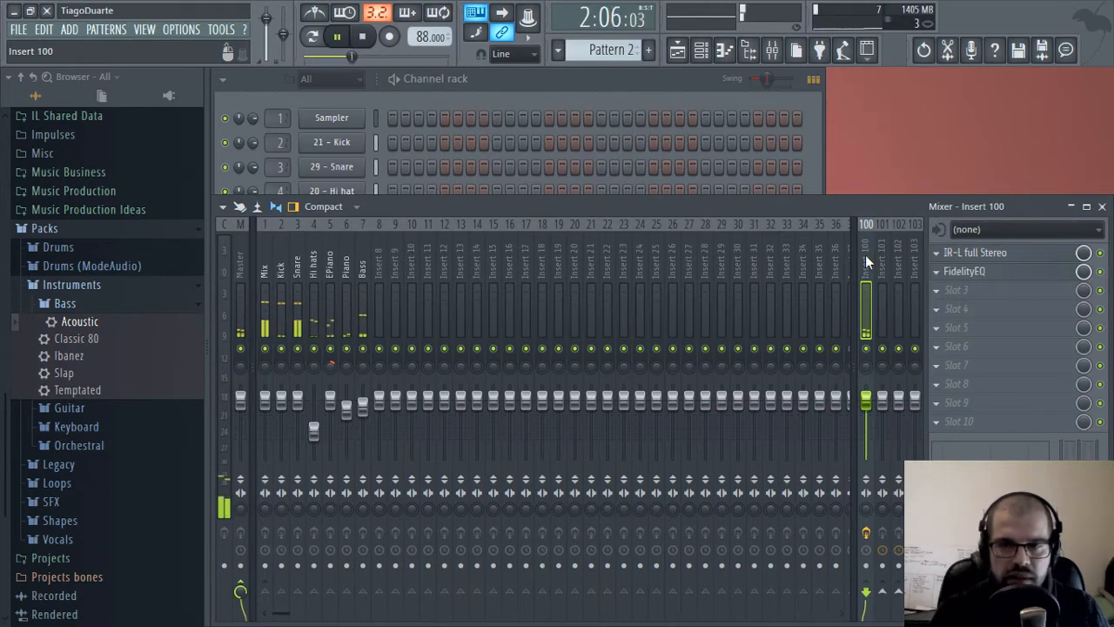
pyautogui.click(982, 292)
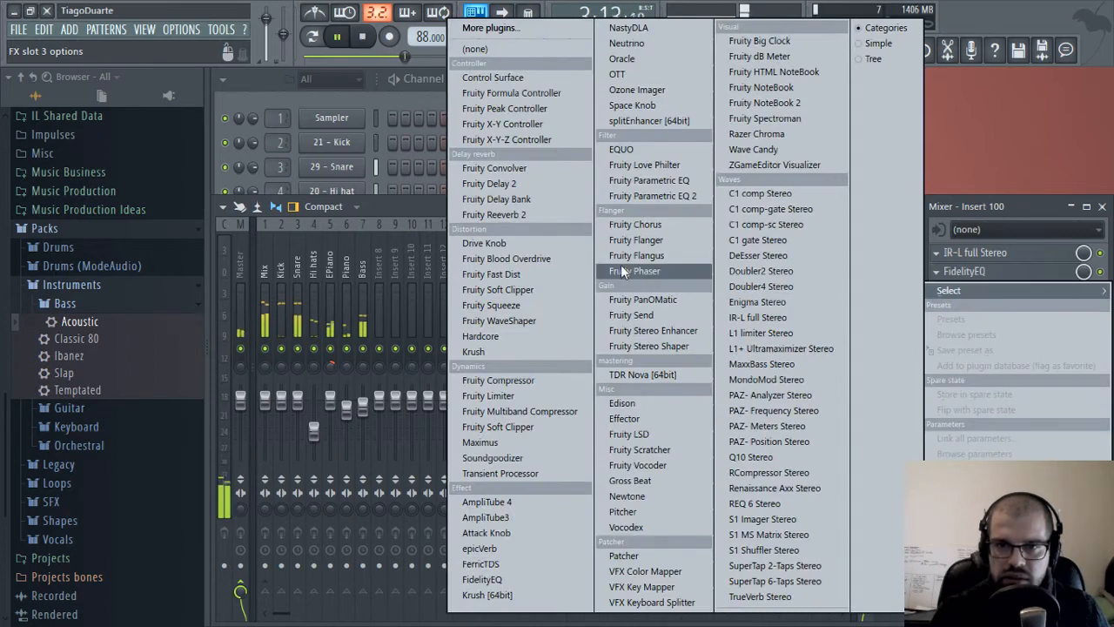
pyautogui.click(766, 318)
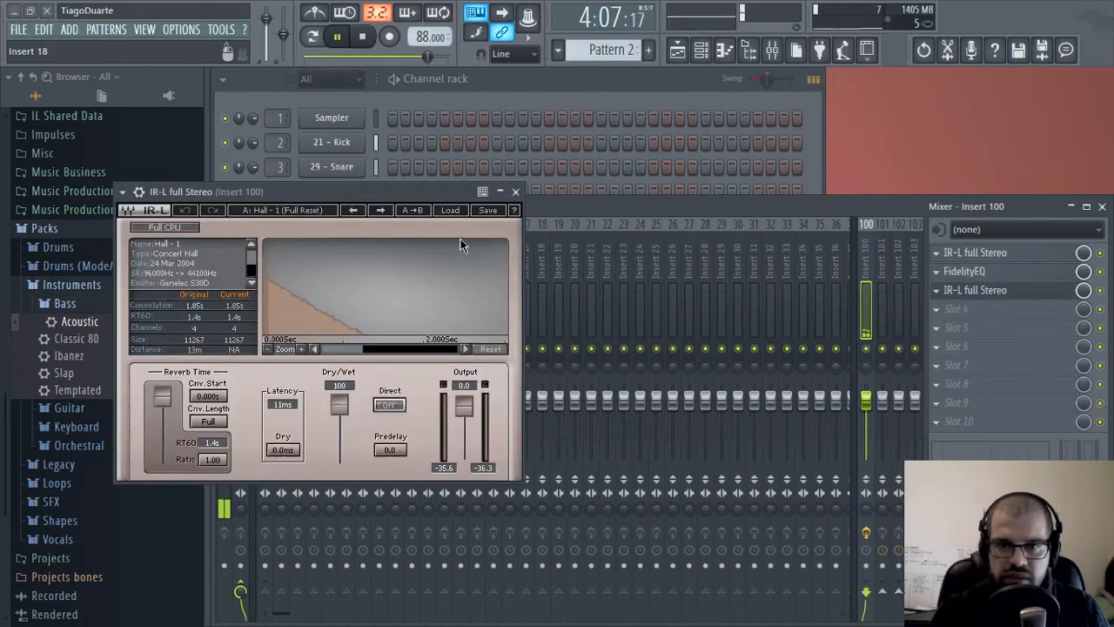
pyautogui.click(466, 213)
pyautogui.moveTo(557, 345)
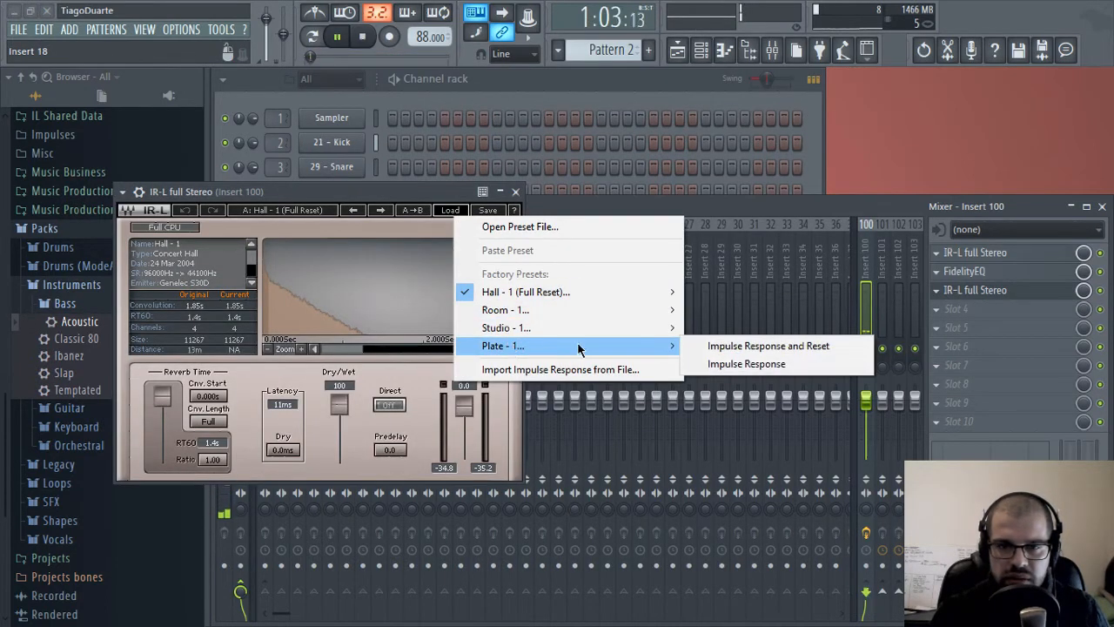
pyautogui.click(728, 348)
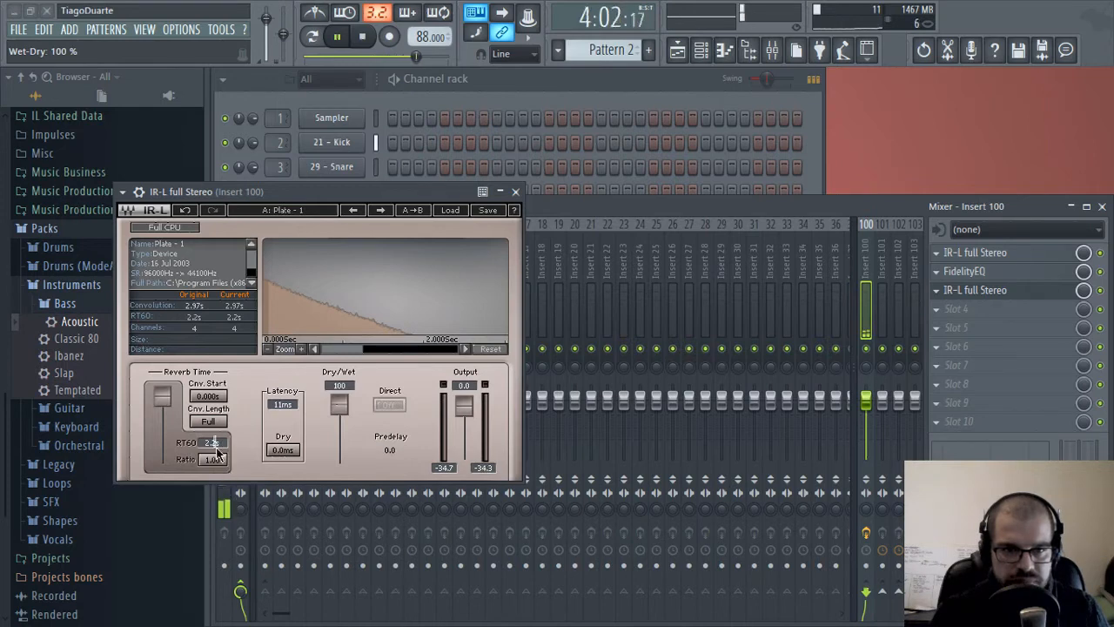
# Lower the plate reverb's Dry/Wet mix to about 15.1
pyautogui.moveTo(162, 396)
pyautogui.mouseDown()
pyautogui.moveTo(162, 443)
pyautogui.moveTo(169, 402)
pyautogui.mouseUp()
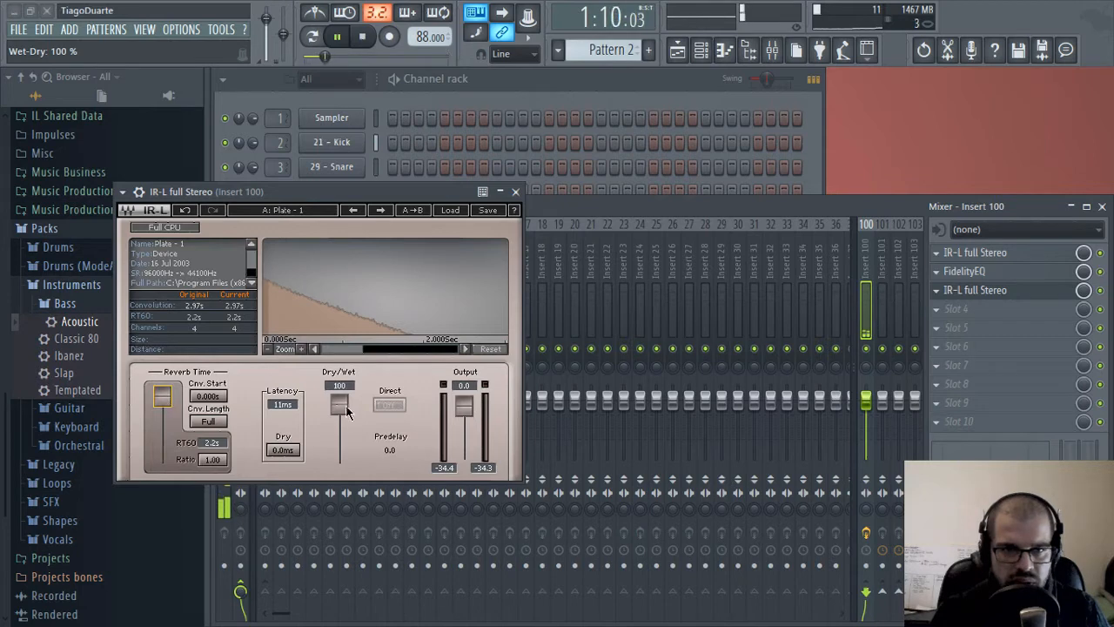
pyautogui.moveTo(345, 412); pyautogui.dragTo(346, 447)
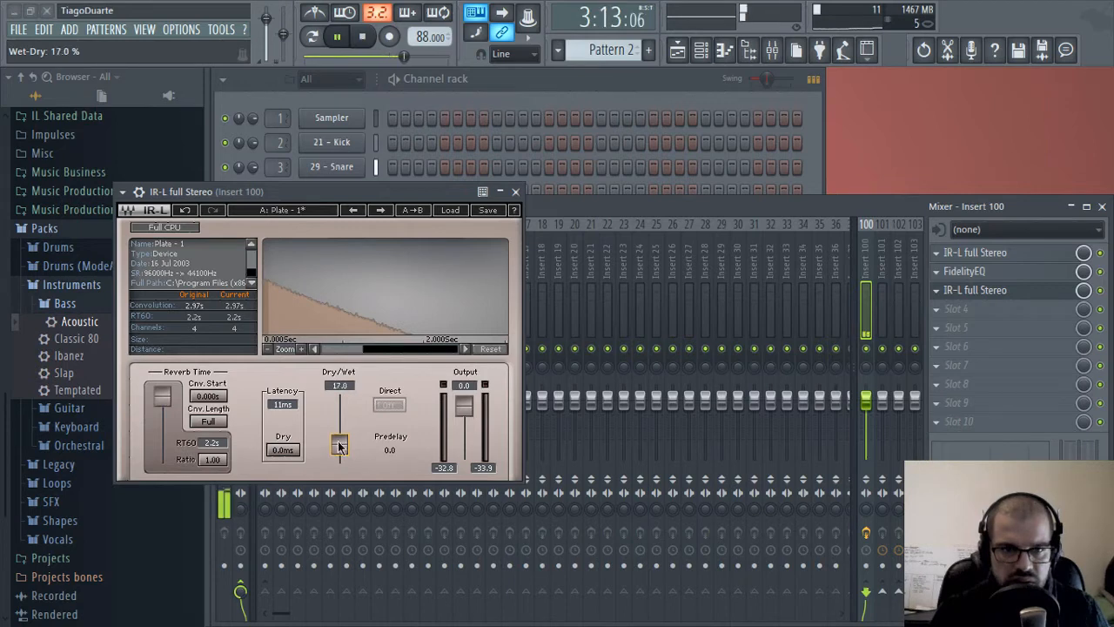
pyautogui.click(389, 349)
pyautogui.moveTo(341, 348); pyautogui.dragTo(311, 352)
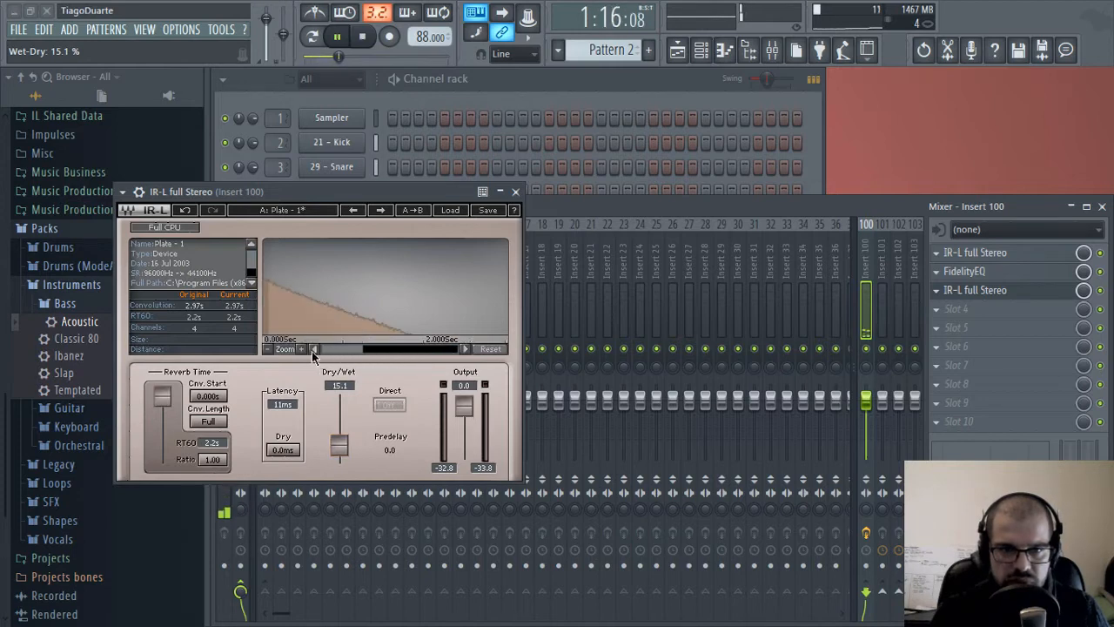
# Set the plate reverb's convolution start to about 0.205 s and its Dry/Wet mix to 24.0, and close the plugin window
pyautogui.click(268, 349)
pyautogui.click(268, 349)
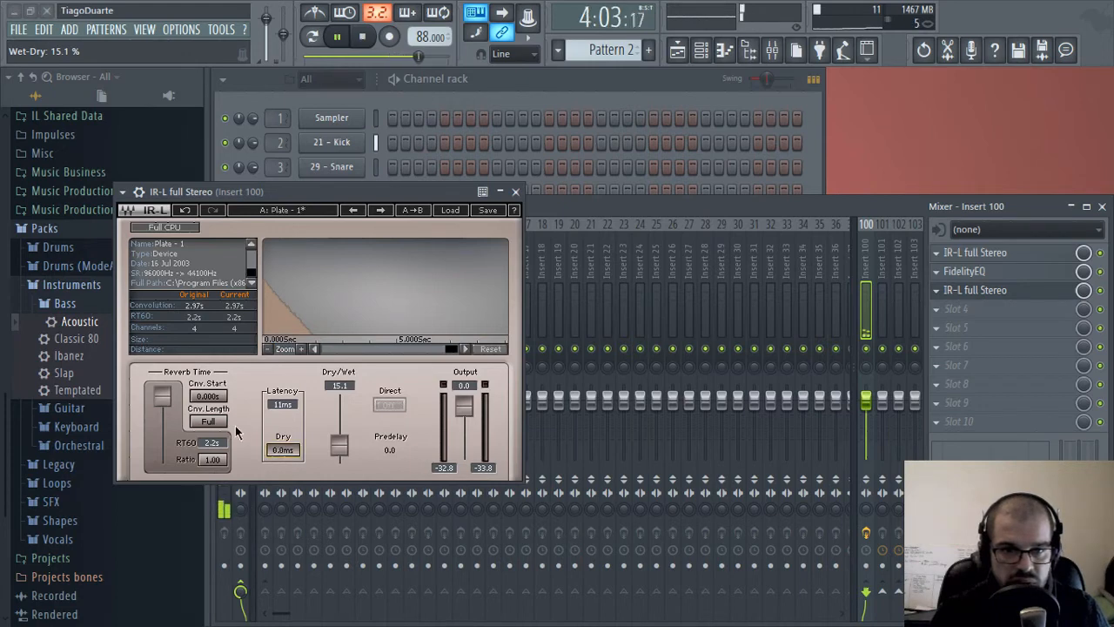
pyautogui.moveTo(220, 426); pyautogui.dragTo(220, 413)
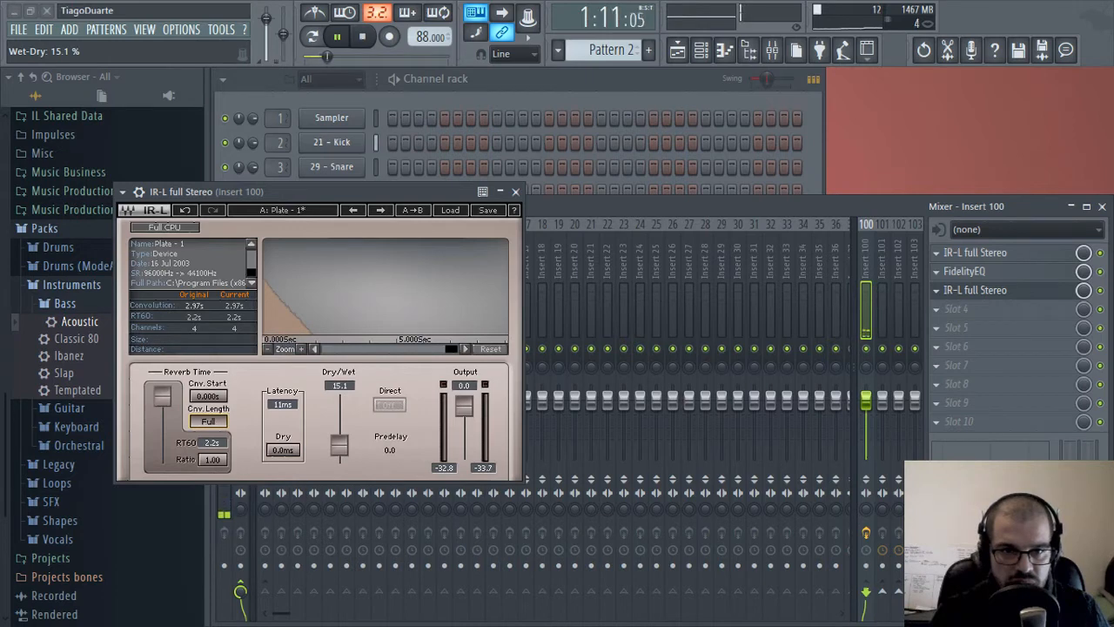
pyautogui.click(207, 396)
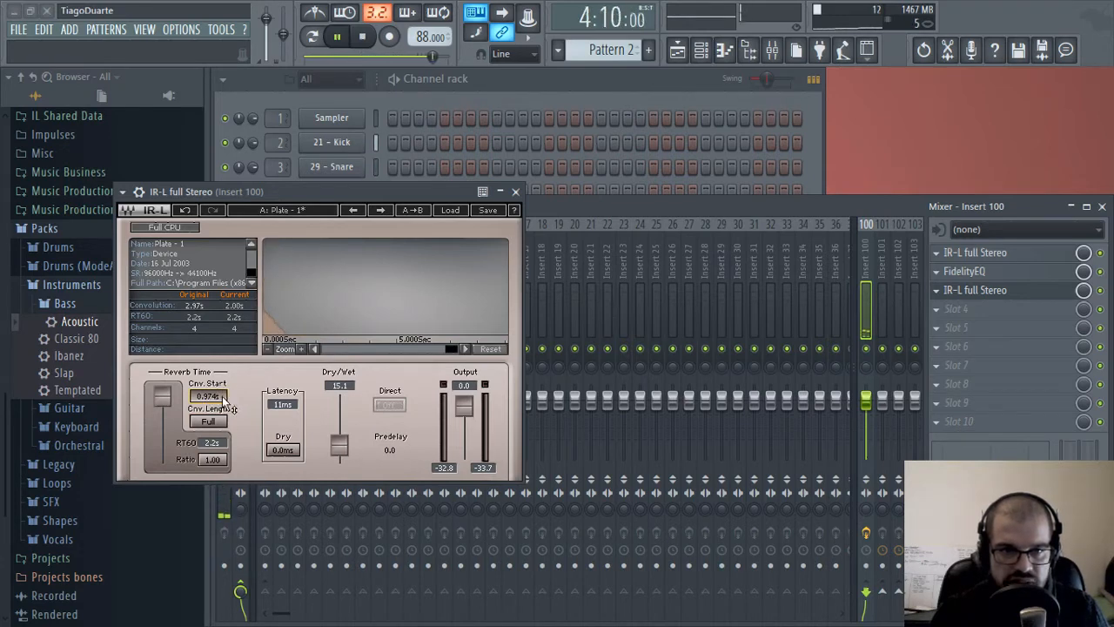
pyautogui.moveTo(224, 401); pyautogui.dragTo(224, 407)
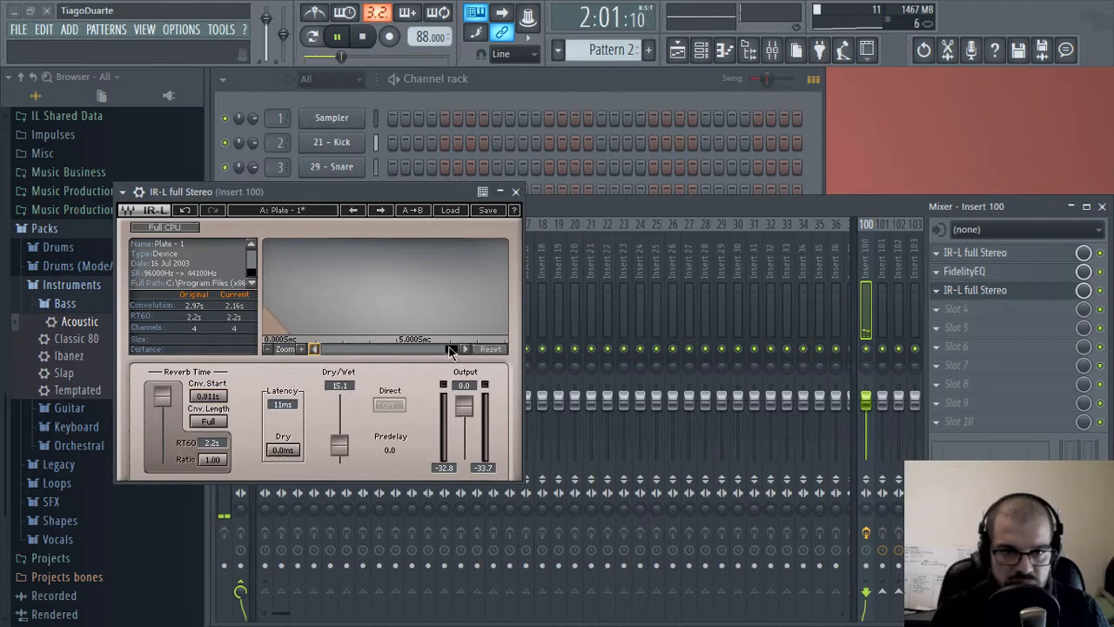
pyautogui.click(301, 349)
pyautogui.click(267, 349)
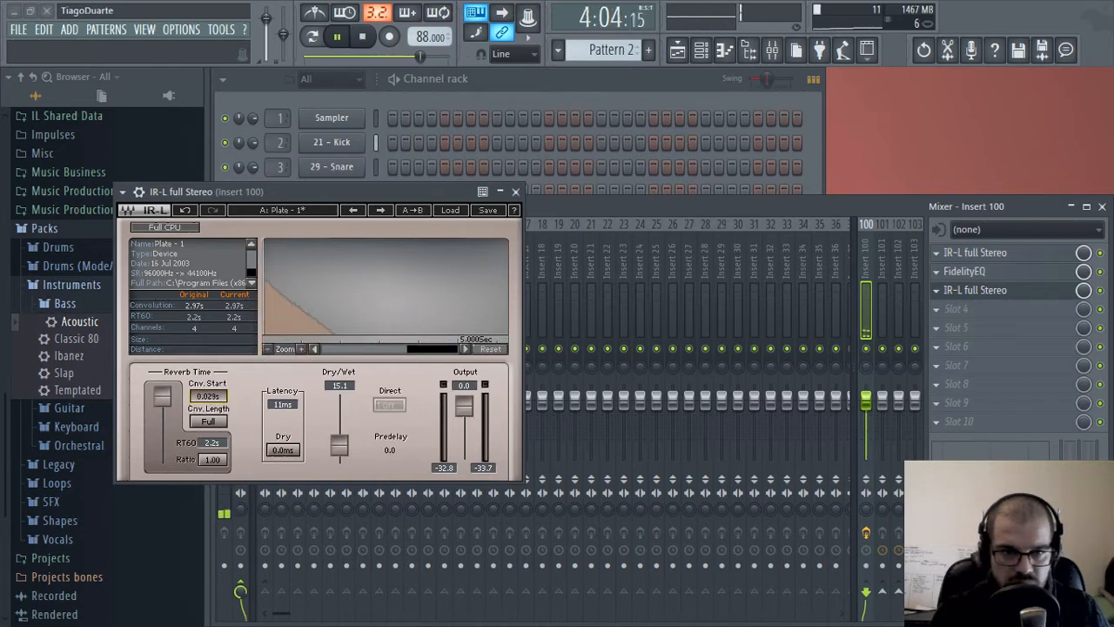
pyautogui.moveTo(208, 396); pyautogui.dragTo(209, 401)
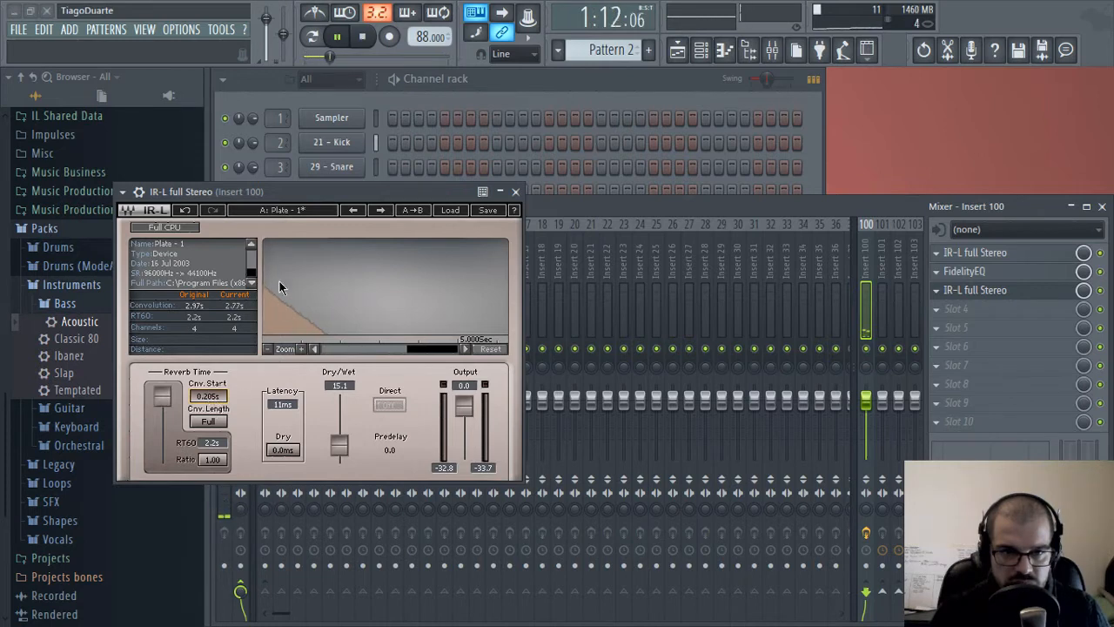
pyautogui.moveTo(339, 445); pyautogui.dragTo(340, 443)
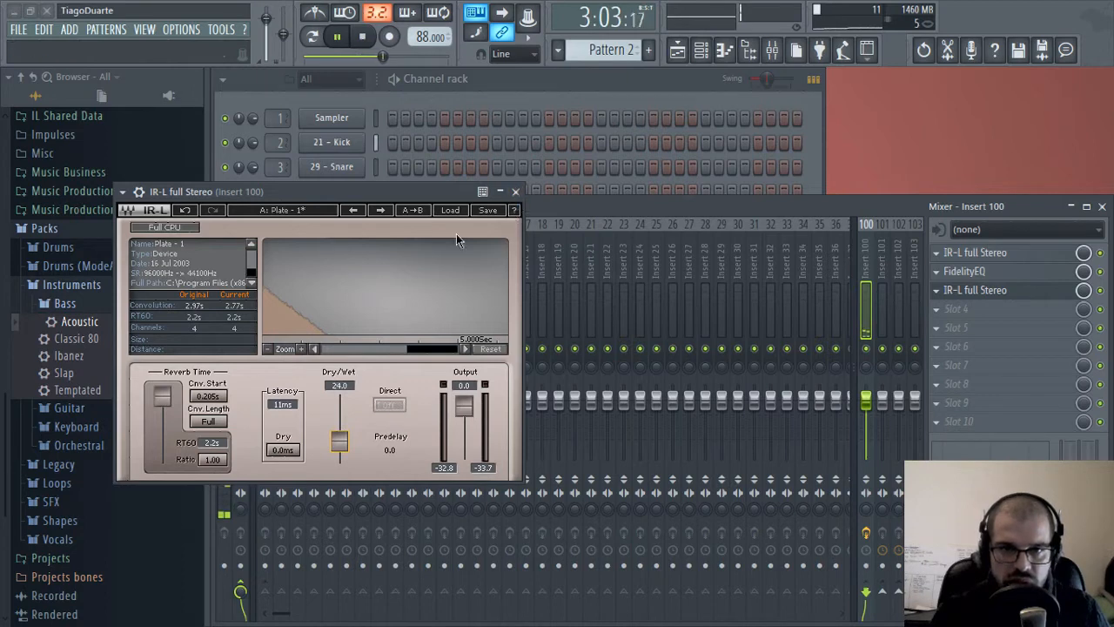
pyautogui.click(516, 191)
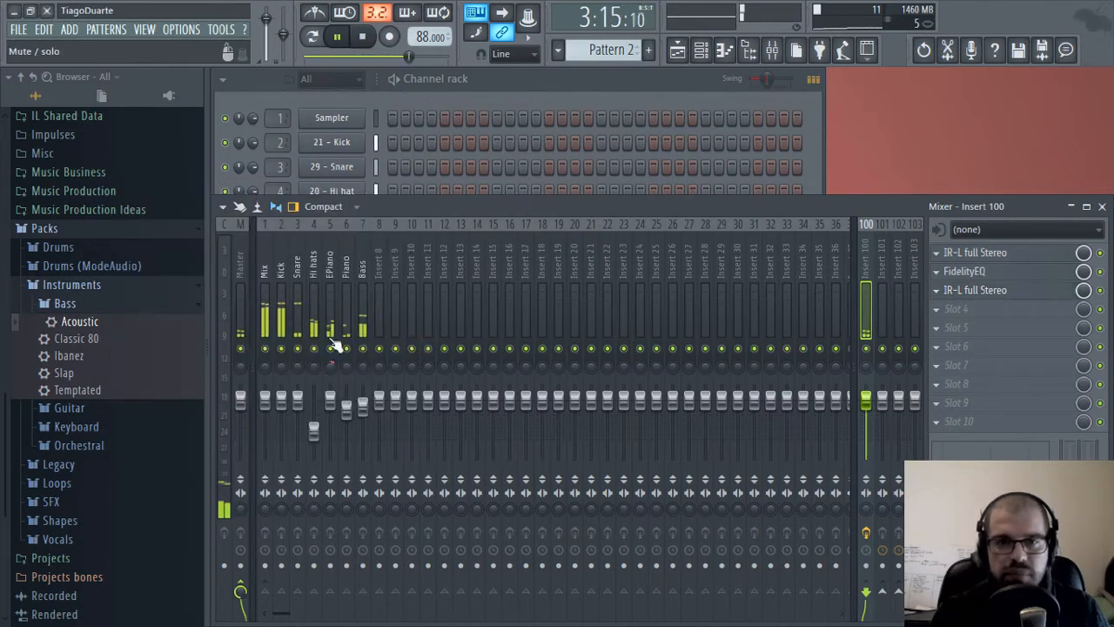
# Rename mixer track Insert 100 as "Aux rev"
pyautogui.click(268, 266)
pyautogui.click(863, 270)
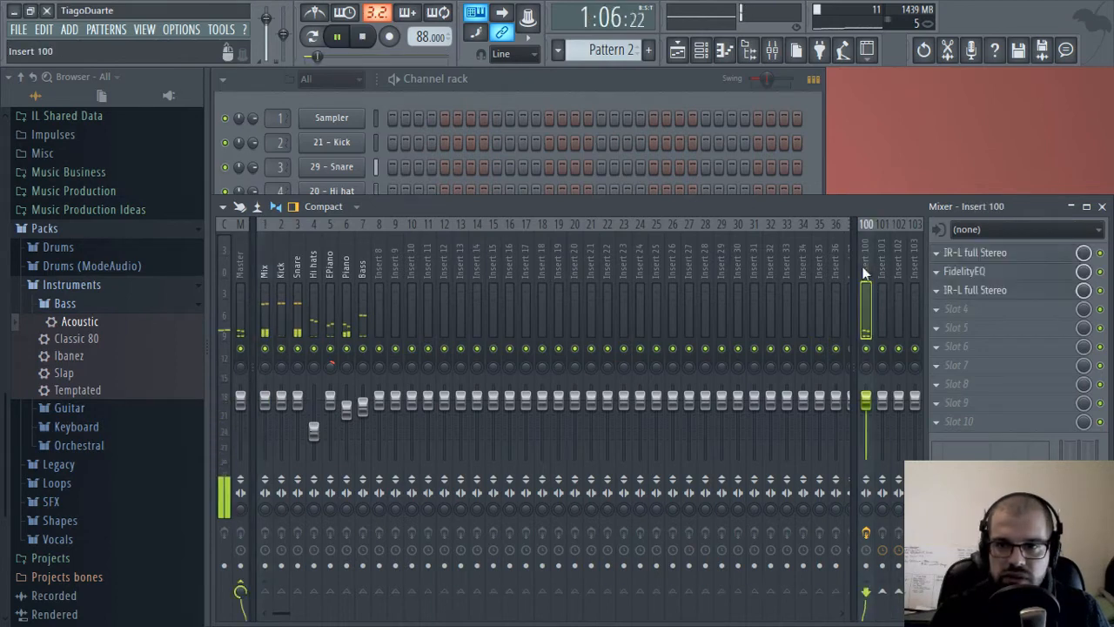
pyautogui.press('F2')
pyautogui.write('A8')
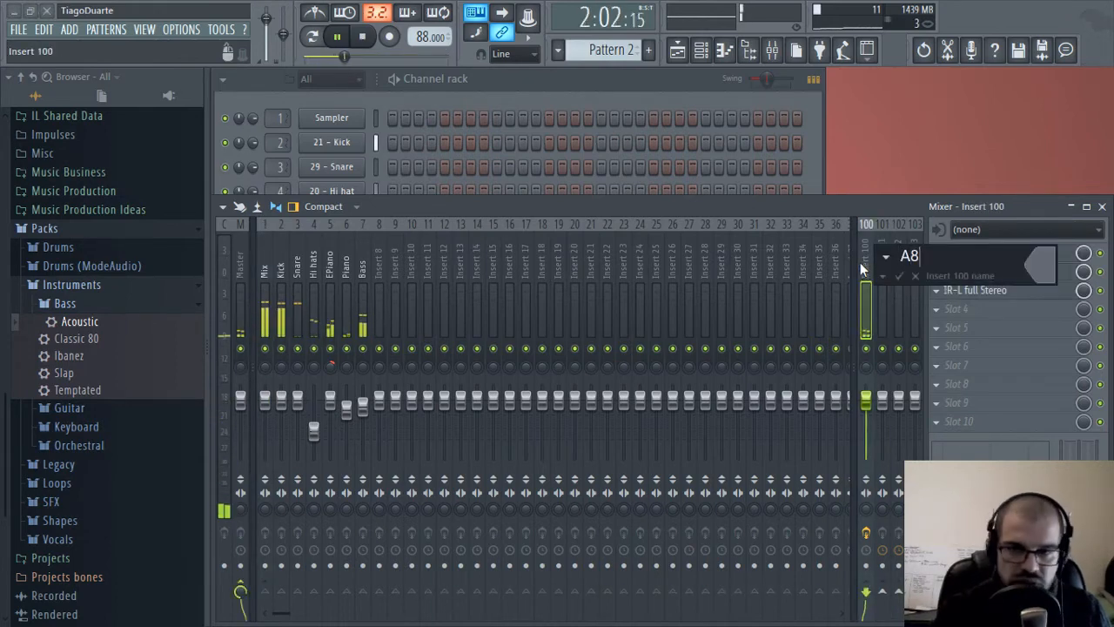
pyautogui.press('BackSpace')
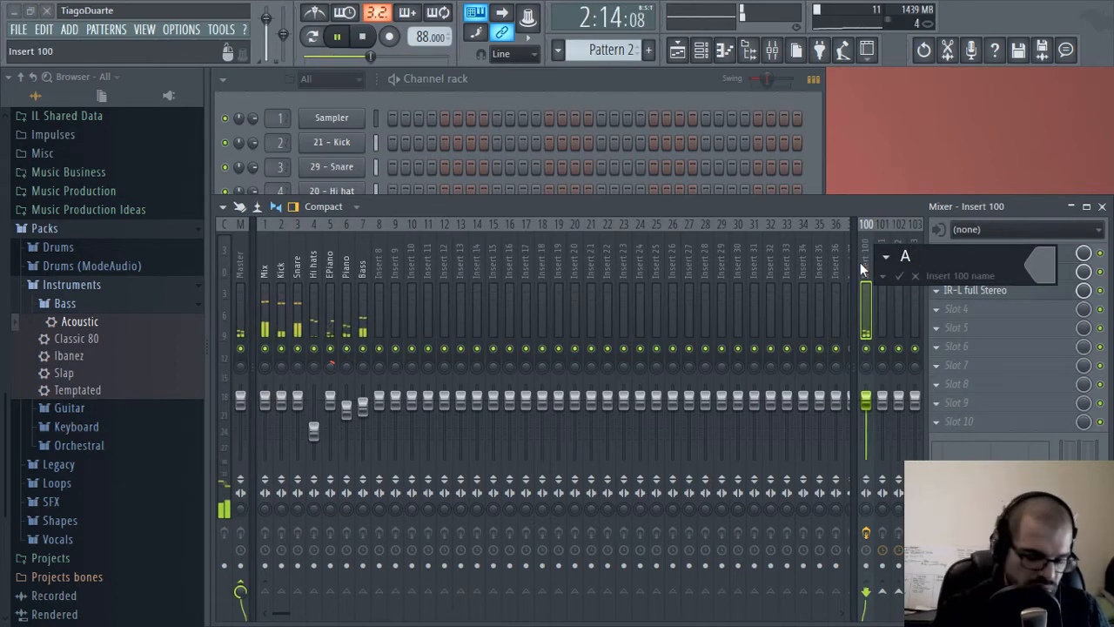
pyautogui.write('ux rev')
pyautogui.press('Return')
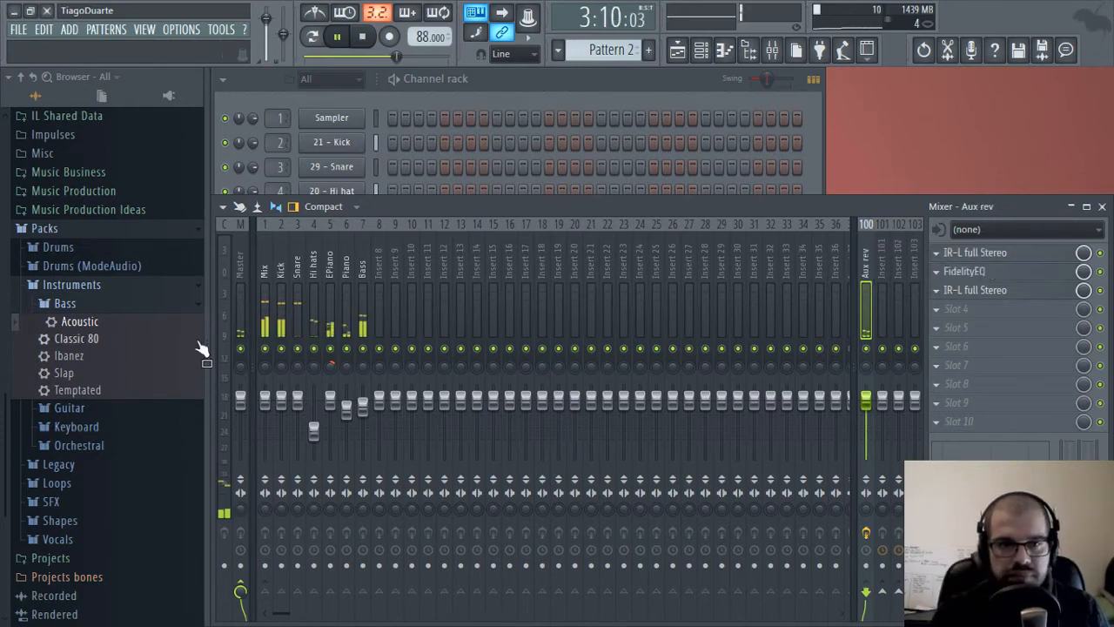
# Enable the Mix track's direct send to Master again
pyautogui.click(265, 270)
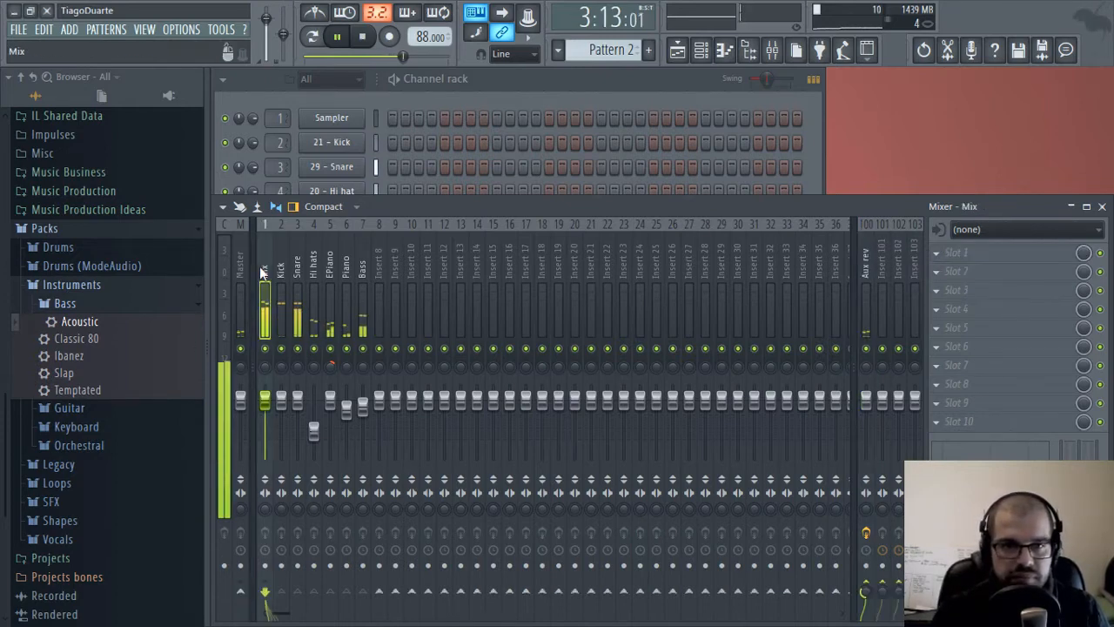
pyautogui.click(241, 592)
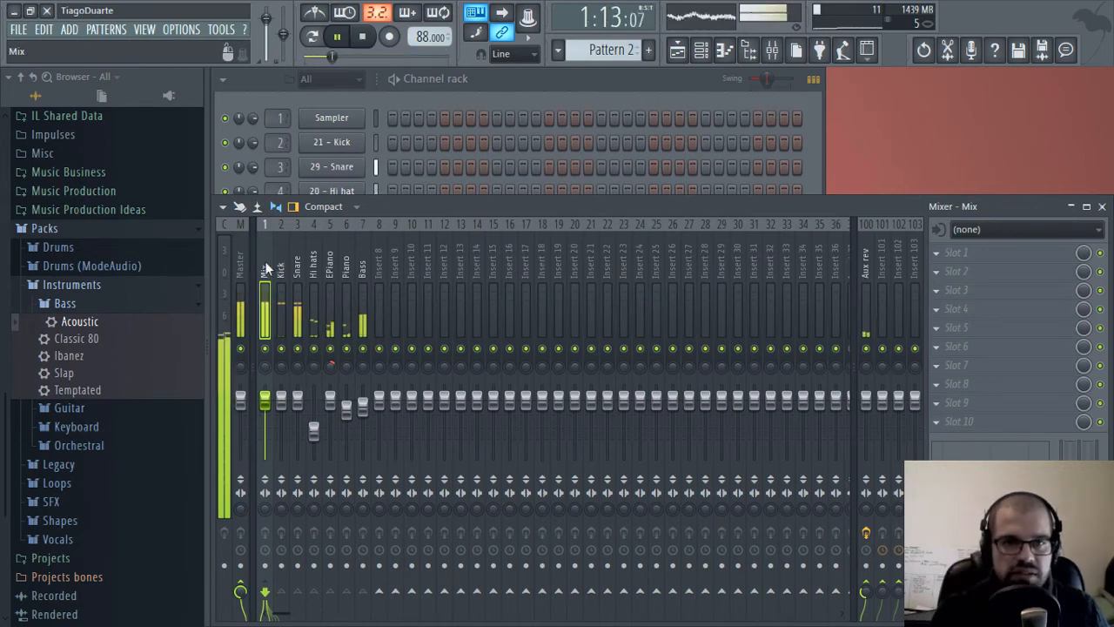
# Add the Strat Tremelo guitar instrument from the Packs library as a new channel below Acoustic and close its plugin window
pyautogui.click(509, 97)
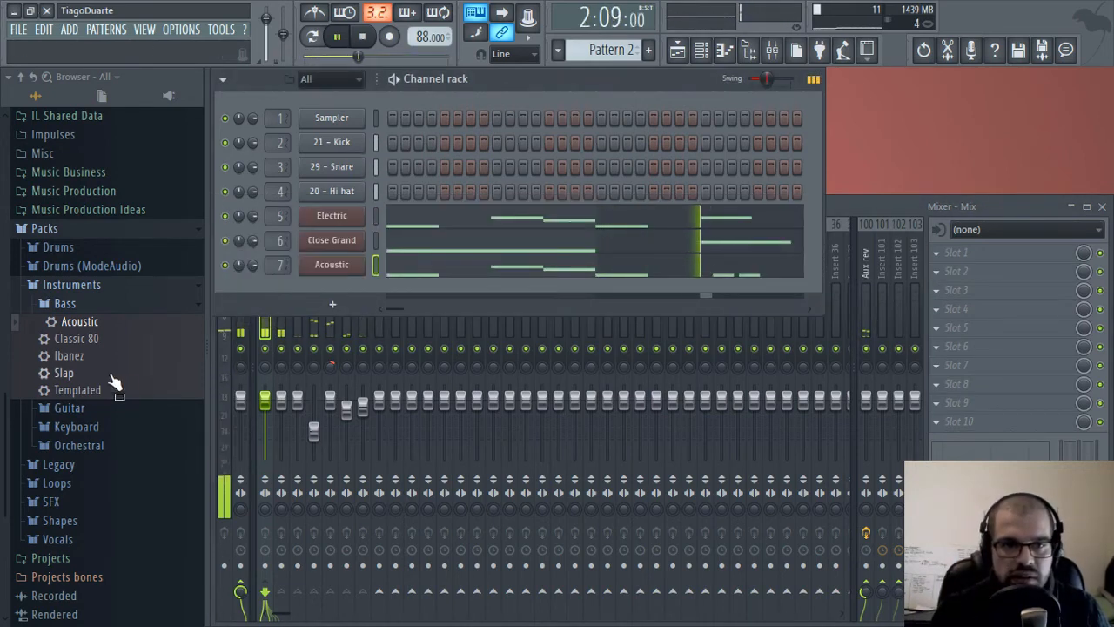
pyautogui.click(87, 304)
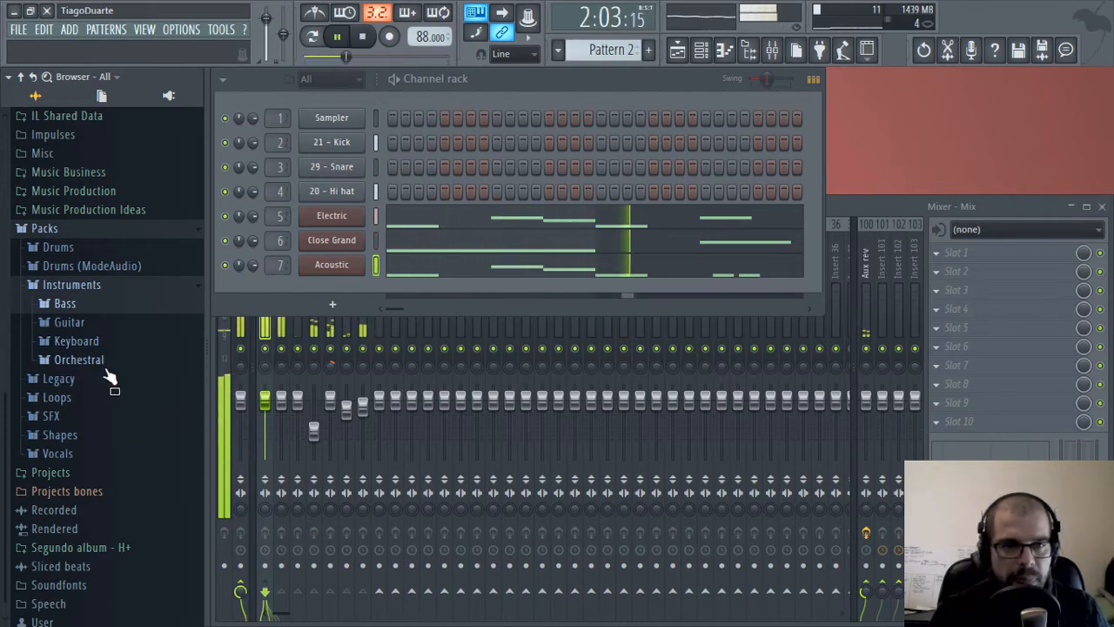
pyautogui.click(91, 323)
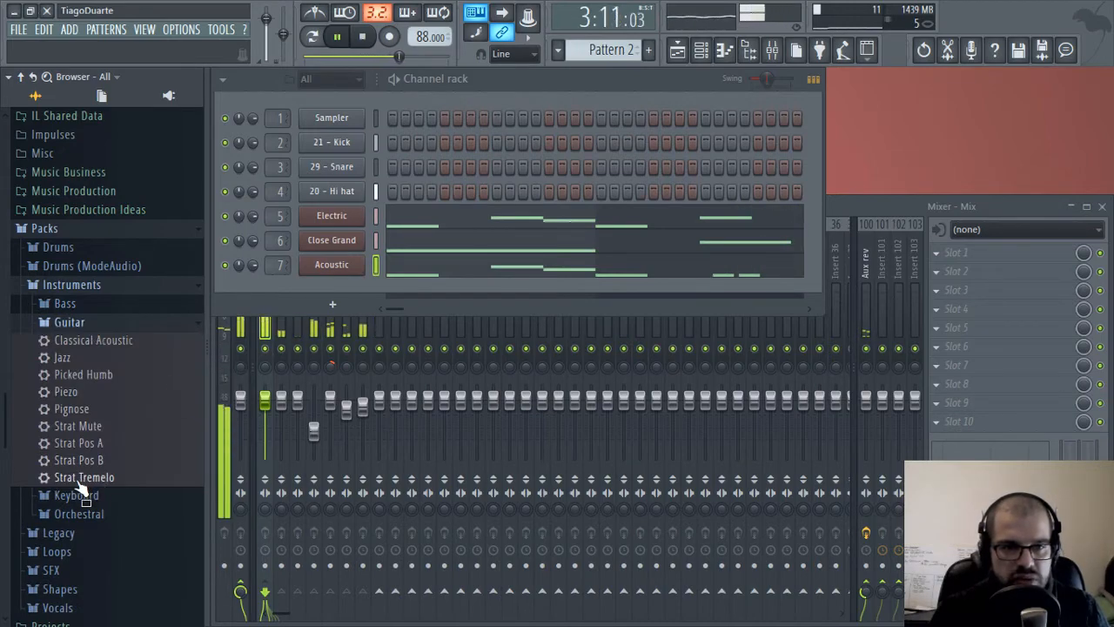
pyautogui.moveTo(85, 481); pyautogui.dragTo(337, 287)
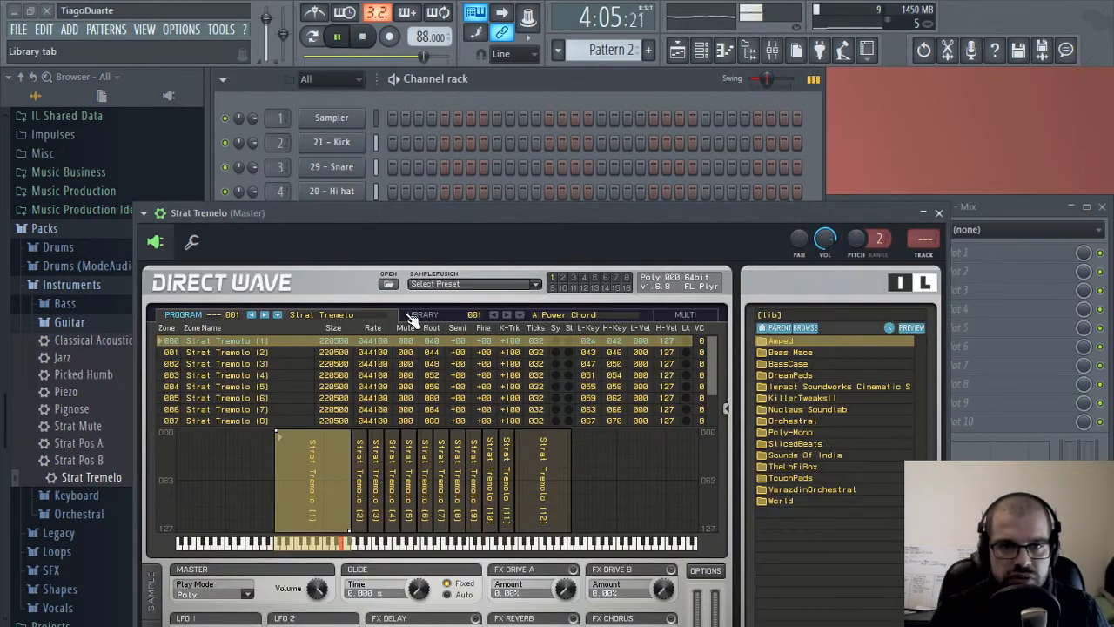
pyautogui.moveTo(457, 218); pyautogui.dragTo(520, 54)
pyautogui.click(223, 47)
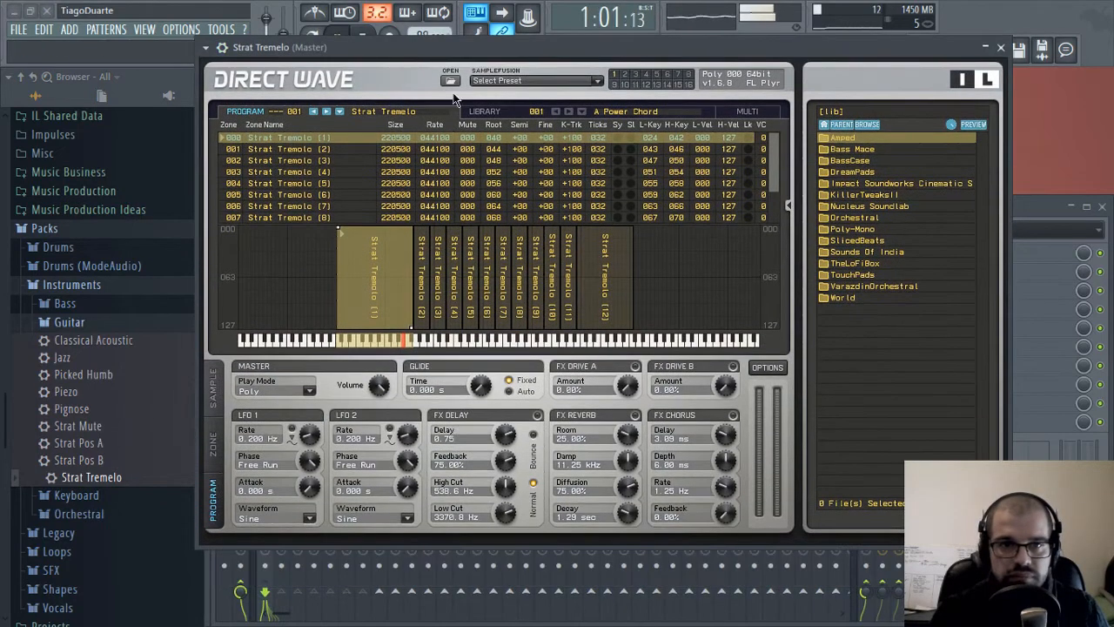
pyautogui.click(1001, 50)
# Open the piano roll of the Strat Tremelo channel
pyautogui.rightClick(335, 289)
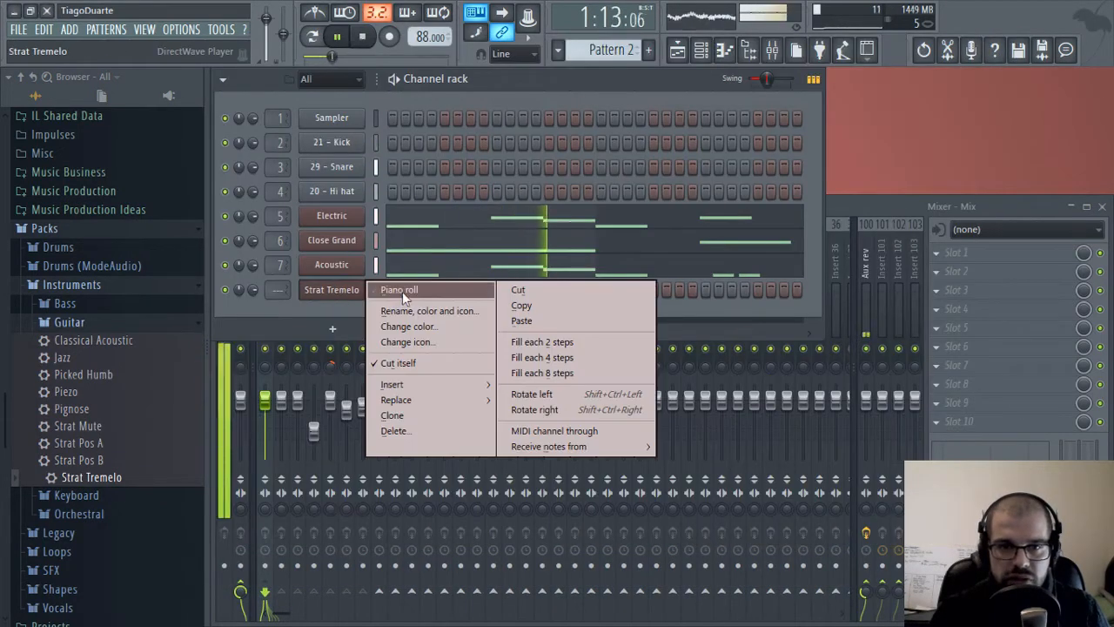
# Open the Strat Tremelo channel's piano roll and audition its G# keys in different octaves
pyautogui.click(402, 292)
pyautogui.click(244, 341)
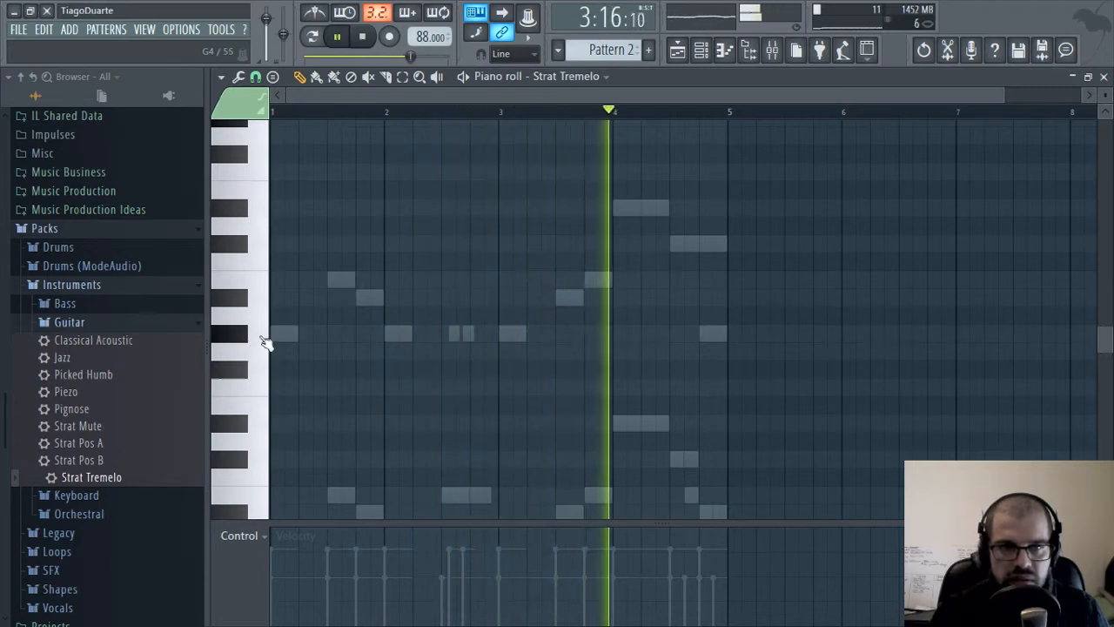
pyautogui.scroll(3, 270, 284)
pyautogui.click(245, 227)
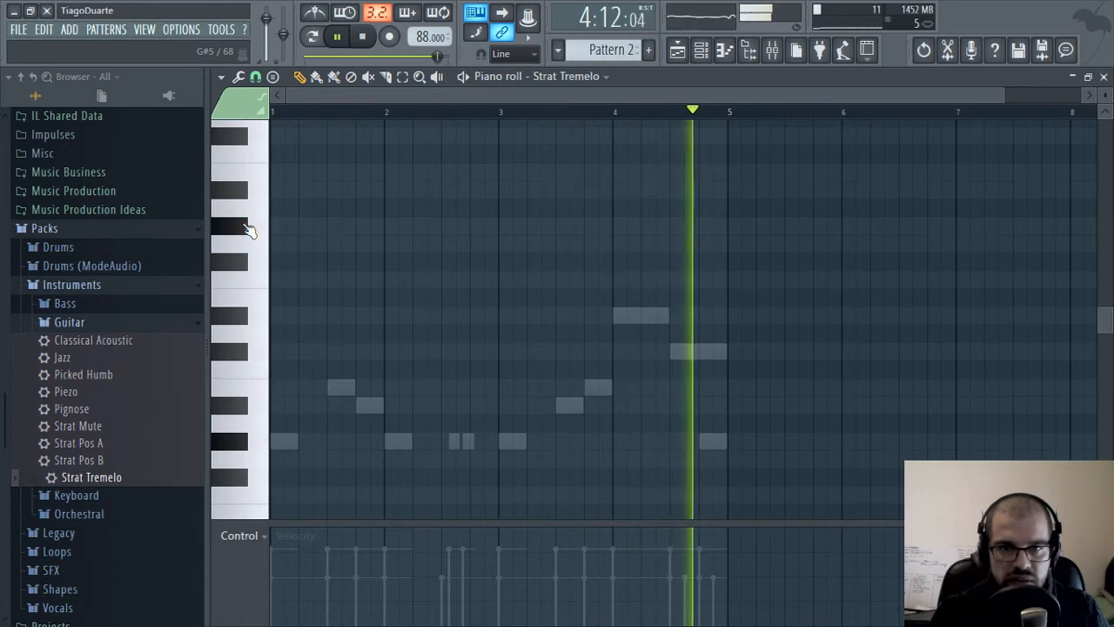
pyautogui.click(247, 225)
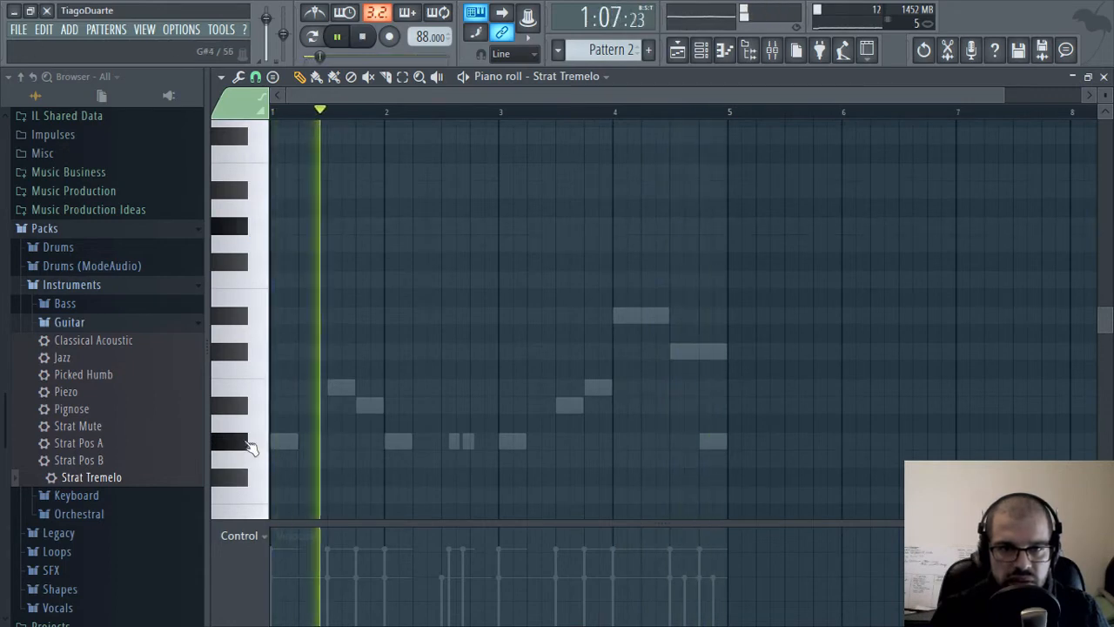
pyautogui.scroll(-1, 287, 444)
pyautogui.scroll(-1, 287, 444)
pyautogui.click(249, 383)
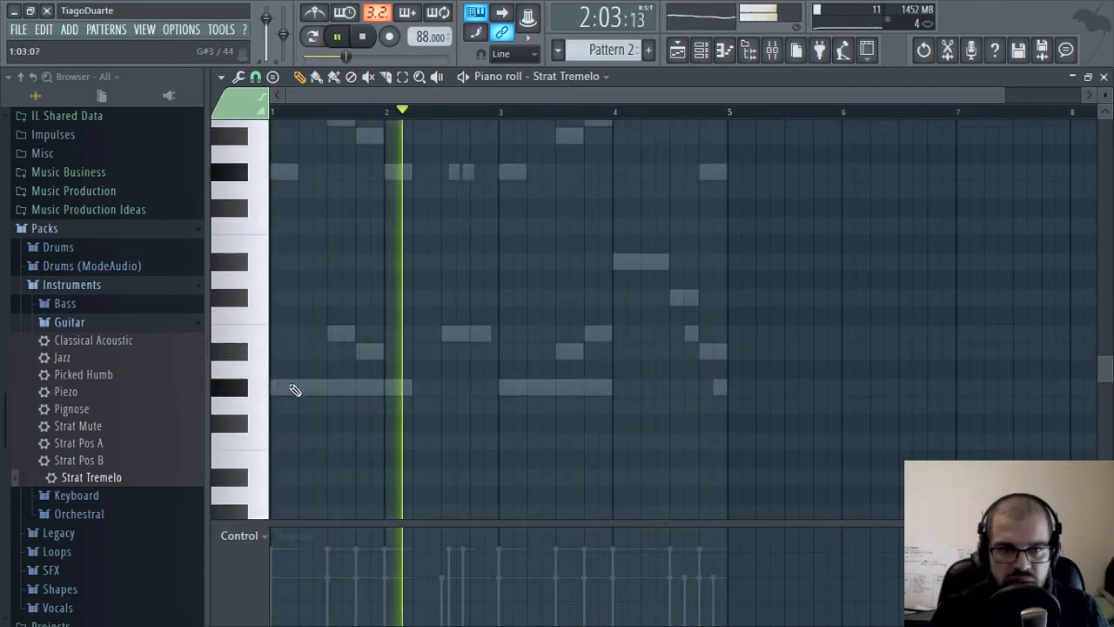
pyautogui.click(244, 389)
# Draw long G#4 notes at bars 1 and 3 and a C#5 note from 4:09:00 to the end of bar 4, and close the piano roll
pyautogui.moveTo(282, 388); pyautogui.dragTo(197, 386)
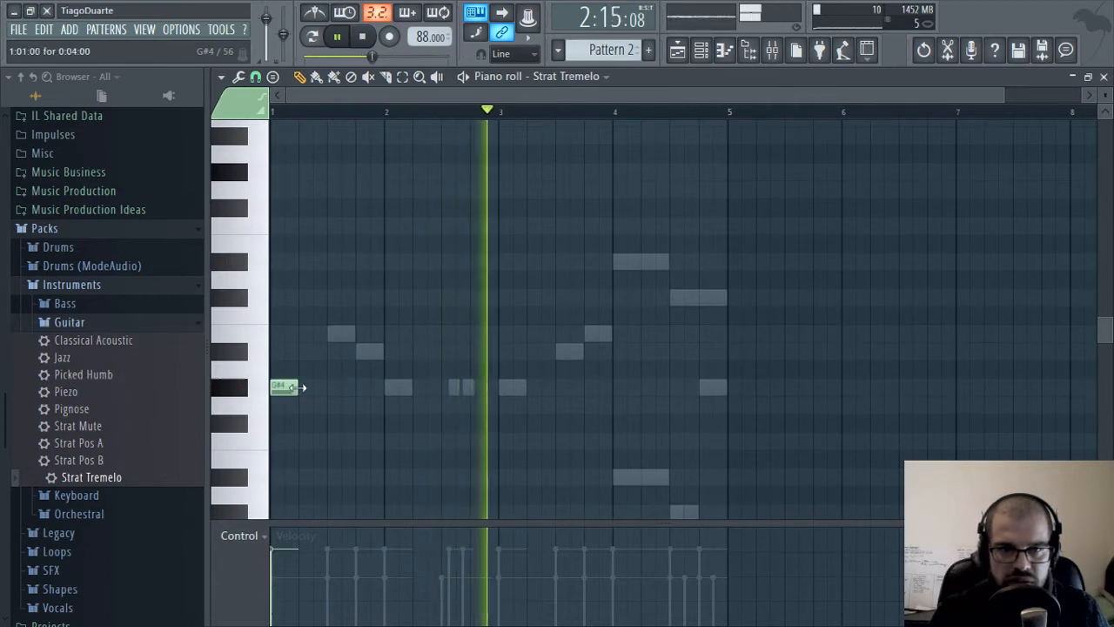
pyautogui.moveTo(297, 388); pyautogui.dragTo(525, 393)
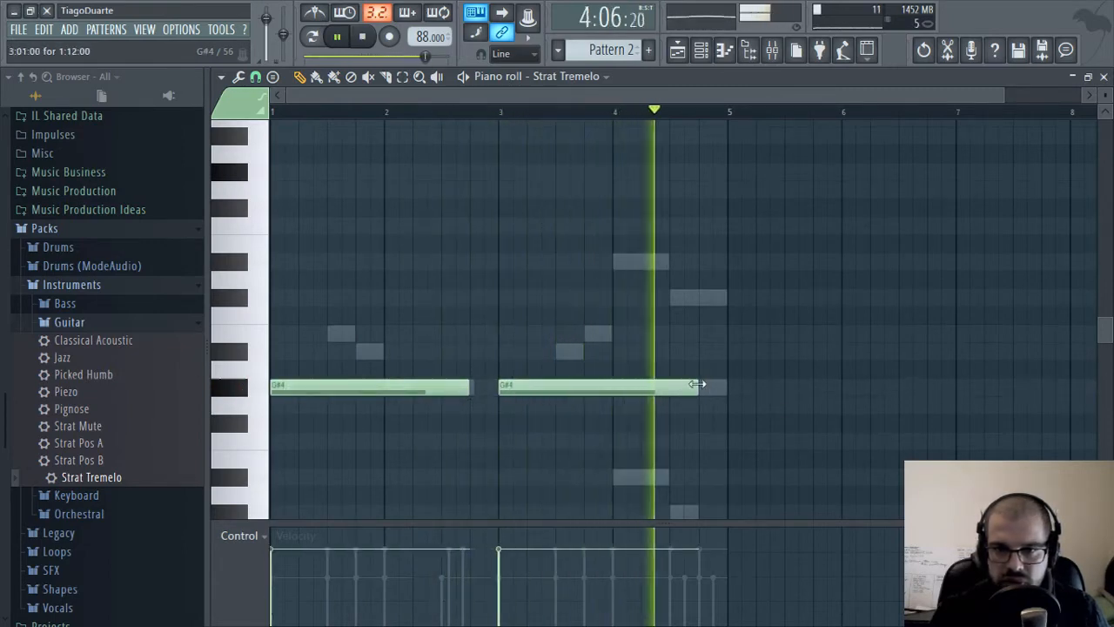
pyautogui.moveTo(700, 388); pyautogui.dragTo(655, 388)
pyautogui.click(684, 298)
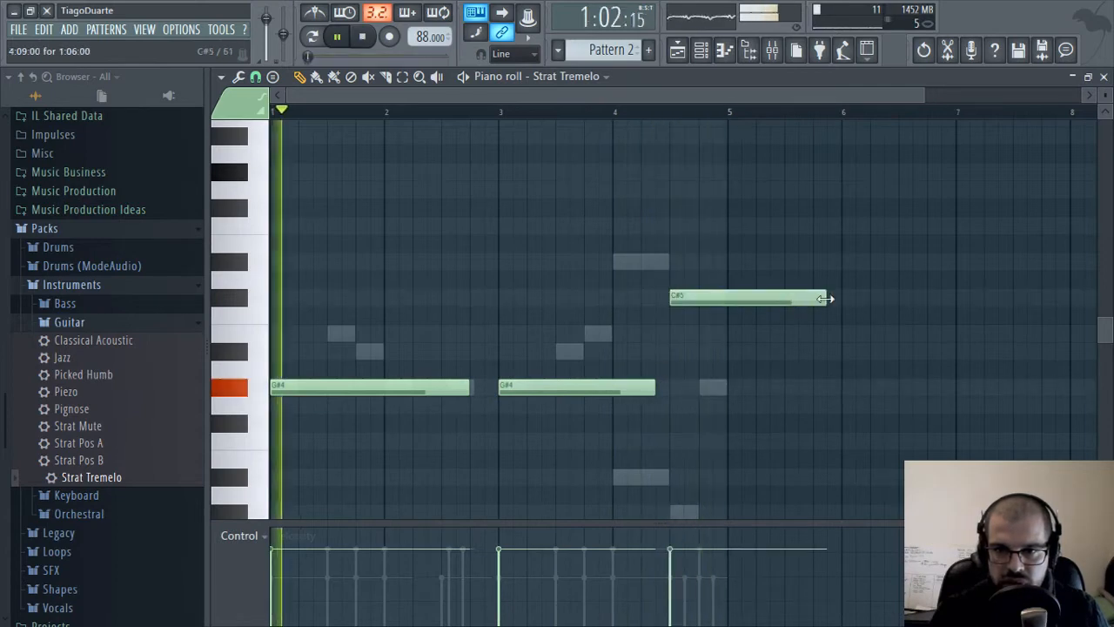
pyautogui.moveTo(828, 298); pyautogui.dragTo(722, 301)
pyautogui.click(1103, 77)
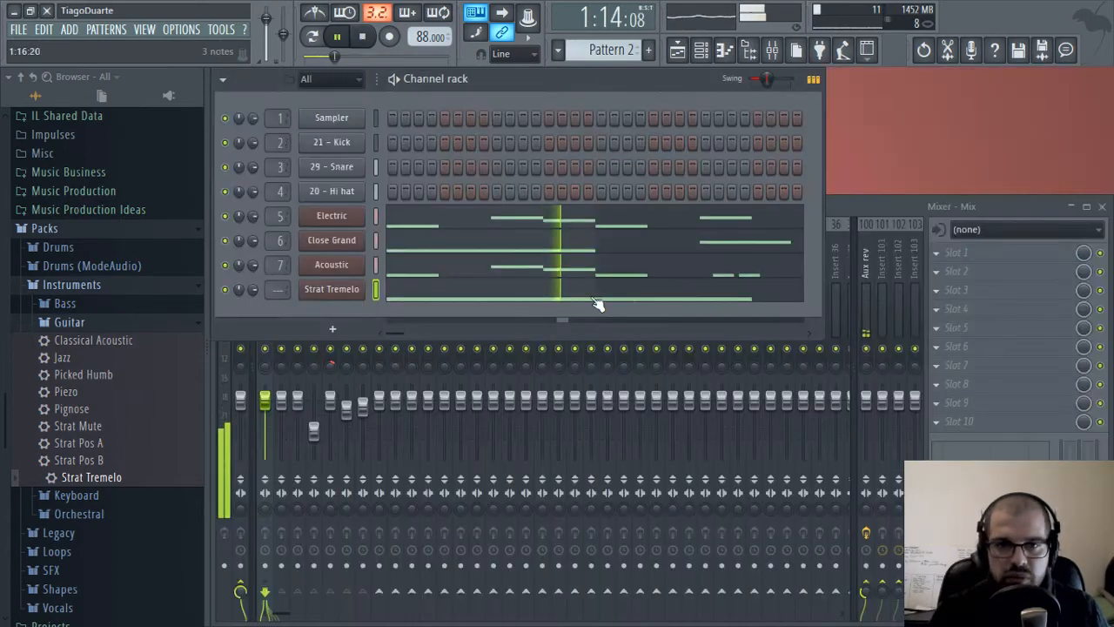
# Assign the Strat Tremelo channel to mixer insert 8 and lower that insert's volume
pyautogui.moveTo(278, 291); pyautogui.dragTo(278, 284)
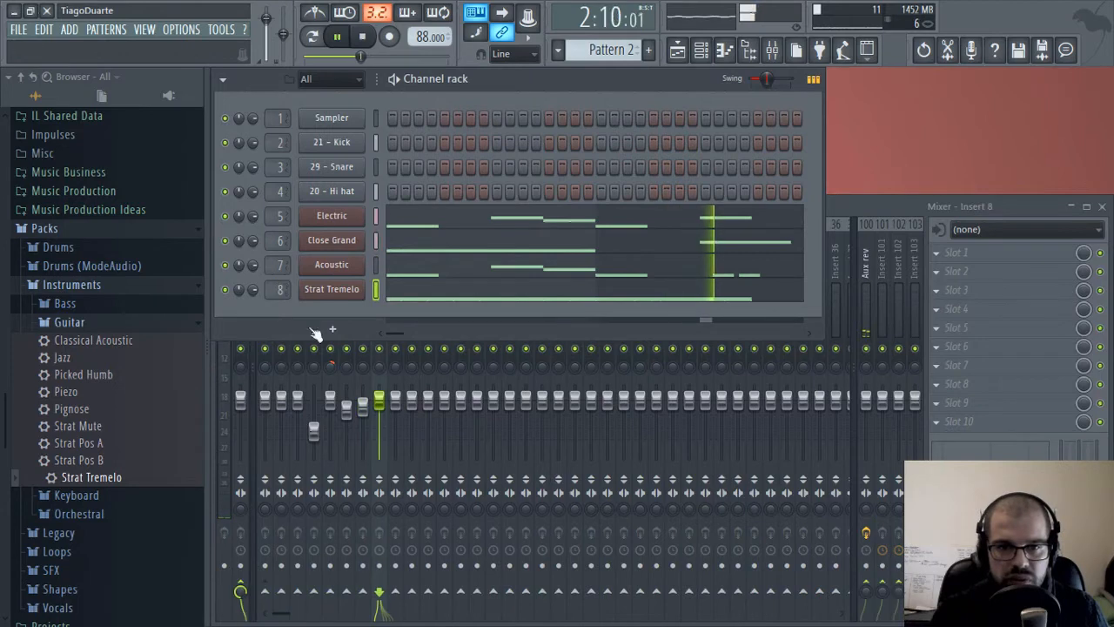
pyautogui.moveTo(385, 404); pyautogui.dragTo(383, 434)
# Rename mixer insert 8 as Gtr and route it only to the Mix track
pyautogui.doubleClick(383, 266)
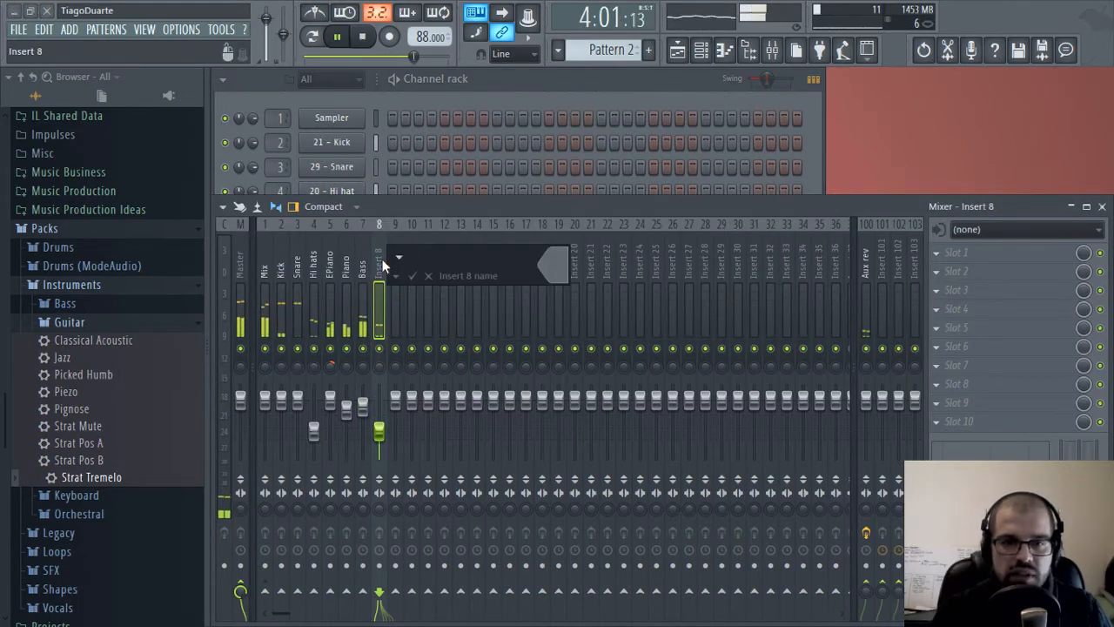
pyautogui.write('Gr')
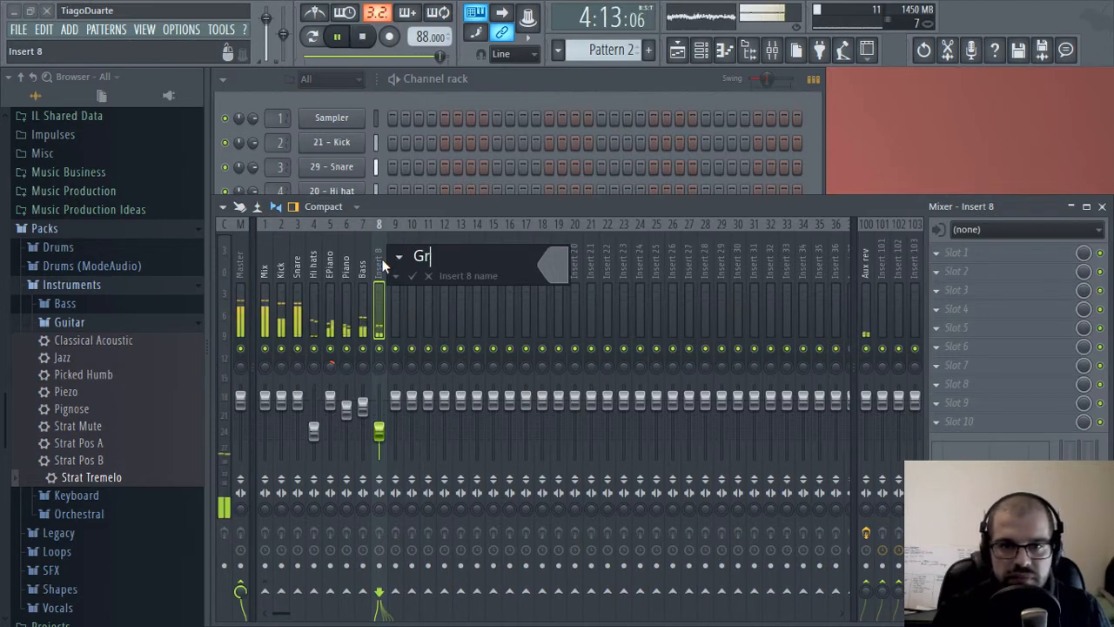
pyautogui.write('eer')
pyautogui.press('Return')
pyautogui.doubleClick(383, 266)
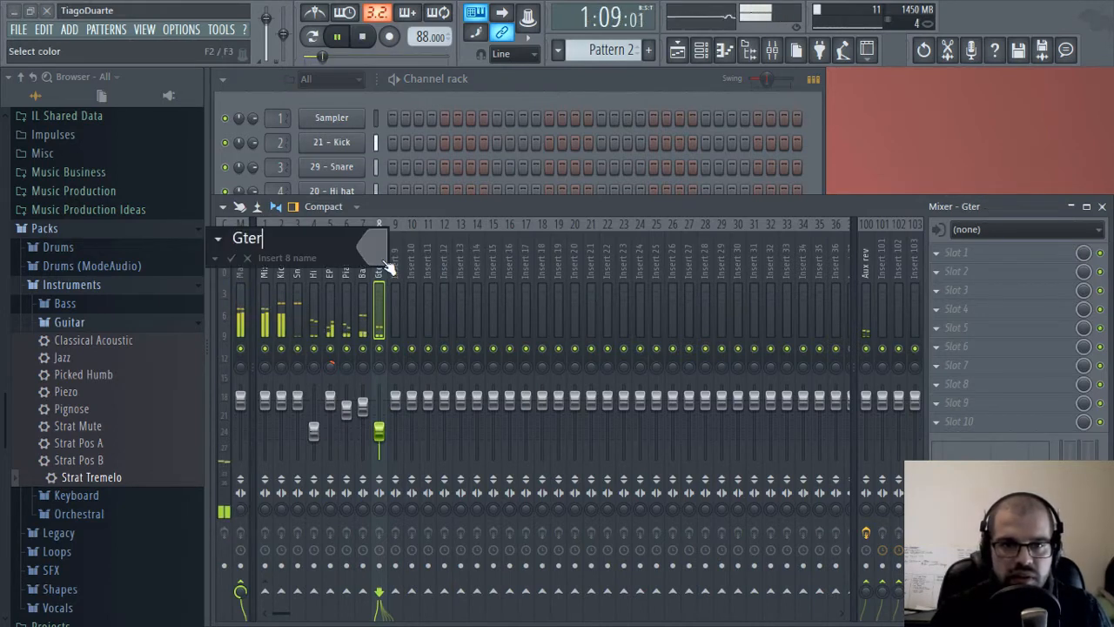
pyautogui.press('BackSpace')
pyautogui.press('Return')
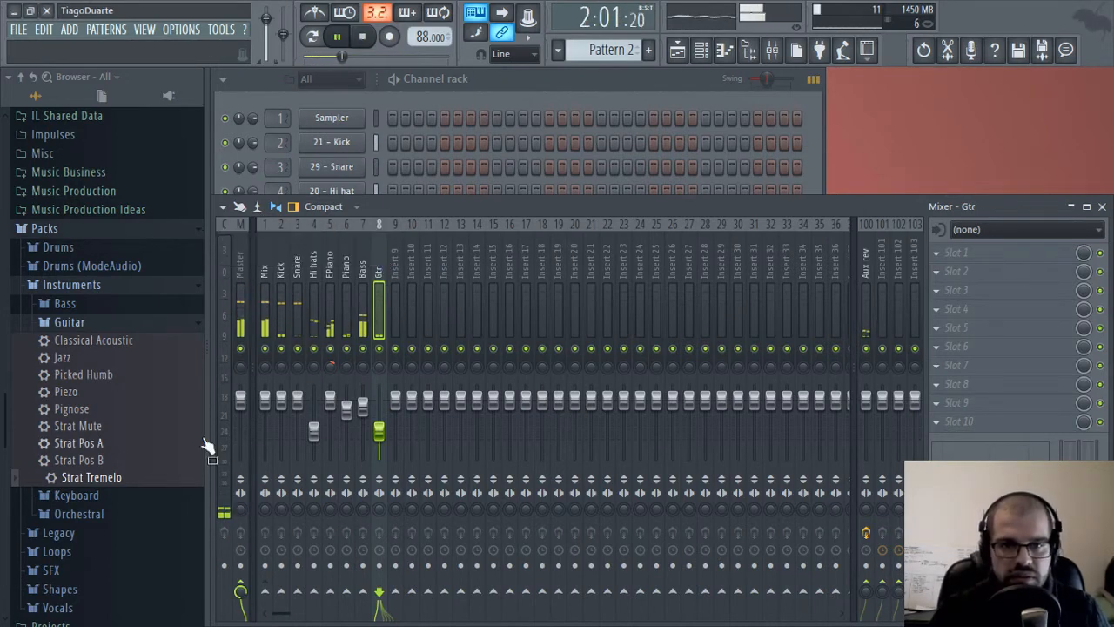
pyautogui.rightClick(265, 592)
pyautogui.click(322, 562)
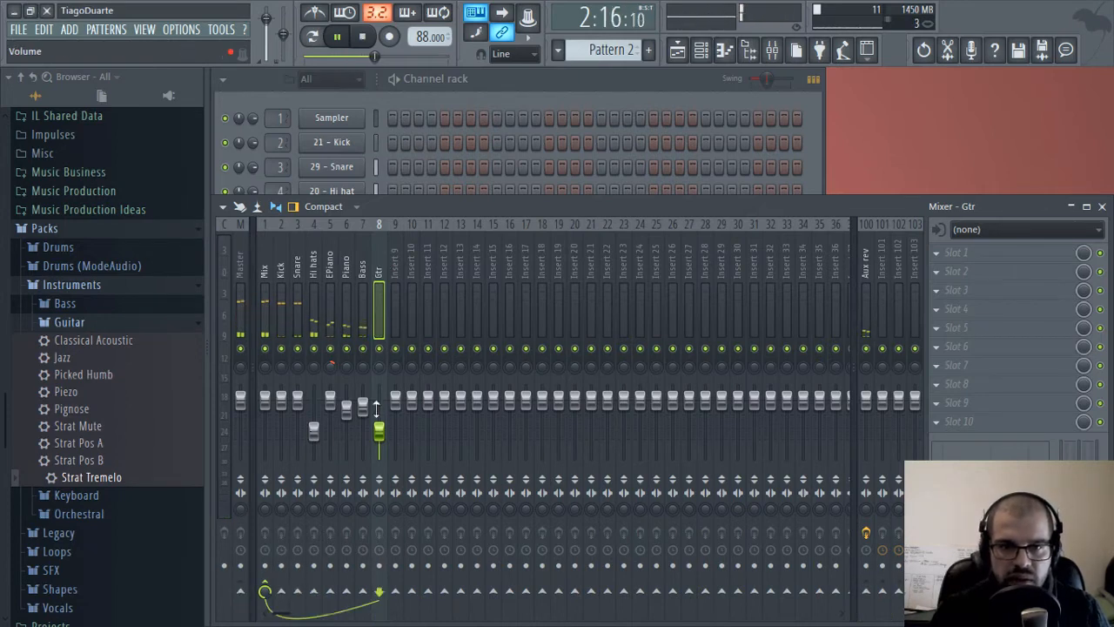
# Add Fruity Reeverb 2 to the Gtr track's first effect slot and load its Large Hall preset
pyautogui.click(974, 255)
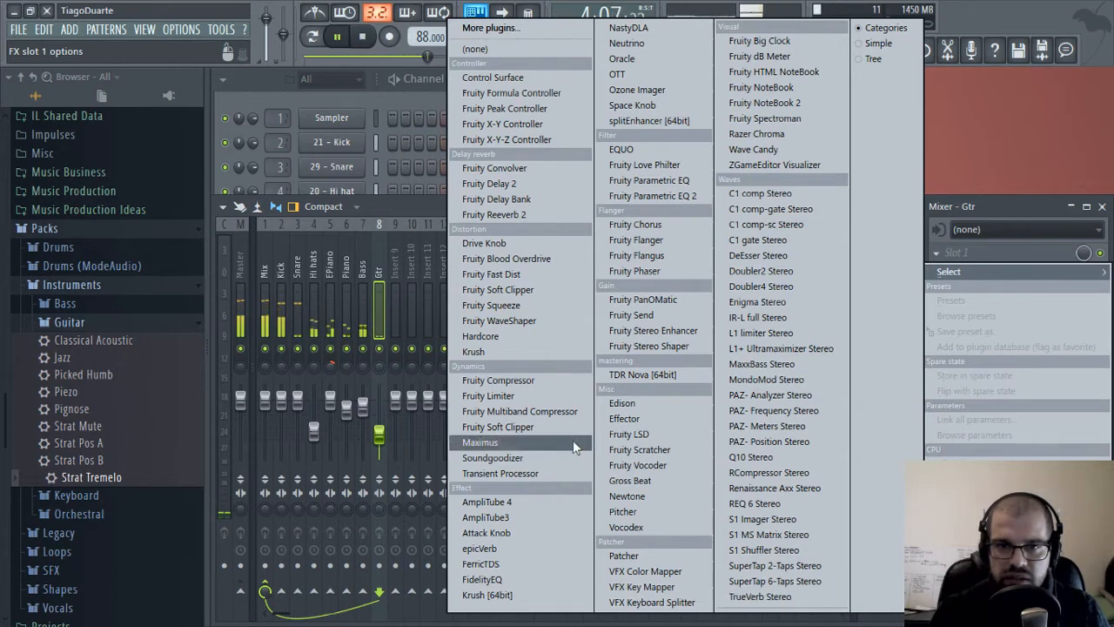
pyautogui.click(514, 220)
pyautogui.moveTo(636, 124); pyautogui.dragTo(433, 130)
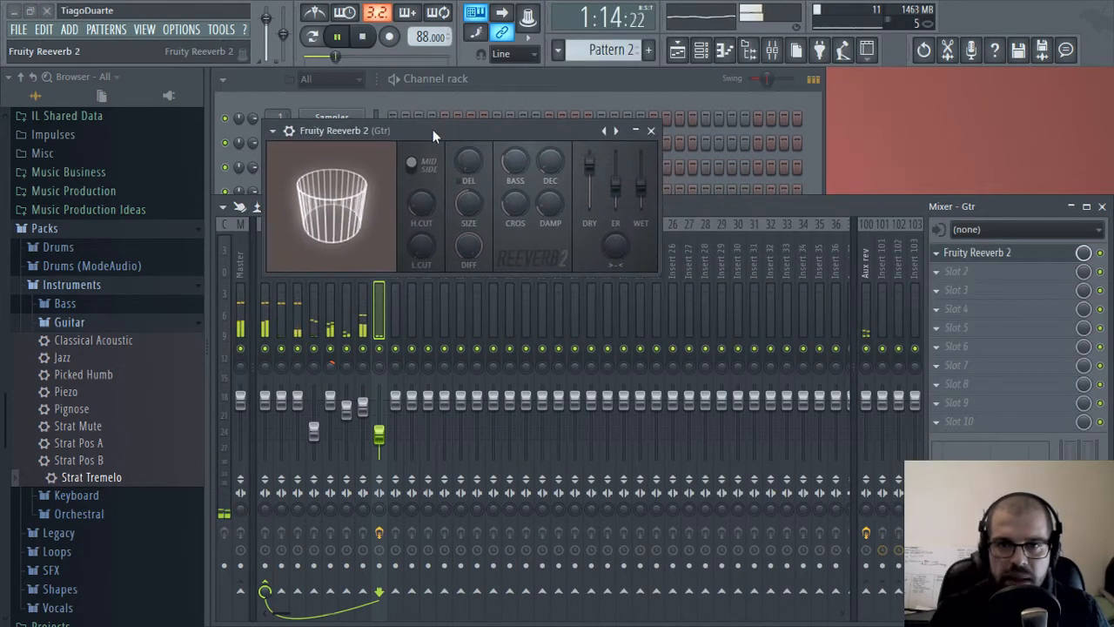
pyautogui.rightClick(616, 131)
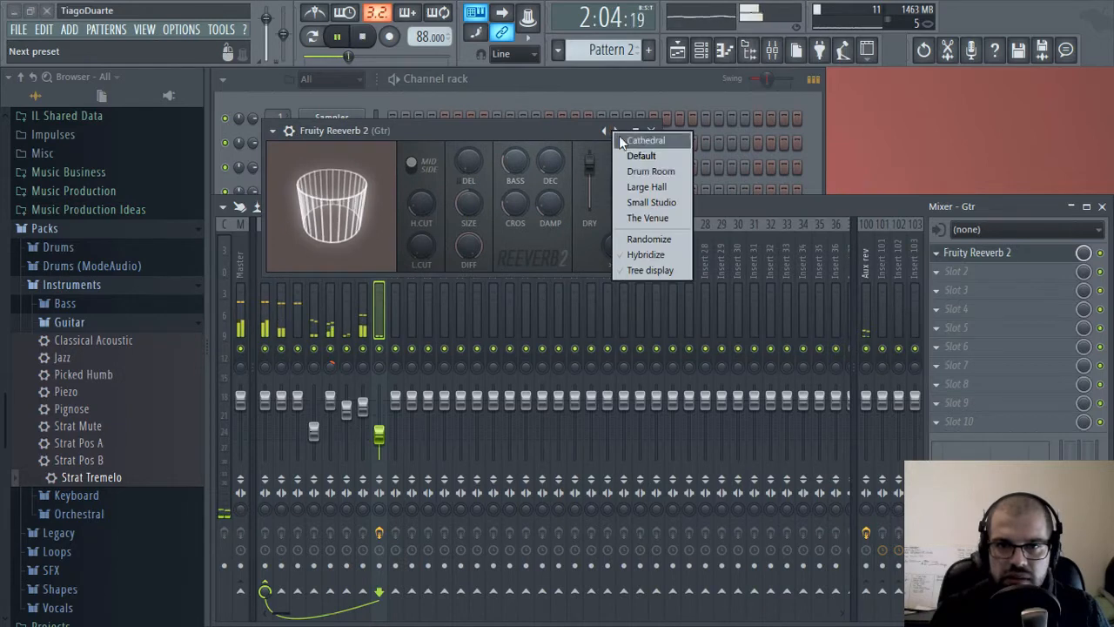
pyautogui.click(662, 189)
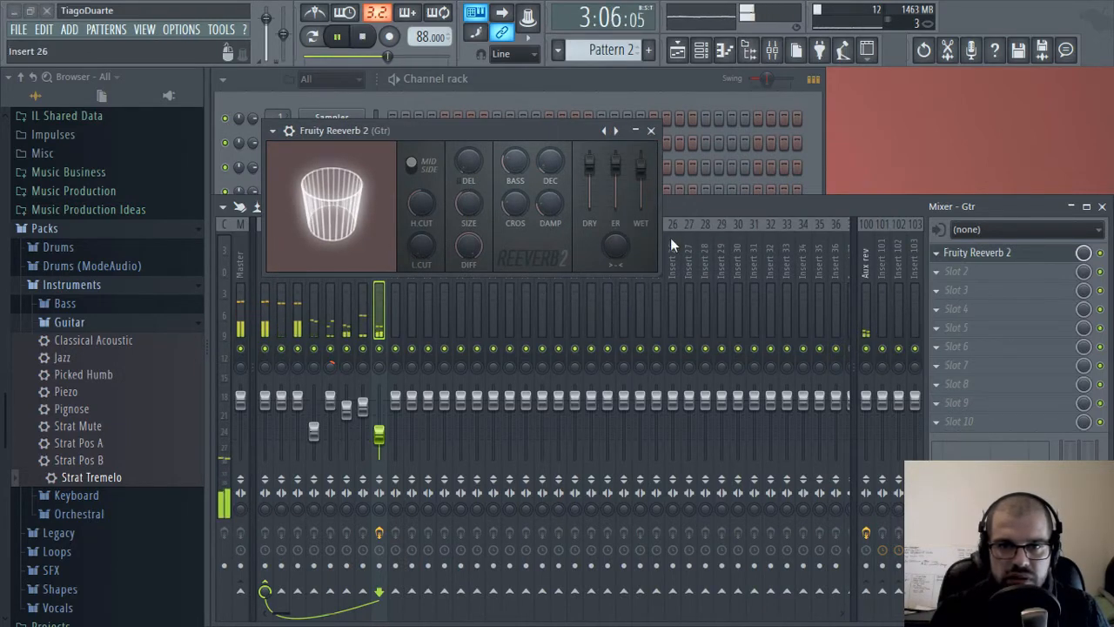
# Reduce the reverb's dry level slightly, close the plugin and lower the Gtr track's volume to about -19.0 dB
pyautogui.moveTo(591, 165); pyautogui.dragTo(591, 168)
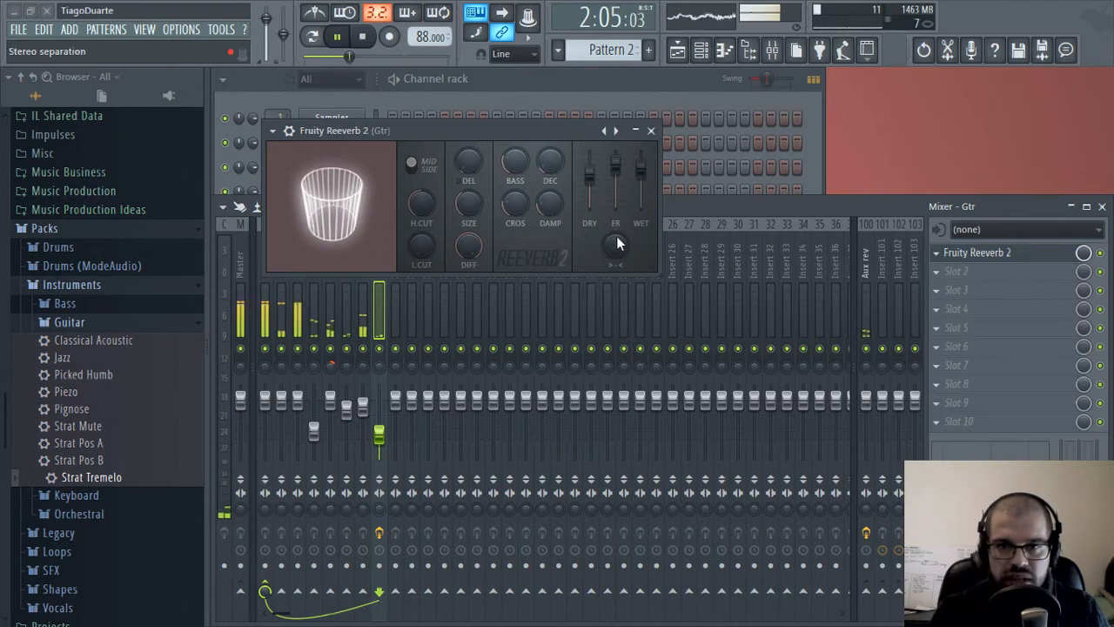
pyautogui.click(650, 131)
pyautogui.moveTo(382, 404); pyautogui.dragTo(384, 436)
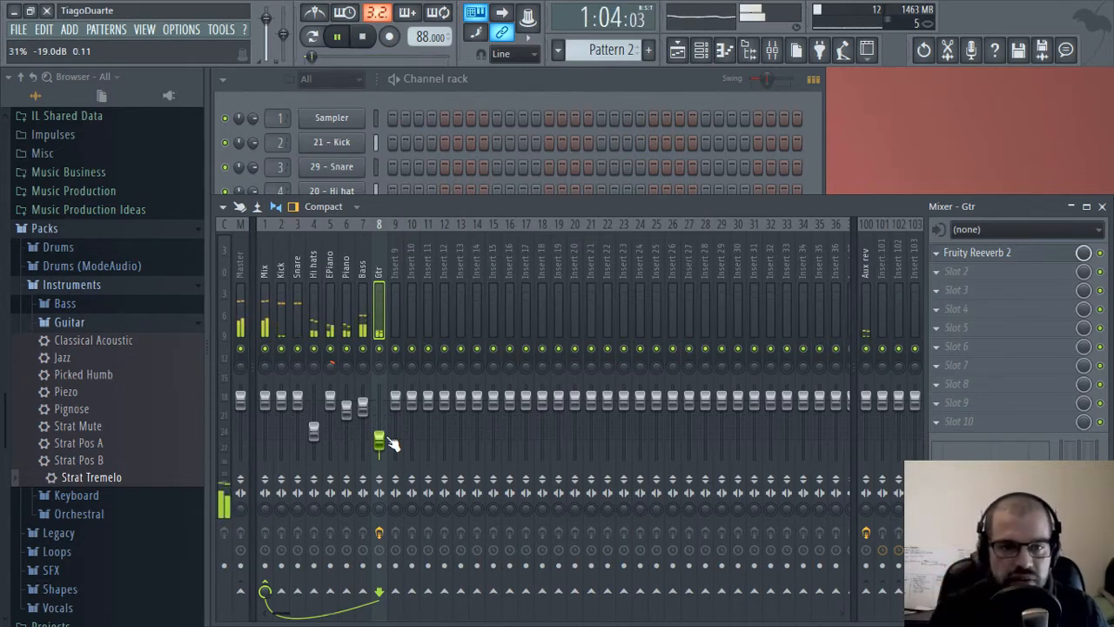
# Add Fruity Parametric EQ 2 to the Master track and load a preset with a high-pass and a low-pass band
pyautogui.click(265, 277)
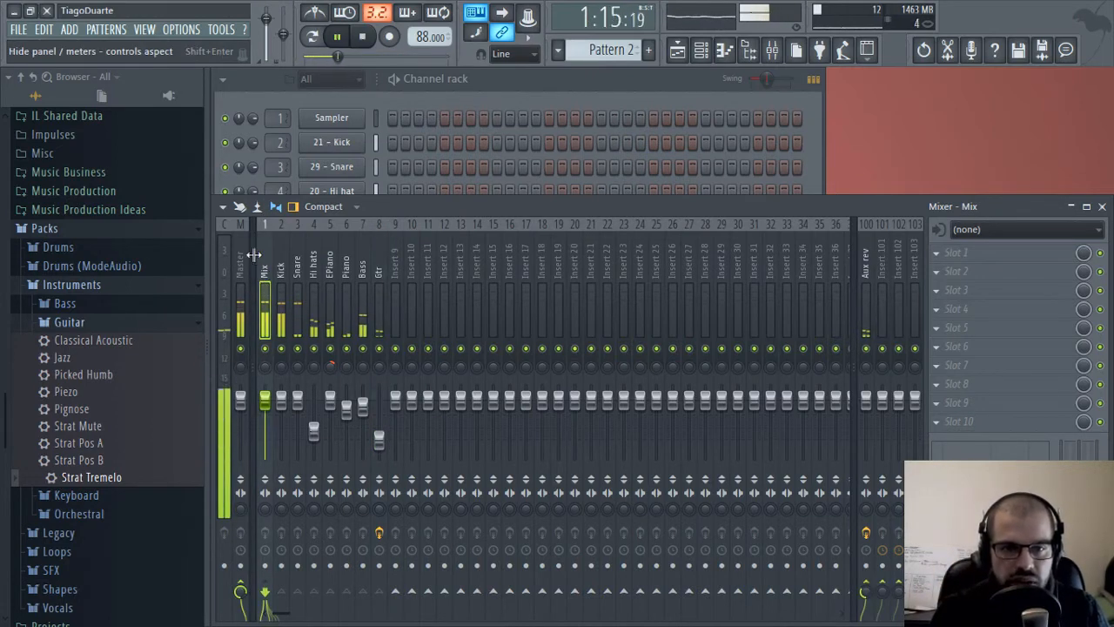
pyautogui.click(236, 264)
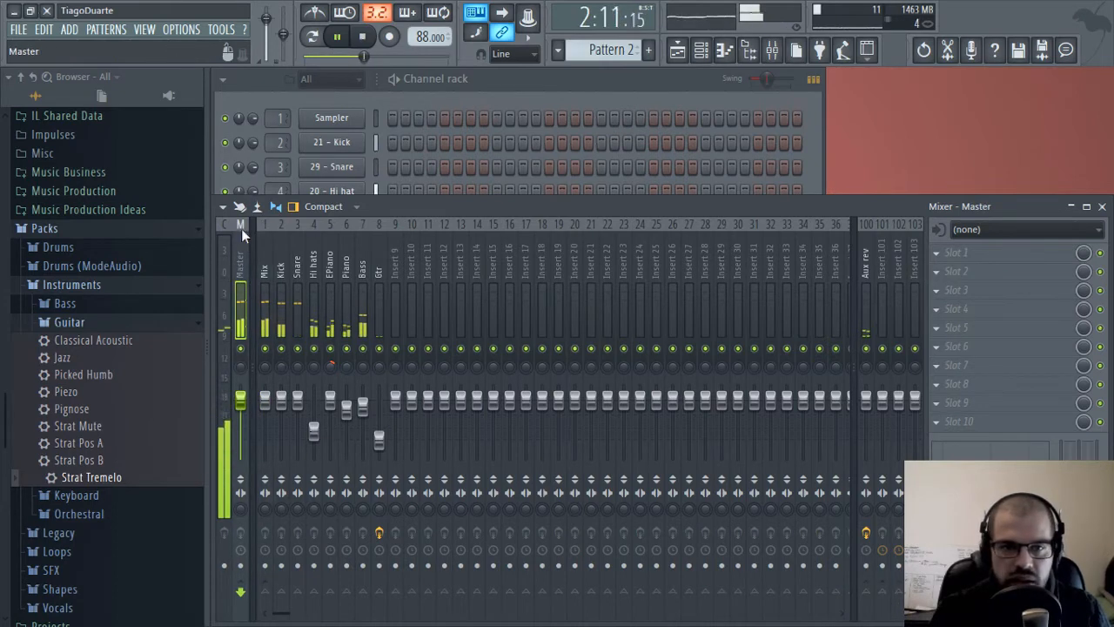
pyautogui.click(976, 257)
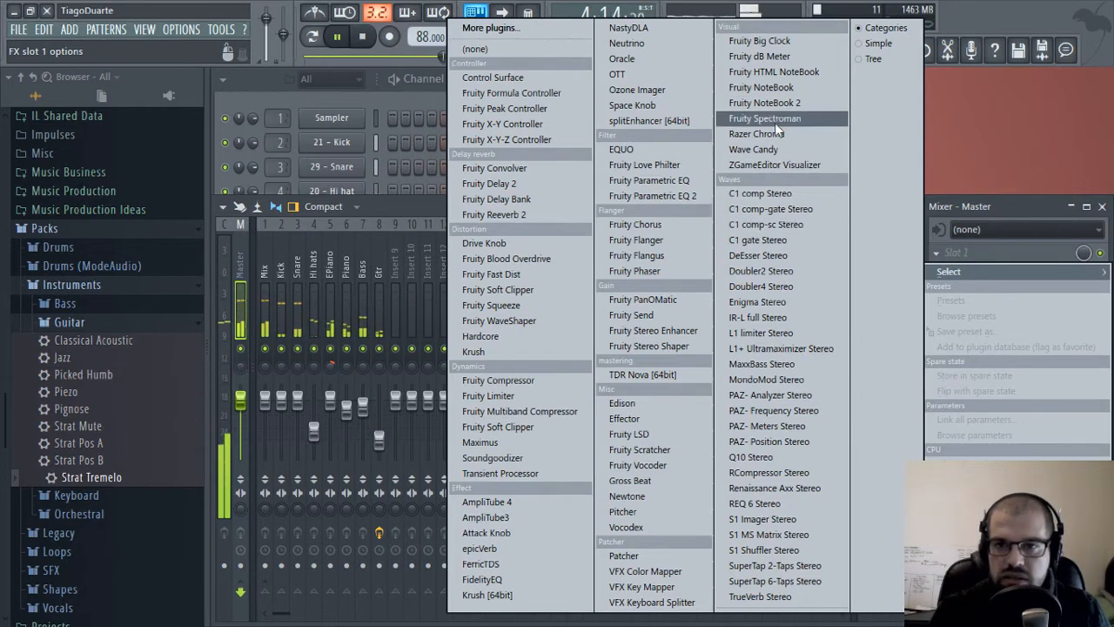
pyautogui.click(661, 195)
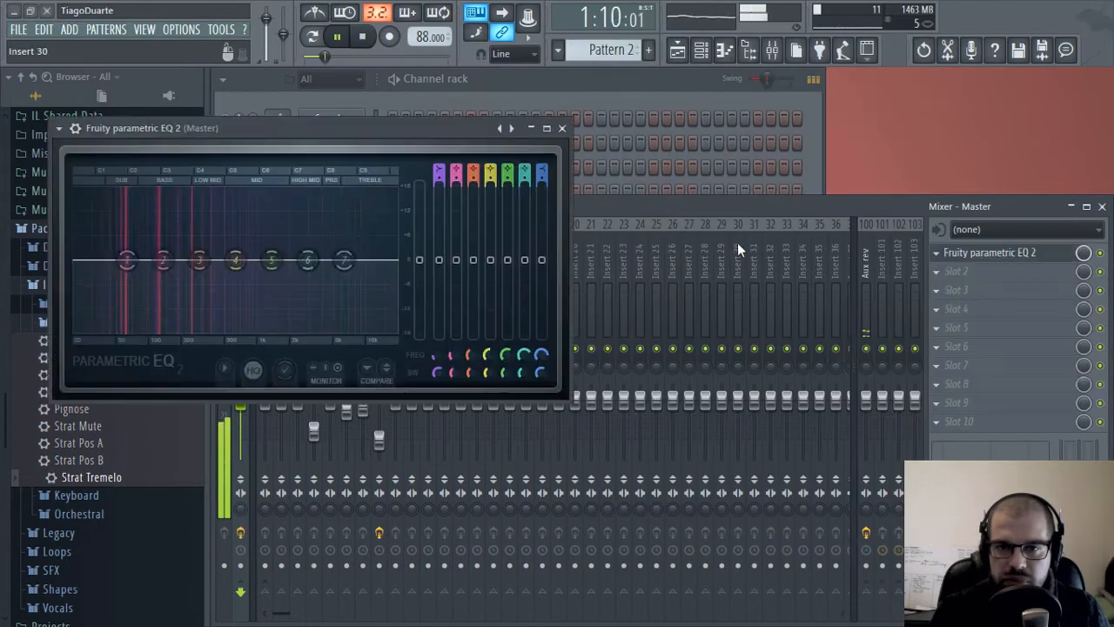
pyautogui.click(507, 128)
pyautogui.click(561, 160)
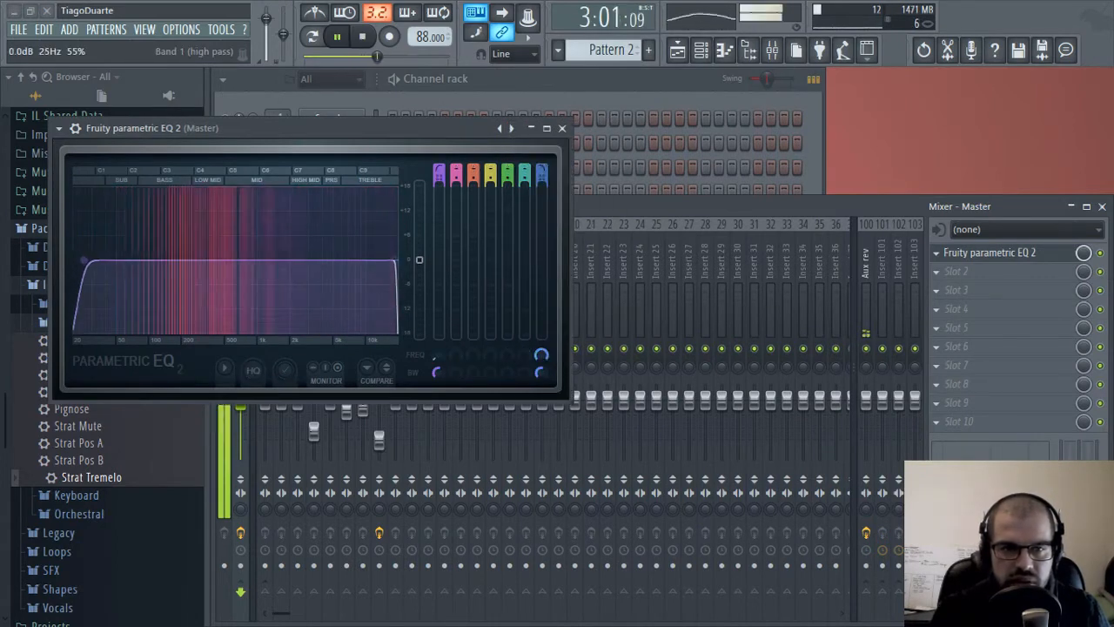
# Raise the Master EQ's band 1 high-pass cutoff to just below 50 Hz, set the band 7 low-pass to about 18585 Hz, and close the EQ
pyautogui.moveTo(74, 261); pyautogui.dragTo(106, 261)
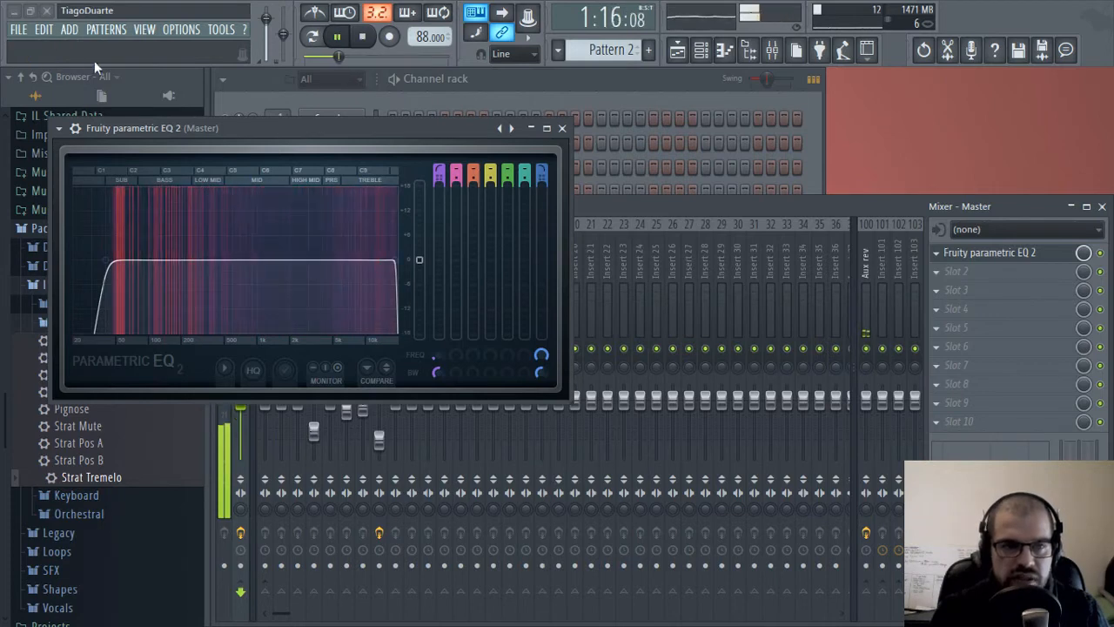
pyautogui.moveTo(441, 356); pyautogui.dragTo(439, 355)
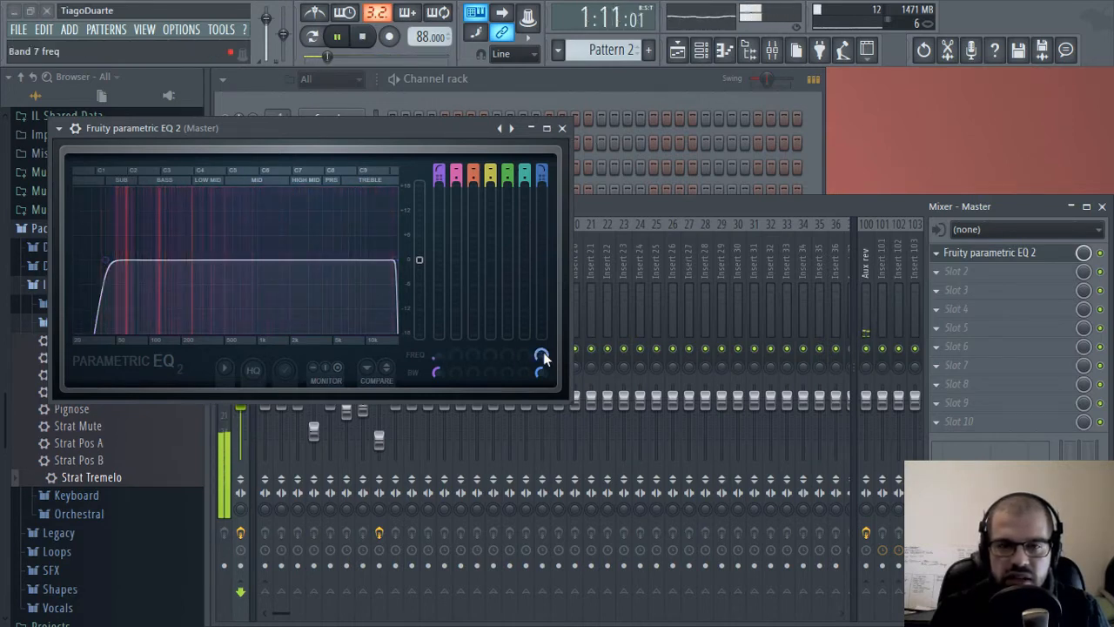
pyautogui.moveTo(543, 356); pyautogui.dragTo(543, 357)
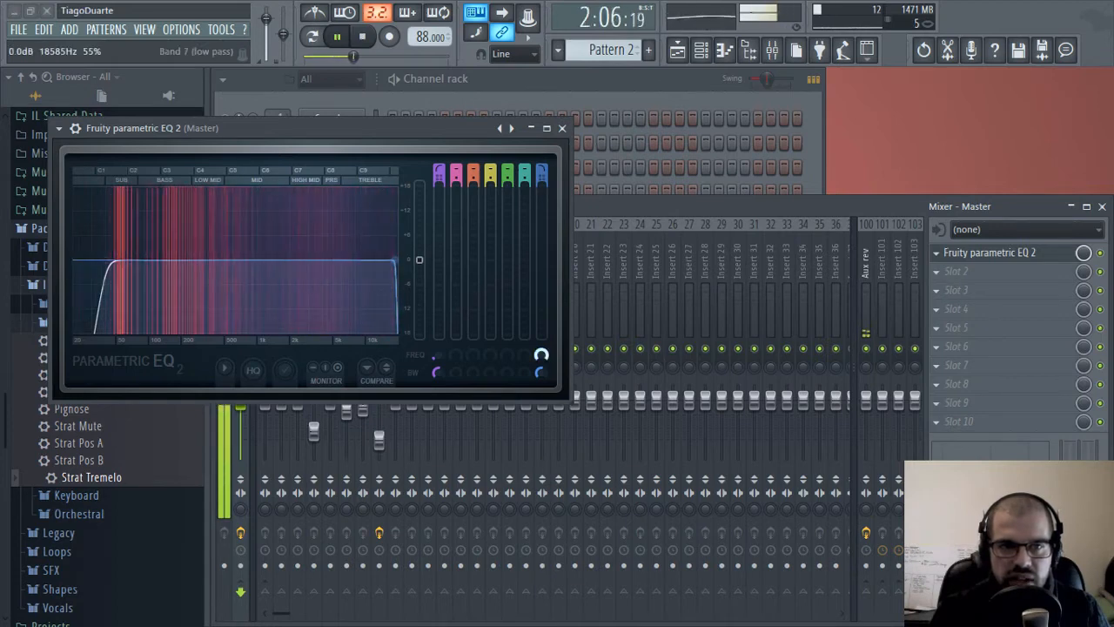
pyautogui.click(562, 128)
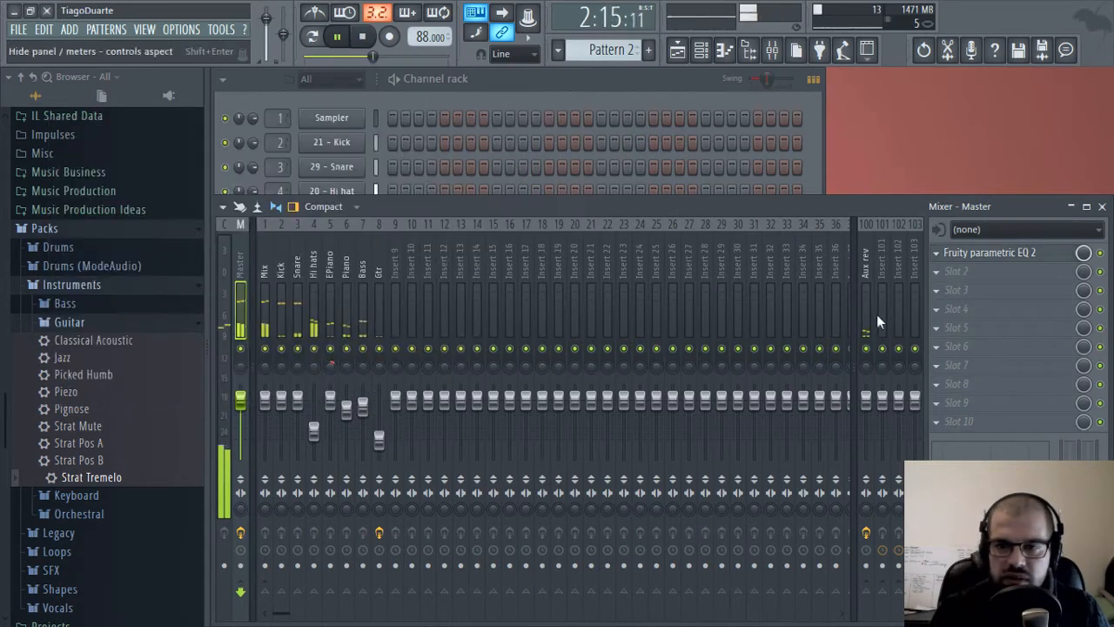
# Add FerricTDS to the Master's second effect slot with Dynamics at 0.50 and Saturation at its midpoint, and close it
pyautogui.click(964, 271)
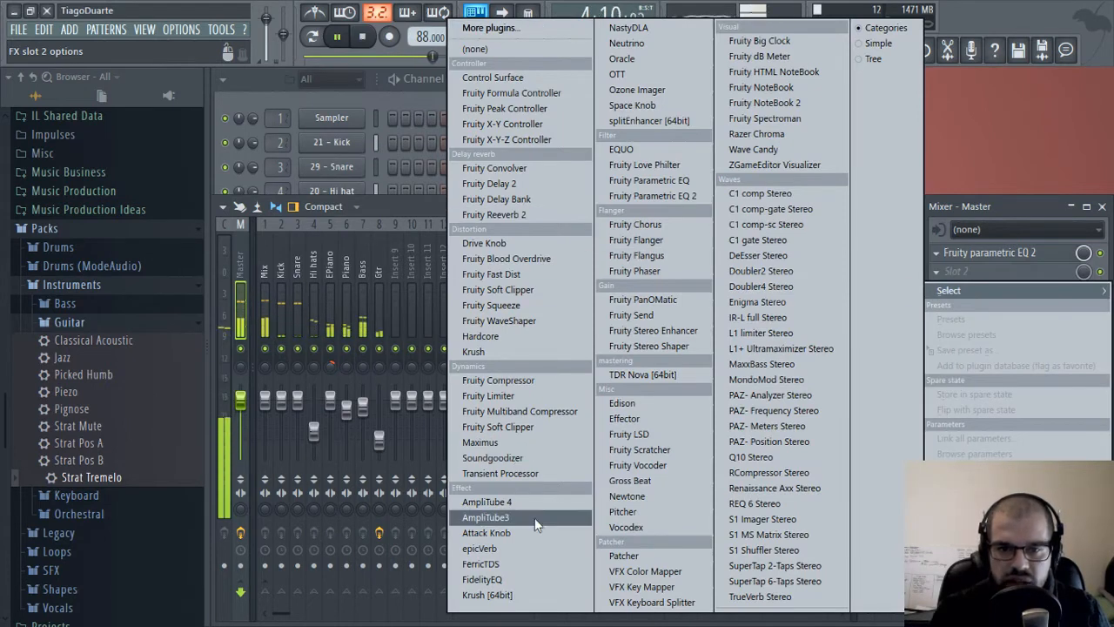
pyautogui.click(502, 565)
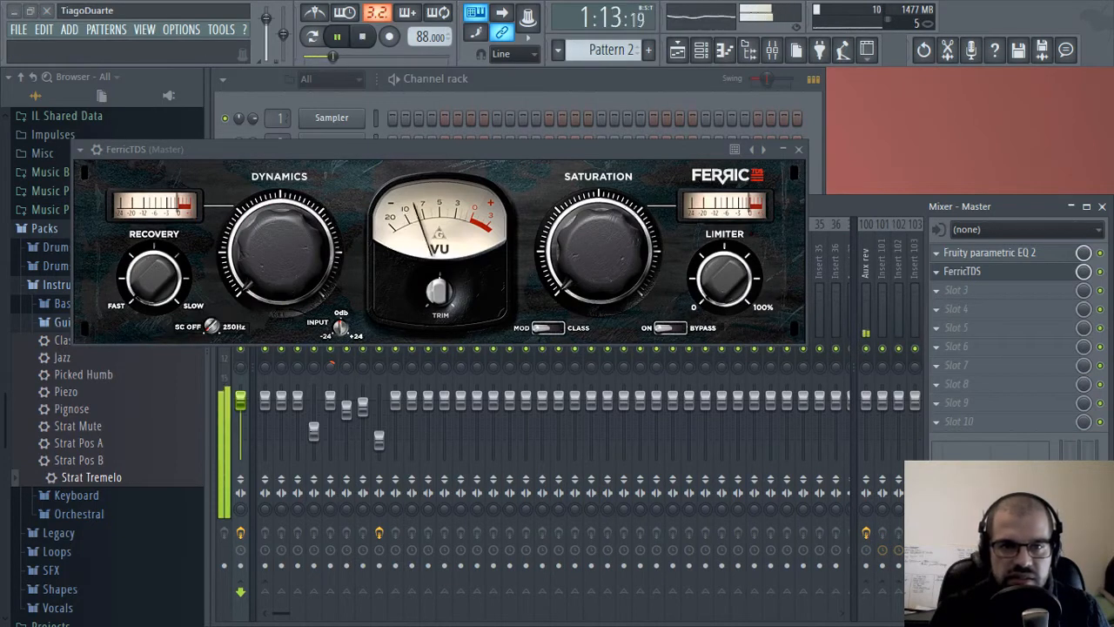
pyautogui.moveTo(322, 294); pyautogui.dragTo(322, 218)
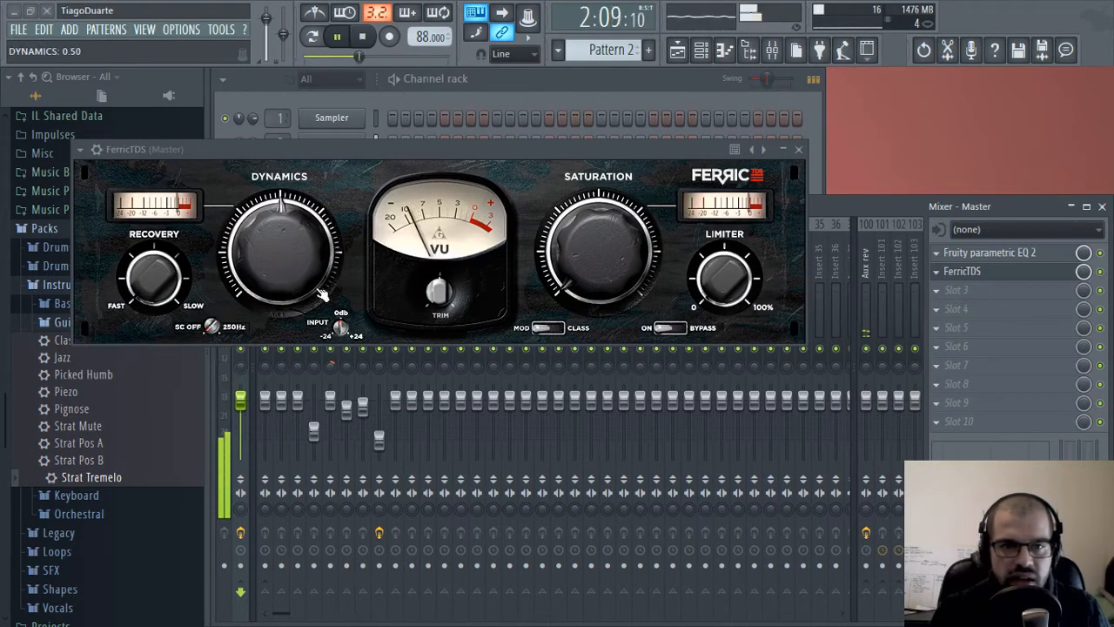
pyautogui.moveTo(599, 270); pyautogui.dragTo(599, 193)
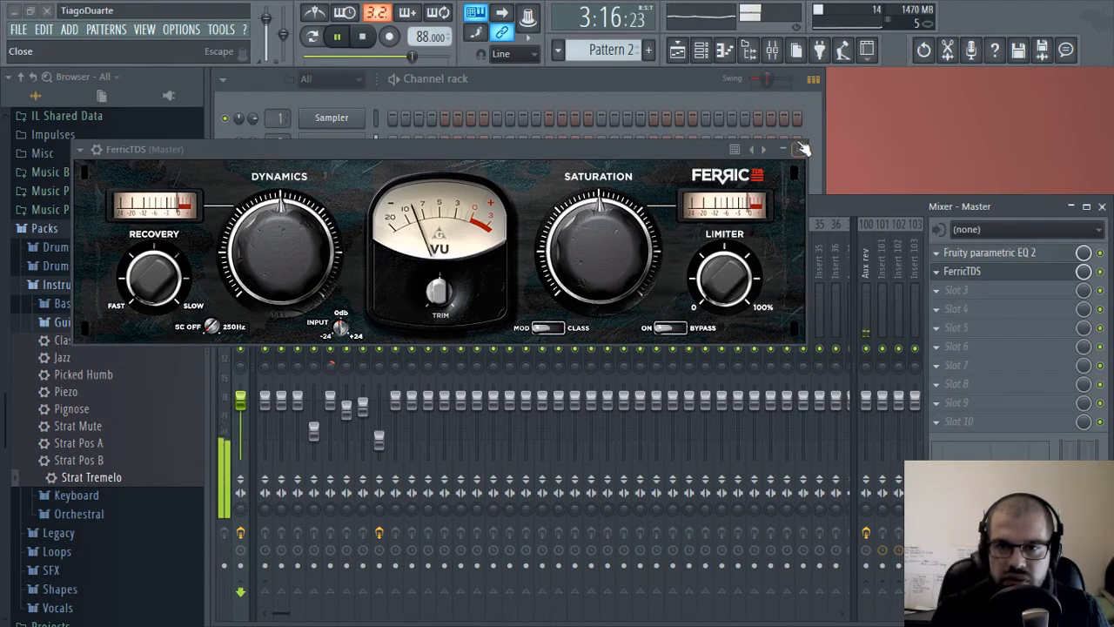
pyautogui.click(803, 149)
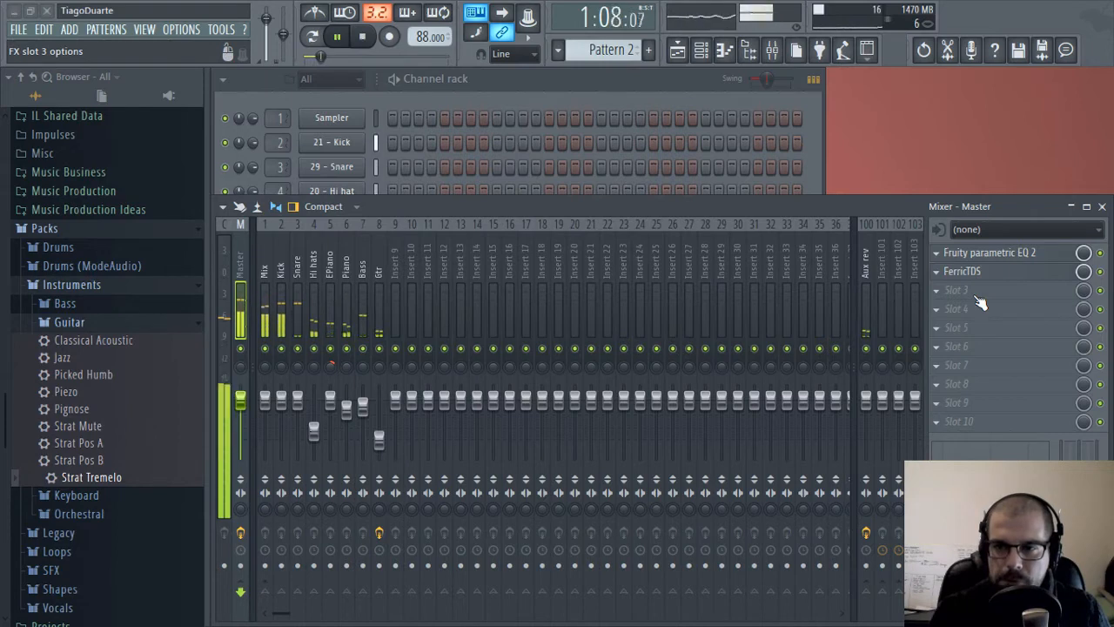
# Add Maximus to the Master track's third effect slot
pyautogui.click(977, 296)
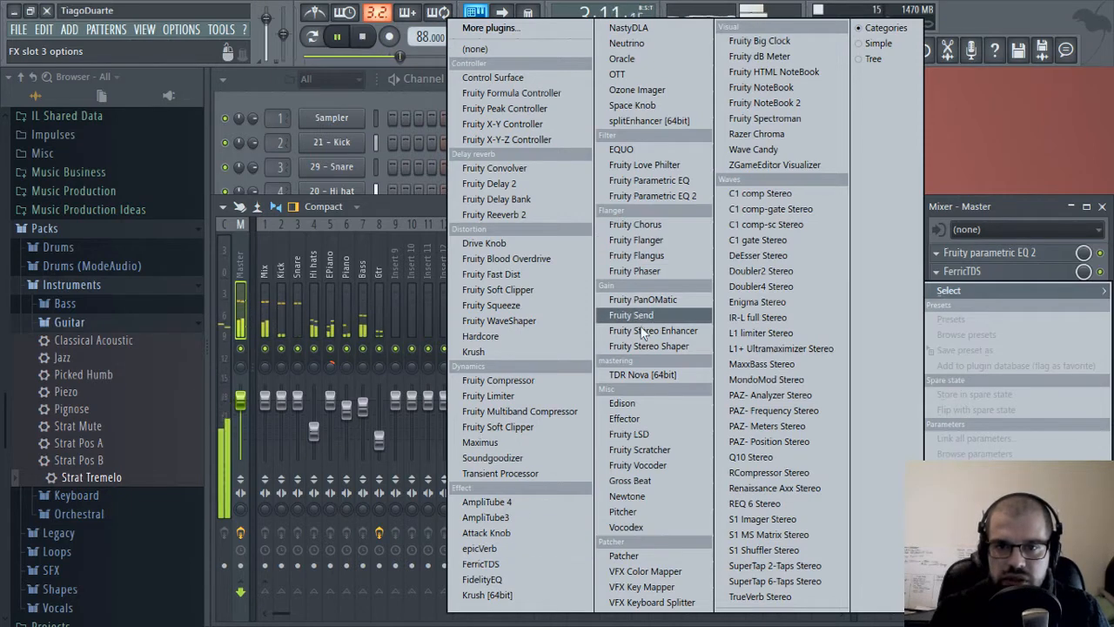
pyautogui.click(495, 443)
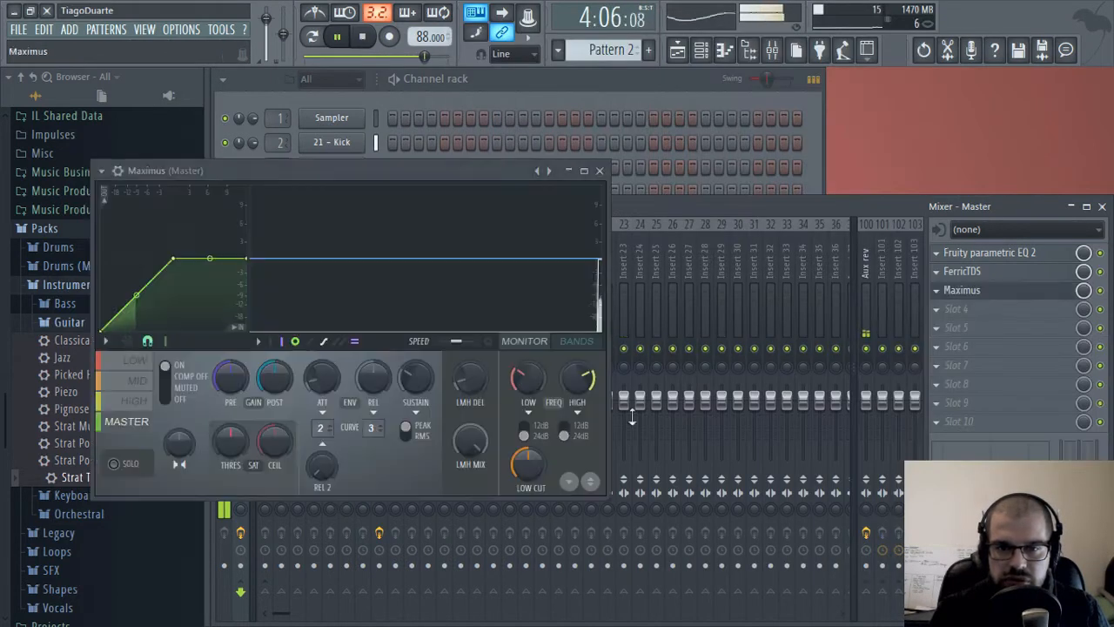
pyautogui.moveTo(432, 166); pyautogui.dragTo(502, 179)
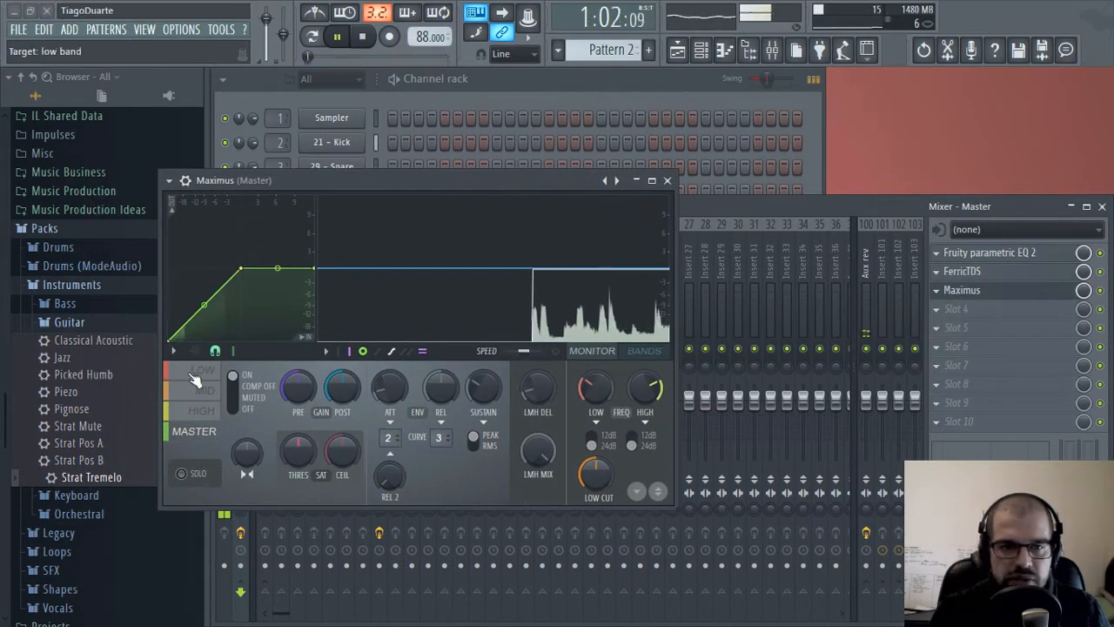
# Solo the low band in Maximus and narrow its stereo separation
pyautogui.click(203, 370)
pyautogui.click(181, 474)
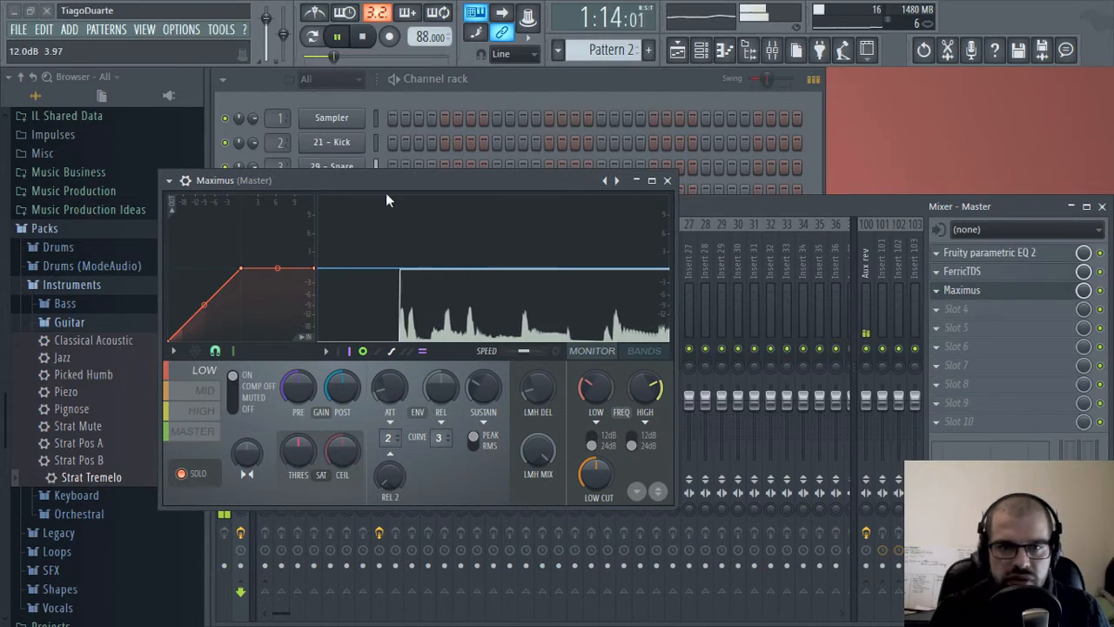
pyautogui.moveTo(396, 181); pyautogui.dragTo(552, 93)
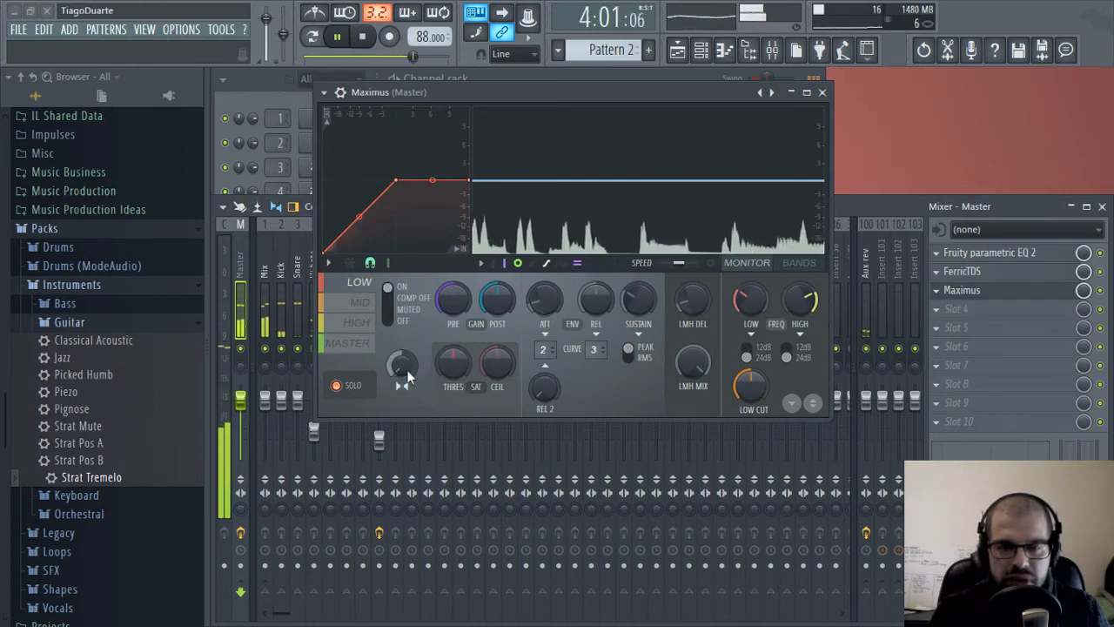
pyautogui.moveTo(405, 372)
pyautogui.mouseDown()
pyautogui.moveTo(406, 385)
pyautogui.moveTo(406, 362)
pyautogui.mouseUp()
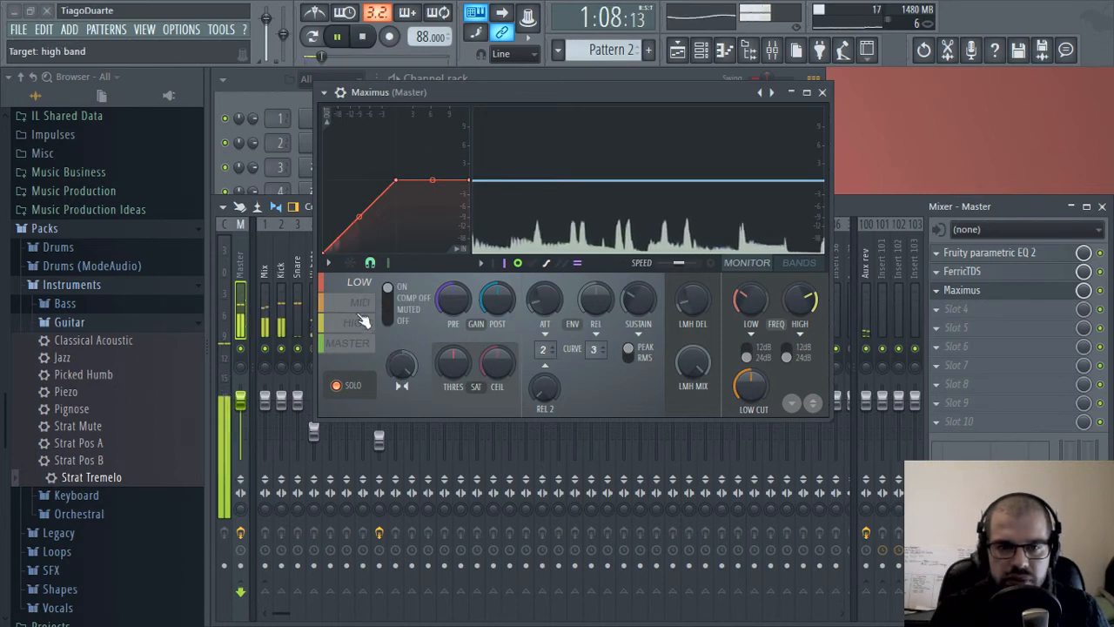
# Show the frequency bands in Maximus and set the low crossover to 295 Hz, auditioning the mid and low bands
pyautogui.click(364, 301)
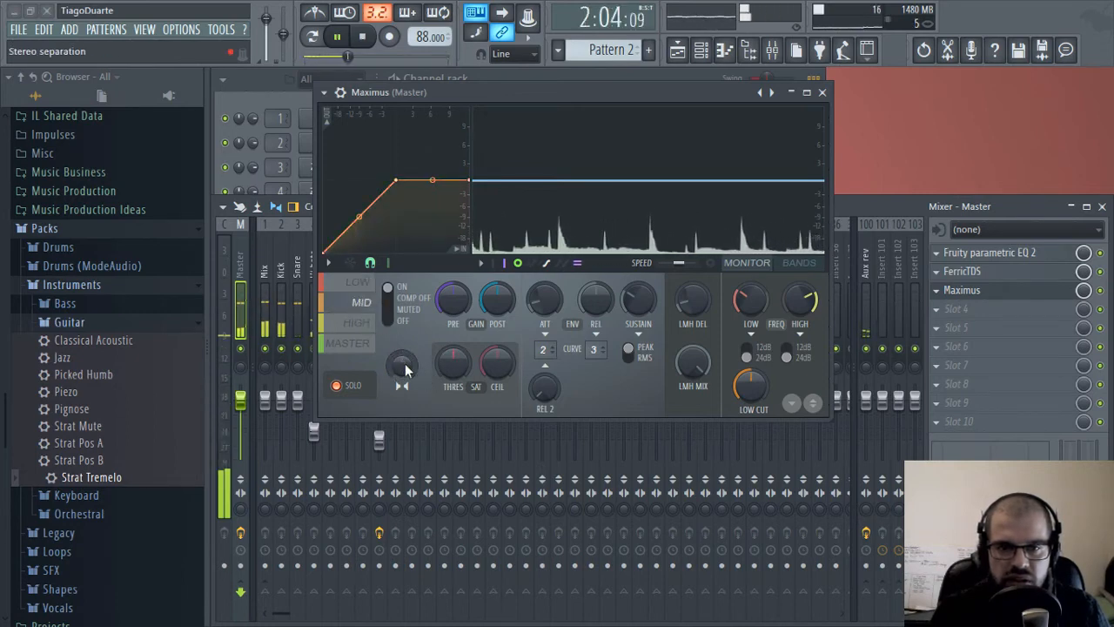
pyautogui.click(810, 265)
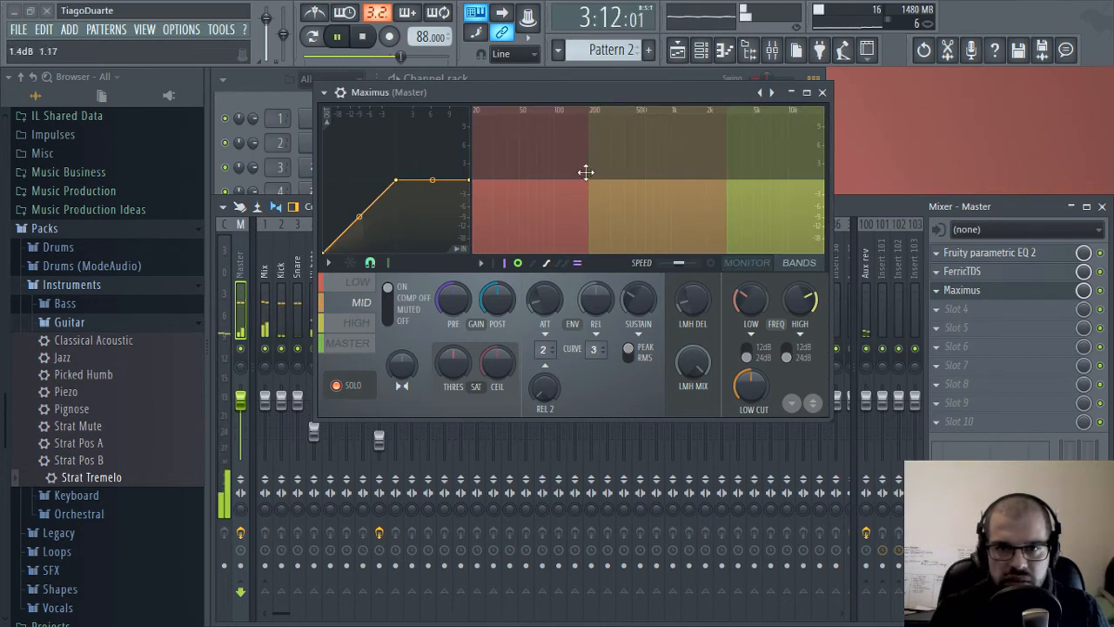
pyautogui.moveTo(750, 299); pyautogui.dragTo(751, 284)
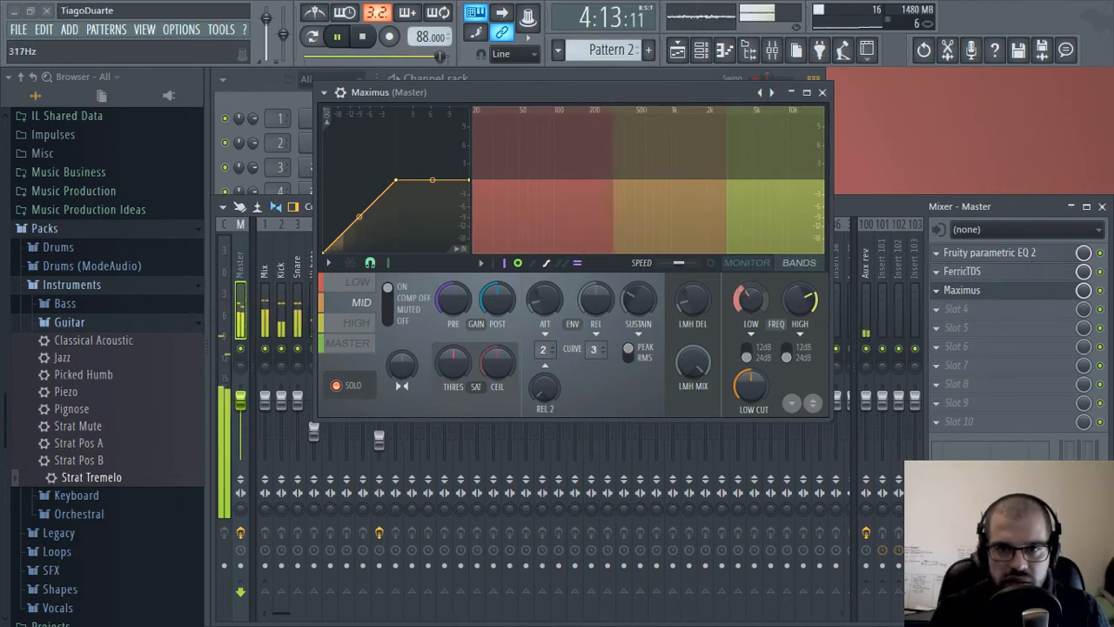
pyautogui.click(359, 283)
pyautogui.moveTo(759, 304); pyautogui.dragTo(759, 310)
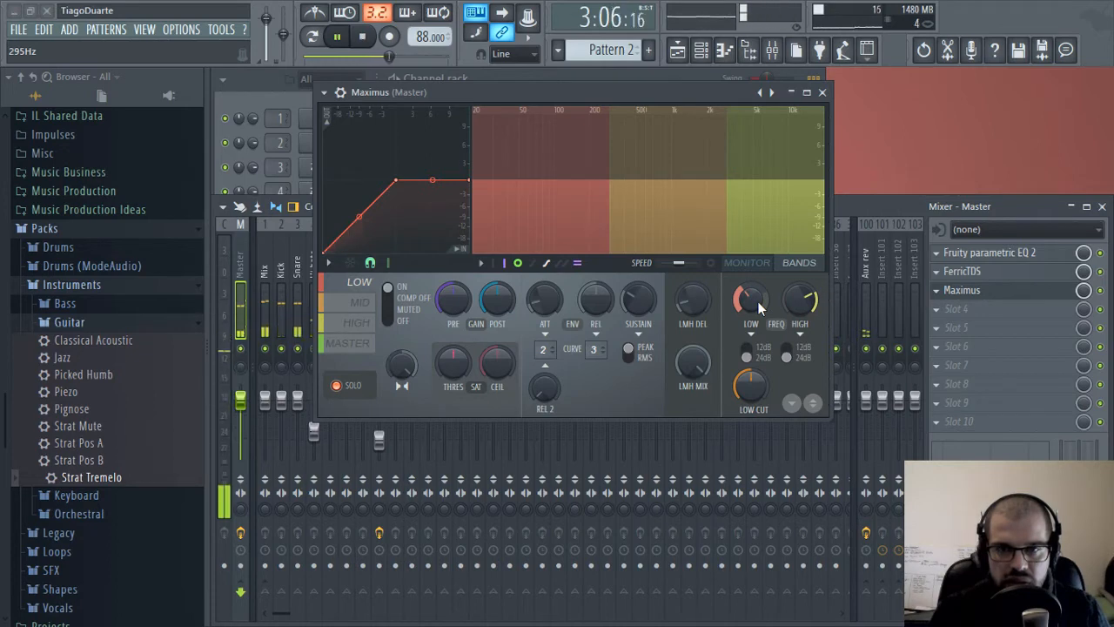
# Raise the high crossover to just below 5 kHz and set the mid band's stereo separation to 52% separated
pyautogui.click(359, 302)
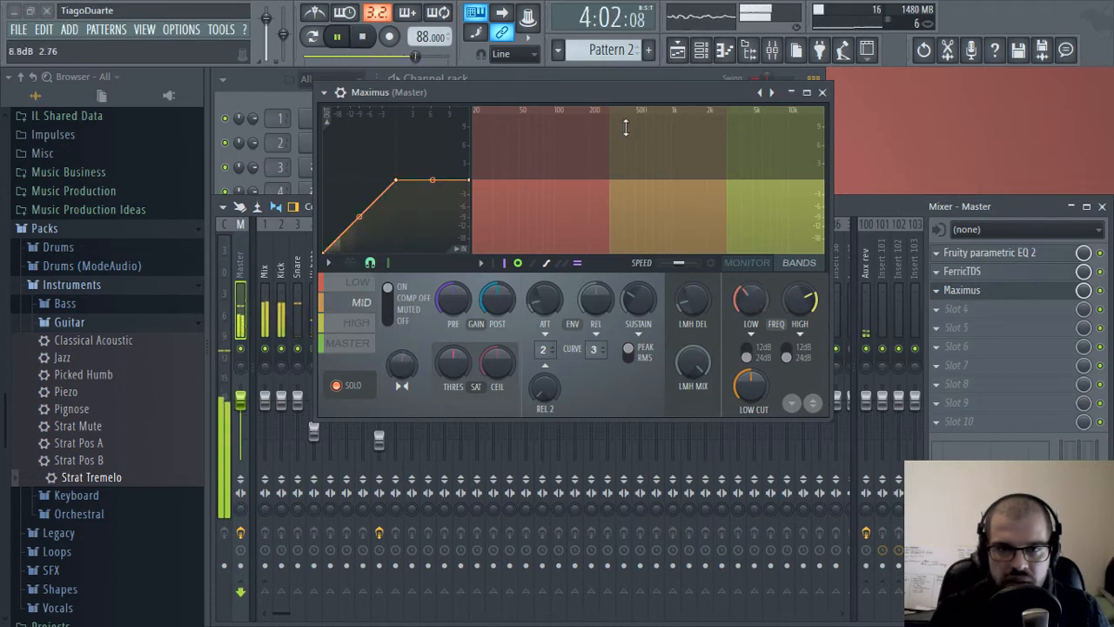
pyautogui.moveTo(801, 301); pyautogui.dragTo(801, 294)
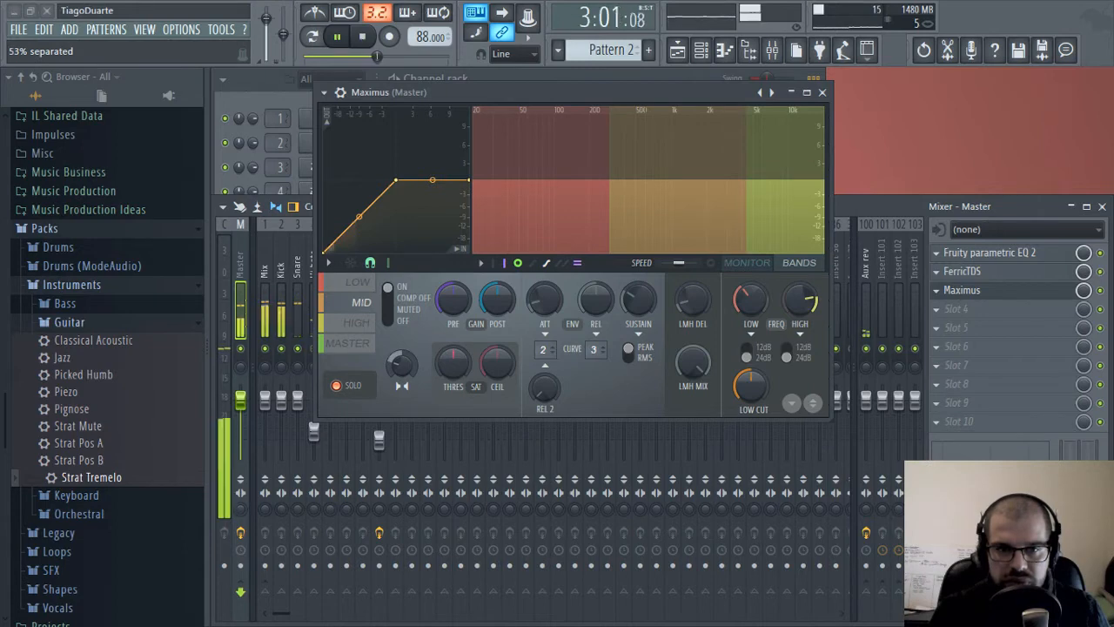
pyautogui.moveTo(401, 364); pyautogui.dragTo(402, 366)
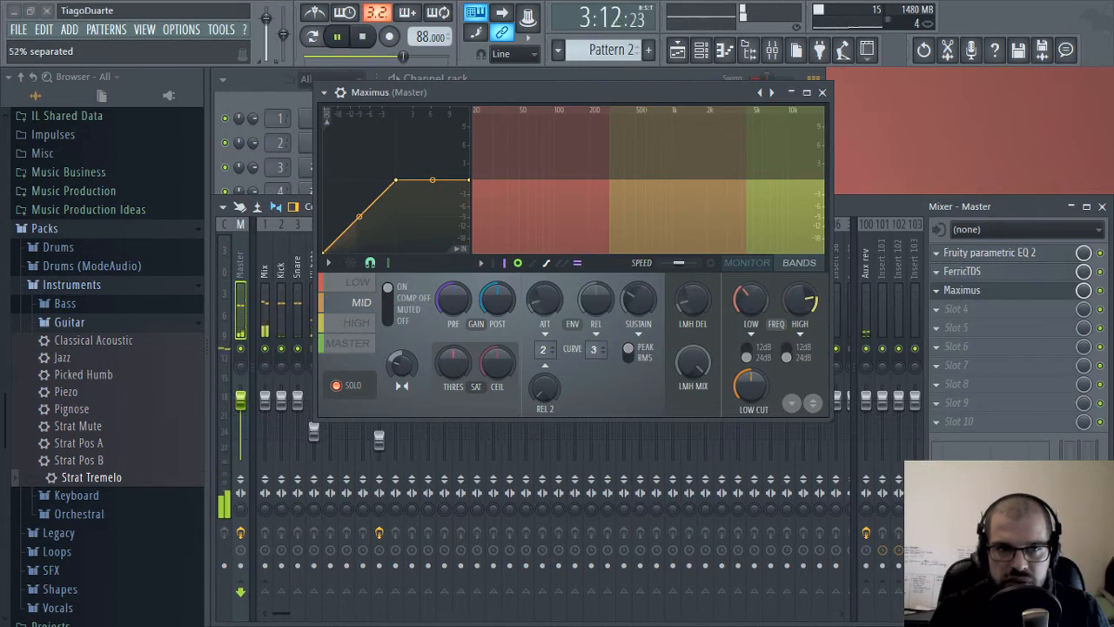
# Widen the high band's stereo separation in Maximus and close the plugin
pyautogui.click(357, 322)
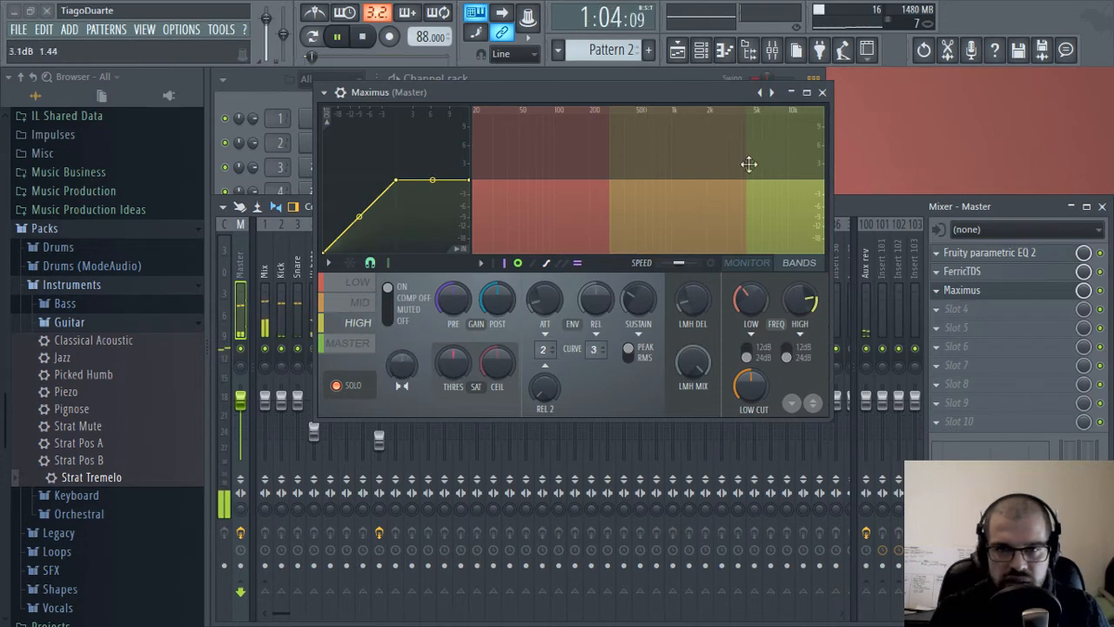
pyautogui.moveTo(405, 364); pyautogui.dragTo(405, 383)
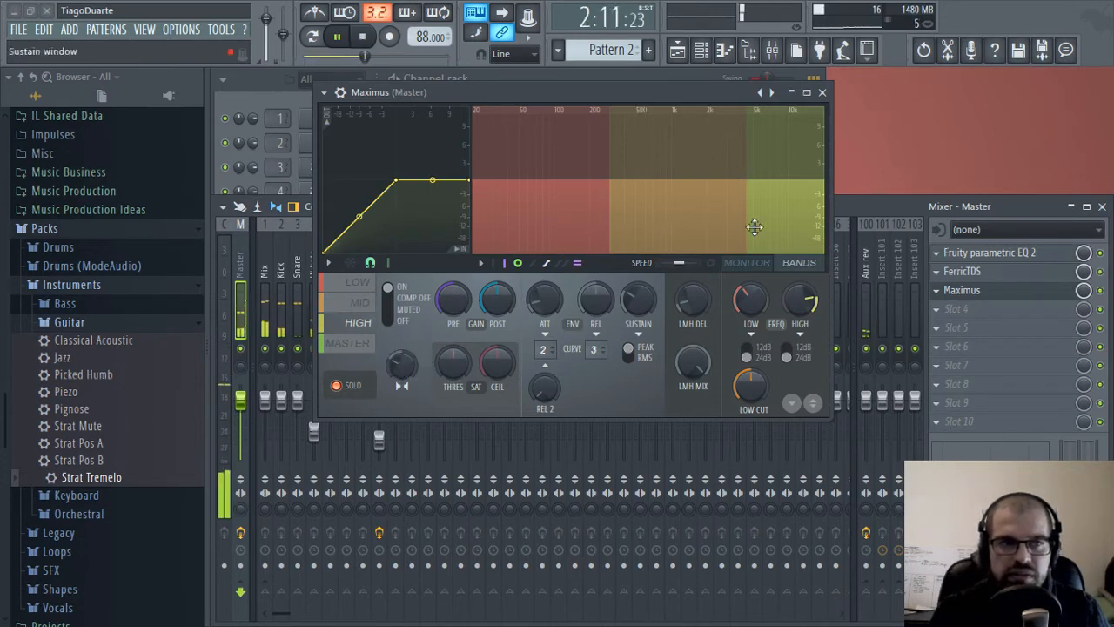
pyautogui.click(952, 290)
pyautogui.click(953, 290)
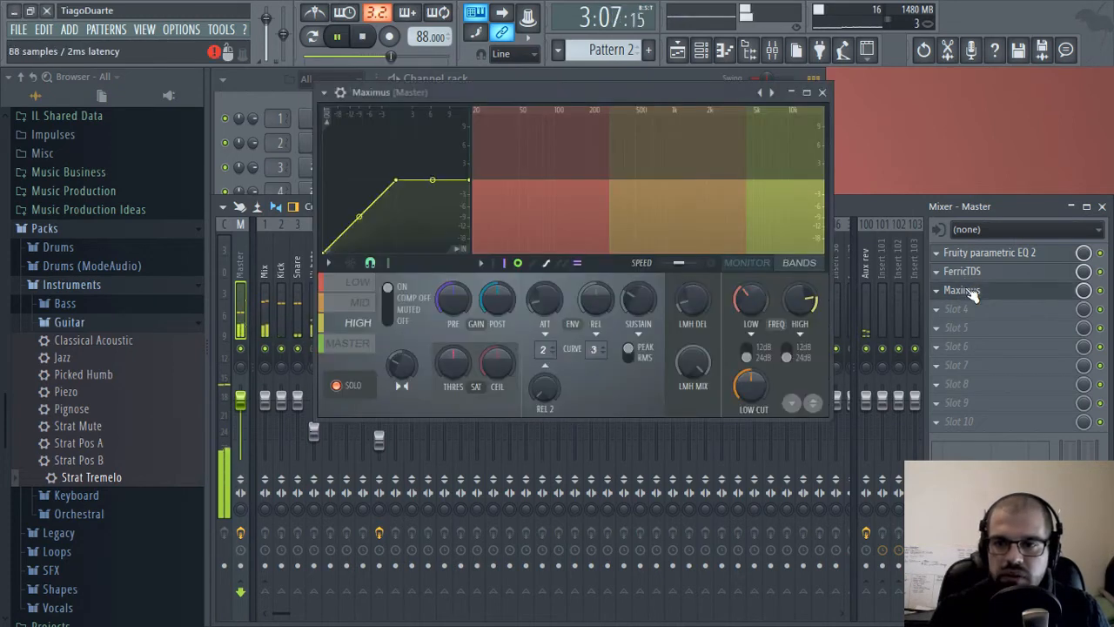
pyautogui.click(822, 91)
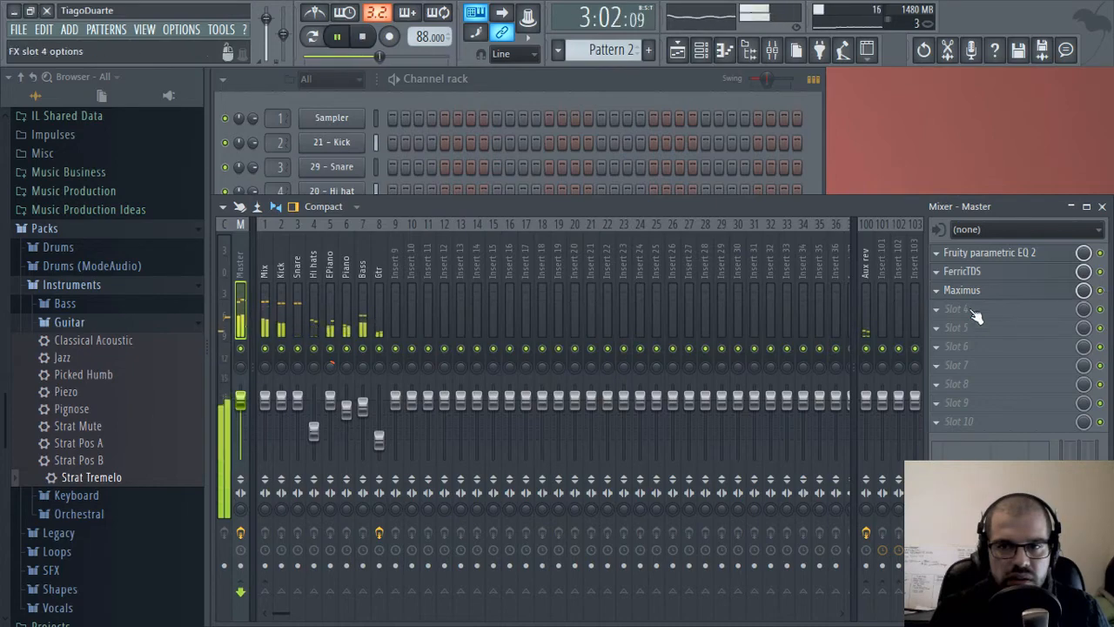
# Add L1 limiter Stereo to the Master's fourth effect slot with auto release on and the threshold at -8.2 dB
pyautogui.click(969, 306)
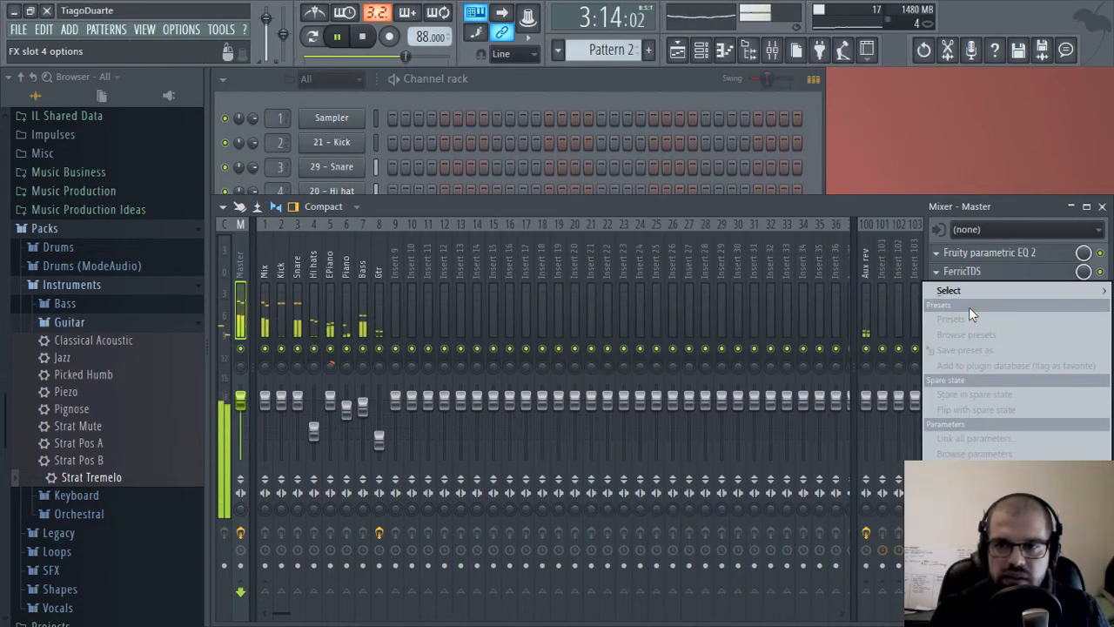
pyautogui.moveTo(963, 290)
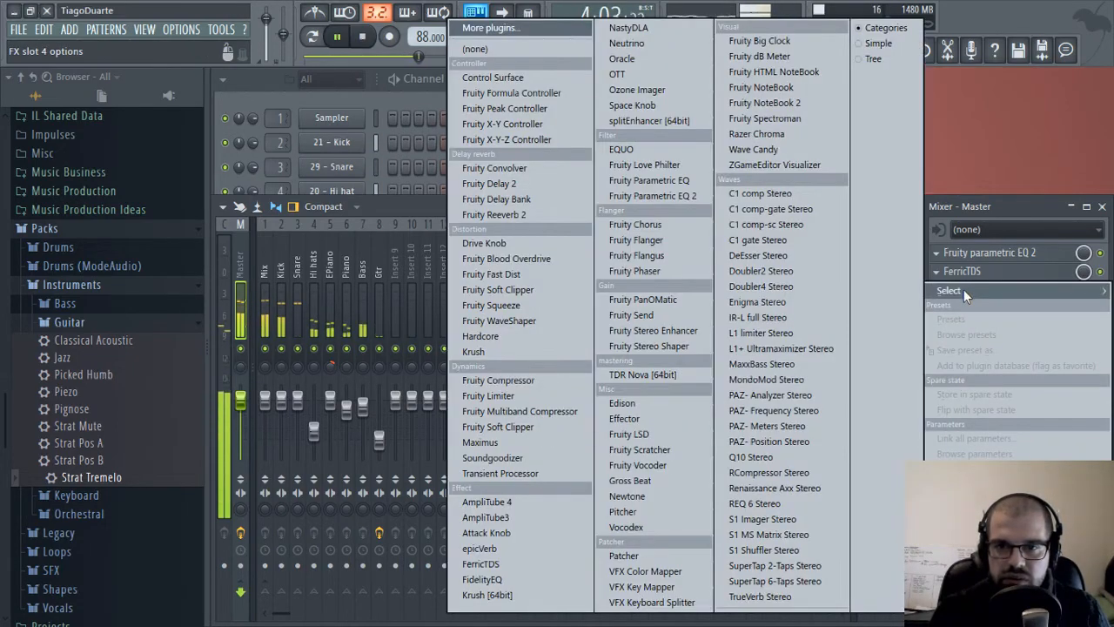
pyautogui.click(769, 336)
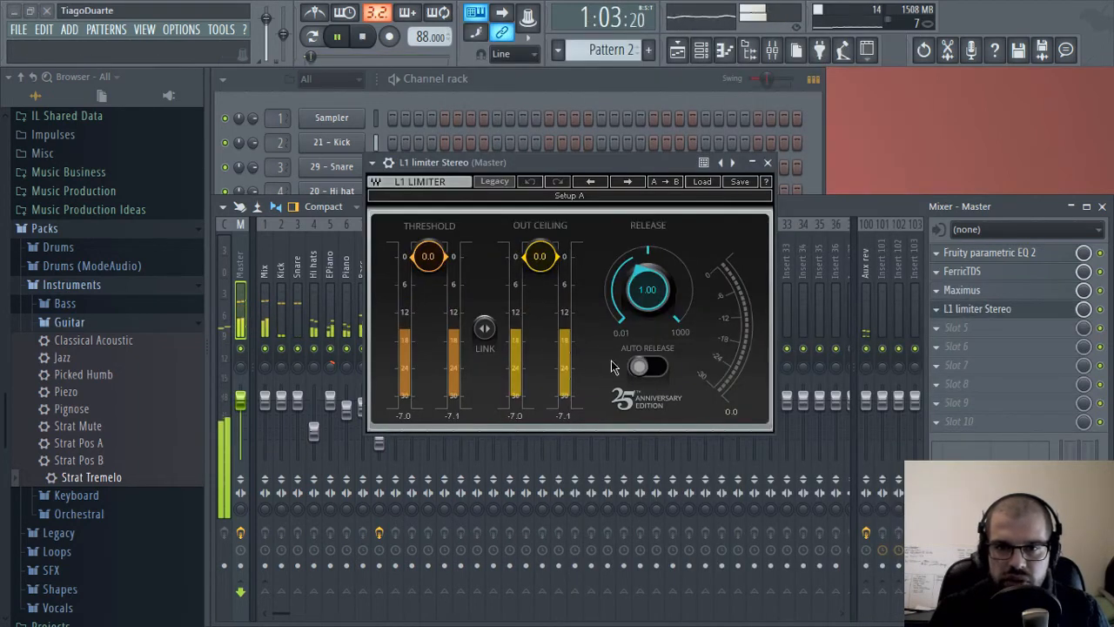
pyautogui.moveTo(427, 256); pyautogui.dragTo(428, 276)
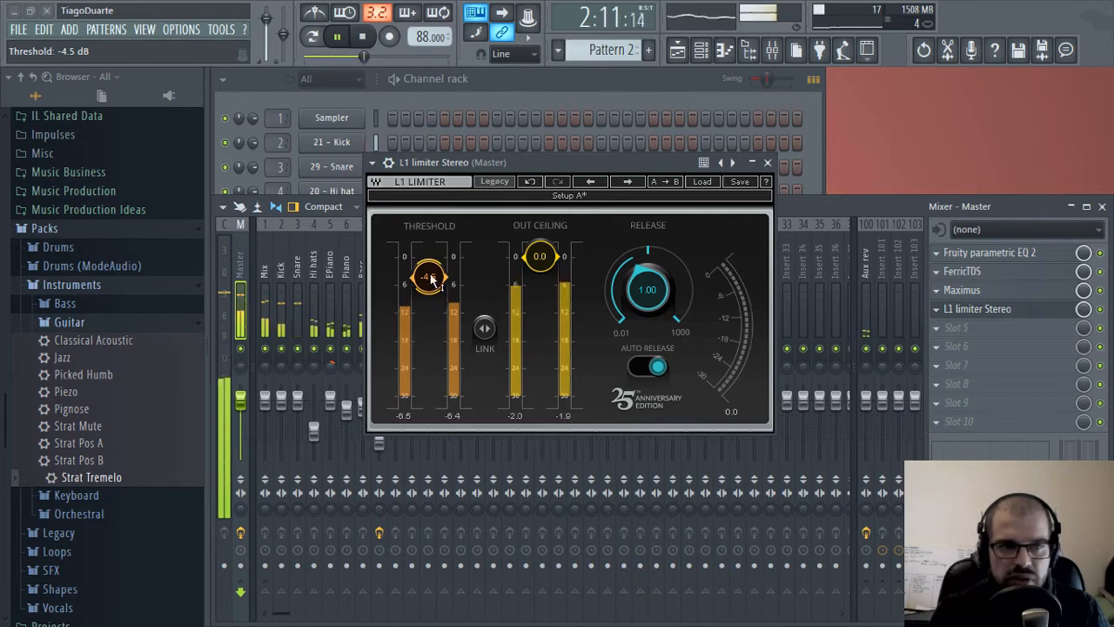
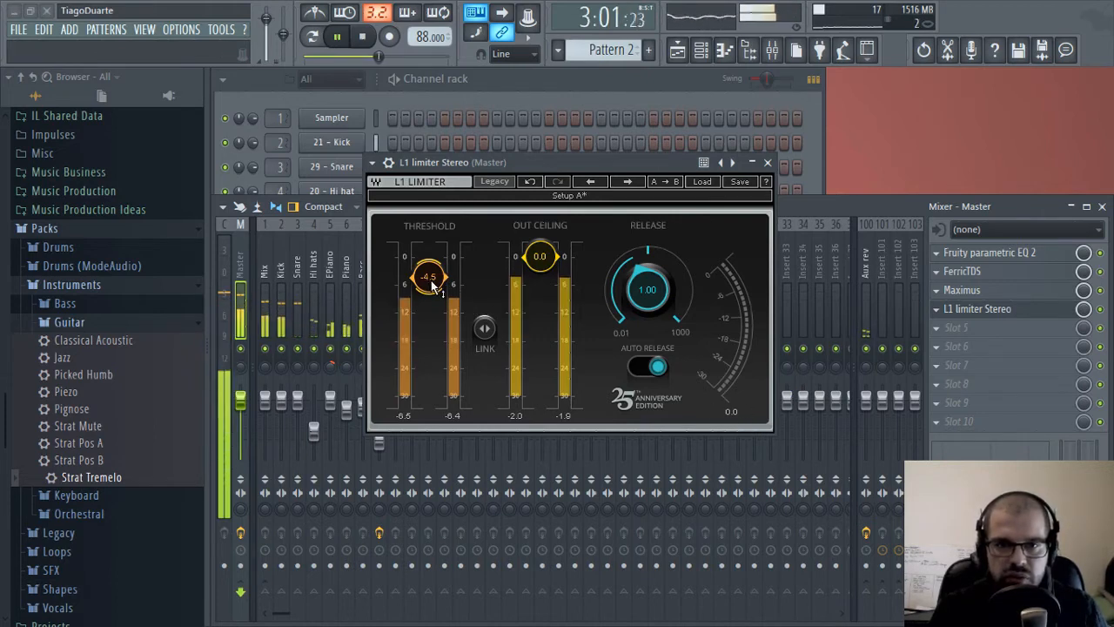
pyautogui.moveTo(433, 283); pyautogui.dragTo(433, 292)
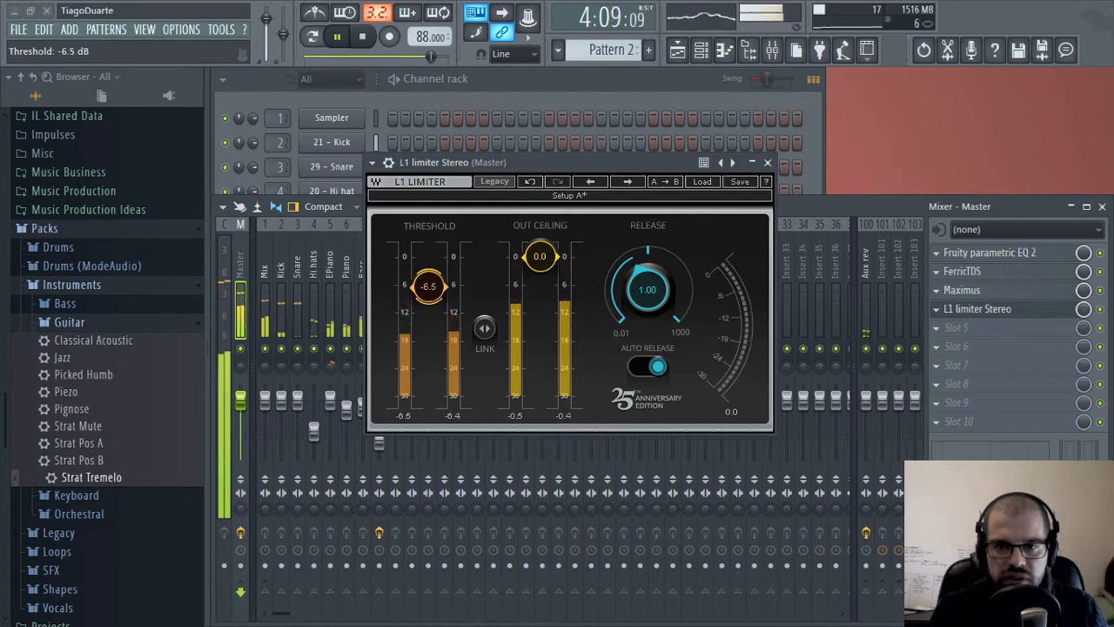
pyautogui.moveTo(428, 286); pyautogui.dragTo(428, 302)
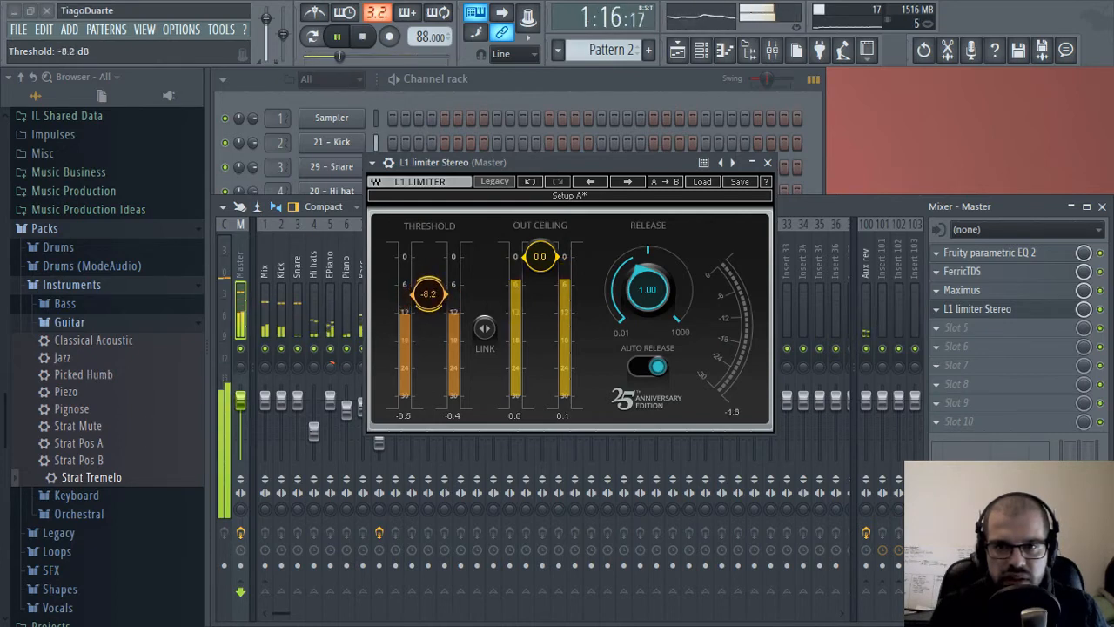
# Add L1+ Ultramaximizer Stereo to the Master's fifth slot with quantize, dither and shaping off and the domain set to Analog
pyautogui.click(986, 329)
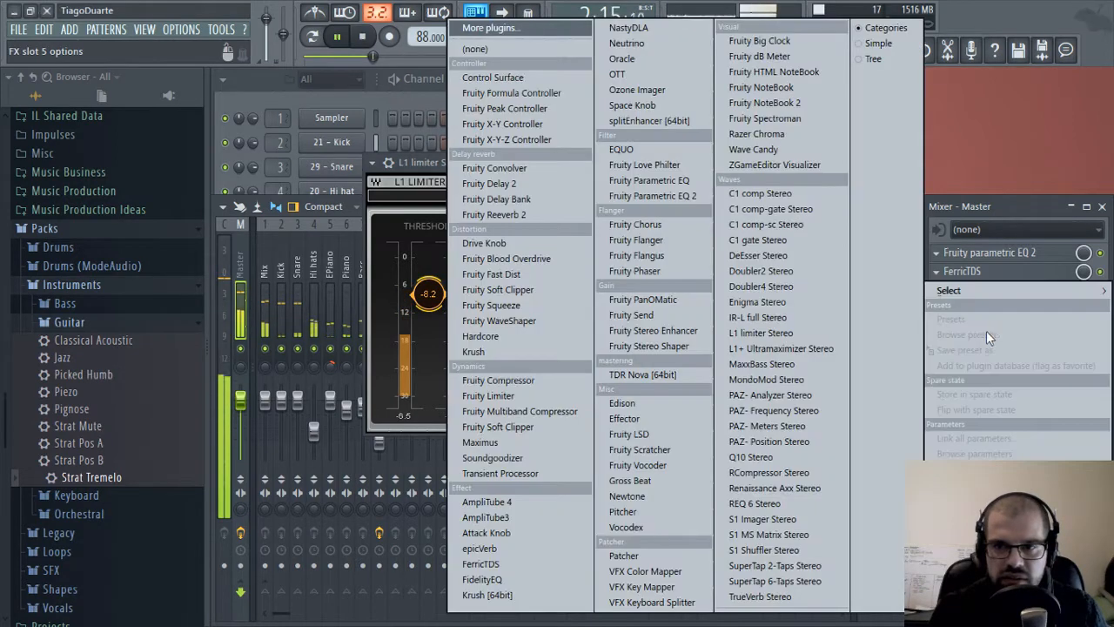
pyautogui.click(789, 348)
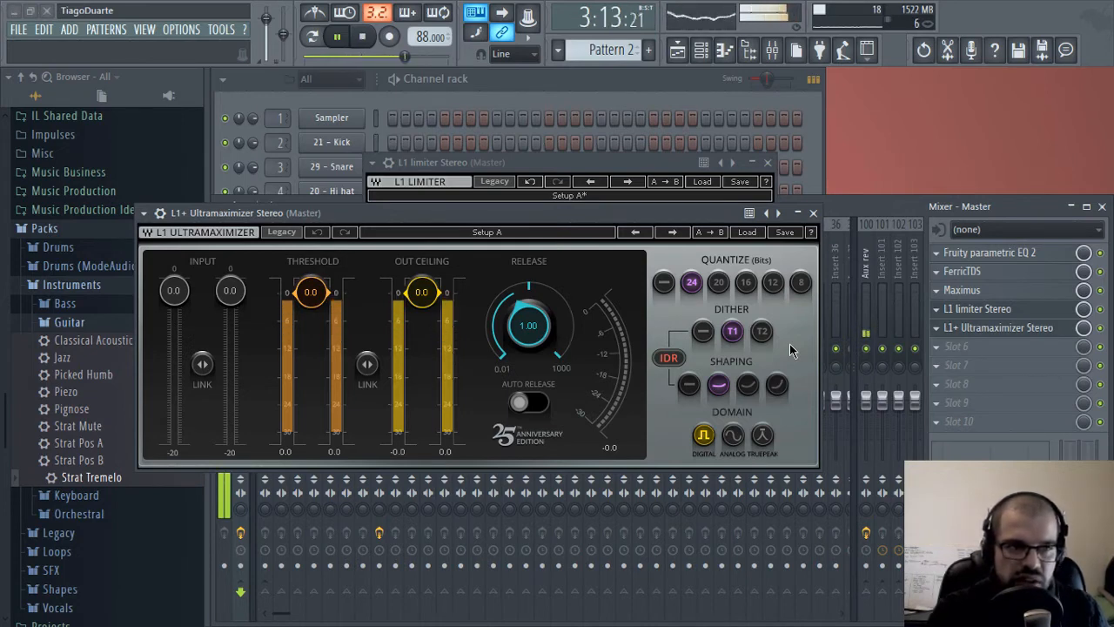
pyautogui.click(670, 283)
pyautogui.click(703, 331)
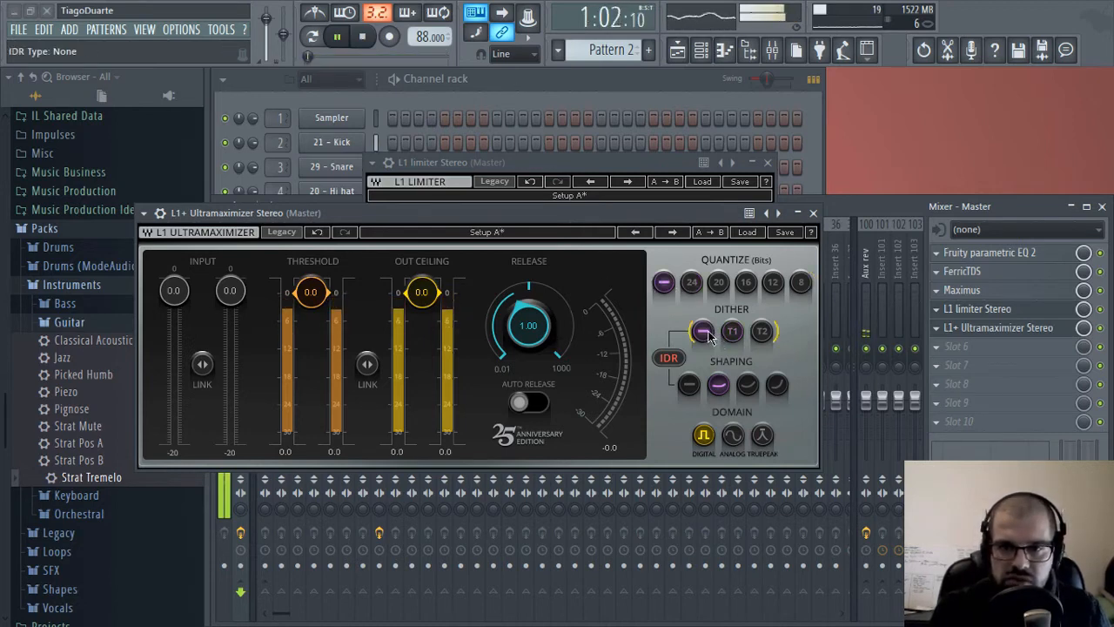
pyautogui.click(686, 387)
pyautogui.click(734, 437)
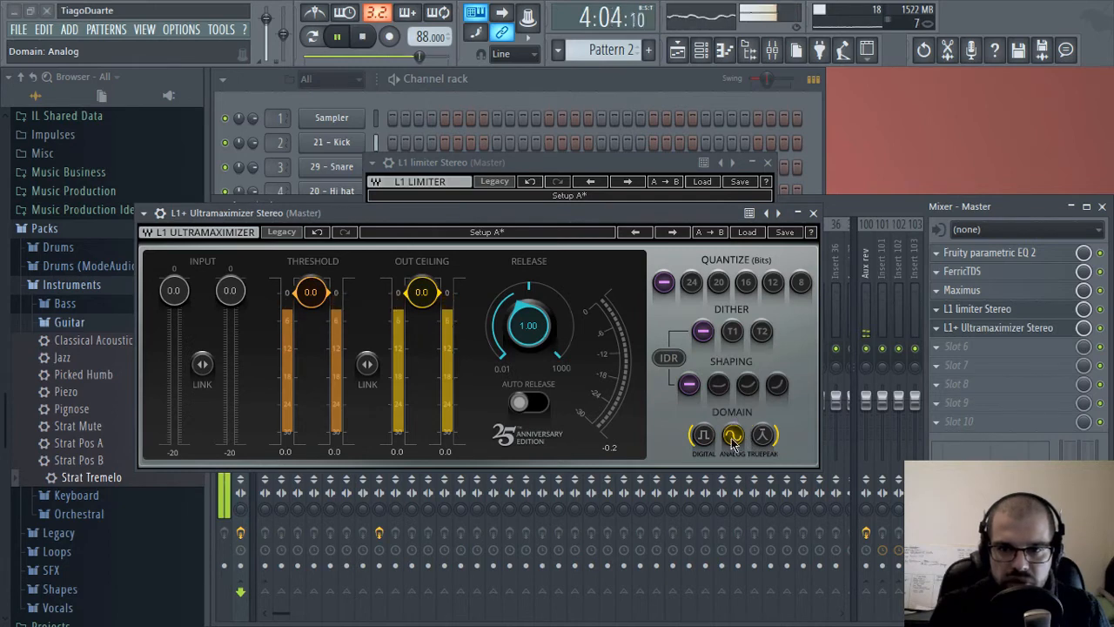
# Turn on the Ultramaximizer's auto release, set its out ceiling to -0.3 dB and threshold to -1.1 dB, and close both limiters
pyautogui.click(539, 403)
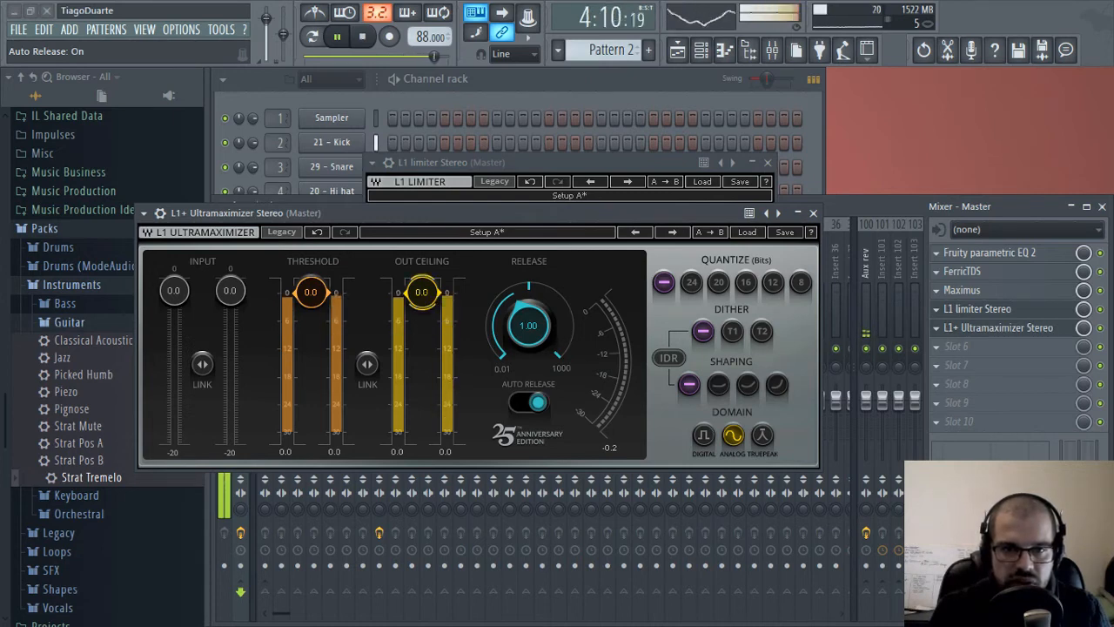
pyautogui.moveTo(438, 302); pyautogui.dragTo(434, 304)
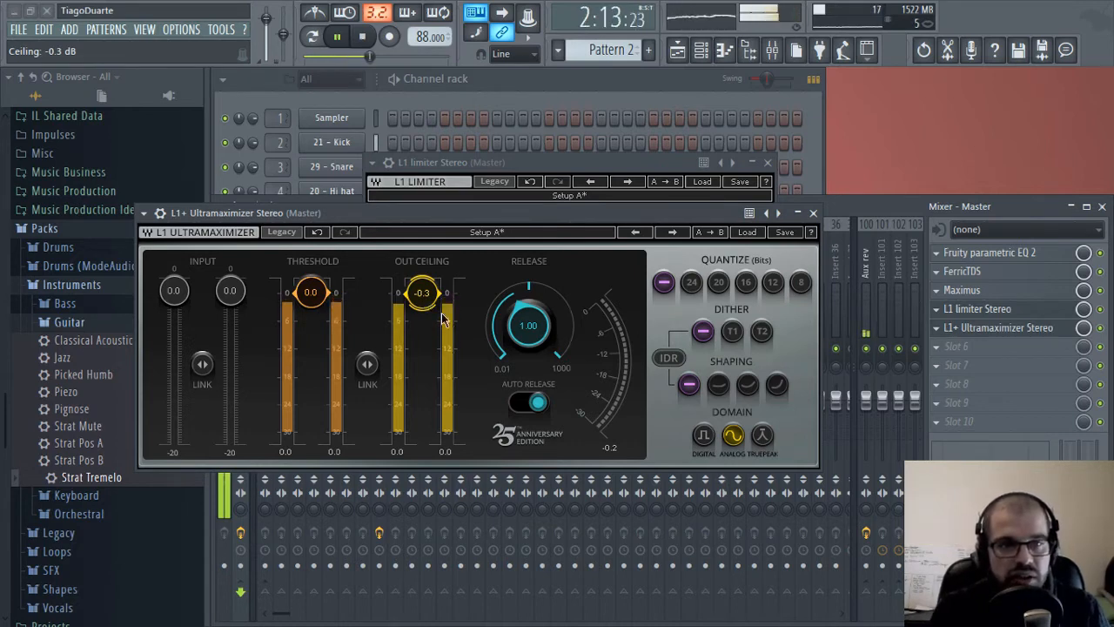
pyautogui.moveTo(311, 293); pyautogui.dragTo(310, 311)
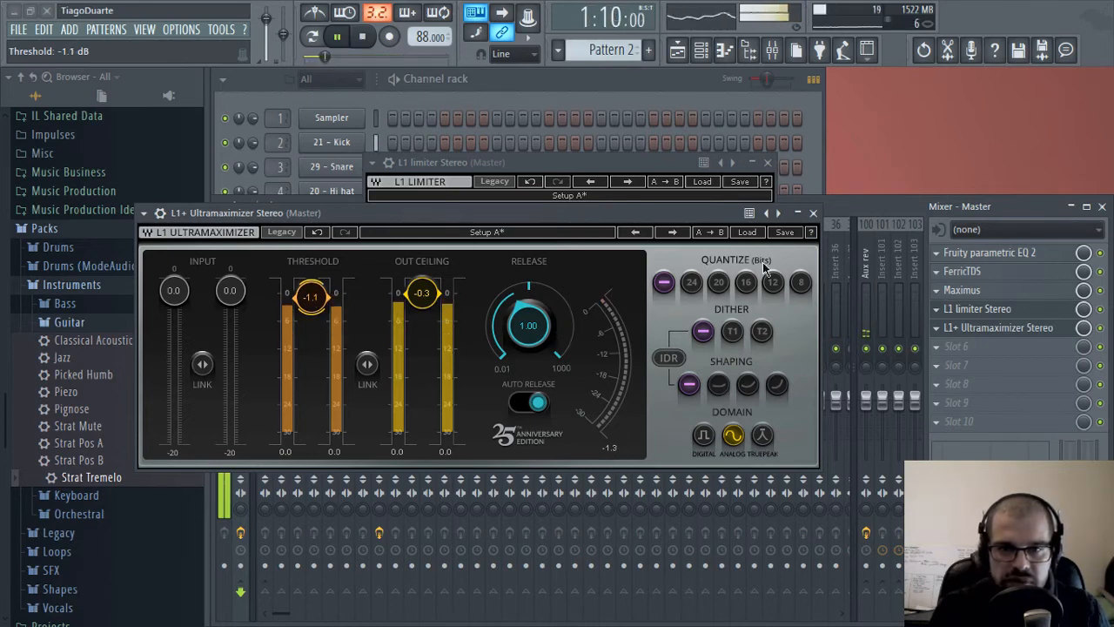
pyautogui.click(813, 212)
pyautogui.click(766, 162)
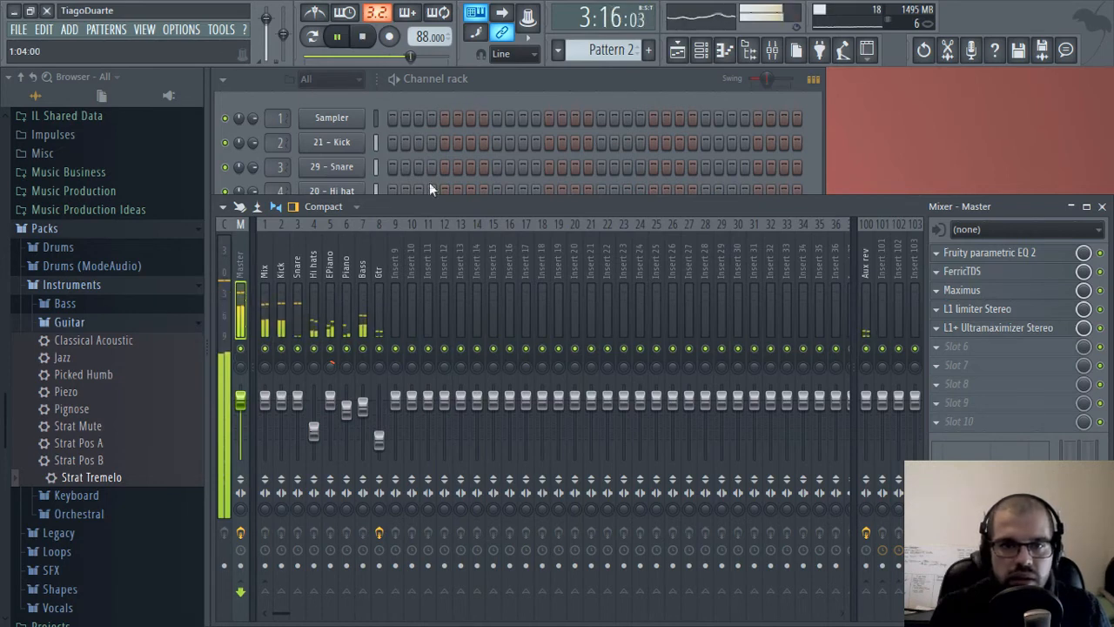
# Lower the Hi hats track's volume to -16.5 dB
pyautogui.click(314, 431)
pyautogui.moveTo(314, 434); pyautogui.dragTo(314, 437)
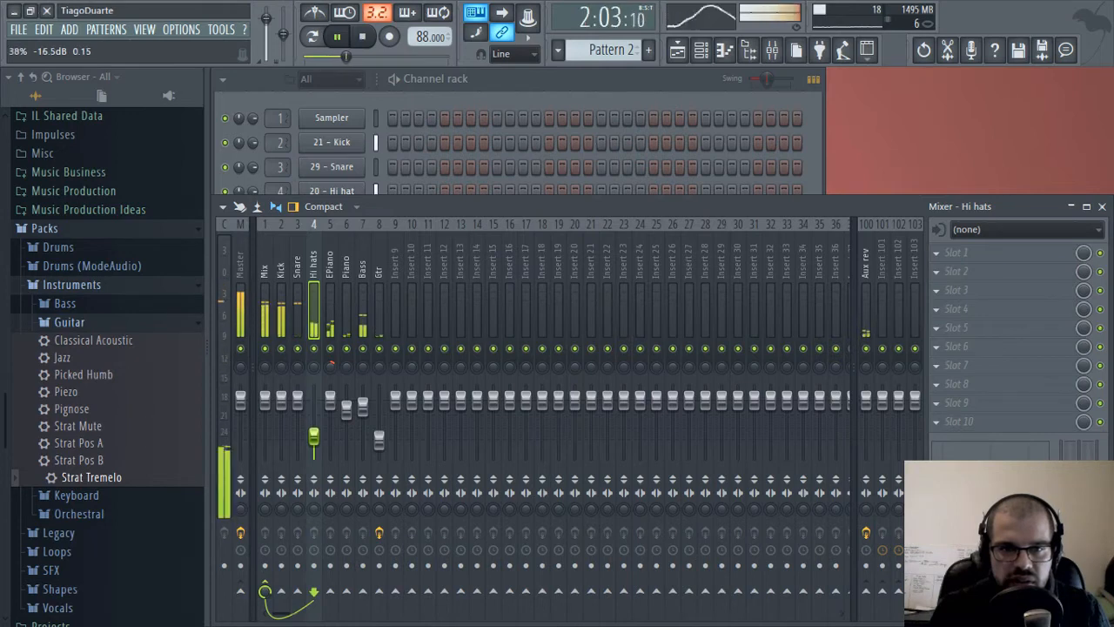
# Add FidelityEQ to the Mix track's first effect slot and move its window clear of the effect slots
pyautogui.click(266, 272)
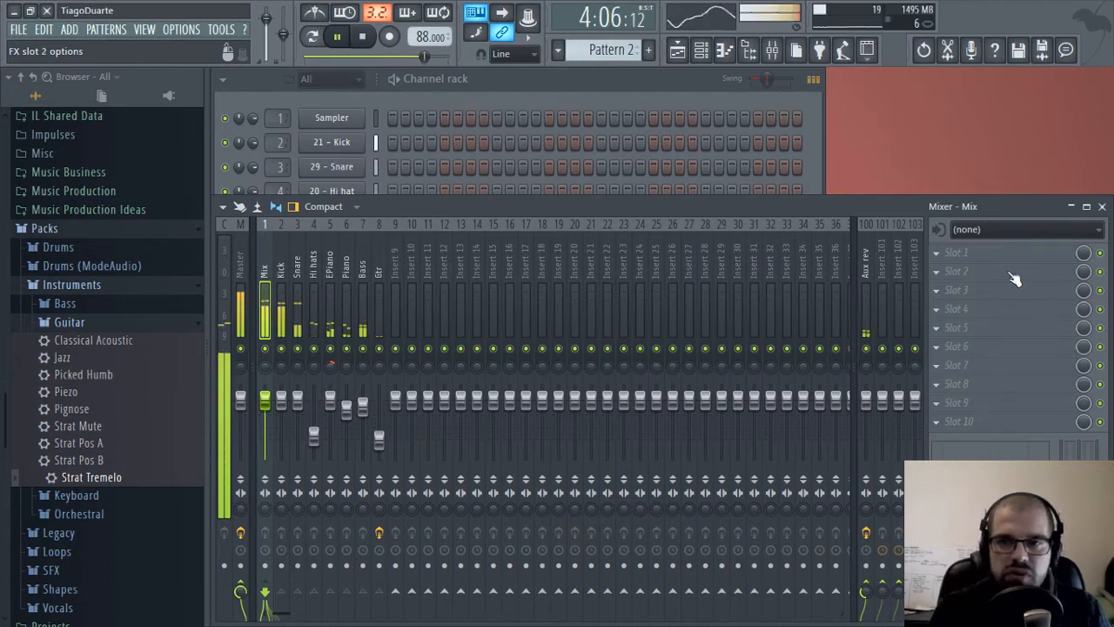
pyautogui.click(974, 253)
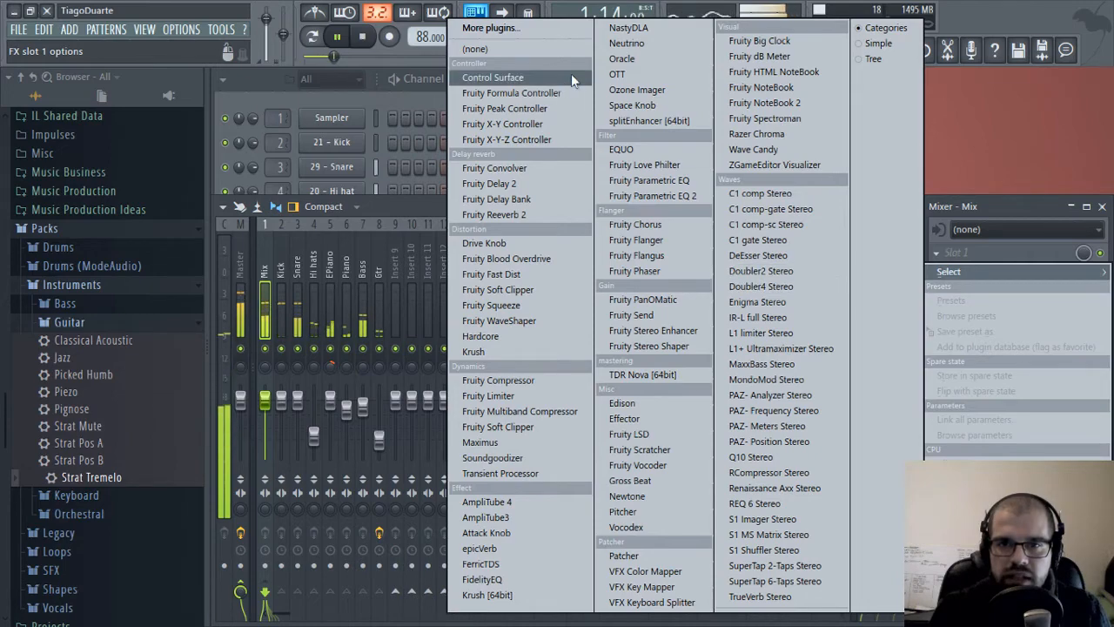
pyautogui.click(503, 581)
pyautogui.moveTo(540, 171); pyautogui.dragTo(645, 91)
# Shift L1+ Ultramaximizer Stereo and L1 limiter Stereo down one slot each on the Master track to free its fourth slot
pyautogui.click(244, 255)
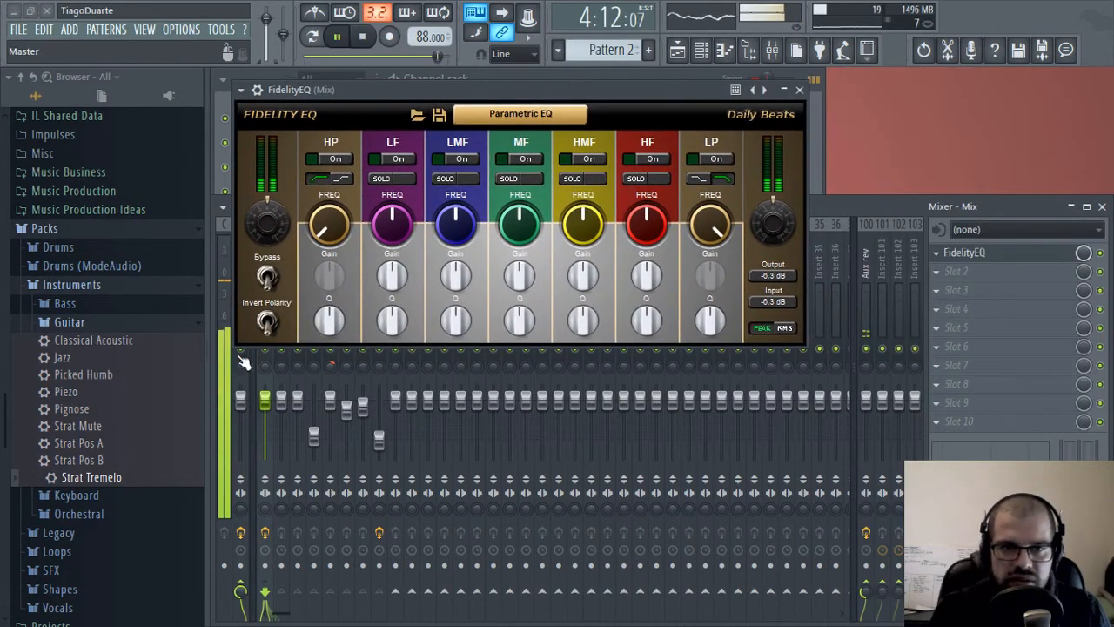
pyautogui.click(241, 359)
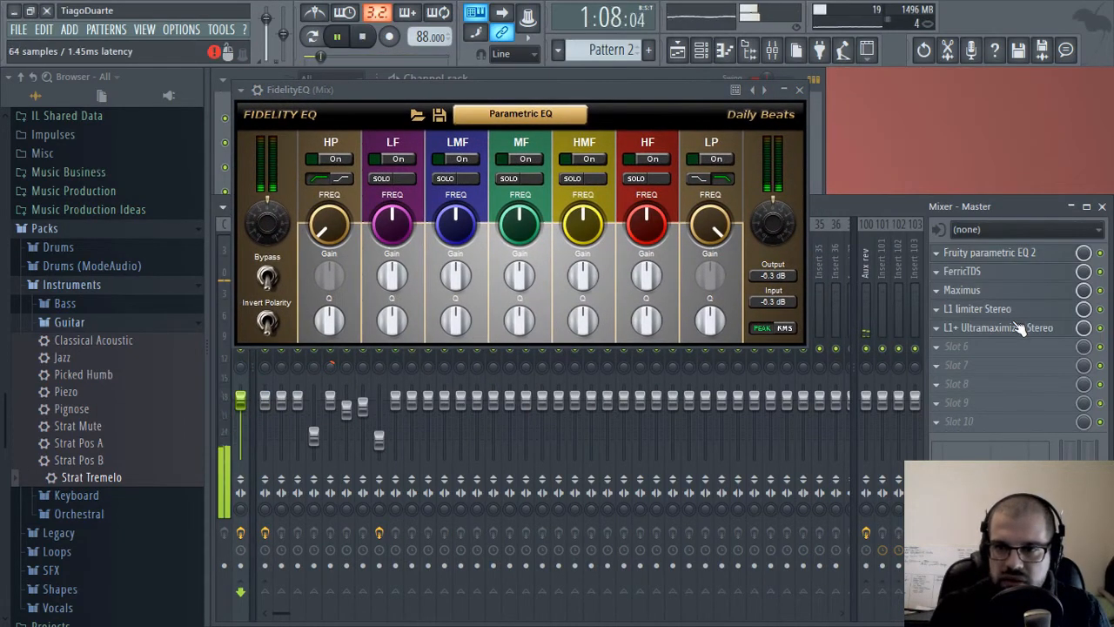
pyautogui.moveTo(1020, 328); pyautogui.dragTo(1023, 347)
pyautogui.moveTo(992, 309); pyautogui.dragTo(1010, 336)
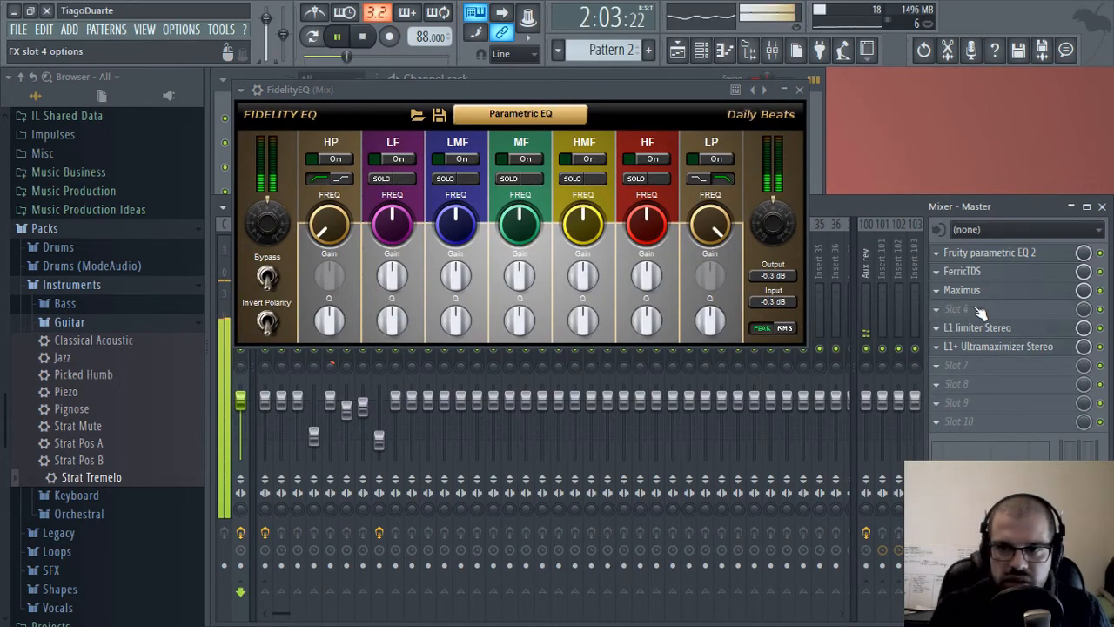
# Add splitEnhancer to the Master's fourth effect slot, raise its mix, and compare the sound with bypass on and off
pyautogui.click(978, 310)
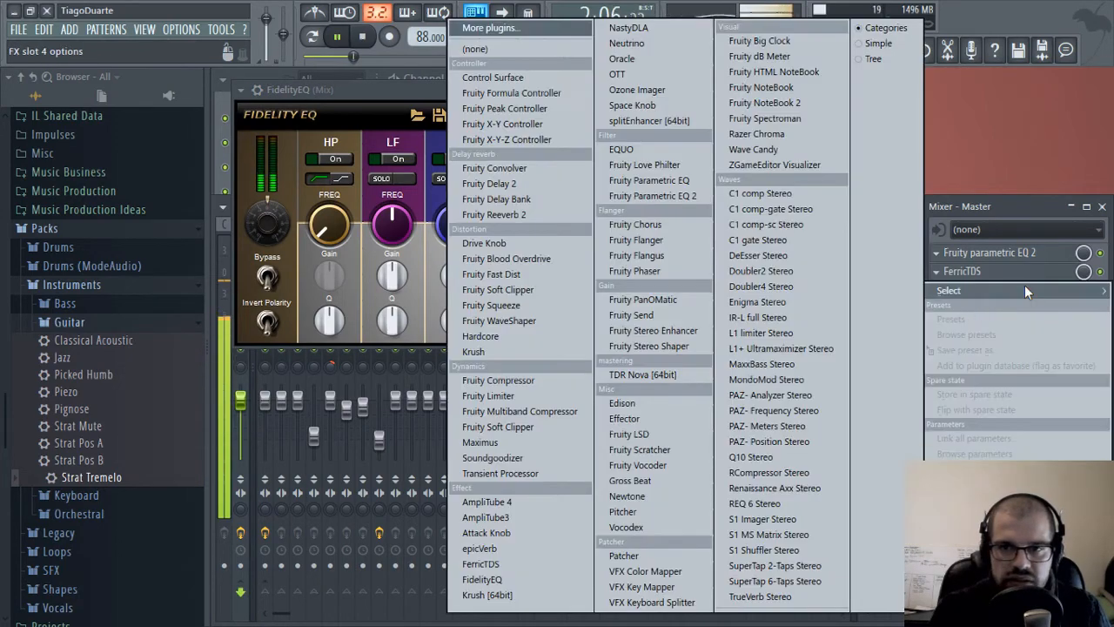
pyautogui.click(642, 122)
pyautogui.moveTo(445, 365); pyautogui.dragTo(440, 284)
pyautogui.click(353, 374)
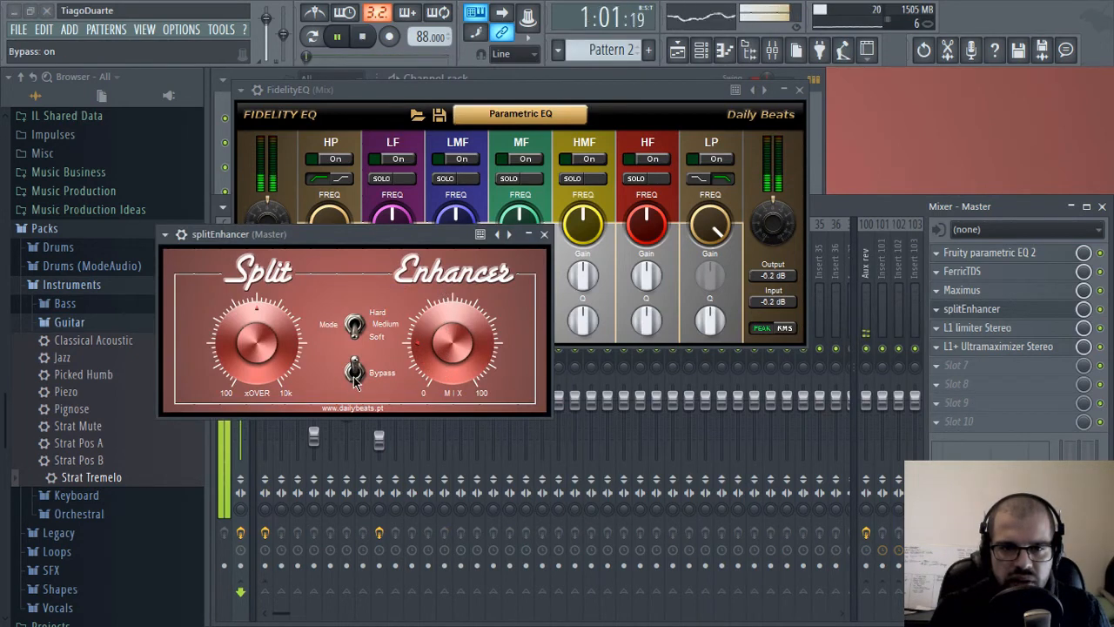
pyautogui.click(354, 376)
# Set splitEnhancer's mix to about 28%, lower its crossover to a little over 4 kHz, and close it
pyautogui.moveTo(448, 365); pyautogui.dragTo(444, 346)
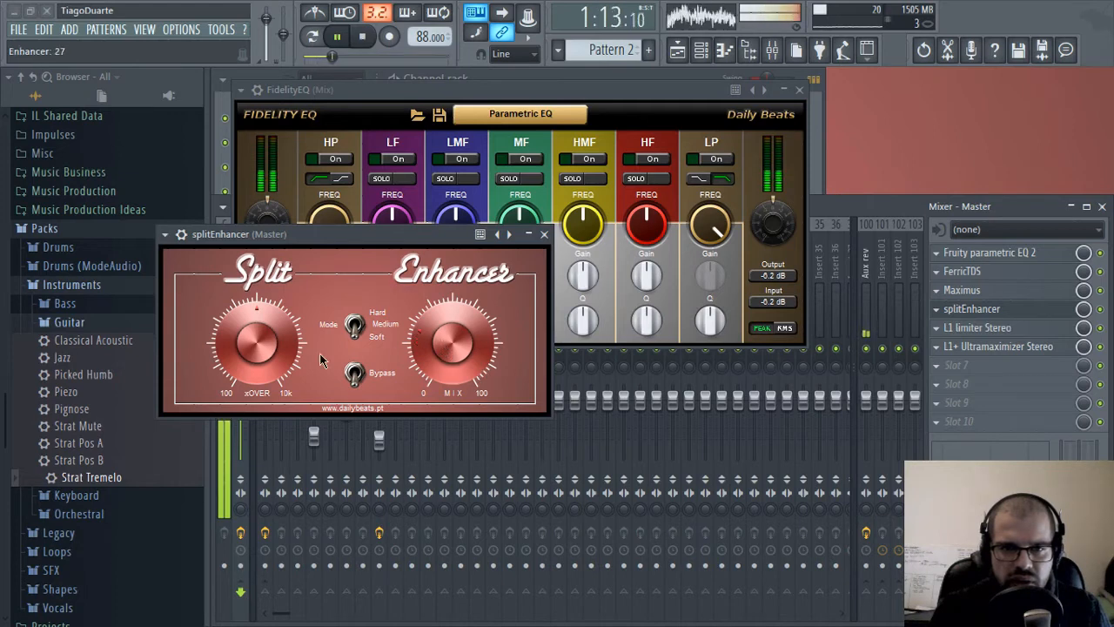
pyautogui.moveTo(247, 345)
pyautogui.mouseDown()
pyautogui.moveTo(247, 336)
pyautogui.moveTo(250, 368)
pyautogui.mouseUp()
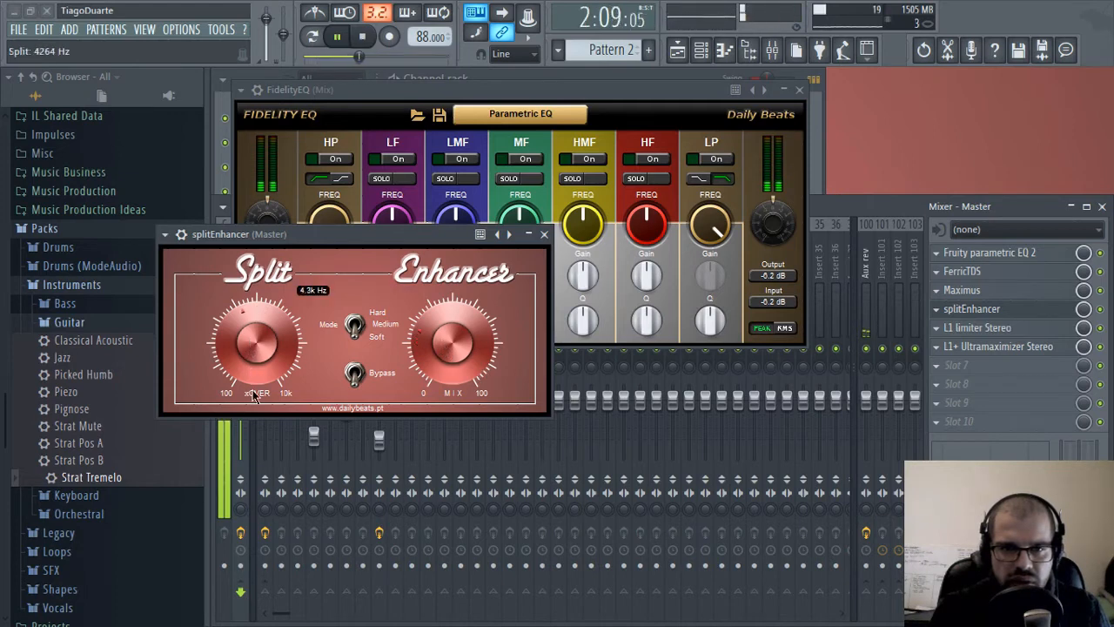
pyautogui.moveTo(463, 359); pyautogui.dragTo(464, 348)
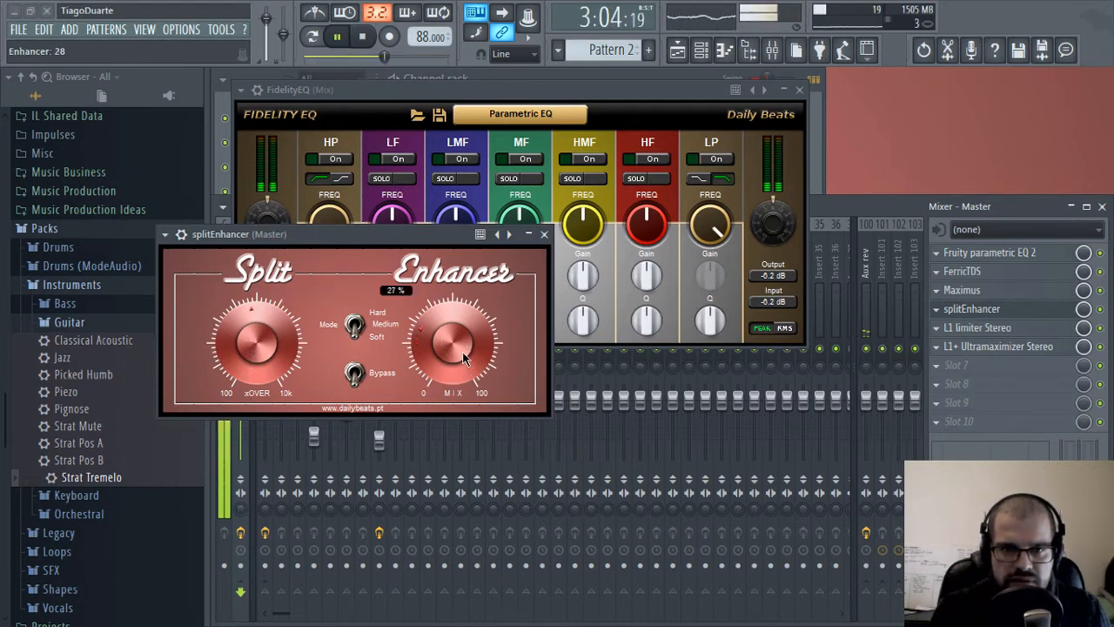
pyautogui.click(544, 234)
# Switch the Mix FidelityEQ's HP band on in shelf mode at about 388 Hz with a gain of -6.3 dB
pyautogui.moveTo(649, 93); pyautogui.dragTo(727, 176)
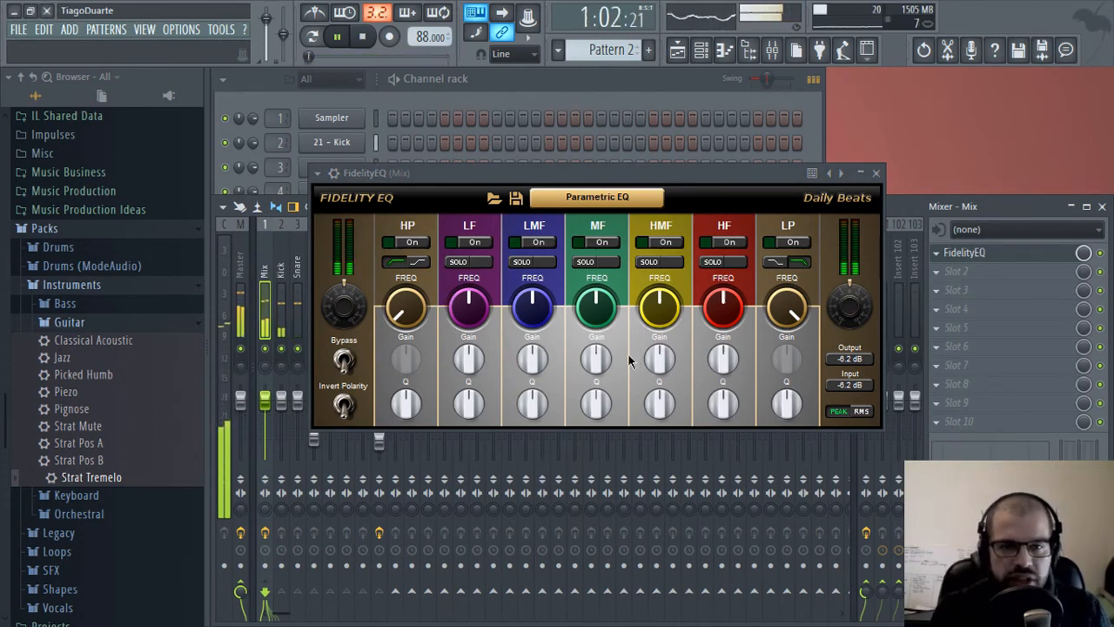
pyautogui.click(419, 263)
pyautogui.moveTo(413, 318); pyautogui.dragTo(406, 291)
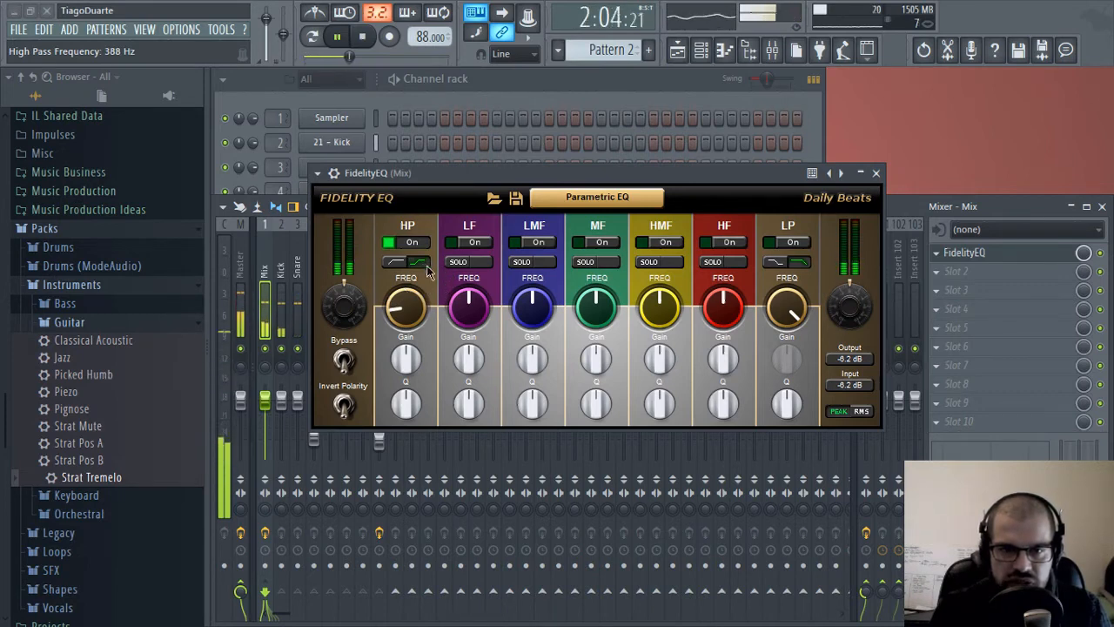
pyautogui.moveTo(406, 359); pyautogui.dragTo(403, 394)
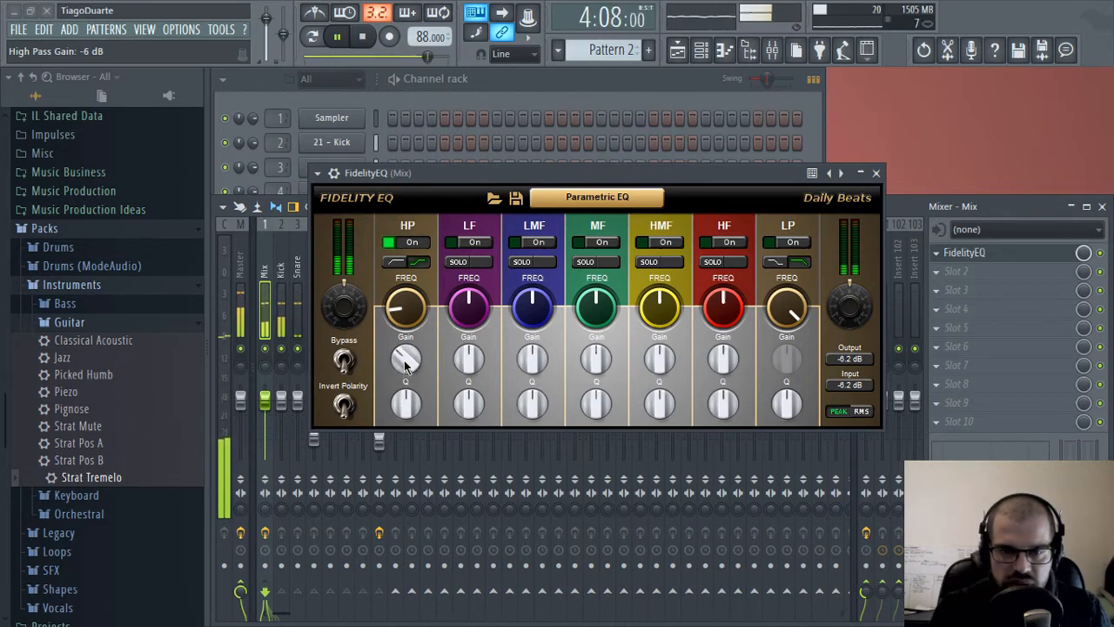
pyautogui.moveTo(406, 366)
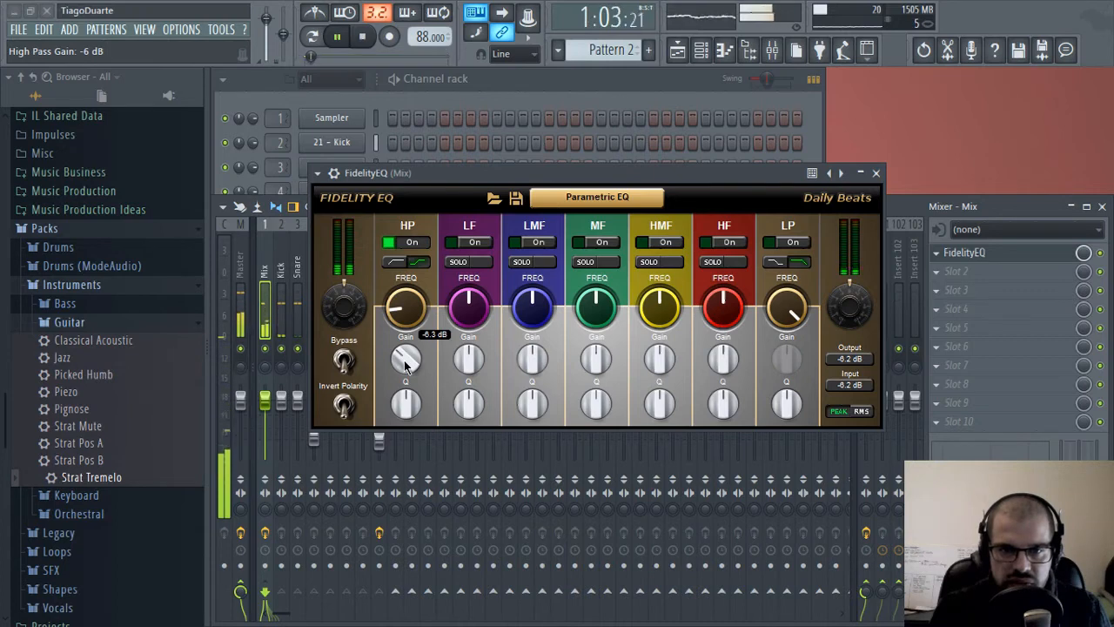
pyautogui.moveTo(405, 366); pyautogui.dragTo(403, 364)
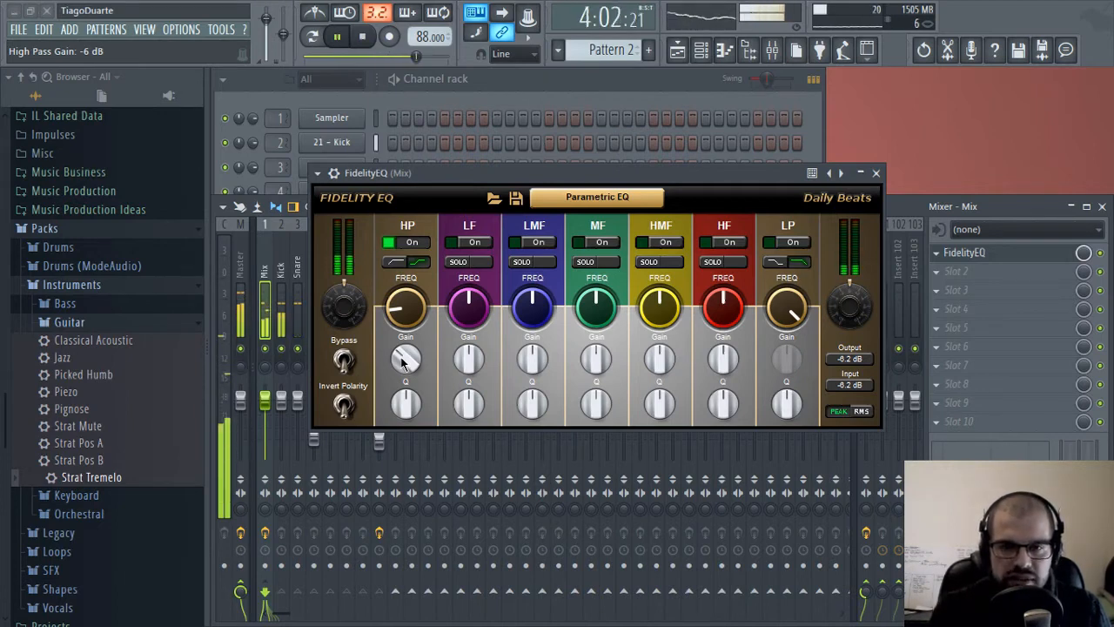
# Enable FidelityEQ's MF band, tune it in solo to about 2244 Hz, unsolo it, and set its gain to -5.8 dB
pyautogui.click(590, 267)
pyautogui.moveTo(596, 304); pyautogui.dragTo(606, 352)
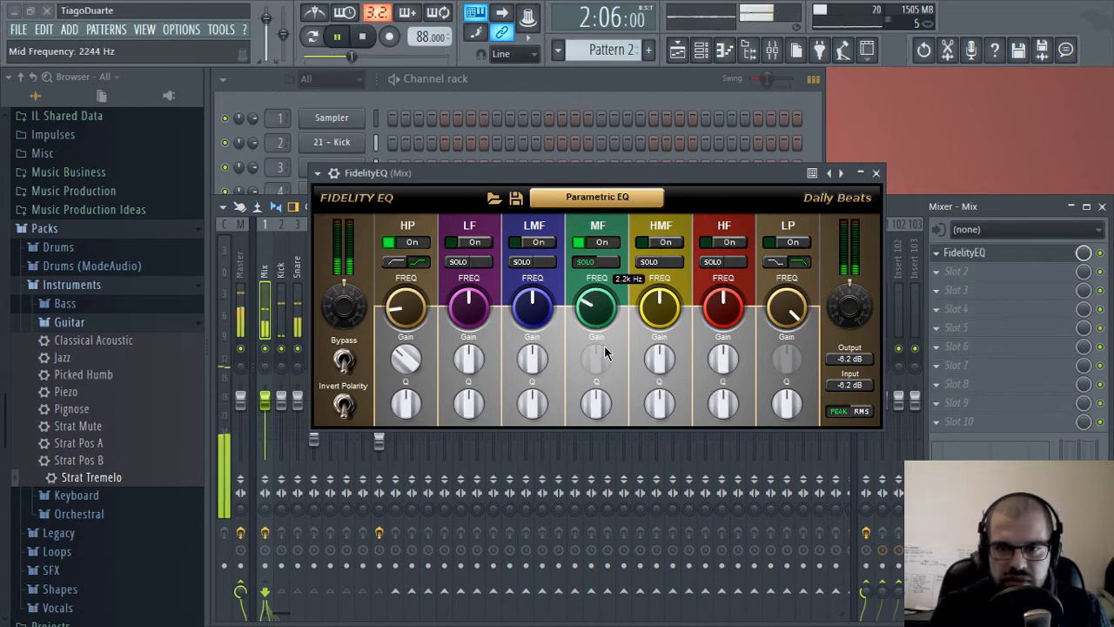
pyautogui.click(589, 263)
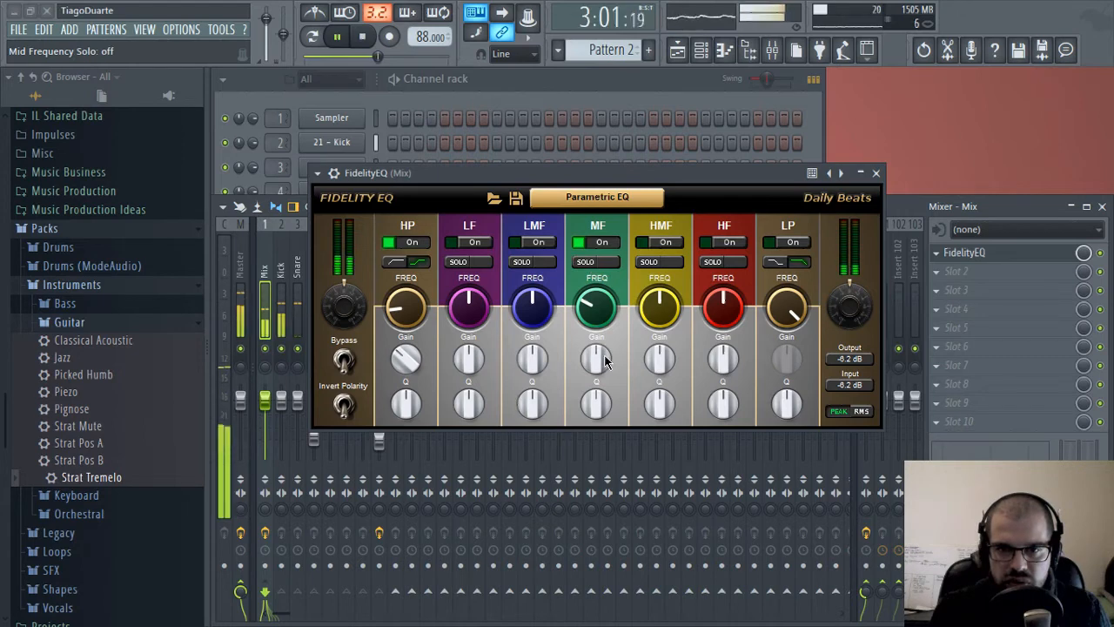
pyautogui.moveTo(607, 361); pyautogui.dragTo(601, 396)
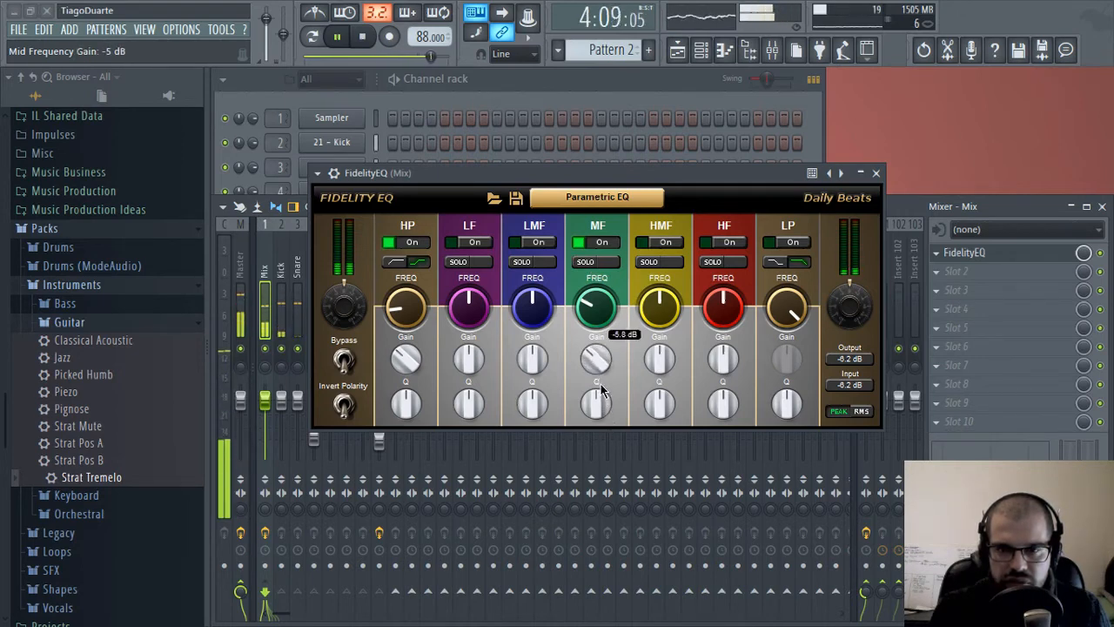
# Enable FidelityEQ's LMF band, tune it in solo to about 596 Hz, unsolo it, and set its gain to -2.1 dB
pyautogui.click(538, 244)
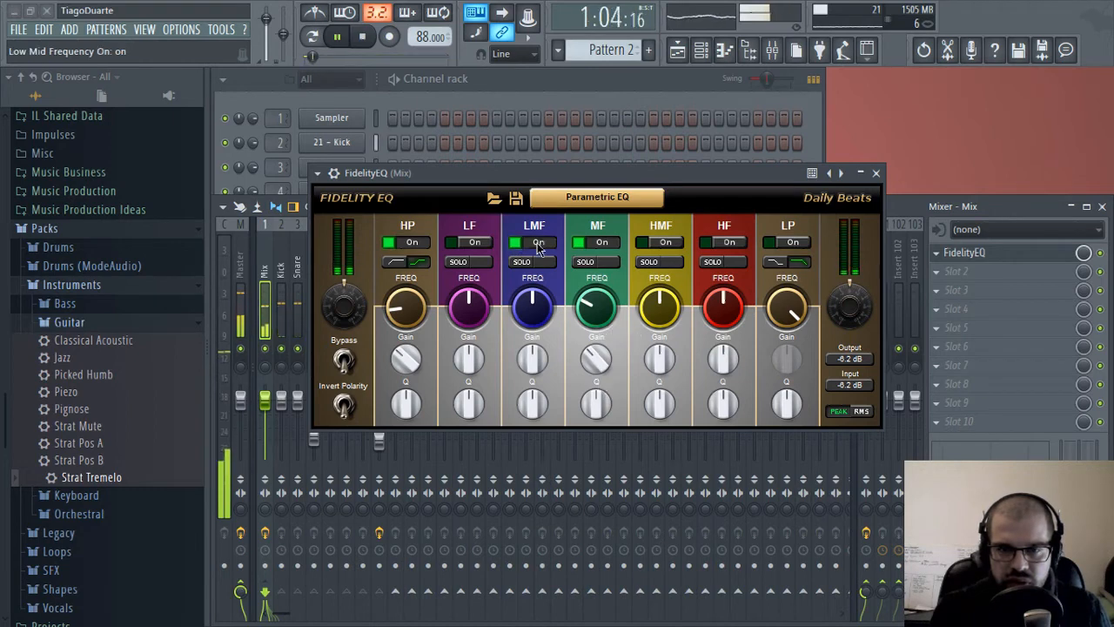
pyautogui.click(520, 260)
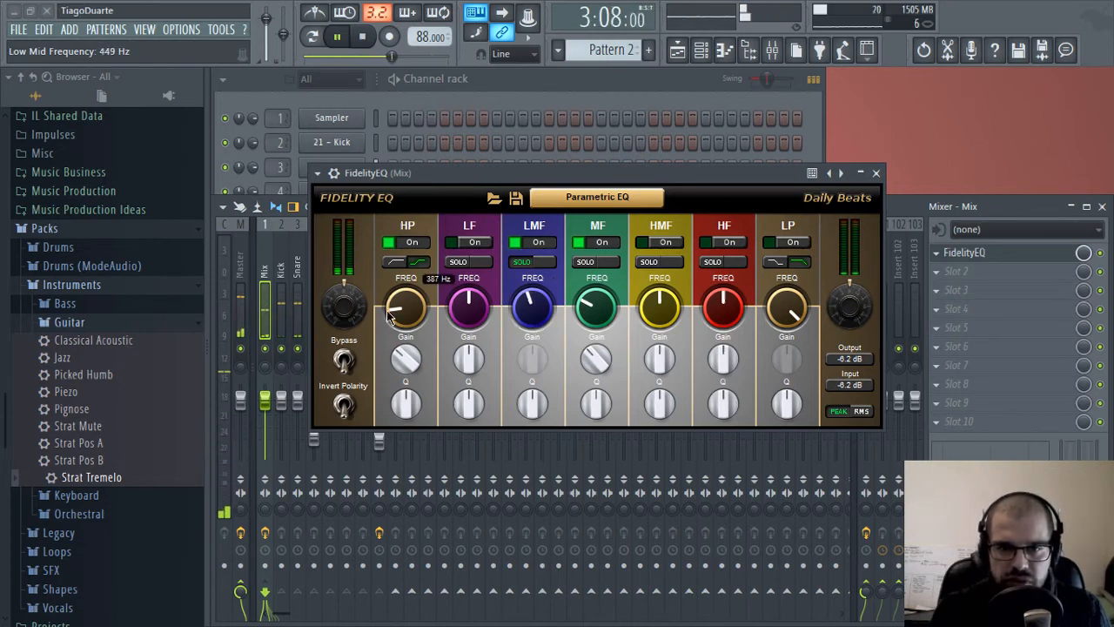
pyautogui.moveTo(532, 324); pyautogui.dragTo(518, 287)
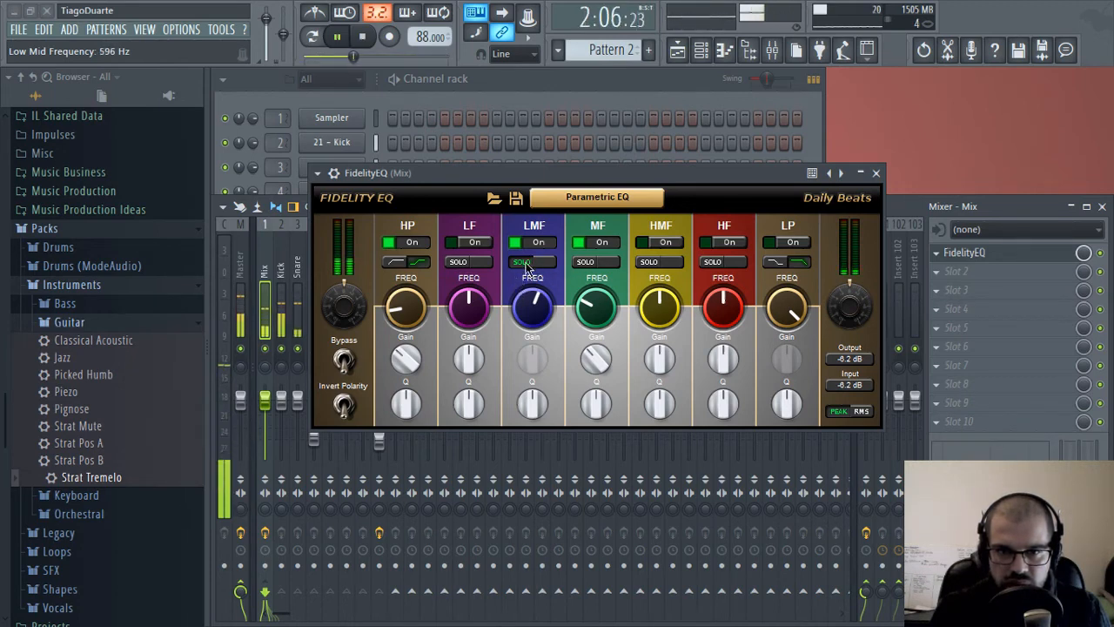
pyautogui.click(526, 263)
pyautogui.moveTo(532, 354); pyautogui.dragTo(535, 371)
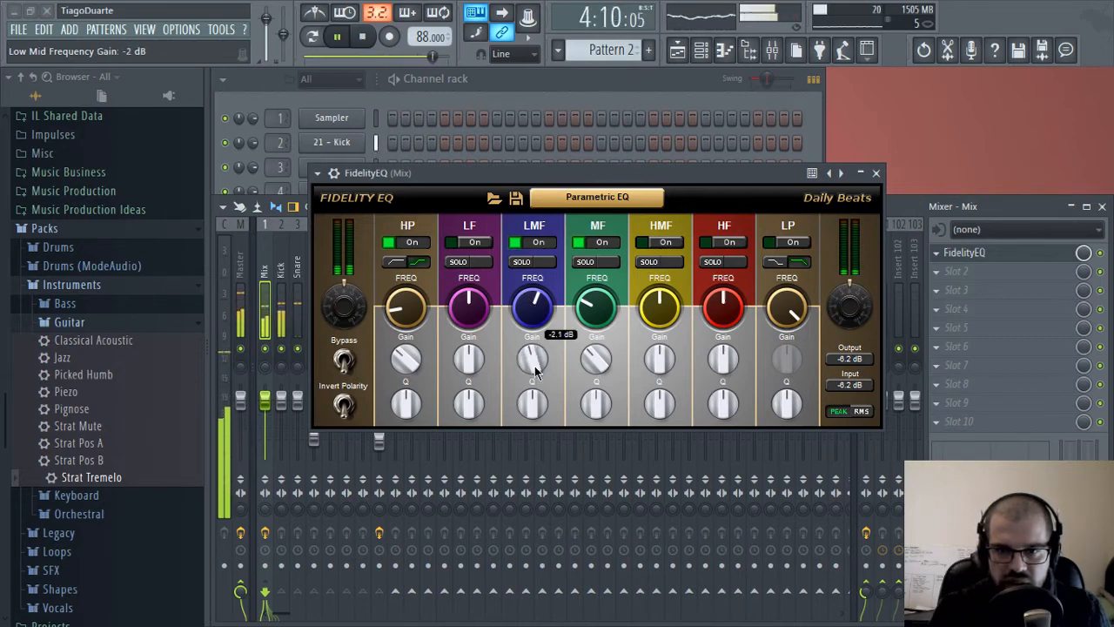
# Switch FidelityEQ's LP band on in shelf mode at about 10626 Hz with a gain of -8.3 dB, and close the equalizer
pyautogui.click(791, 244)
pyautogui.moveTo(790, 312); pyautogui.dragTo(792, 396)
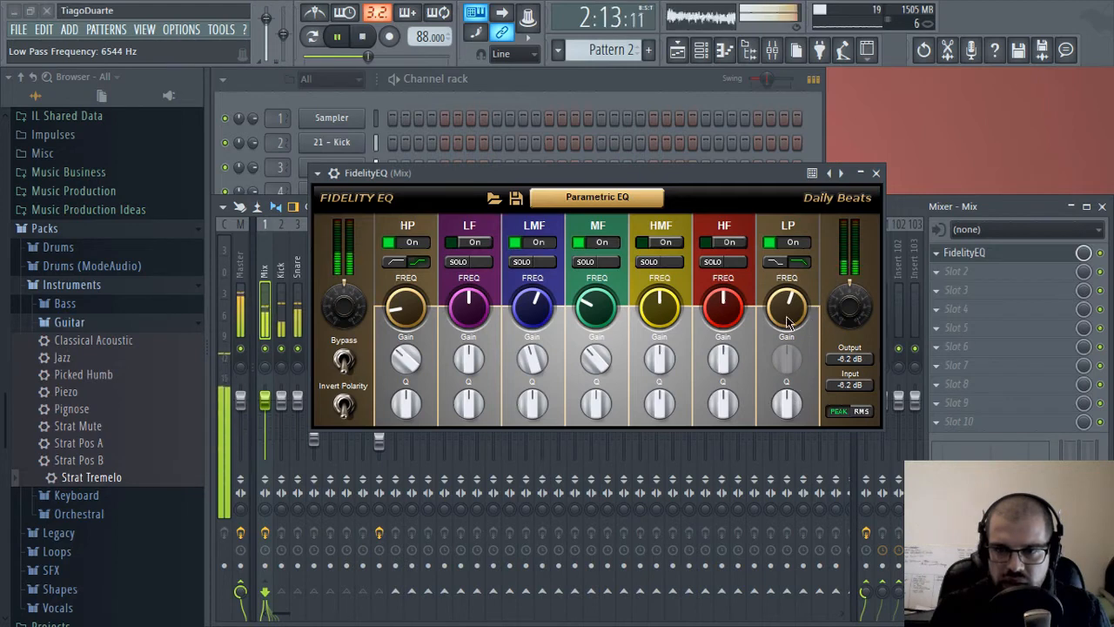
pyautogui.click(775, 262)
pyautogui.moveTo(797, 366); pyautogui.dragTo(799, 408)
pyautogui.moveTo(788, 300); pyautogui.dragTo(794, 315)
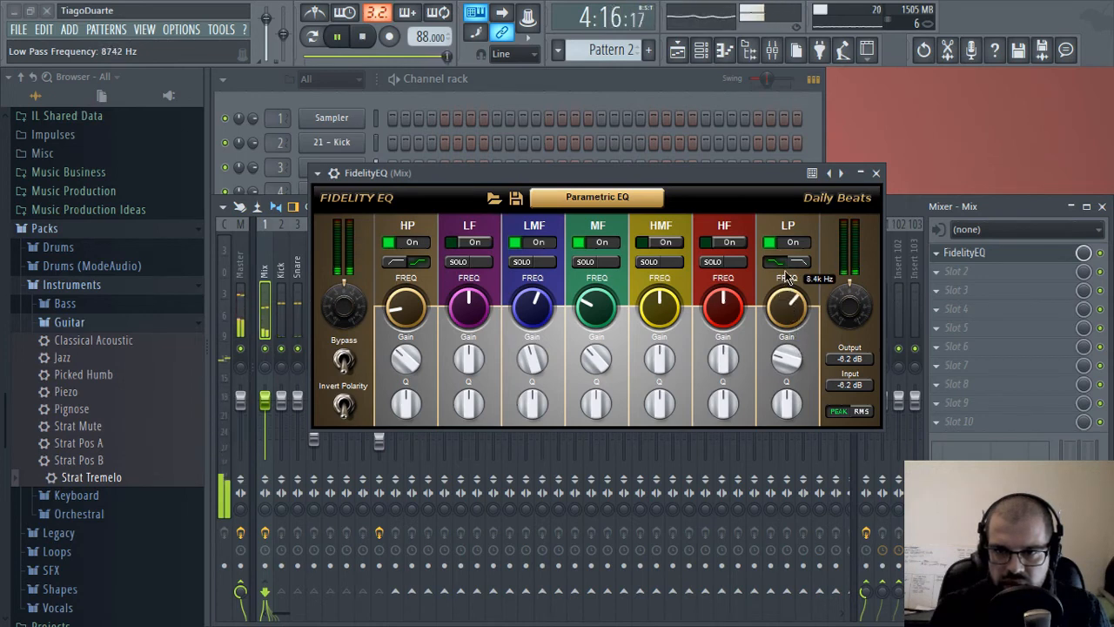
pyautogui.moveTo(787, 277); pyautogui.dragTo(790, 304)
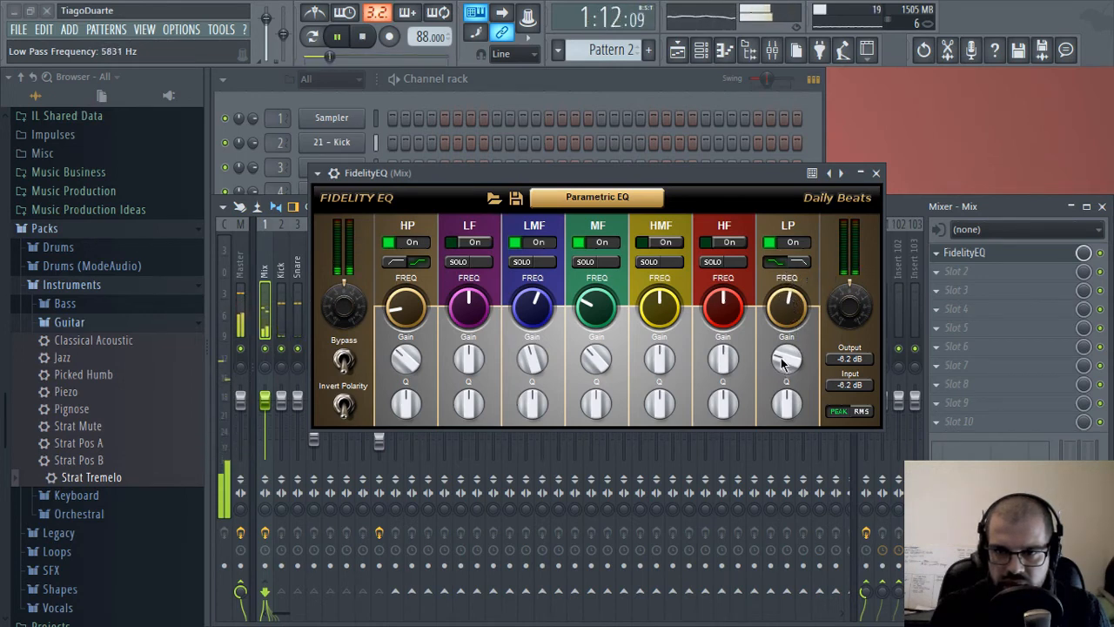
pyautogui.moveTo(787, 364)
pyautogui.mouseDown()
pyautogui.moveTo(783, 380)
pyautogui.moveTo(786, 358)
pyautogui.mouseUp()
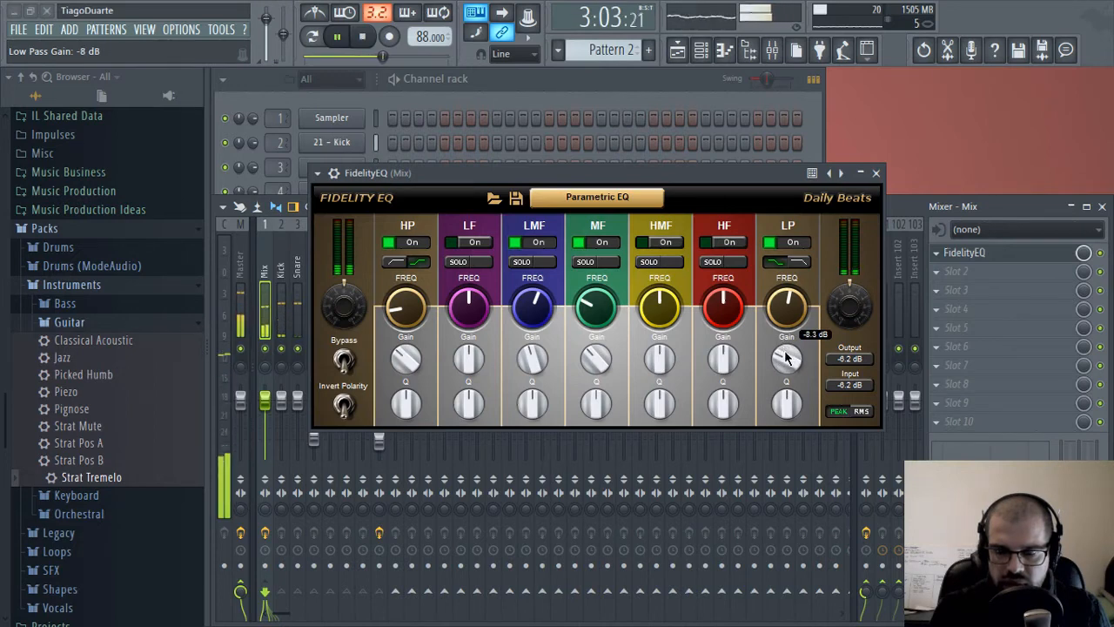
pyautogui.scroll(8, 798, 322)
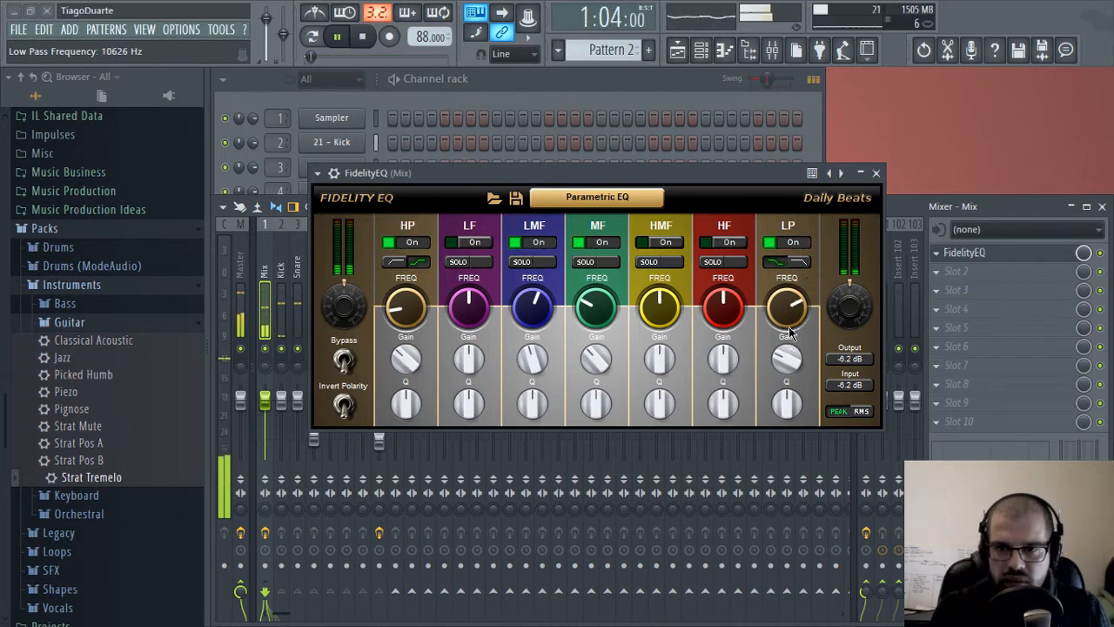
pyautogui.click(875, 172)
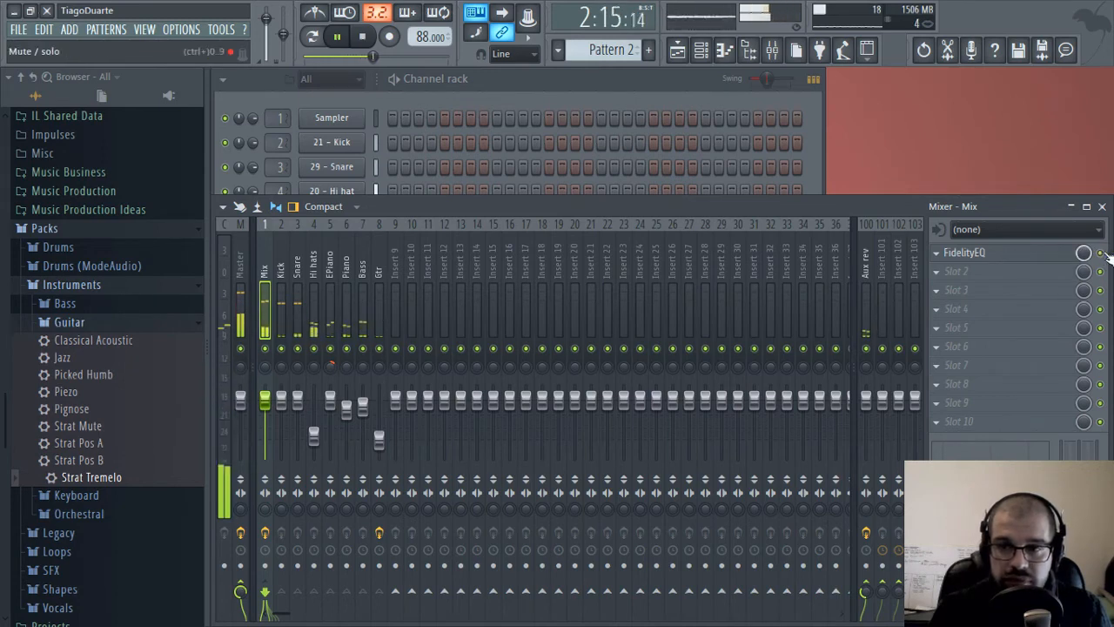
# Add L1+ Ultramaximizer Stereo to the Mix track's second slot, try different quantize depths ending on 8 bits, and close it
pyautogui.click(982, 274)
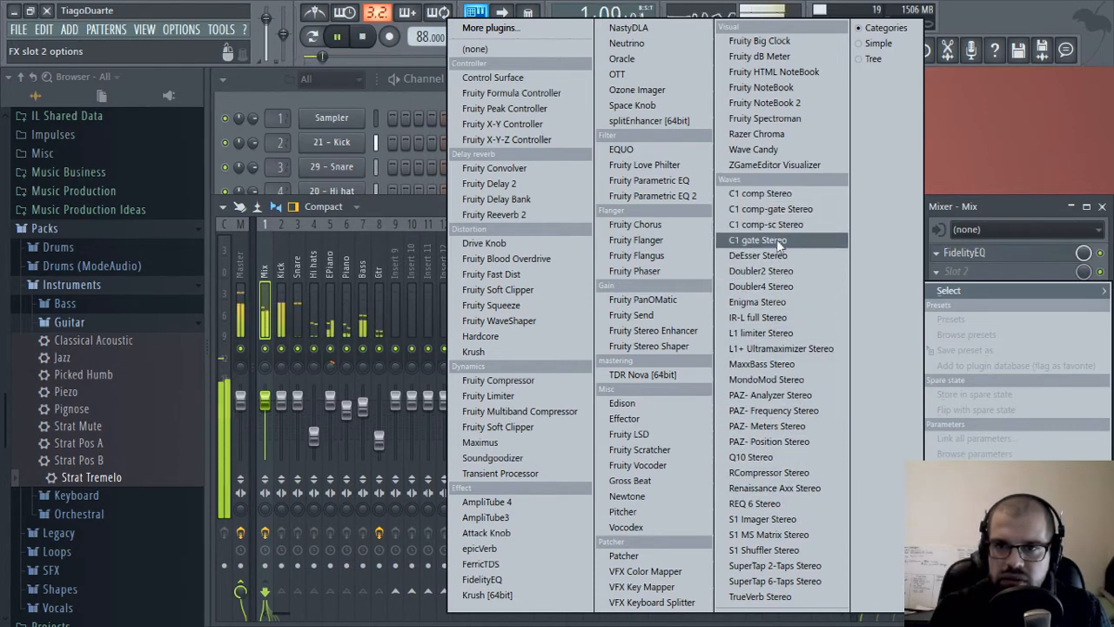
pyautogui.click(804, 350)
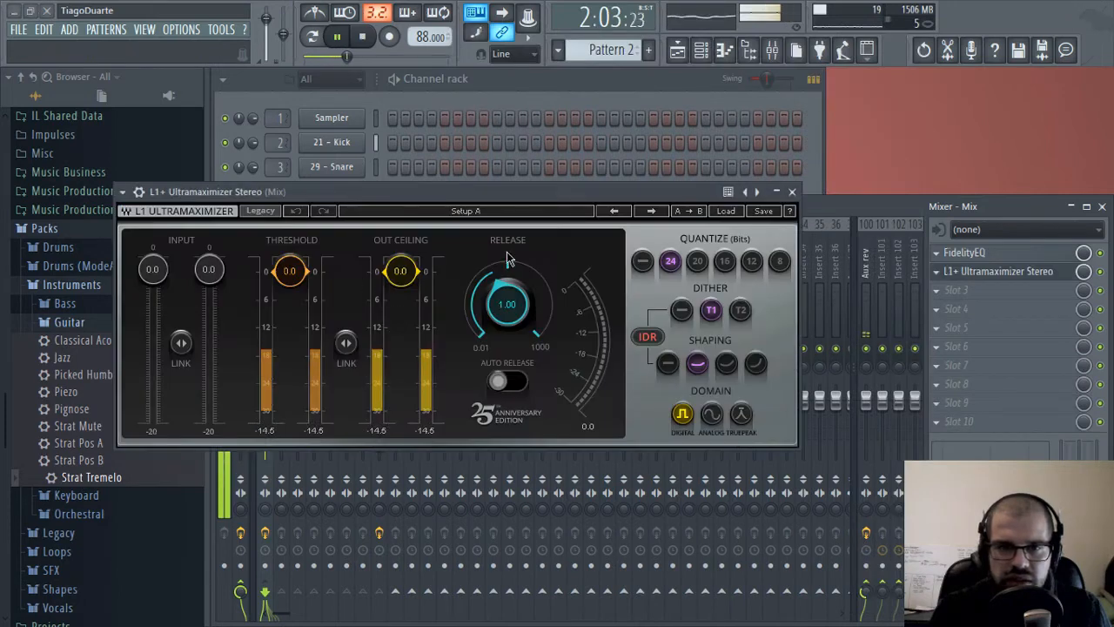
pyautogui.click(751, 265)
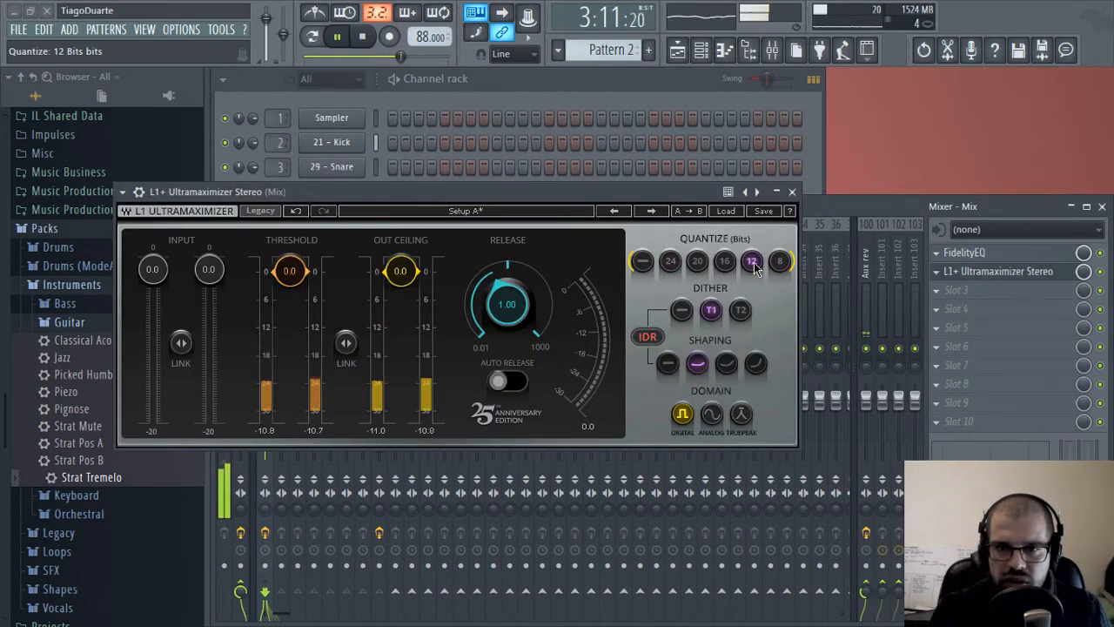
pyautogui.click(726, 263)
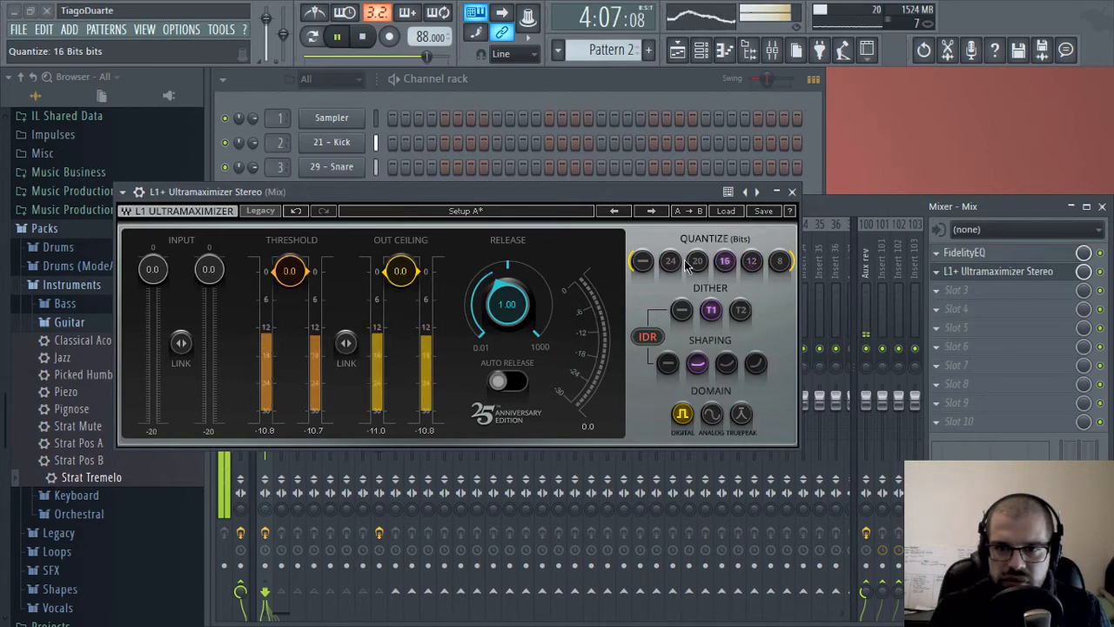
pyautogui.click(641, 262)
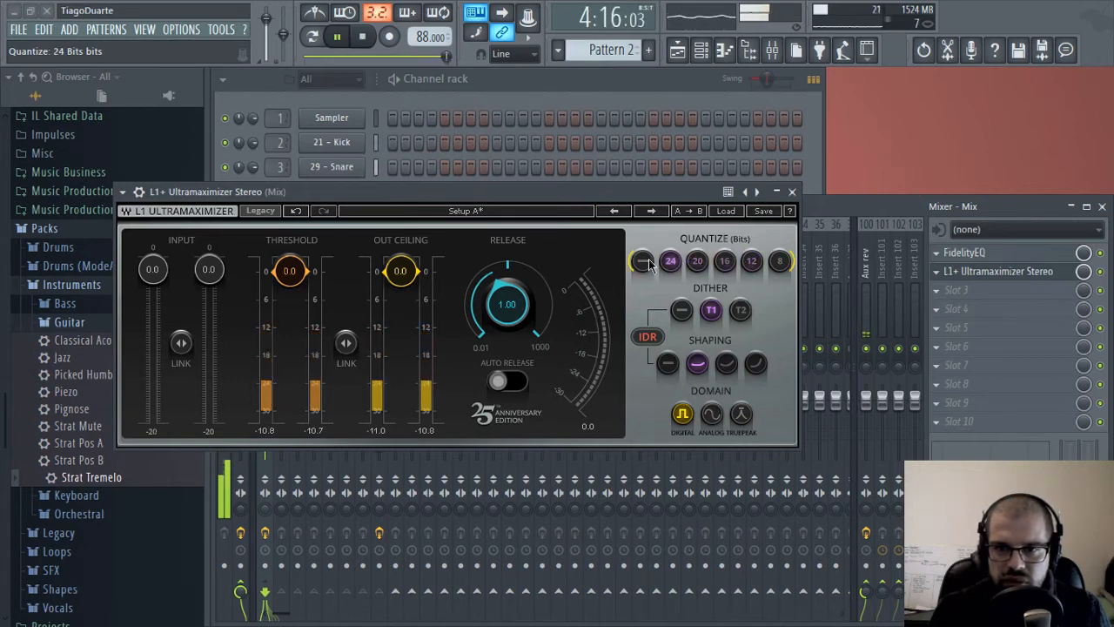
pyautogui.click(779, 261)
pyautogui.moveTo(548, 199); pyautogui.dragTo(551, 164)
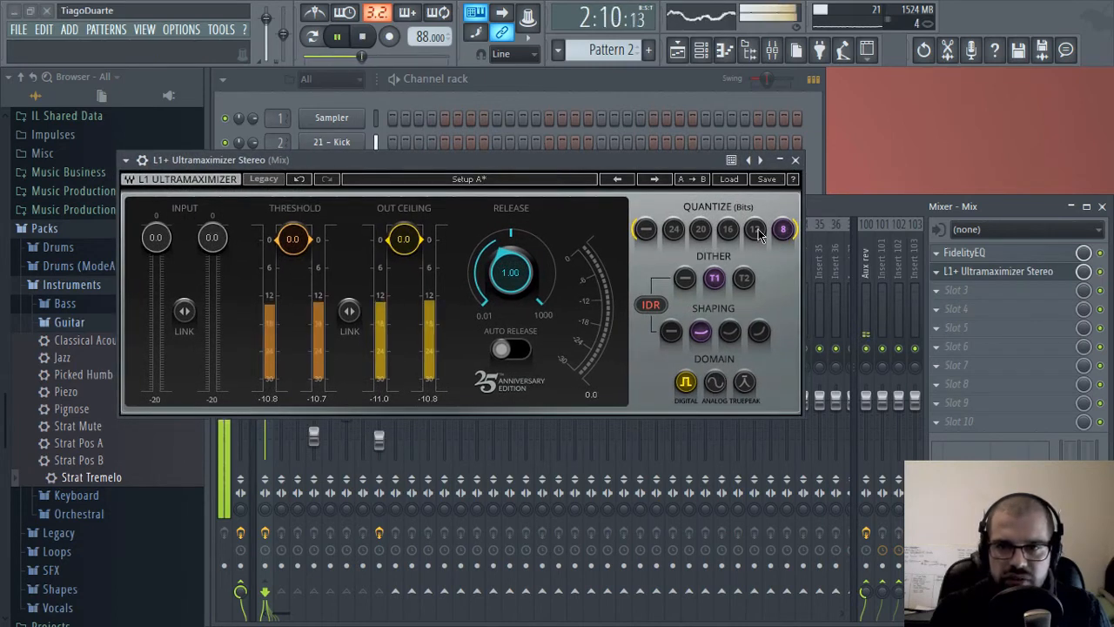
pyautogui.click(795, 159)
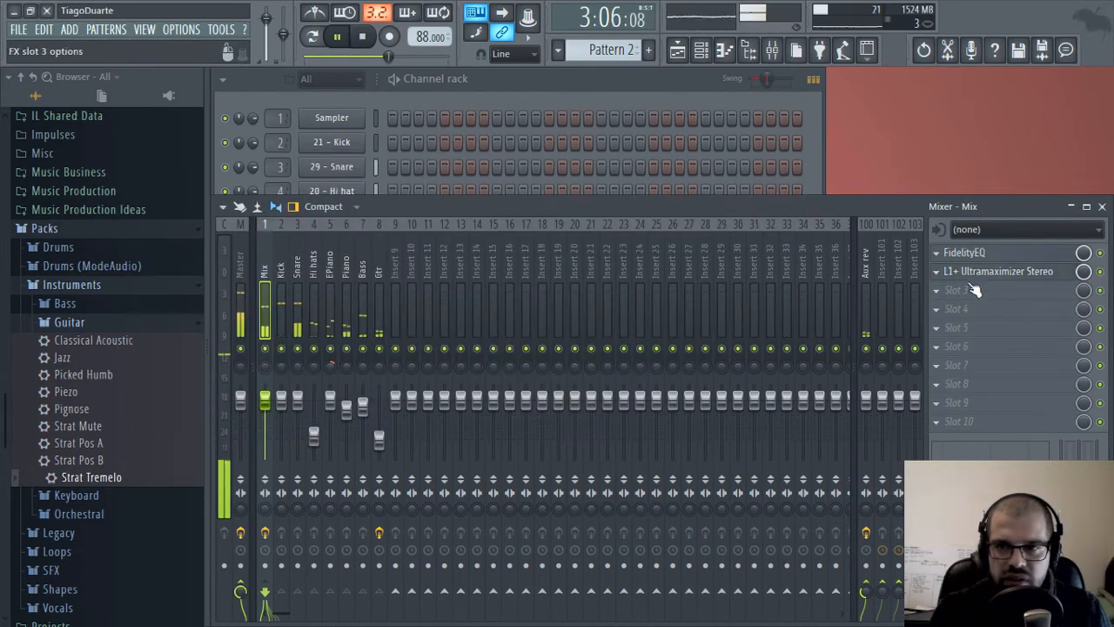
# Add Fruity Squeeze to the Mix track's third effect slot and move its window clear of the slot list
pyautogui.click(971, 292)
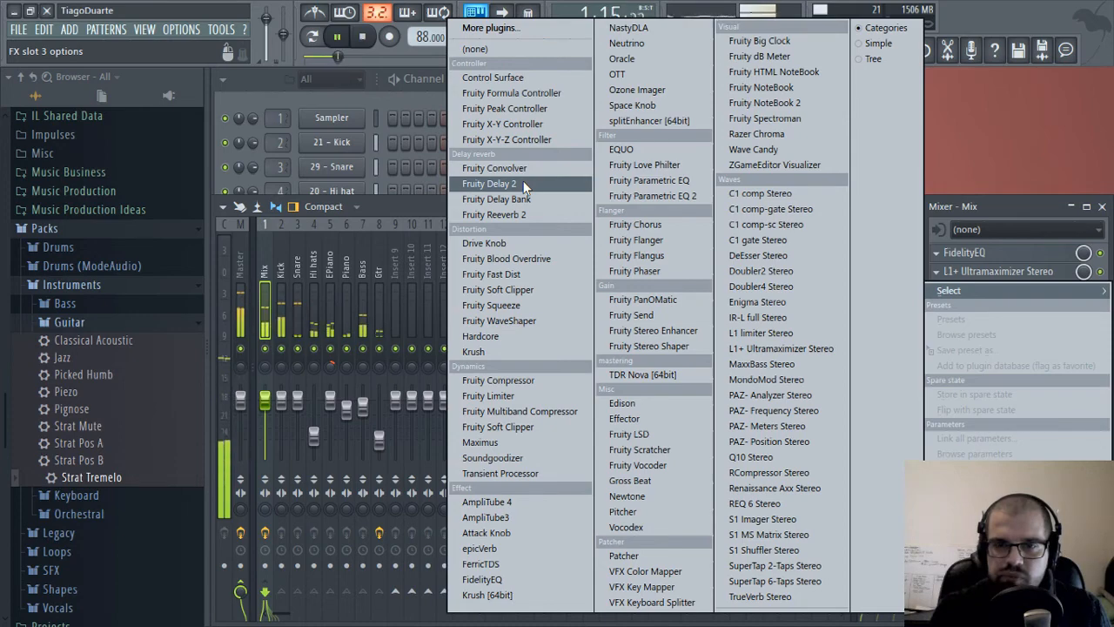
pyautogui.click(418, 203)
pyautogui.press('space')
pyautogui.click(984, 290)
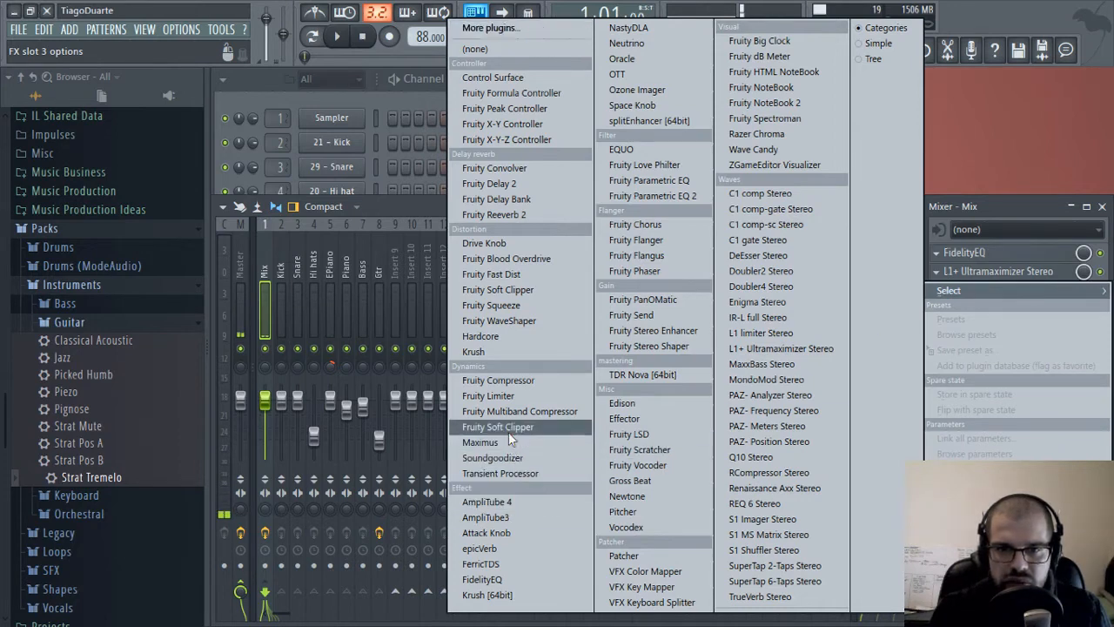
pyautogui.click(500, 310)
pyautogui.moveTo(270, 215); pyautogui.dragTo(429, 183)
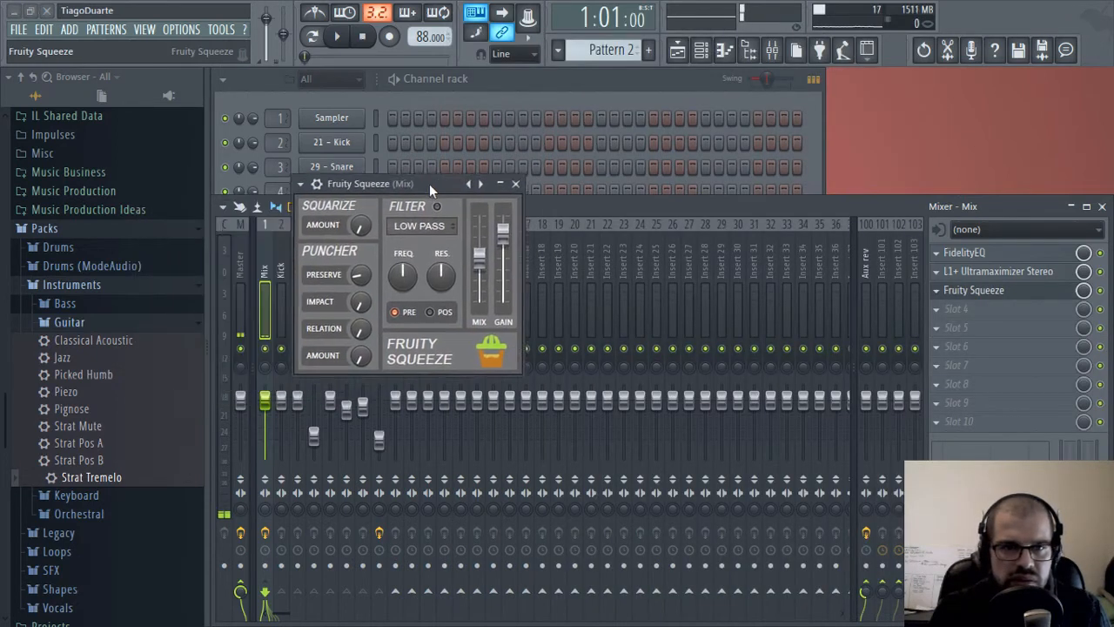
# Audition Fruity Squeeze's presets during playback, including Punch, Squeek, Grit and Off, and load the Default preset
pyautogui.press('space')
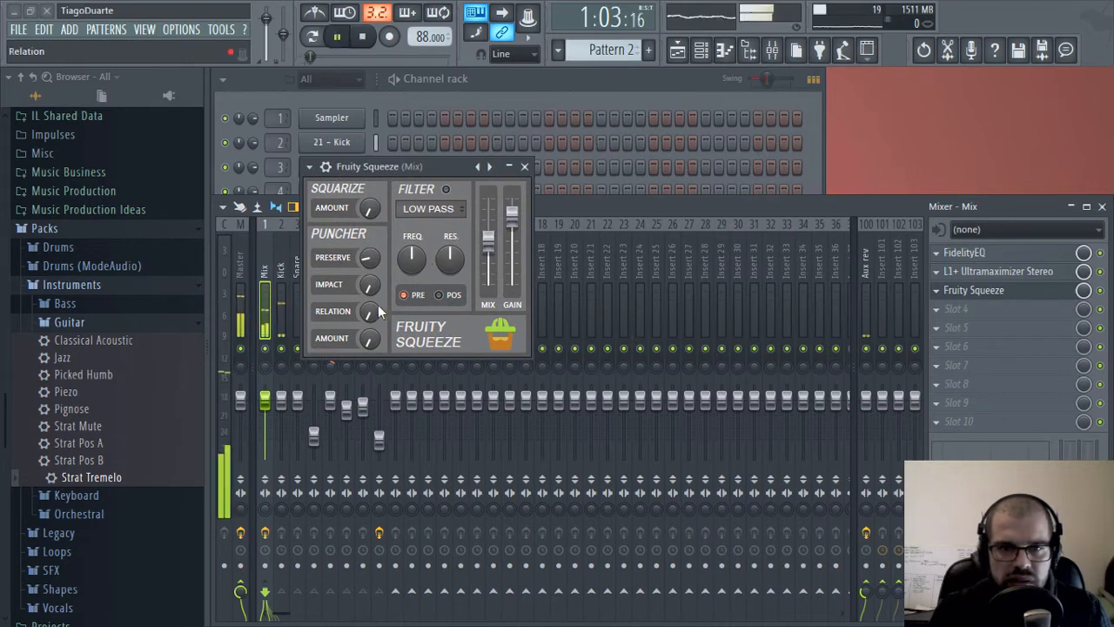
pyautogui.rightClick(489, 166)
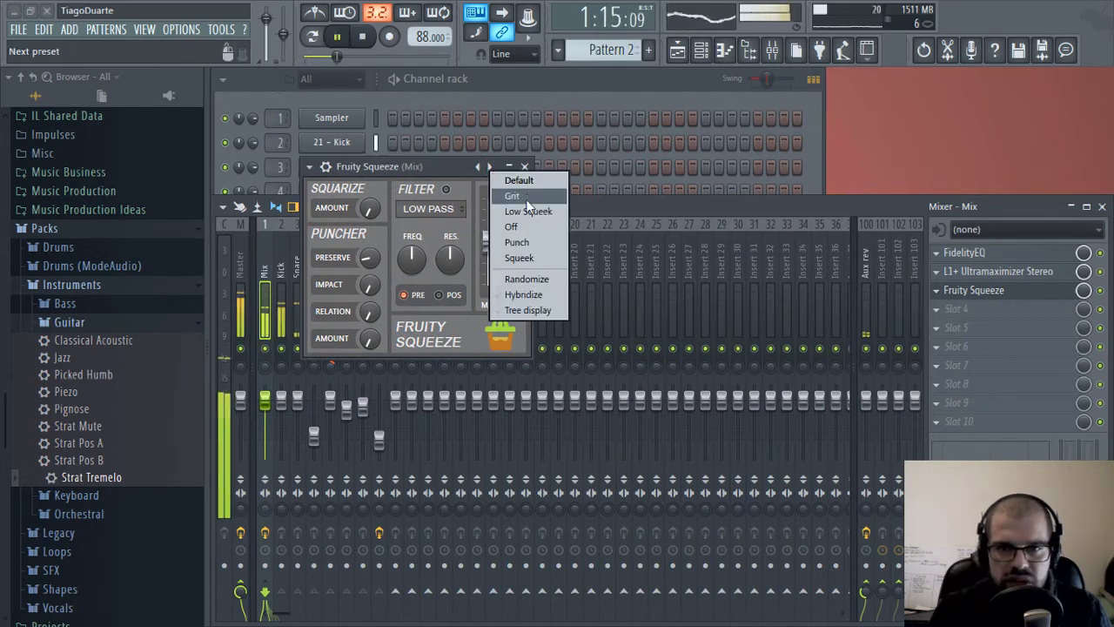
pyautogui.click(539, 225)
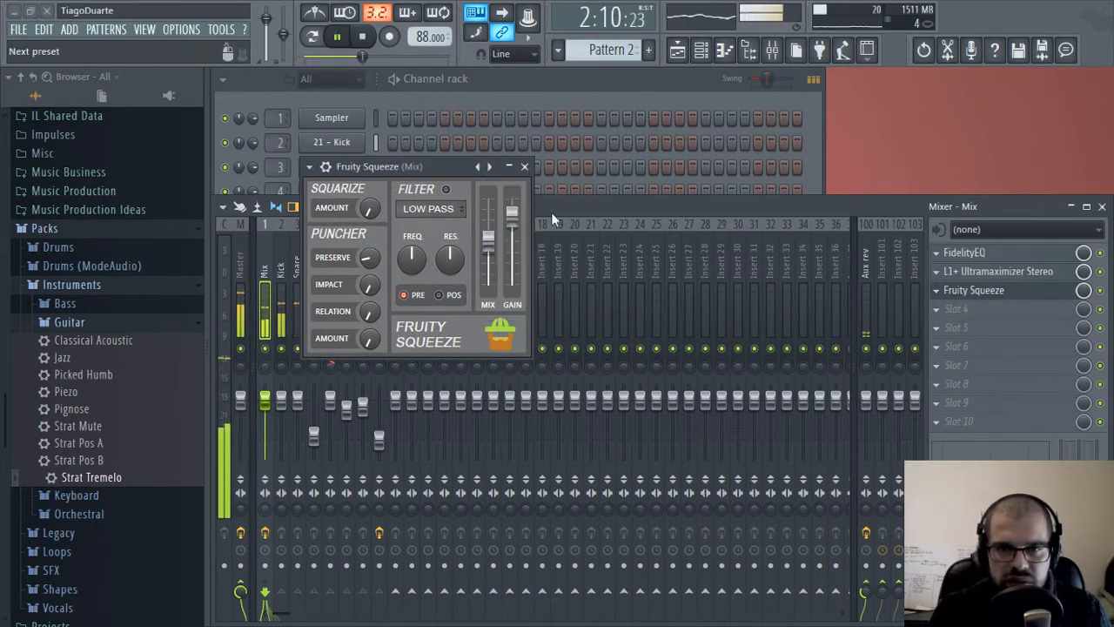
pyautogui.click(490, 167)
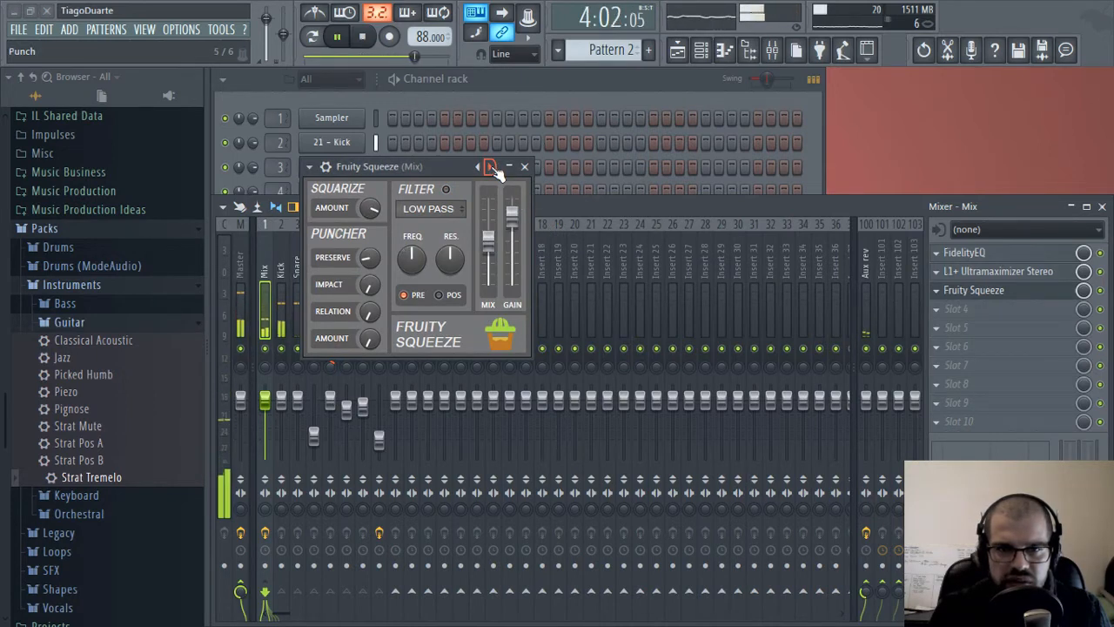
pyautogui.click(490, 167)
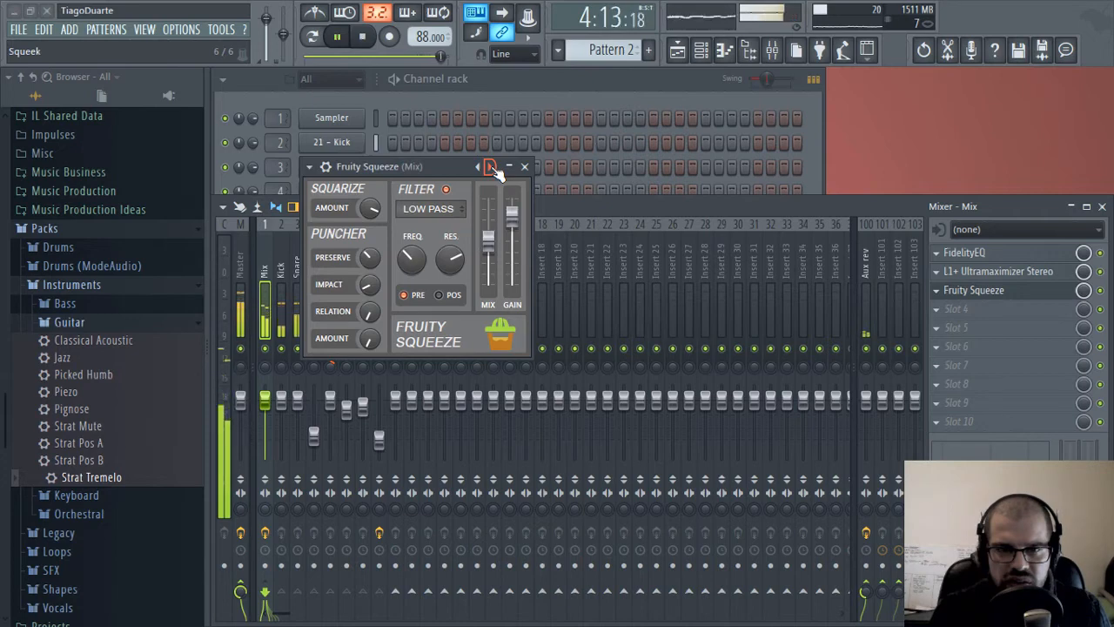
pyautogui.click(490, 167)
pyautogui.click(491, 167)
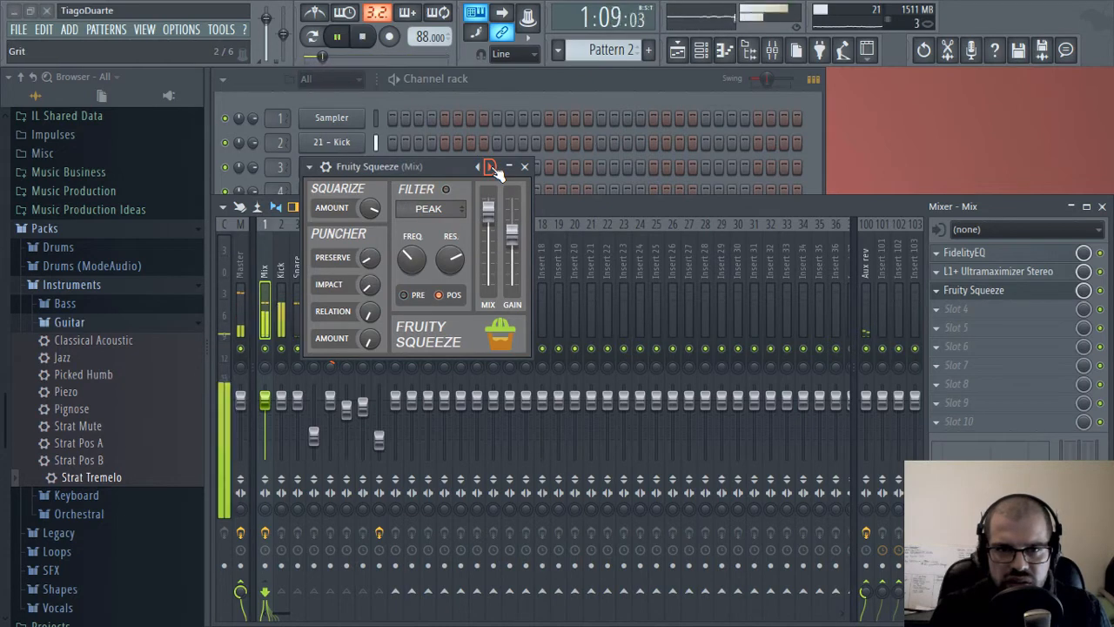
pyautogui.click(490, 167)
pyautogui.click(490, 167)
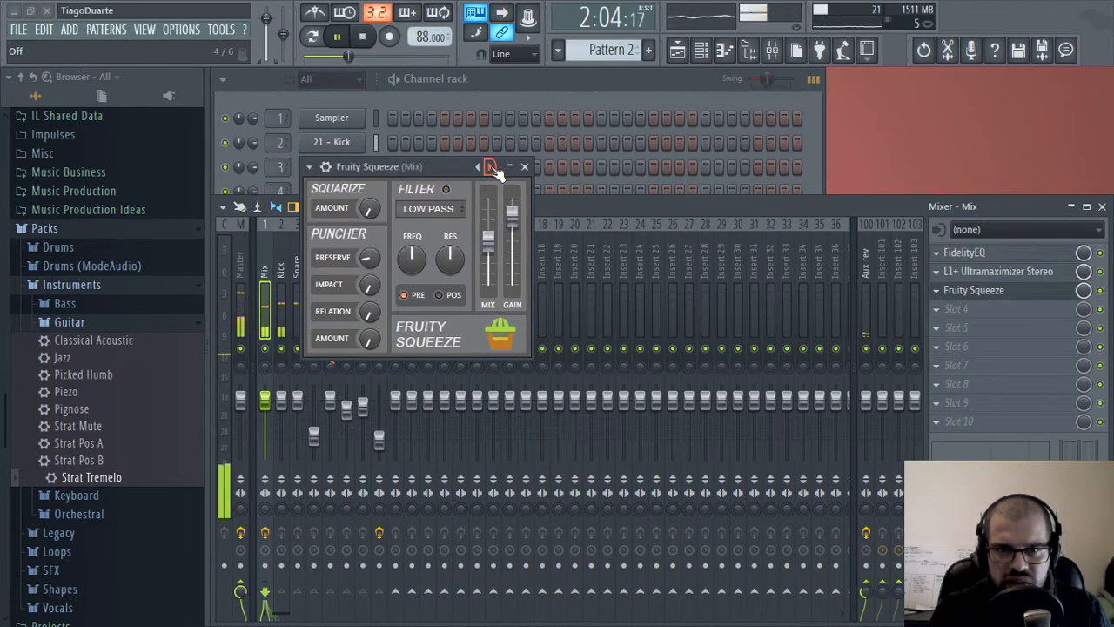
pyautogui.rightClick(491, 165)
pyautogui.click(531, 174)
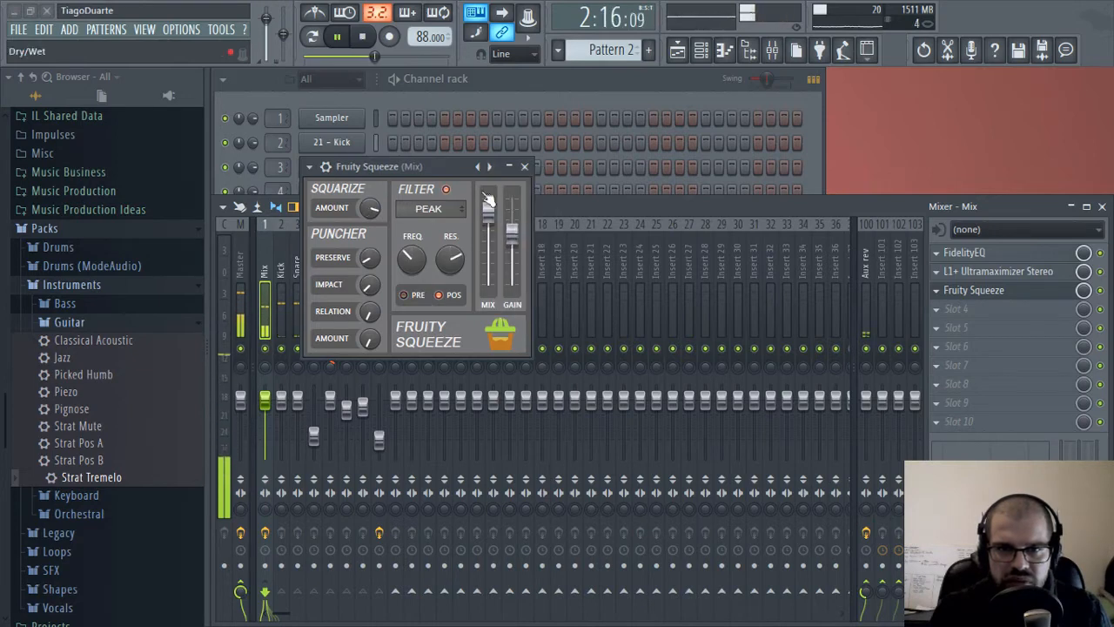
# Change Fruity Squeeze's filter type to low pass and switch the filter off
pyautogui.moveTo(444, 167); pyautogui.dragTo(508, 197)
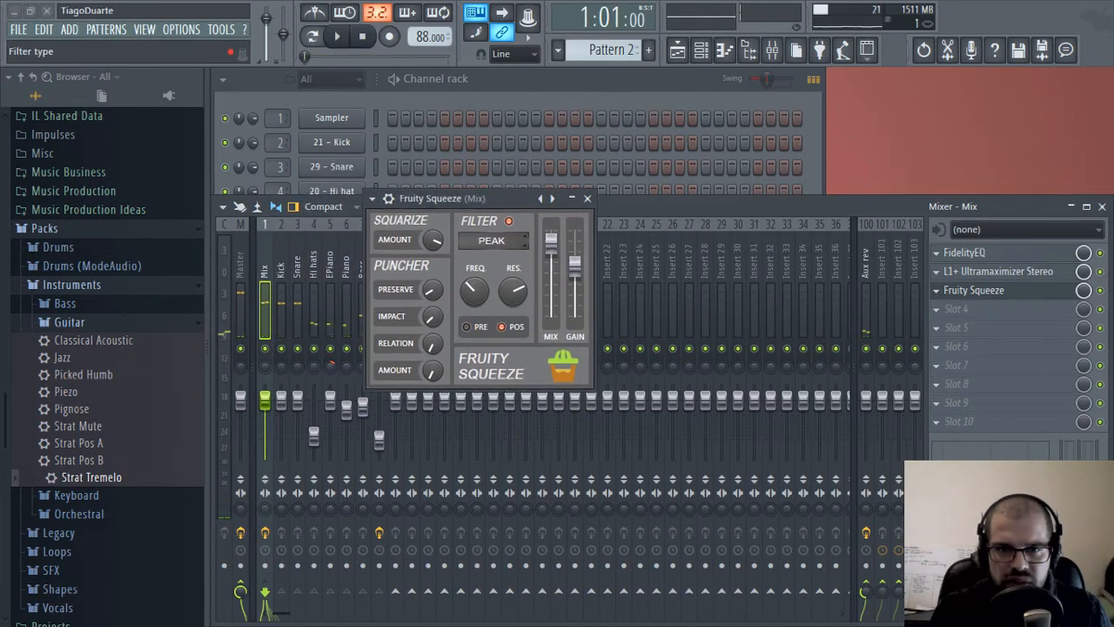
pyautogui.rightClick(513, 237)
pyautogui.click(493, 240)
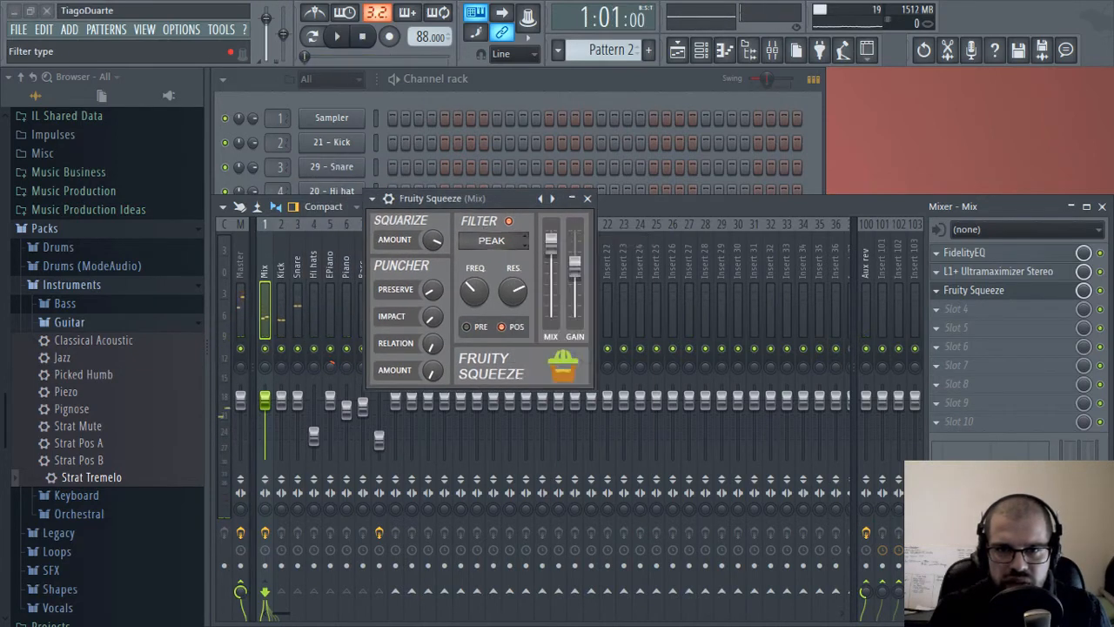
pyautogui.moveTo(493, 240); pyautogui.dragTo(492, 263)
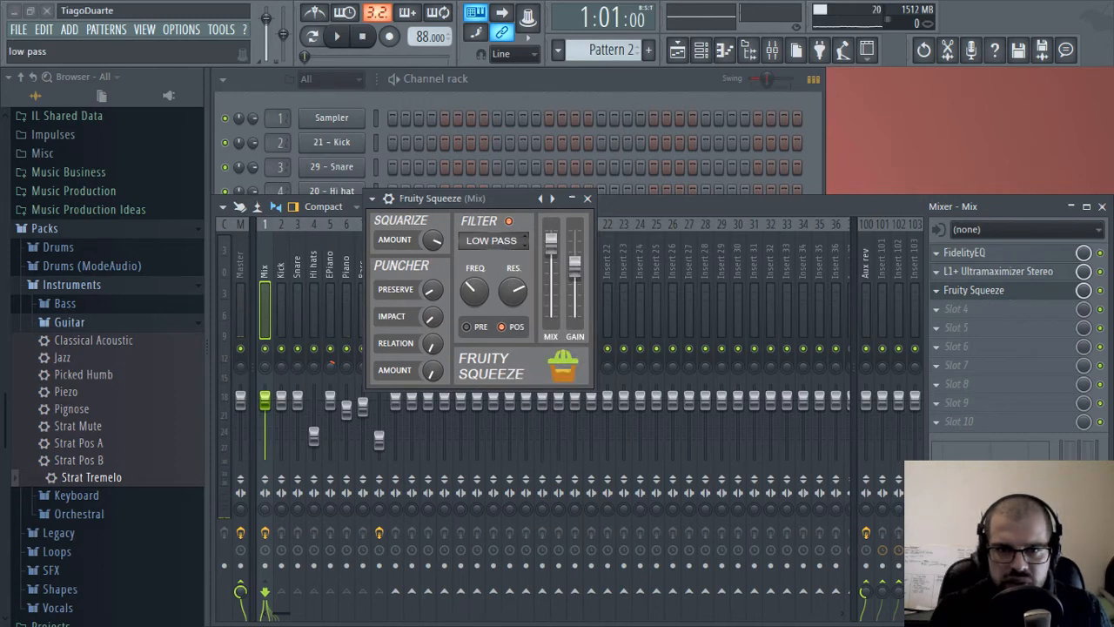
pyautogui.press('space')
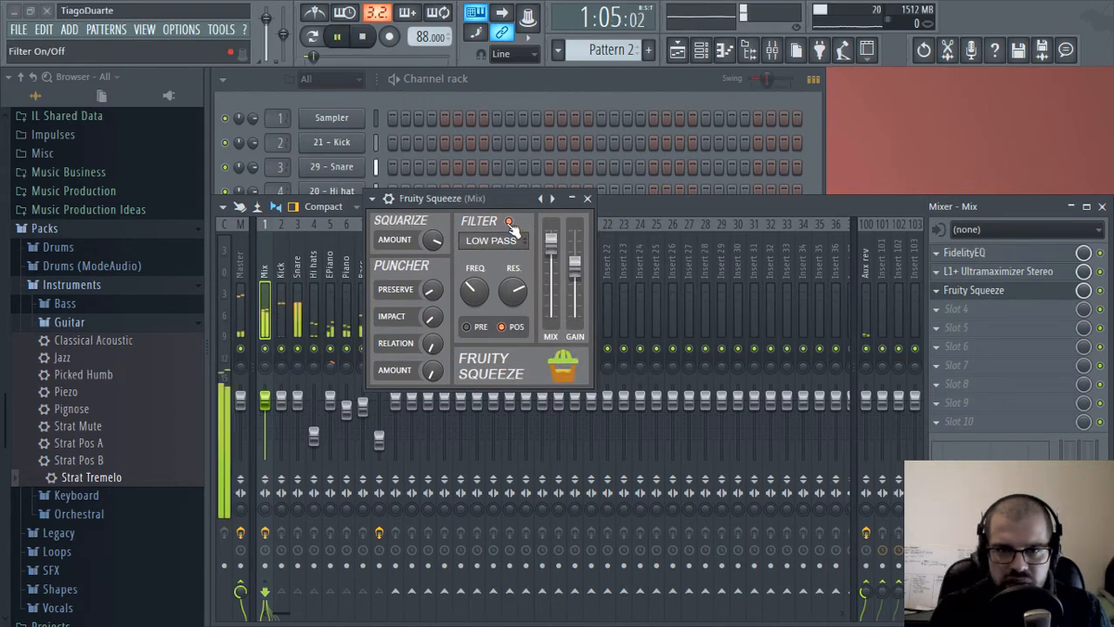
pyautogui.click(509, 221)
# Raise Fruity Squeeze's Puncher Preserve to about three-quarters and set the Squarize amount slightly below its midpoint while listening to the beat
pyautogui.press('space')
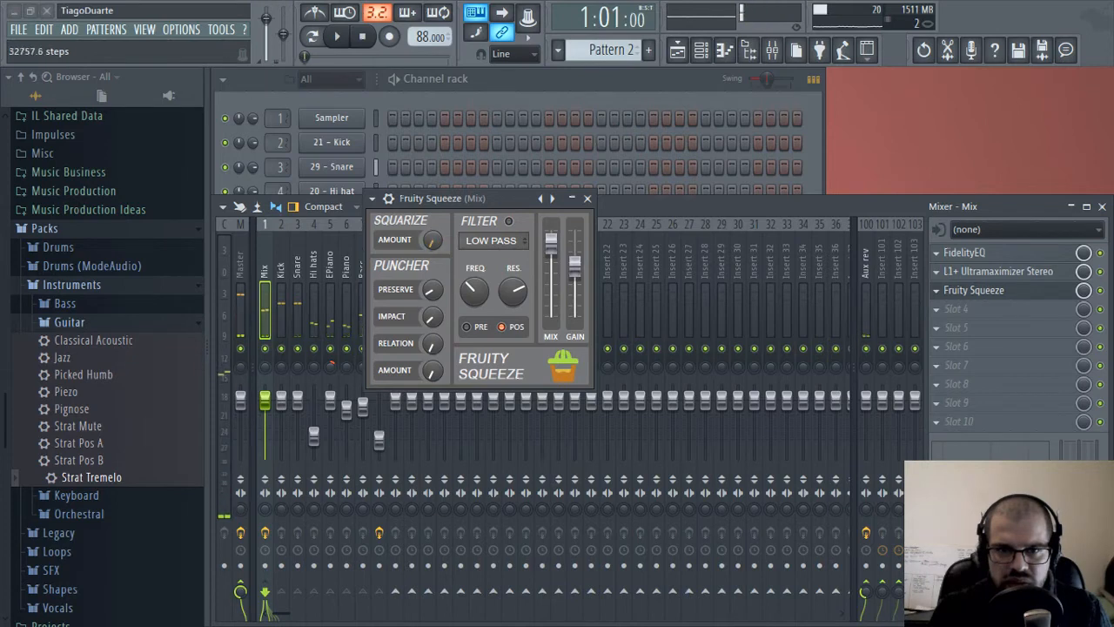
pyautogui.press('space')
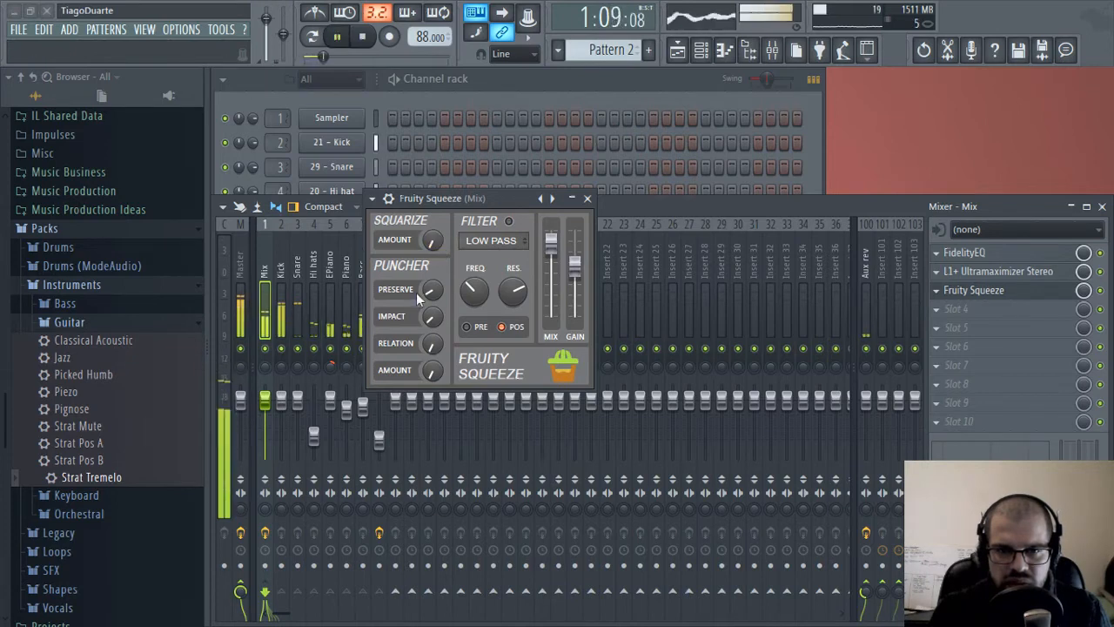
pyautogui.moveTo(428, 297); pyautogui.dragTo(428, 249)
pyautogui.moveTo(435, 295); pyautogui.dragTo(434, 280)
pyautogui.moveTo(429, 240); pyautogui.dragTo(429, 247)
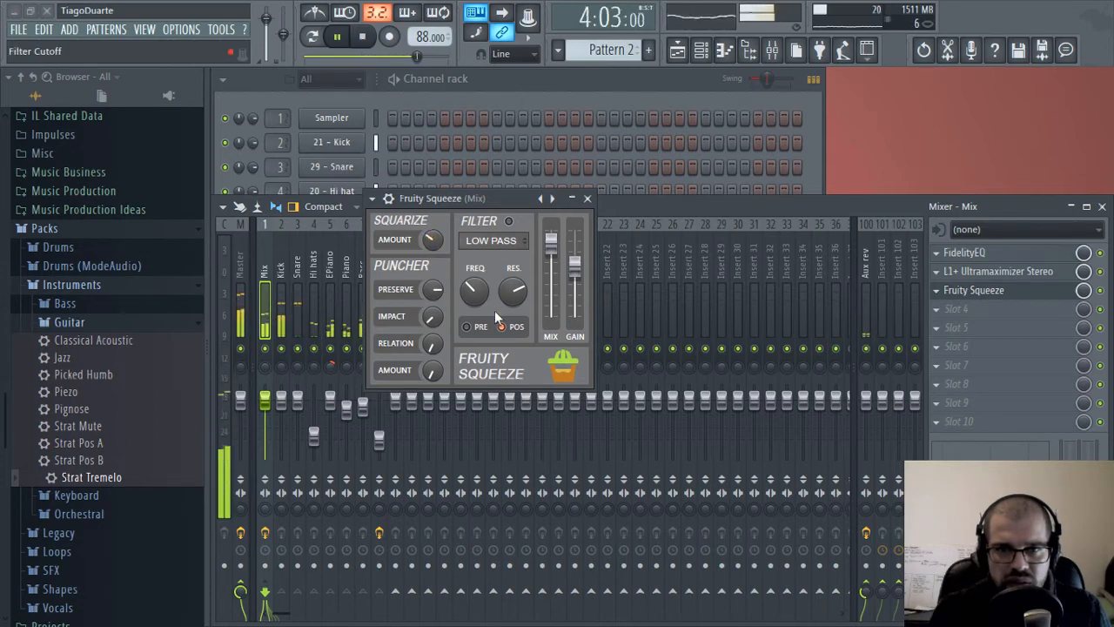
# Try Fruity Squeeze's filter as high pass and band pass with different frequencies, lower the resonance to minimum, and leave the filter switched off
pyautogui.moveTo(475, 293); pyautogui.dragTo(474, 289)
pyautogui.moveTo(492, 246); pyautogui.dragTo(492, 235)
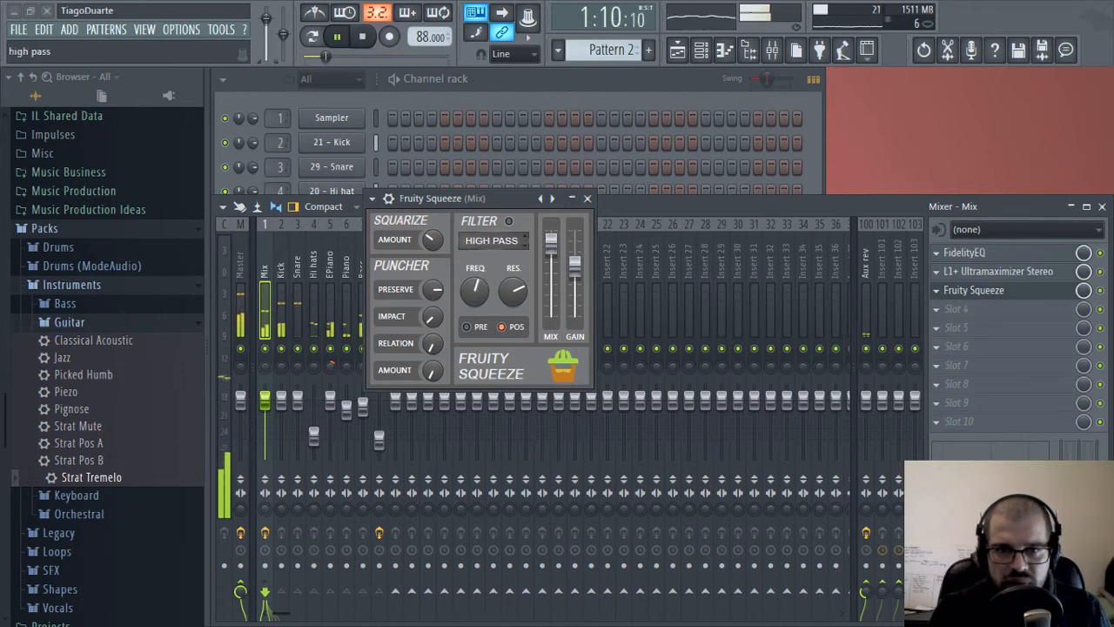
pyautogui.click(509, 221)
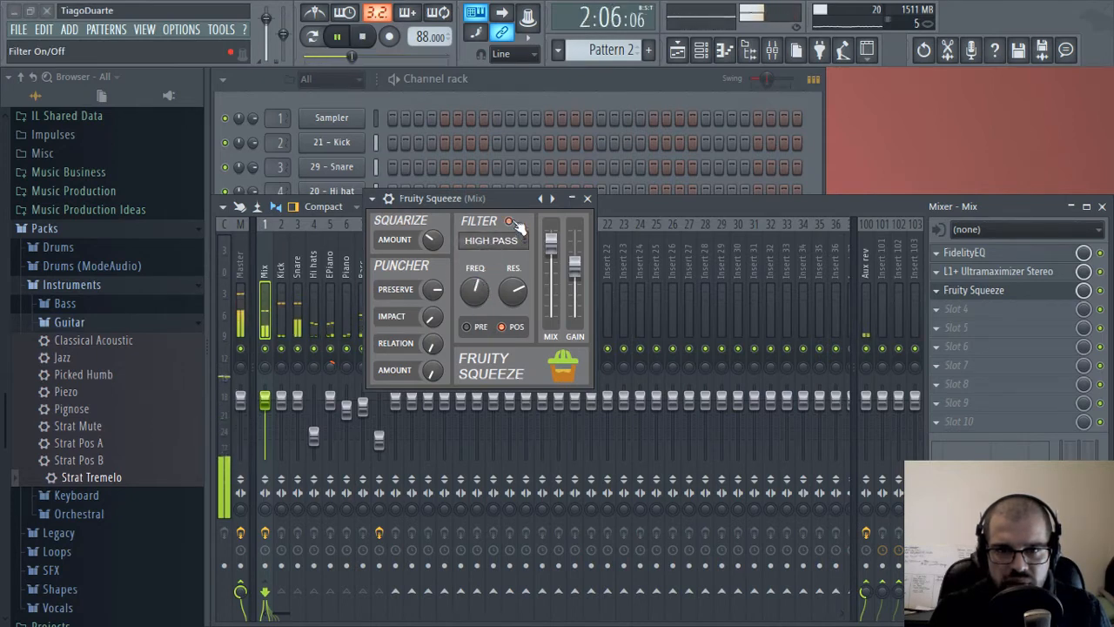
pyautogui.moveTo(477, 294)
pyautogui.mouseDown()
pyautogui.moveTo(477, 318)
pyautogui.moveTo(512, 301)
pyautogui.moveTo(513, 315)
pyautogui.moveTo(482, 284)
pyautogui.moveTo(475, 305)
pyautogui.mouseUp()
pyautogui.click(479, 327)
pyautogui.click(514, 331)
pyautogui.moveTo(493, 241); pyautogui.dragTo(493, 223)
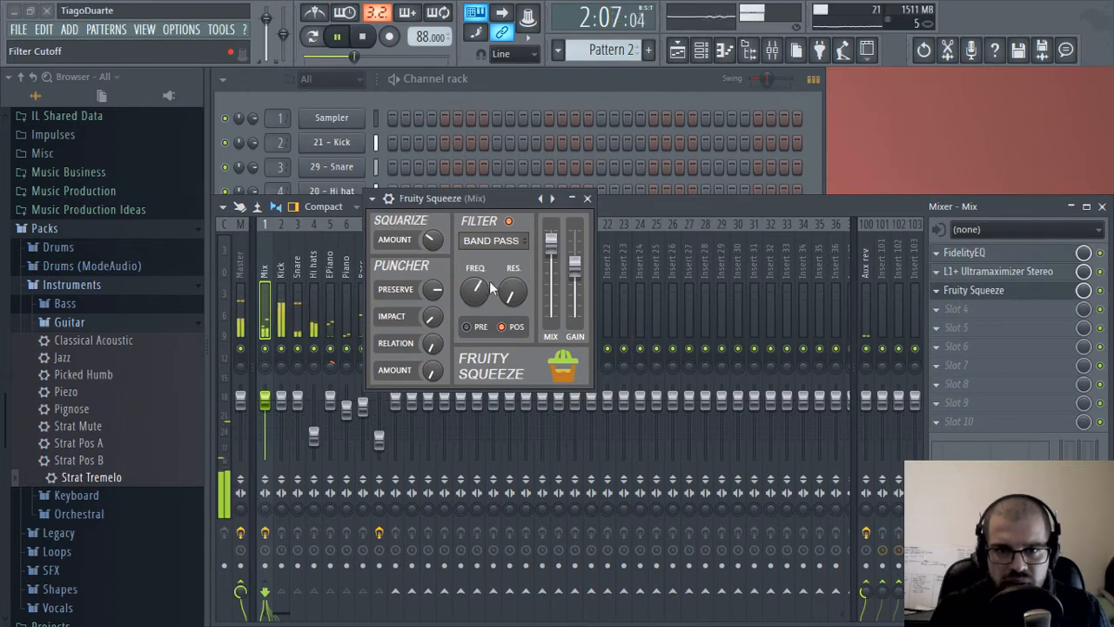
pyautogui.click(509, 221)
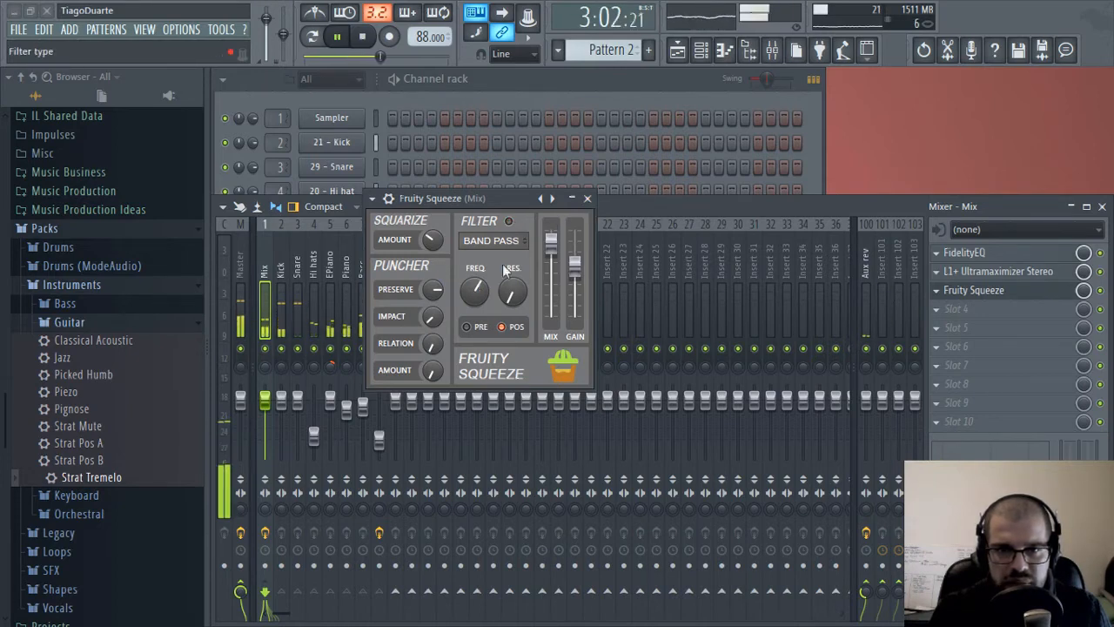
# Try Puncher Impact settings up to 44100 samples on the Mix track and set Impact to 33 samples
pyautogui.moveTo(430, 324); pyautogui.dragTo(430, 274)
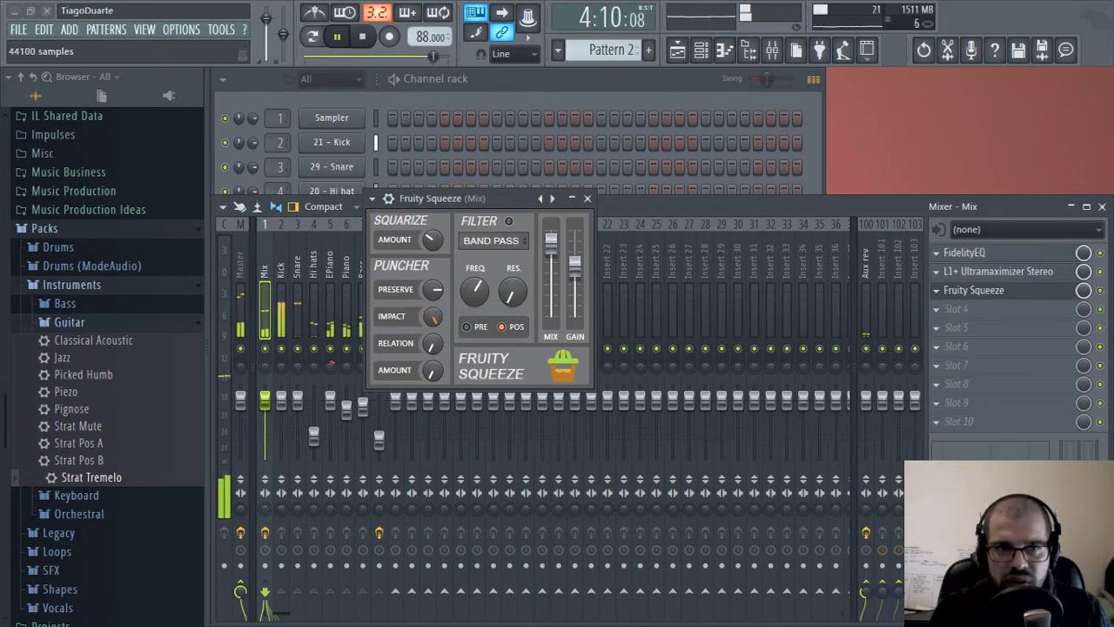
pyautogui.moveTo(433, 322); pyautogui.dragTo(432, 360)
pyautogui.moveTo(433, 319); pyautogui.dragTo(434, 308)
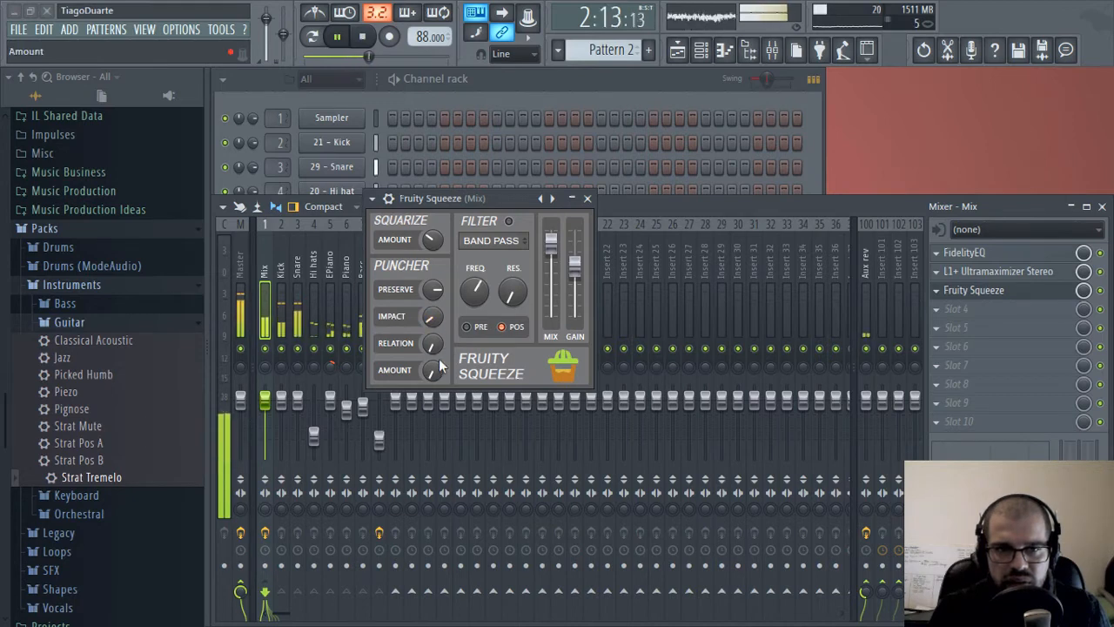
pyautogui.moveTo(438, 351)
pyautogui.mouseDown()
pyautogui.moveTo(438, 339)
pyautogui.moveTo(440, 351)
pyautogui.mouseUp()
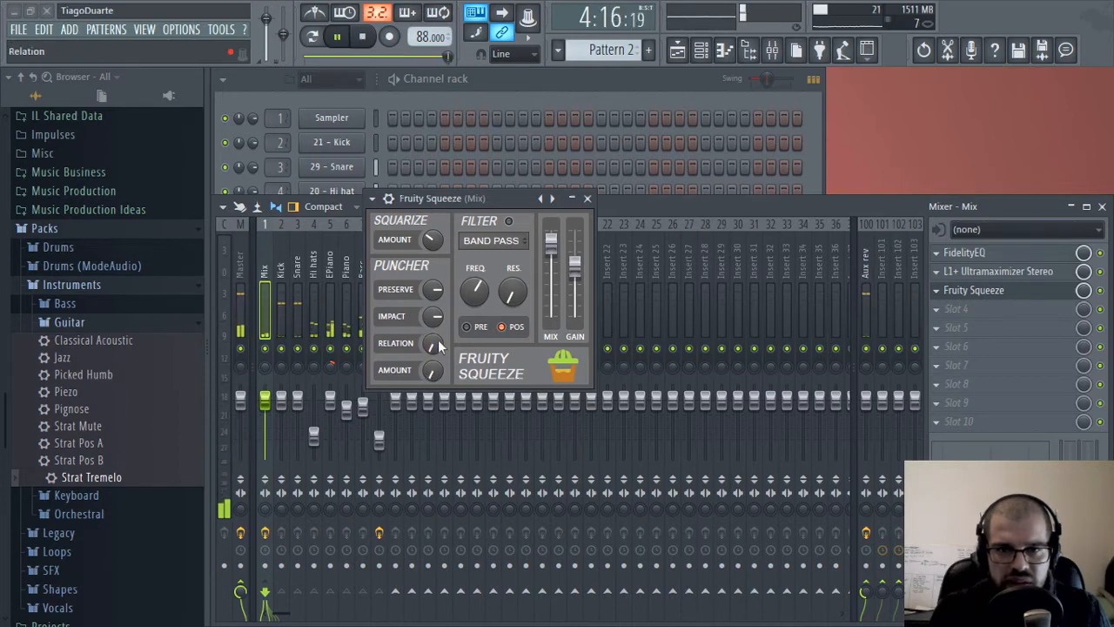
pyautogui.press('space')
pyautogui.moveTo(487, 198); pyautogui.dragTo(489, 203)
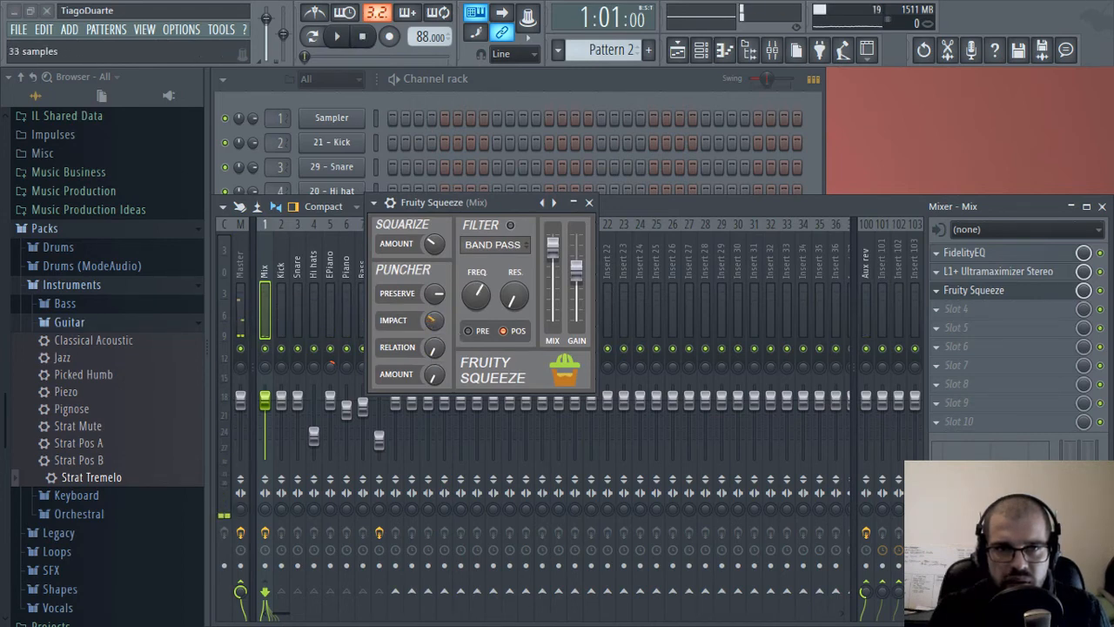
# Set the Squarize amount to 525.2 steps, raise Puncher Preserve slightly, and set Impact to 18 samples during playback
pyautogui.press('space')
pyautogui.moveTo(440, 385); pyautogui.dragTo(435, 326)
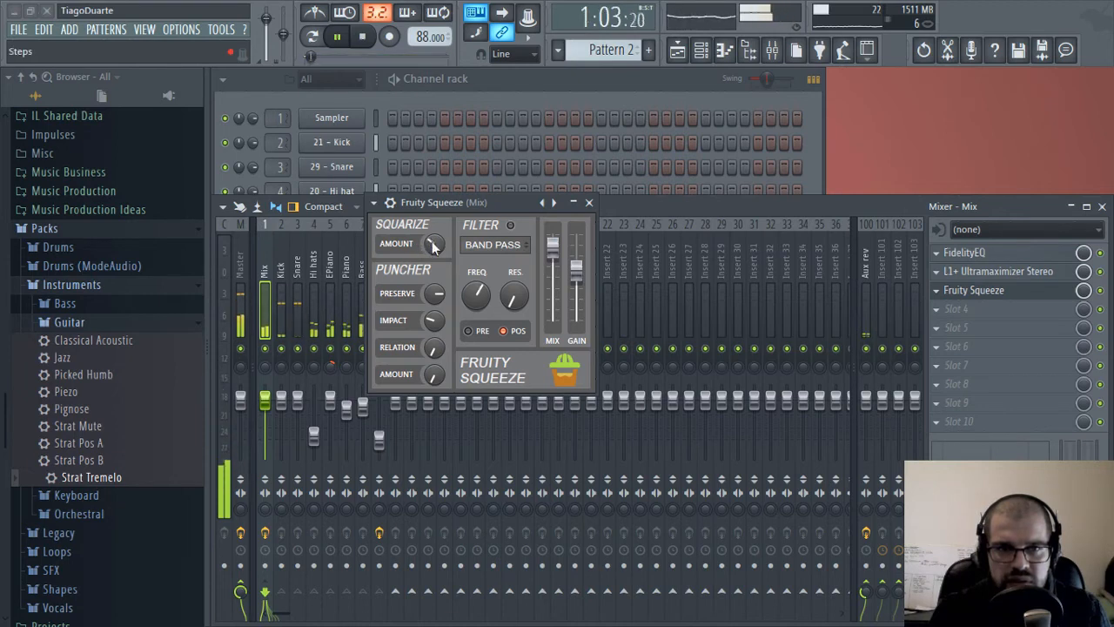
pyautogui.moveTo(433, 247)
pyautogui.mouseDown()
pyautogui.moveTo(433, 218)
pyautogui.moveTo(438, 261)
pyautogui.moveTo(438, 251)
pyautogui.mouseUp()
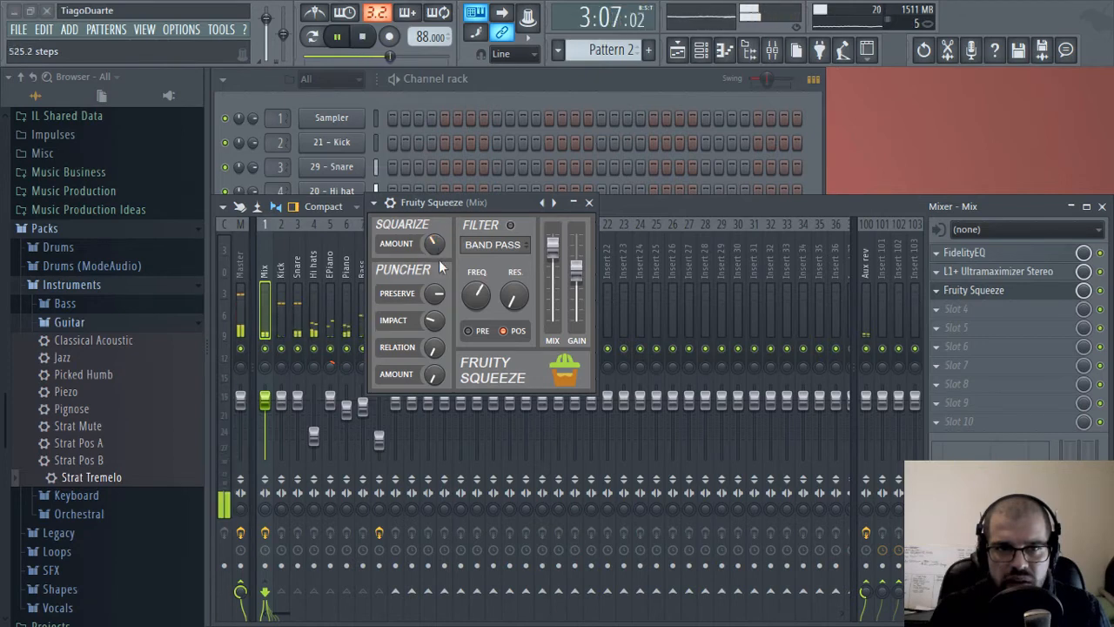
pyautogui.moveTo(438, 294); pyautogui.dragTo(438, 282)
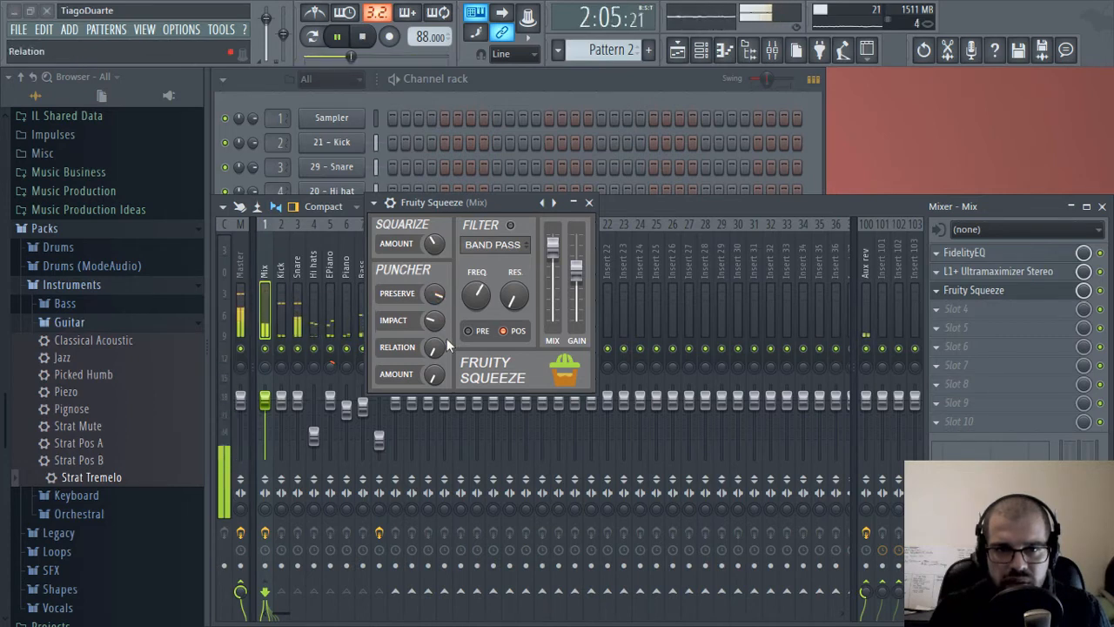
pyautogui.moveTo(433, 321); pyautogui.dragTo(438, 324)
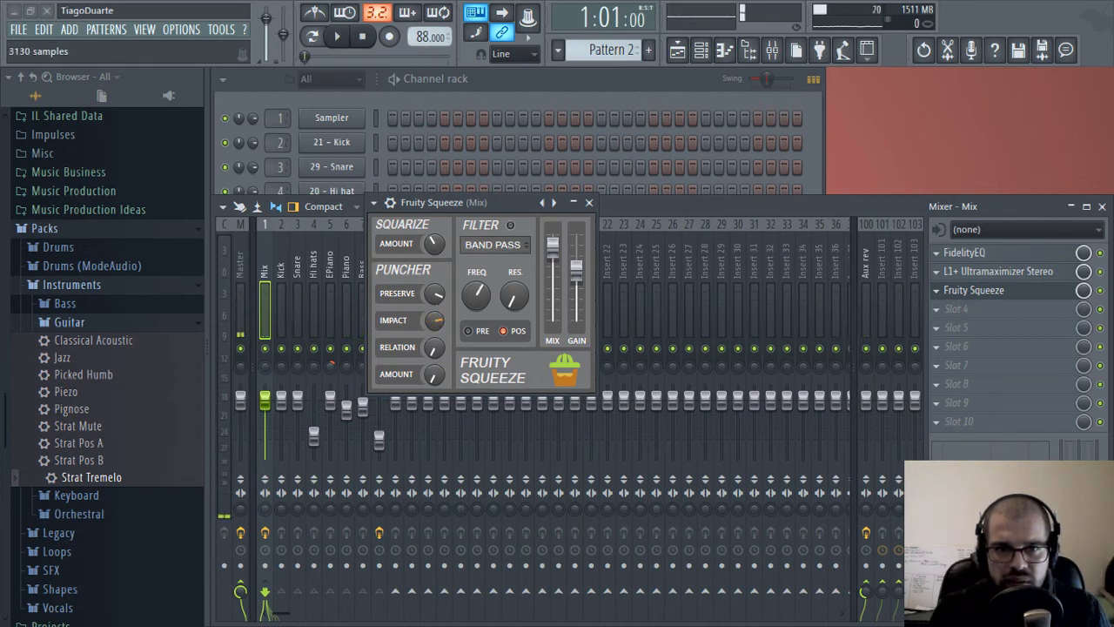
pyautogui.press('space')
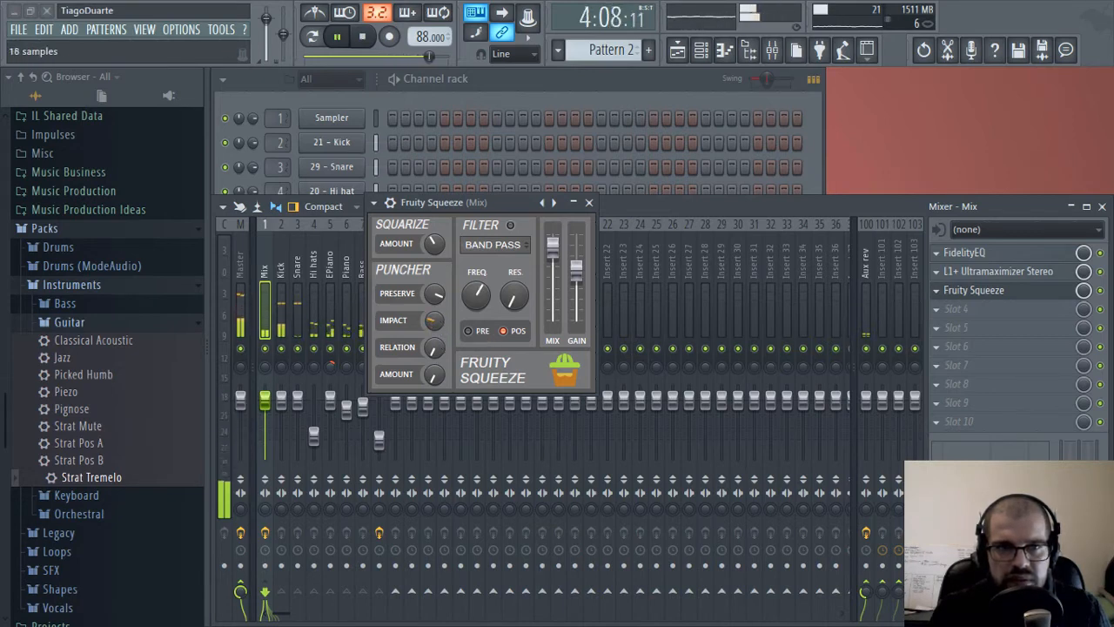
# Close Fruity Squeeze and reduce its wet level in the Mix track's third slot to about half
pyautogui.click(589, 203)
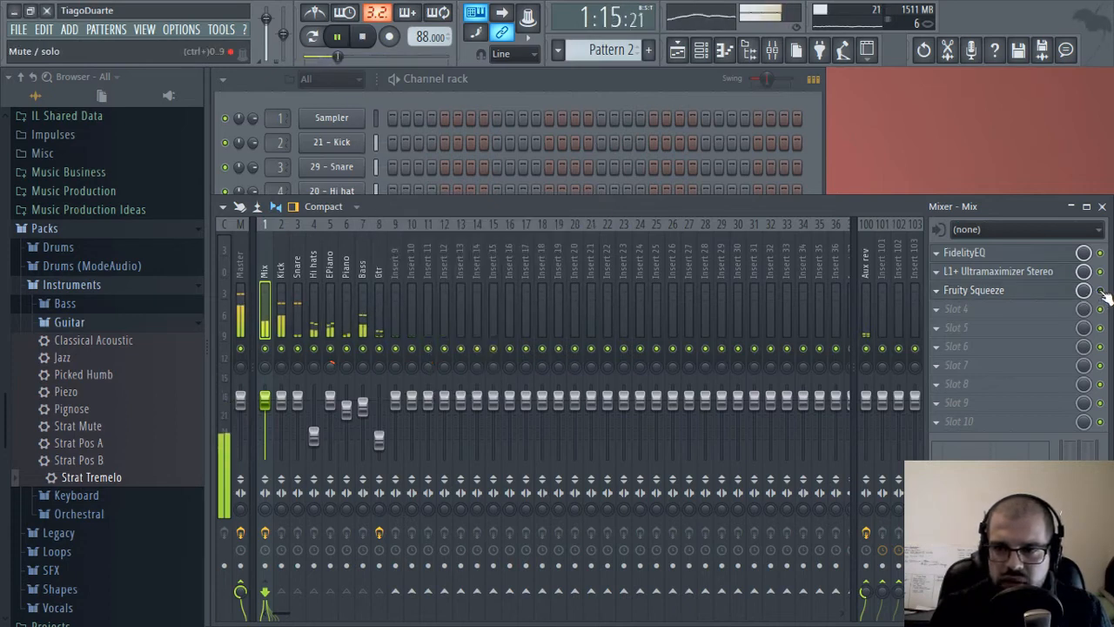
pyautogui.moveTo(1083, 292); pyautogui.dragTo(1083, 307)
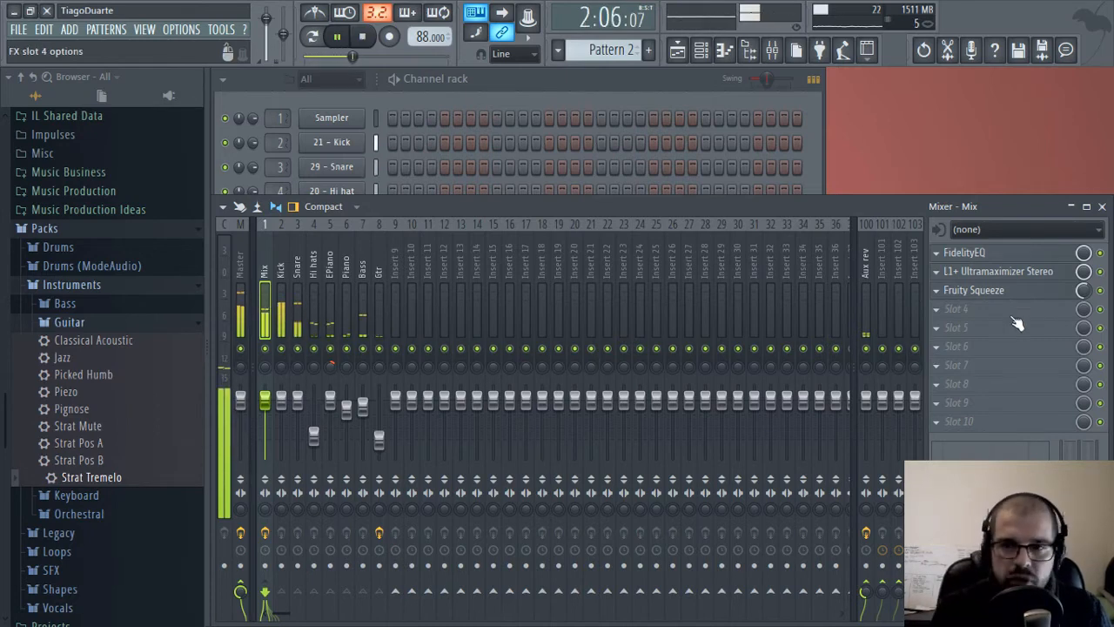
# Load Fruity WaveShaper into the Mix track's fourth effect slot and move its window higher, over the channel rack
pyautogui.click(988, 312)
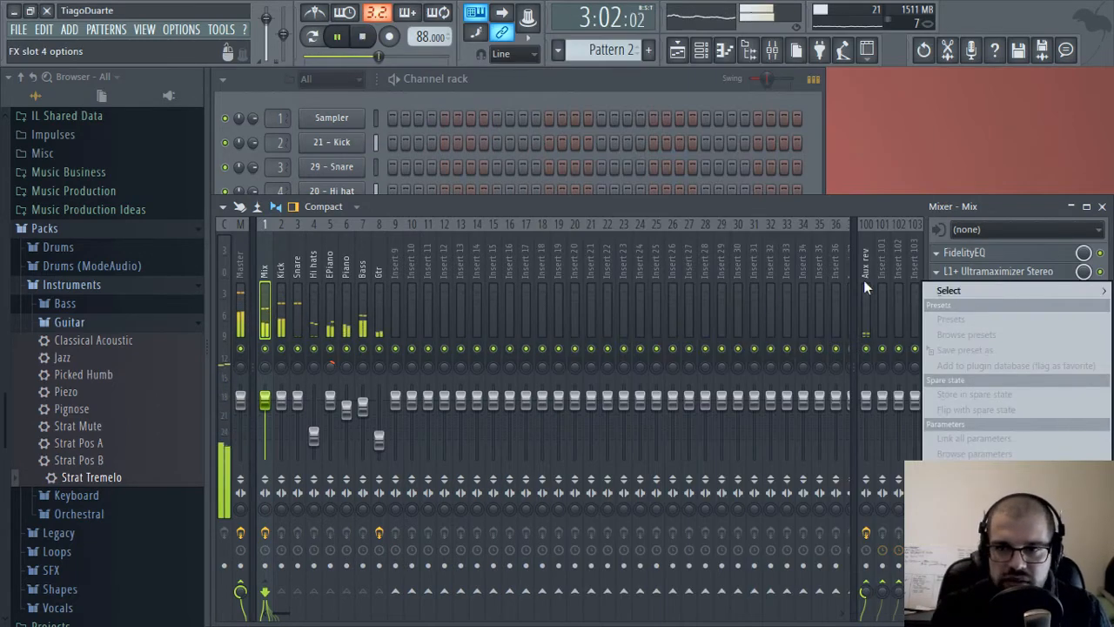
pyautogui.moveTo(992, 292)
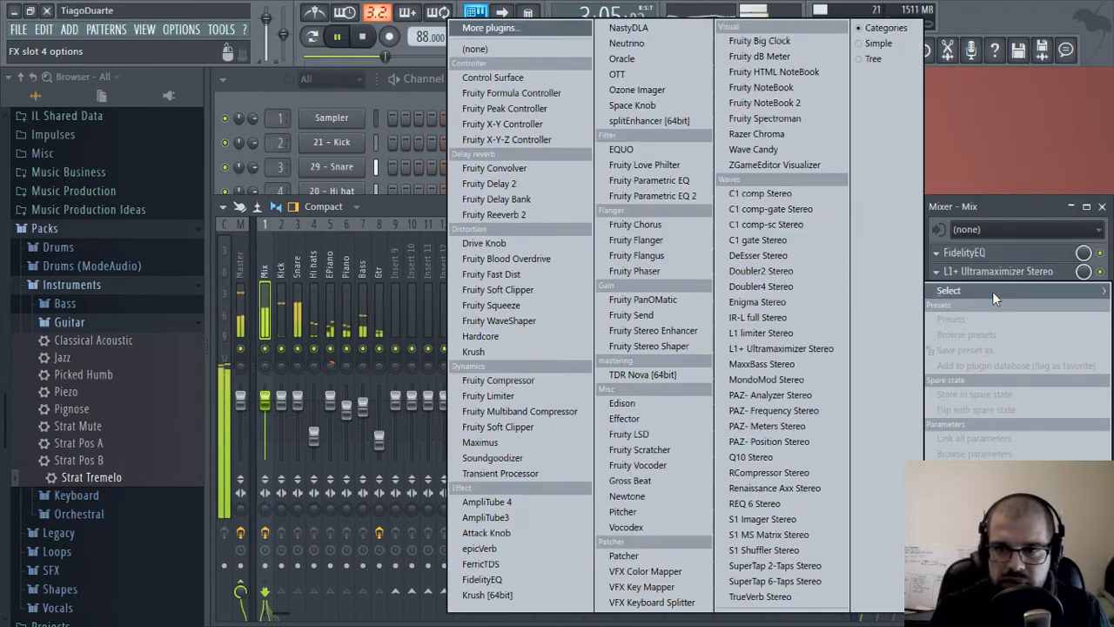
pyautogui.click(526, 322)
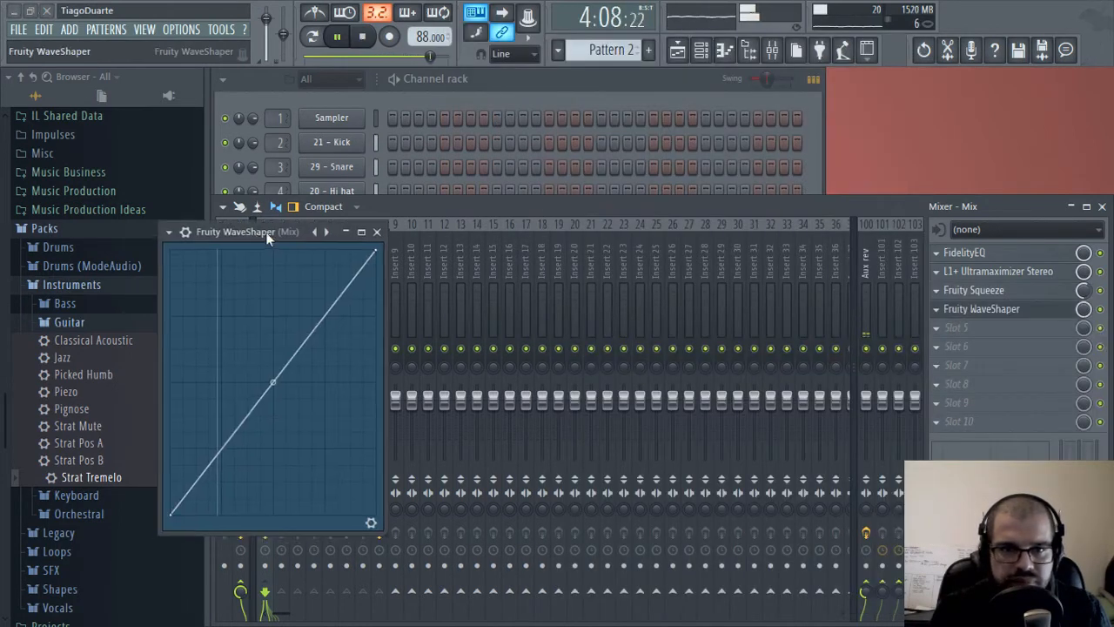
pyautogui.moveTo(266, 231); pyautogui.dragTo(396, 145)
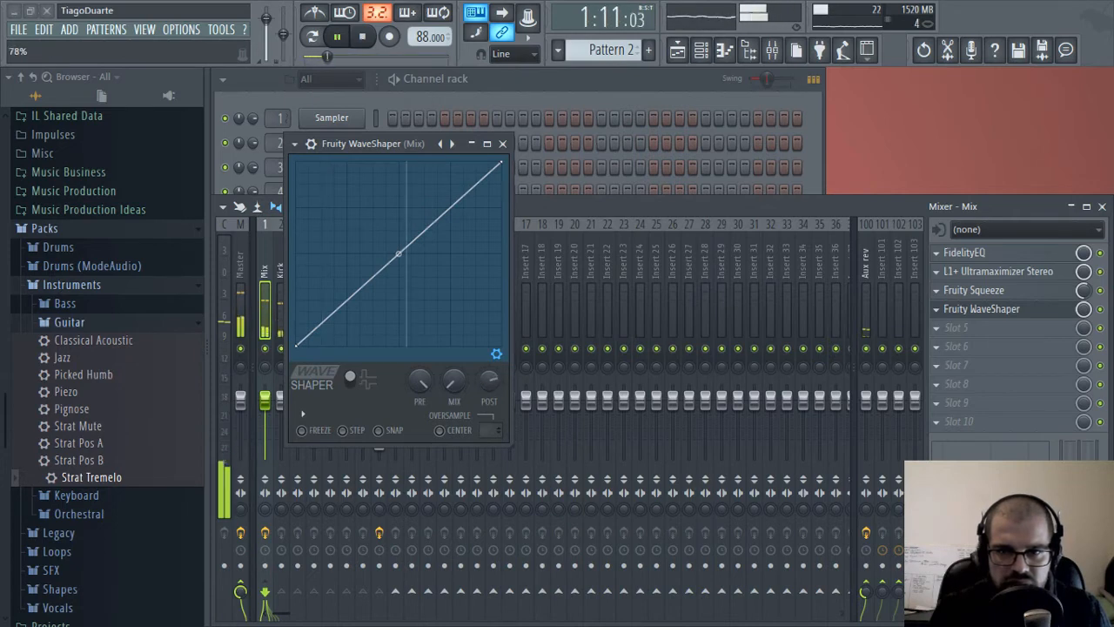
# Reset WaveShaper's Pre and Post levels to their defaults
pyautogui.rightClick(423, 386)
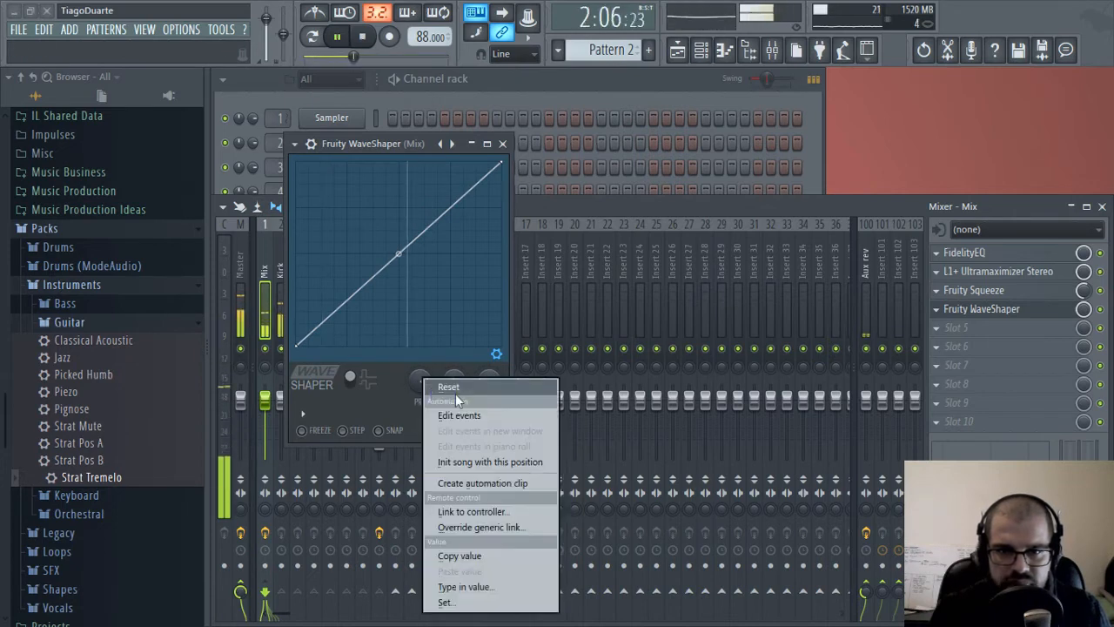
pyautogui.click(455, 389)
pyautogui.rightClick(493, 383)
pyautogui.click(524, 407)
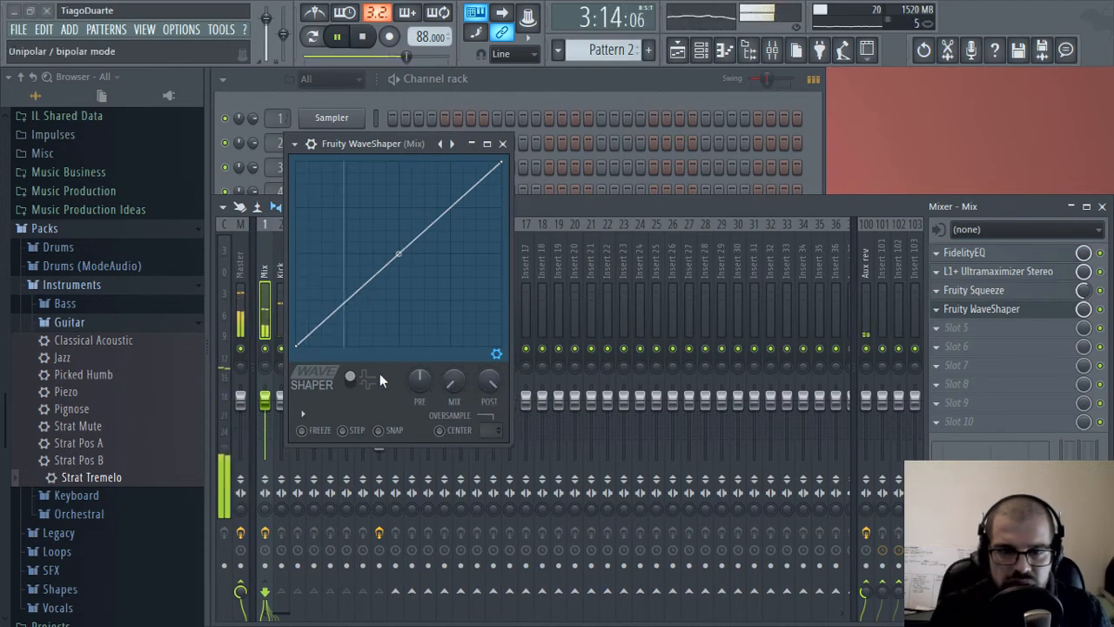
# Bend the lower section of the WaveShaper curve upward and slightly reduce the effect's wet level in the Mix track's fourth slot
pyautogui.moveTo(338, 309)
pyautogui.mouseDown()
pyautogui.moveTo(350, 316)
pyautogui.moveTo(346, 304)
pyautogui.mouseUp()
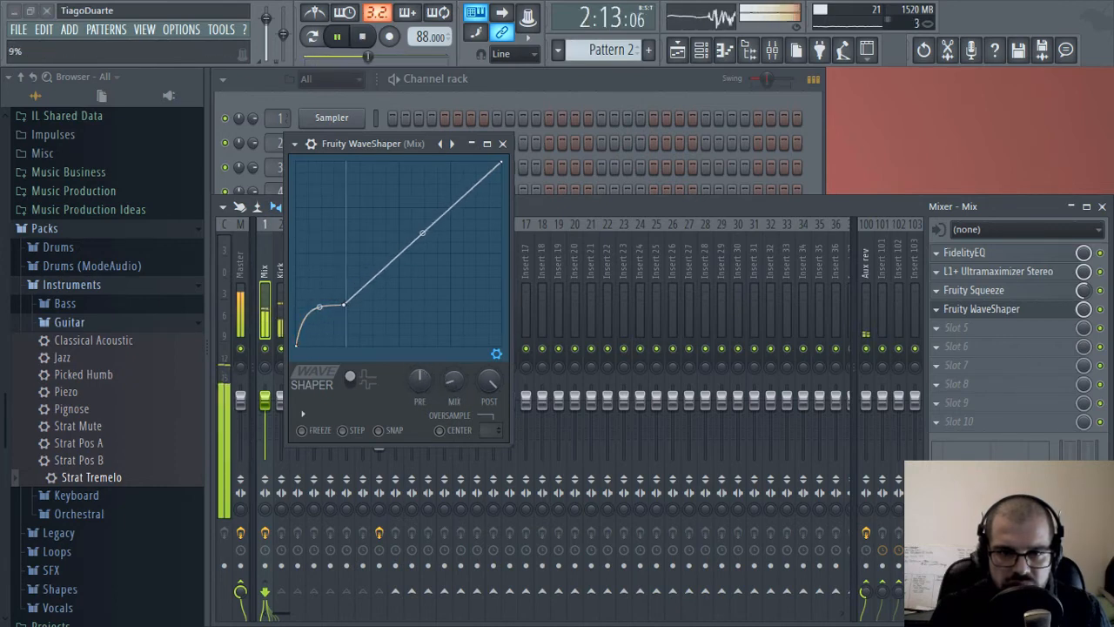
pyautogui.click(508, 145)
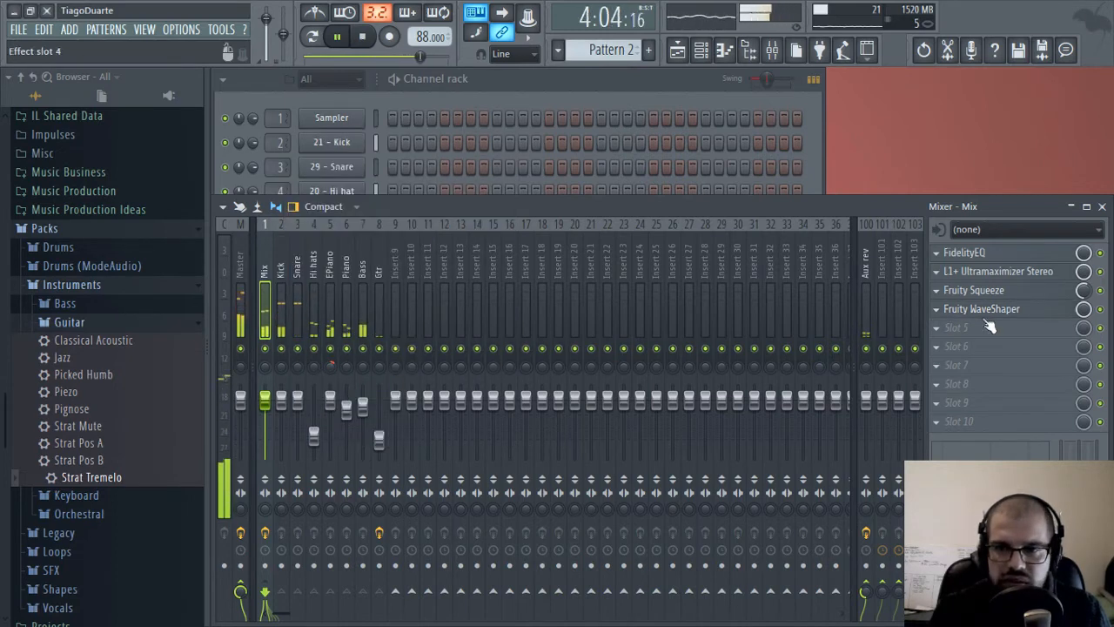
pyautogui.moveTo(1084, 310); pyautogui.dragTo(1084, 323)
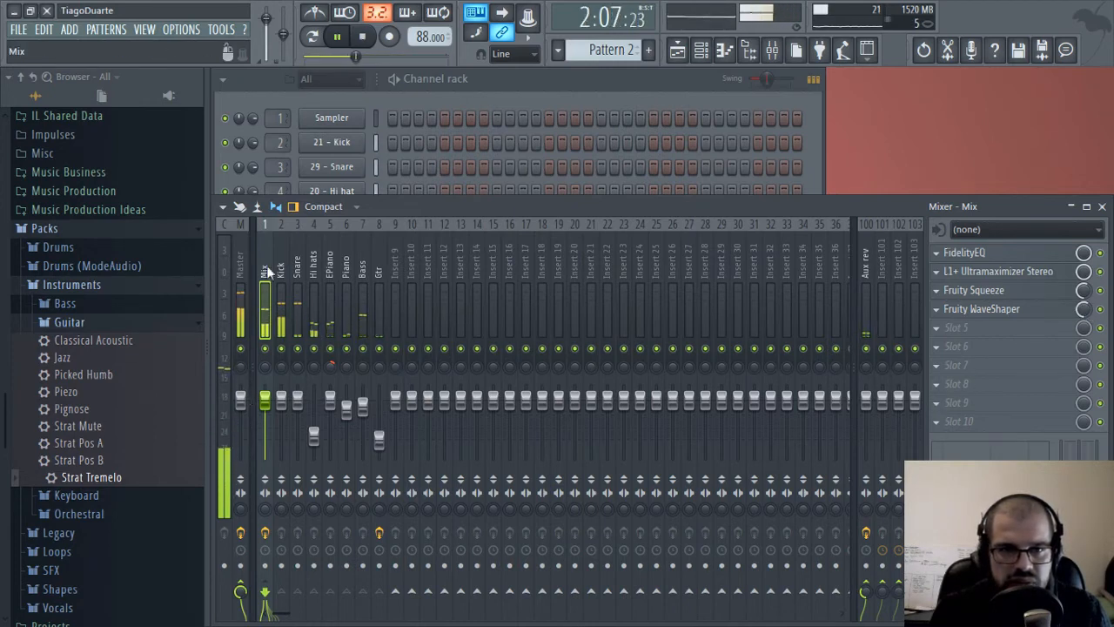
# Compare the Mix track during playback with all its effects bypassed and re-enabled
pyautogui.click(267, 534)
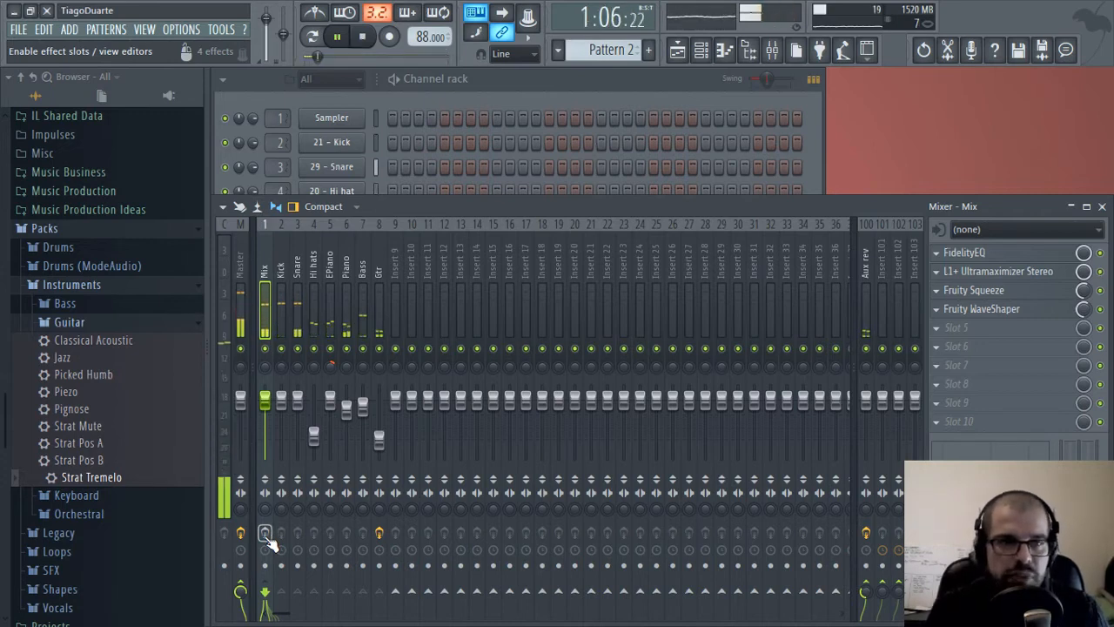
pyautogui.click(266, 536)
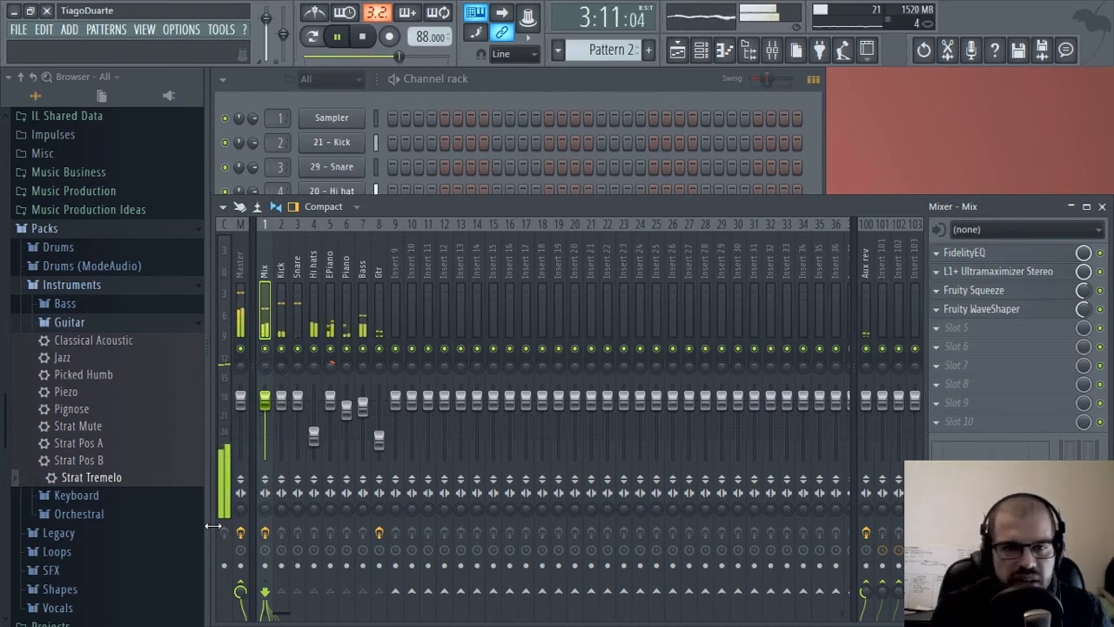
# Set the threshold of the Master track's L1 limiter to -10.5 dB
pyautogui.click(253, 264)
pyautogui.click(216, 253)
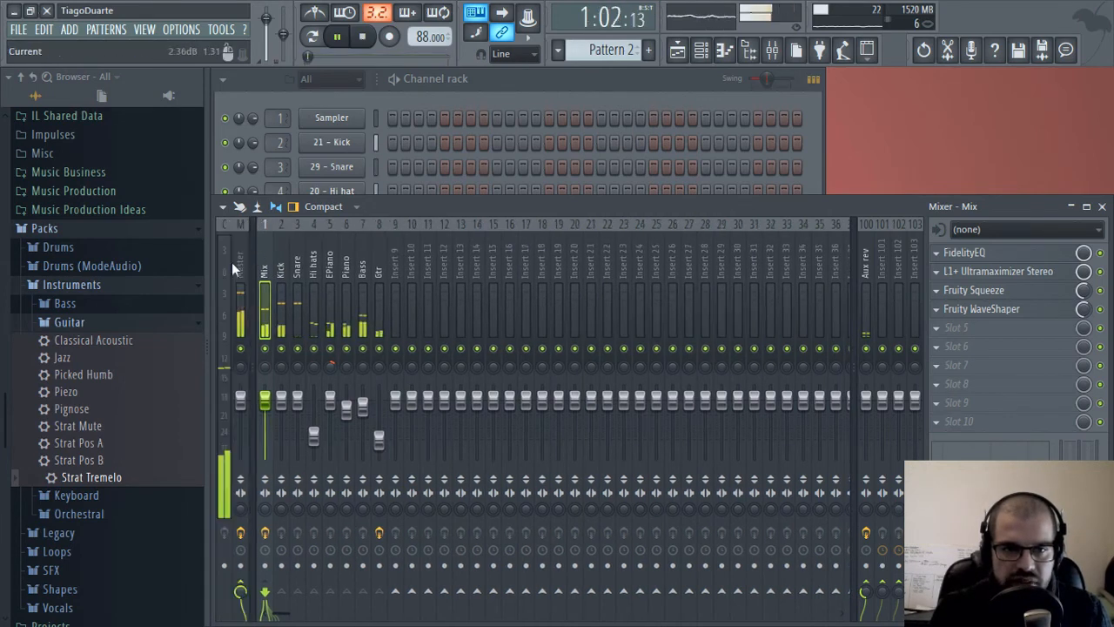
pyautogui.click(243, 256)
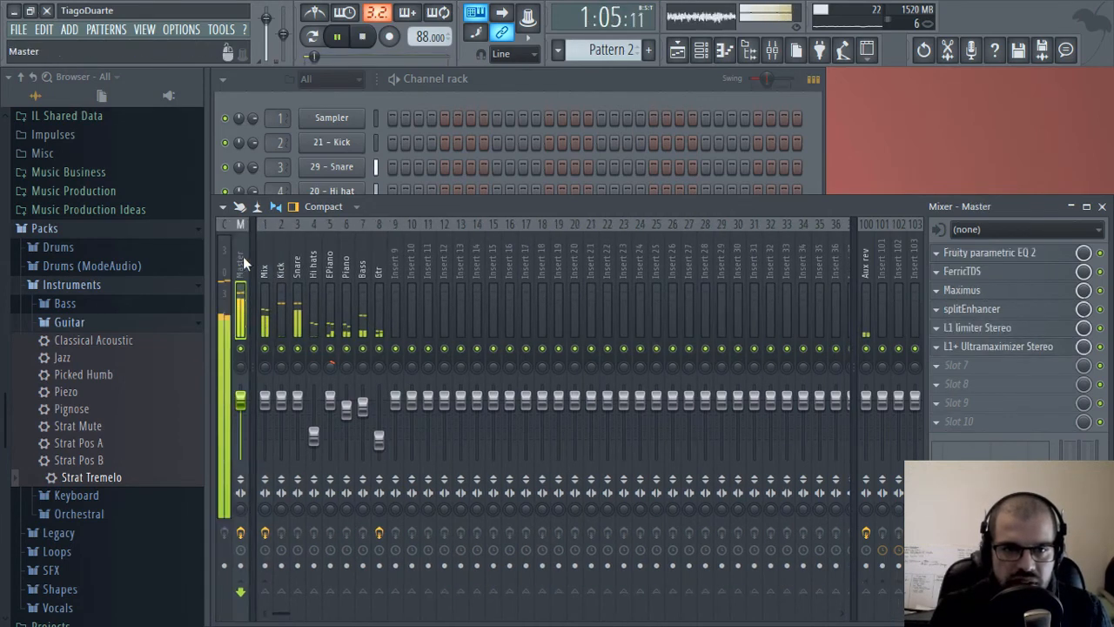
pyautogui.click(981, 328)
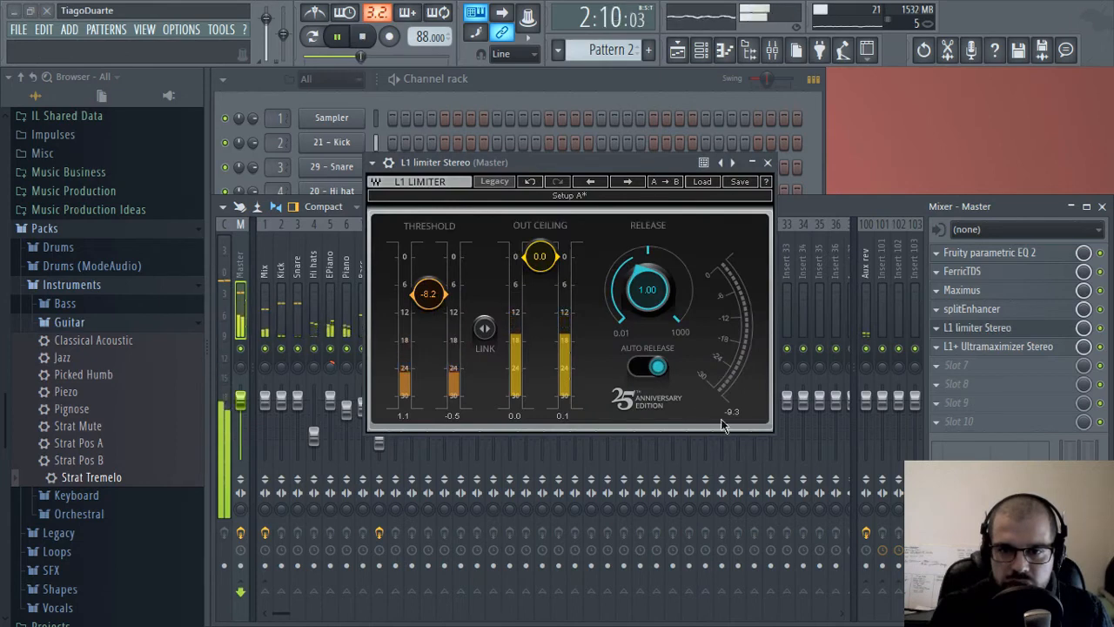
pyautogui.moveTo(425, 299); pyautogui.dragTo(424, 305)
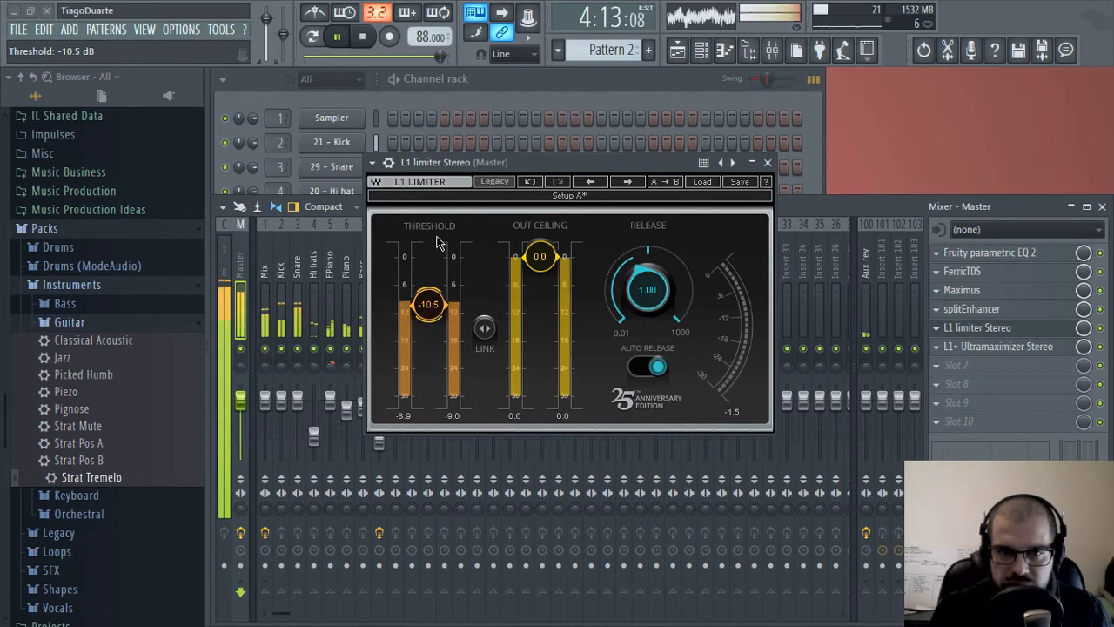
# Check the Master's L1+ Ultramaximizer settings, close both limiter windows, and reselect the Mix track
pyautogui.click(988, 348)
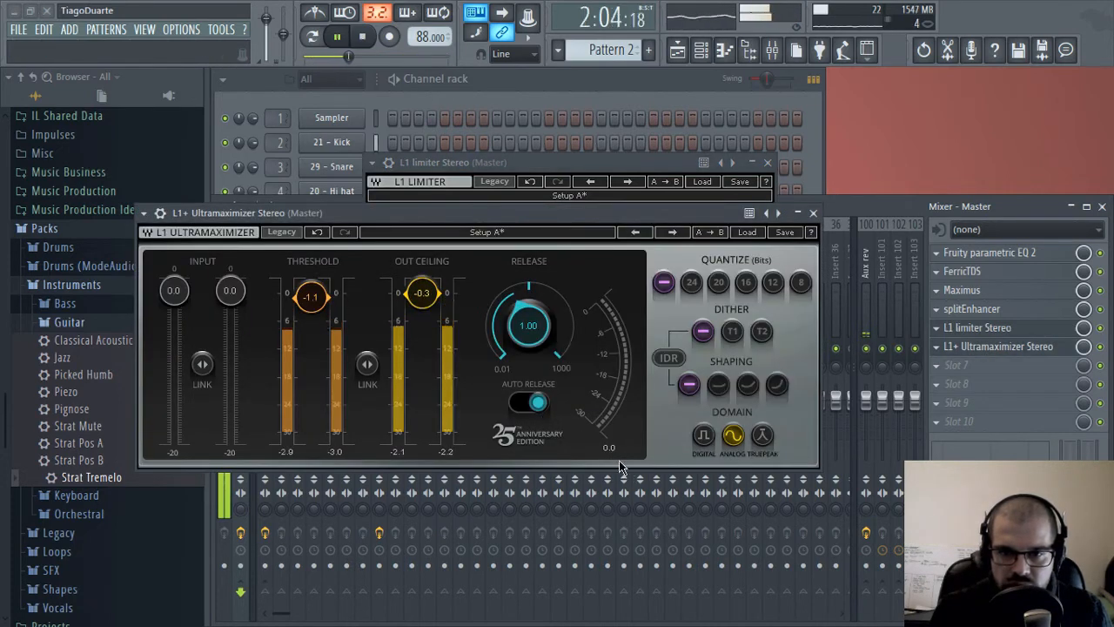
pyautogui.click(814, 214)
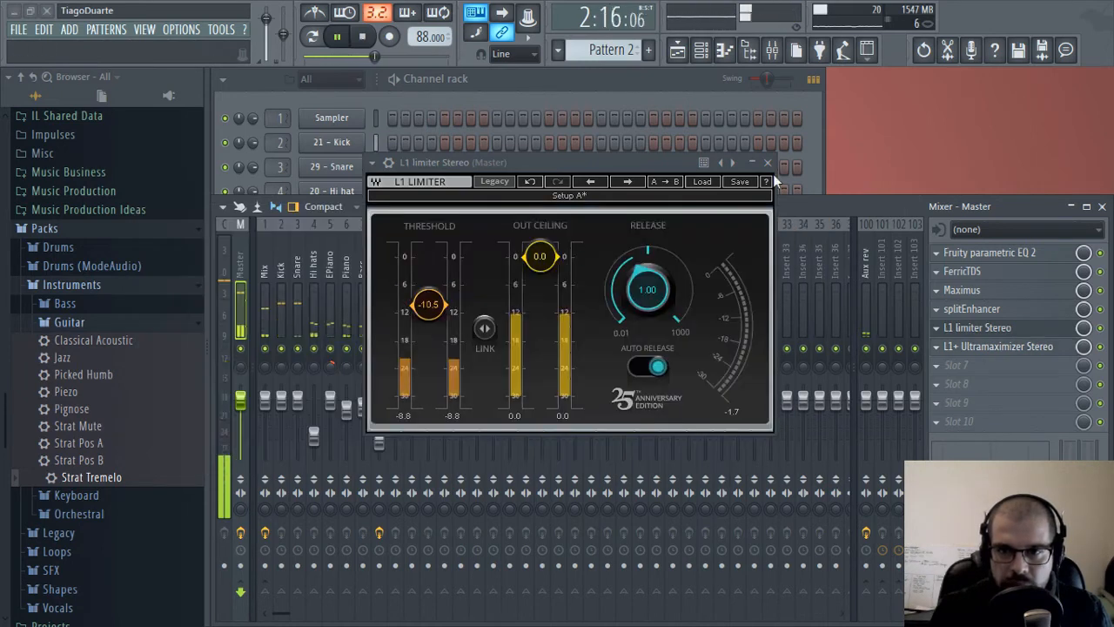
pyautogui.click(767, 162)
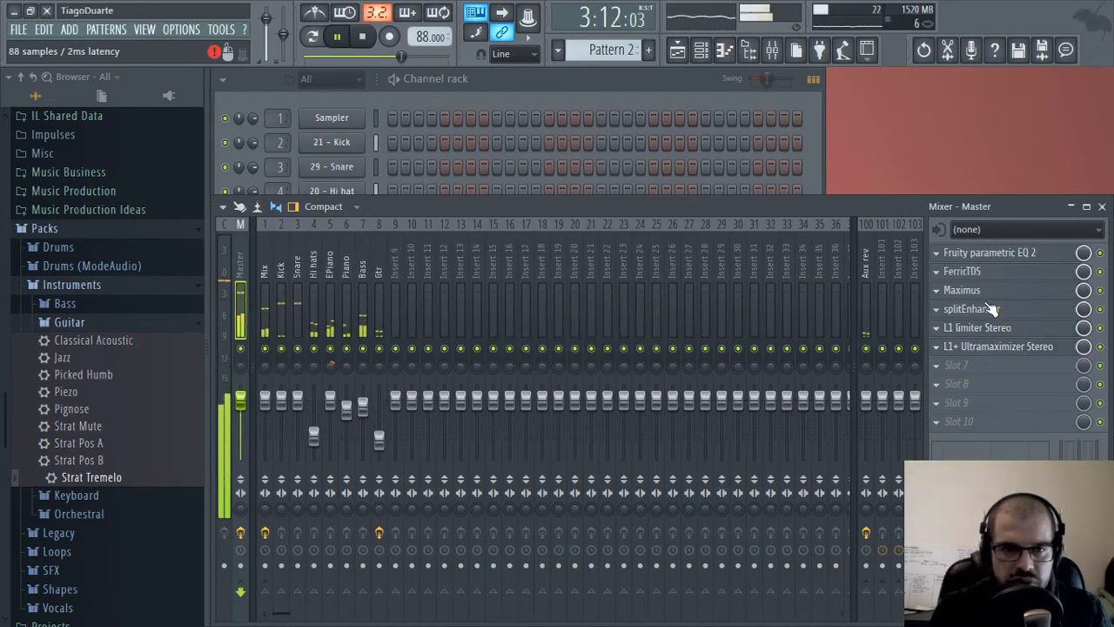
pyautogui.click(268, 252)
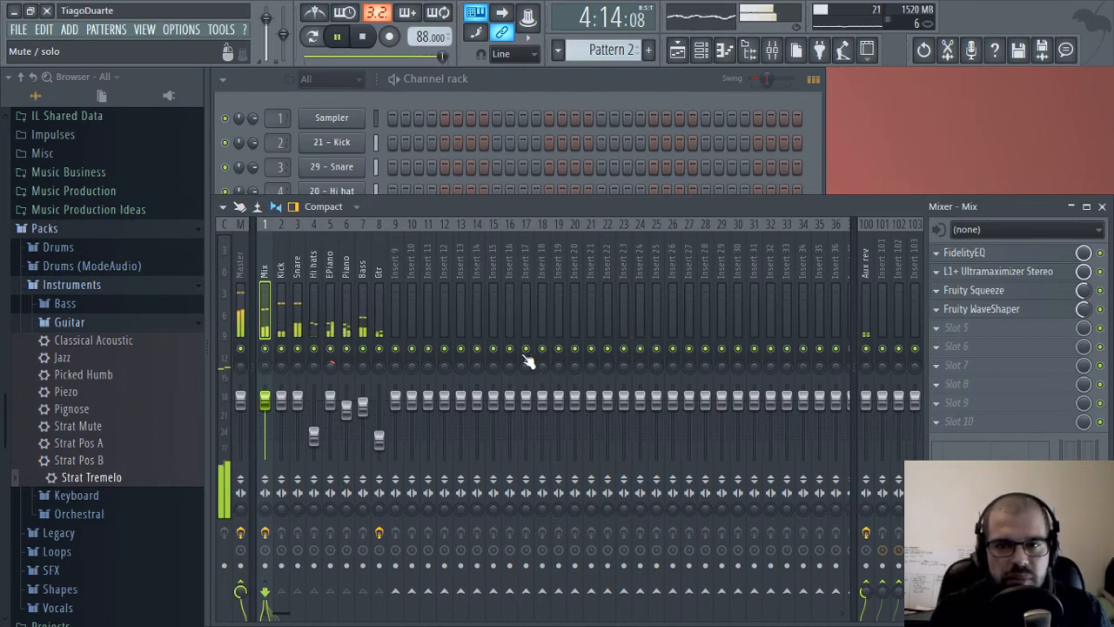
# Repeat the Drums and Pattern 2 clips in the playlist so both tracks are filled up to bar 17
pyautogui.click(677, 50)
pyautogui.scroll(-2, 639, 406)
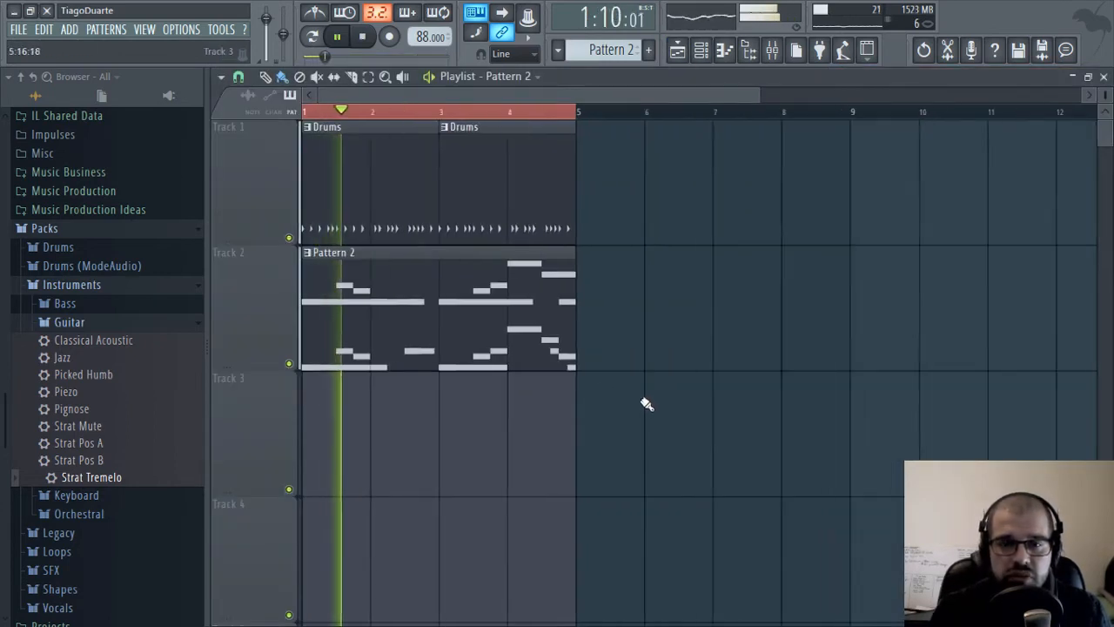
pyautogui.moveTo(569, 383)
pyautogui.mouseDown()
pyautogui.moveTo(349, 218)
pyautogui.moveTo(580, 209)
pyautogui.moveTo(510, 203)
pyautogui.moveTo(766, 209)
pyautogui.moveTo(702, 179)
pyautogui.moveTo(910, 197)
pyautogui.moveTo(898, 204)
pyautogui.mouseUp()
pyautogui.scroll(-2, 820, 324)
pyautogui.click(822, 324)
# Duplicate the 16-bar block of Drums and Pattern 2 clips from bar 17 onward, and close the playlist
pyautogui.moveTo(820, 323); pyautogui.dragTo(294, 192)
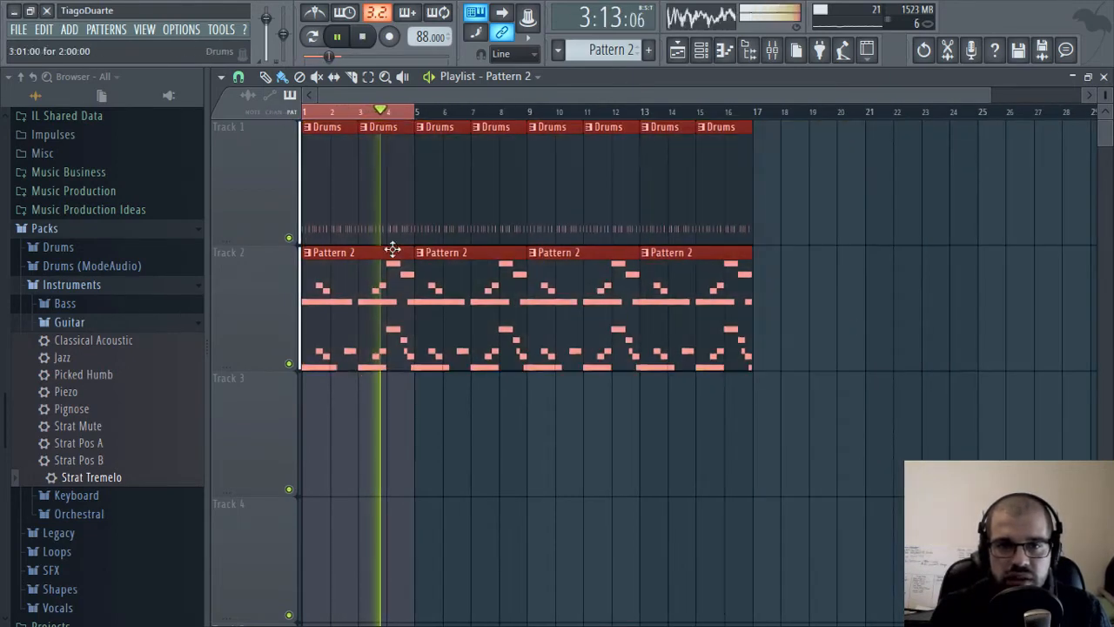
pyautogui.moveTo(338, 270); pyautogui.dragTo(787, 313)
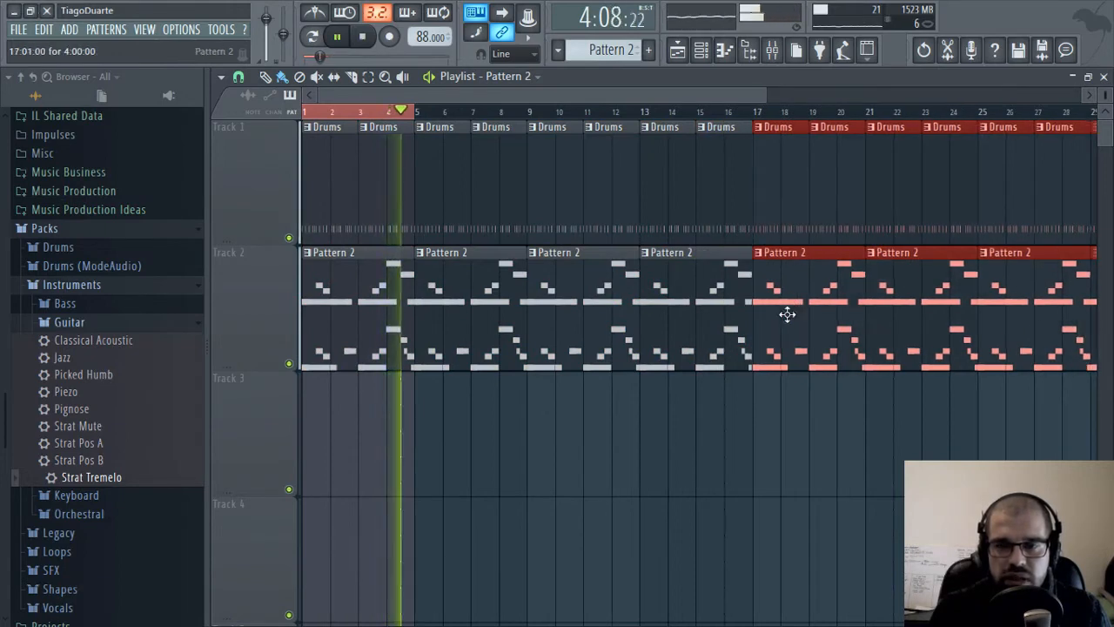
pyautogui.scroll(-2, 717, 365)
pyautogui.keyDown('ctrl'); pyautogui.click(716, 376); pyautogui.keyUp('ctrl')
pyautogui.click(1104, 77)
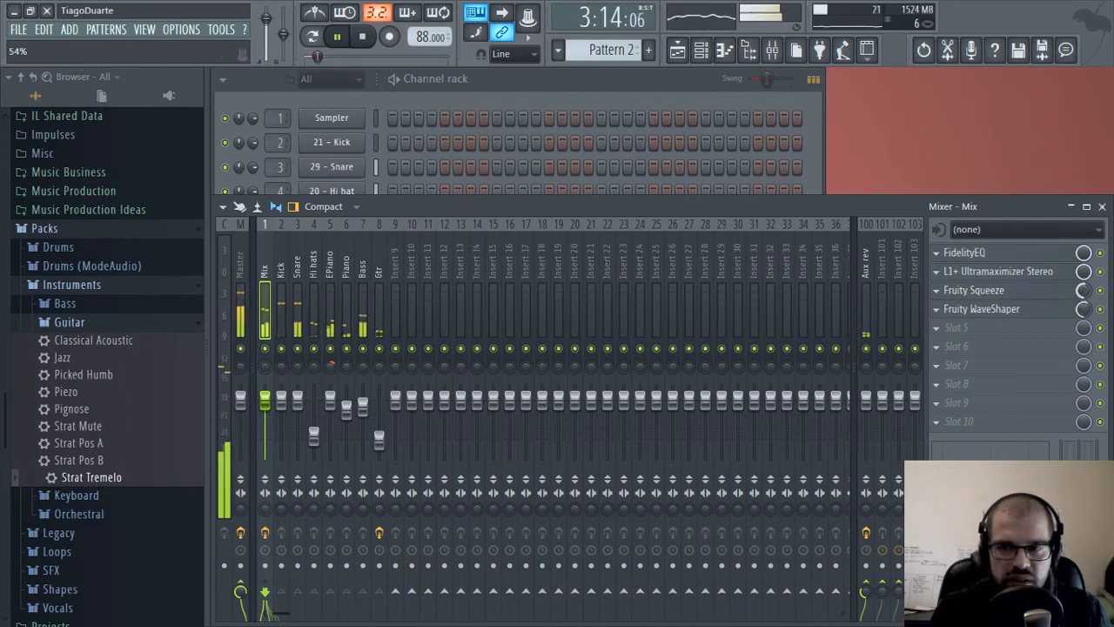
# Lower the Gtr track's volume slightly, and open the project's Save As dialog without saving
pyautogui.moveTo(381, 441); pyautogui.dragTo(379, 448)
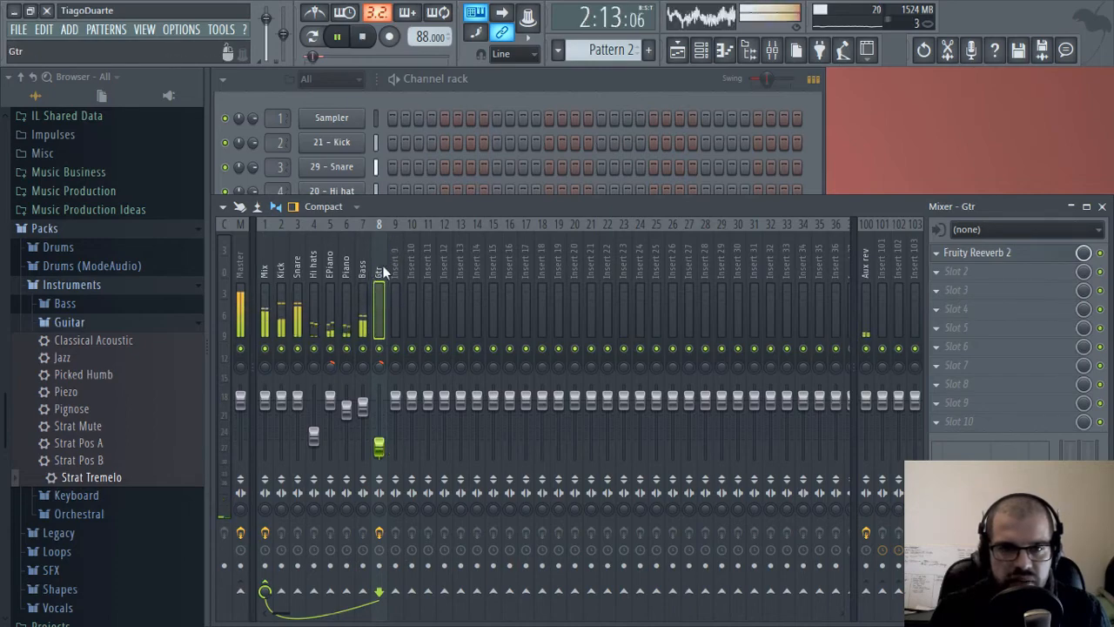
pyautogui.hotkey('ctrl', 's')
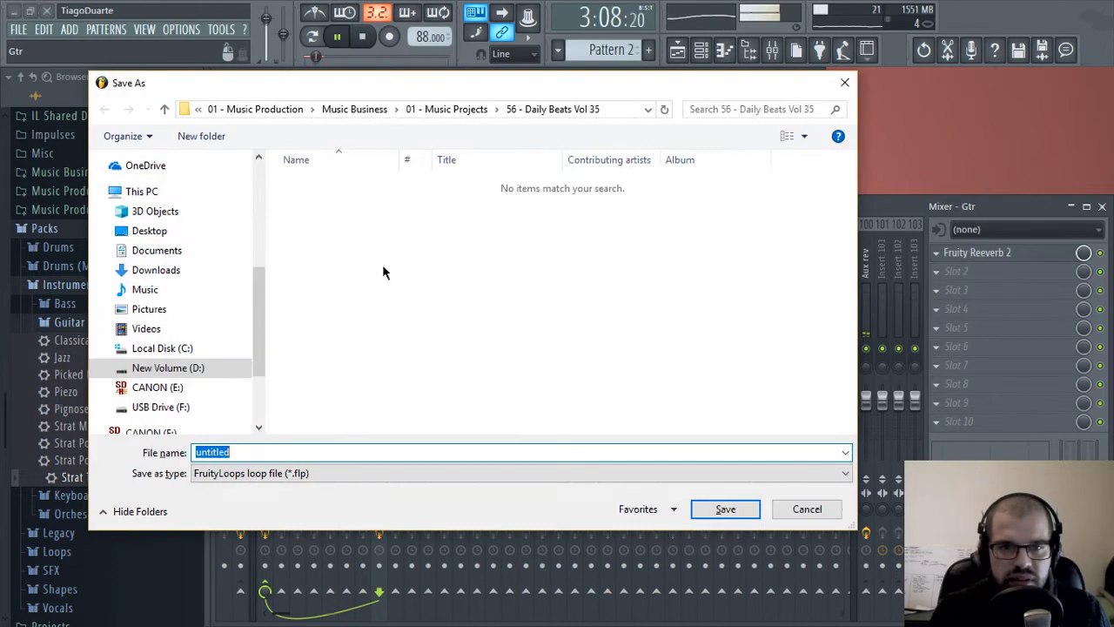
pyautogui.click(799, 515)
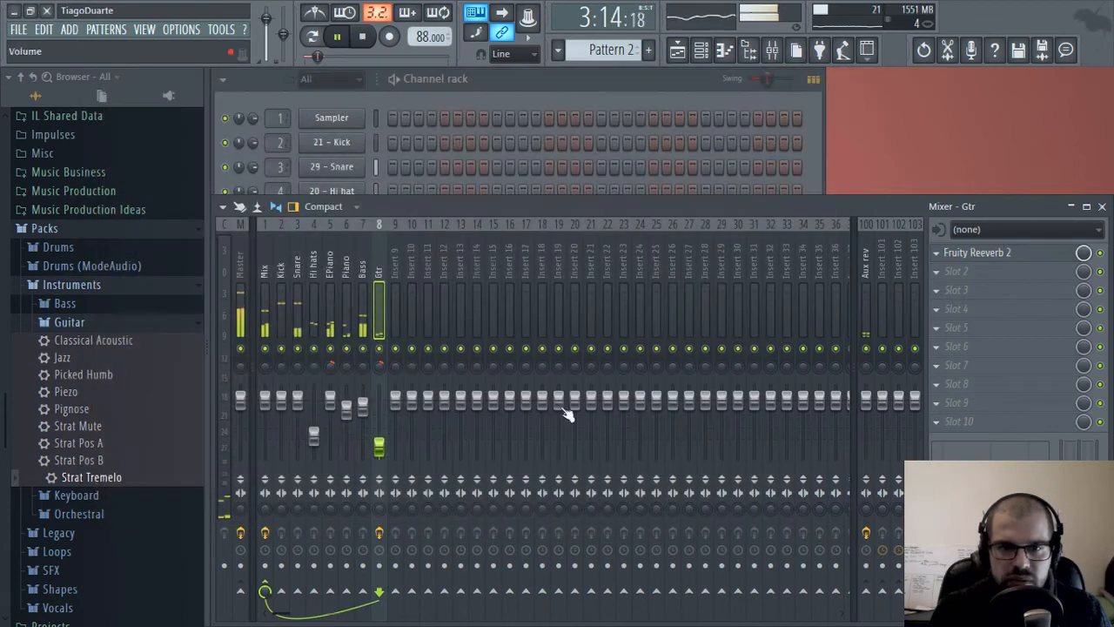
# Stop playback and review the FidelityEQ and L1+ Ultramaximizer settings on the Mix track
pyautogui.click(517, 86)
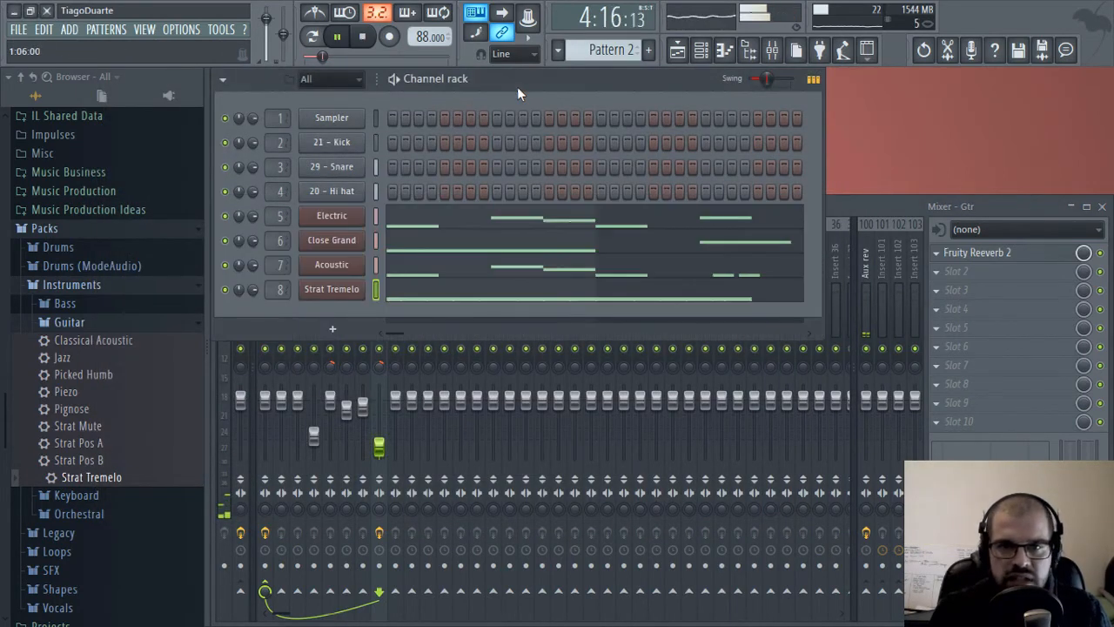
pyautogui.press('space')
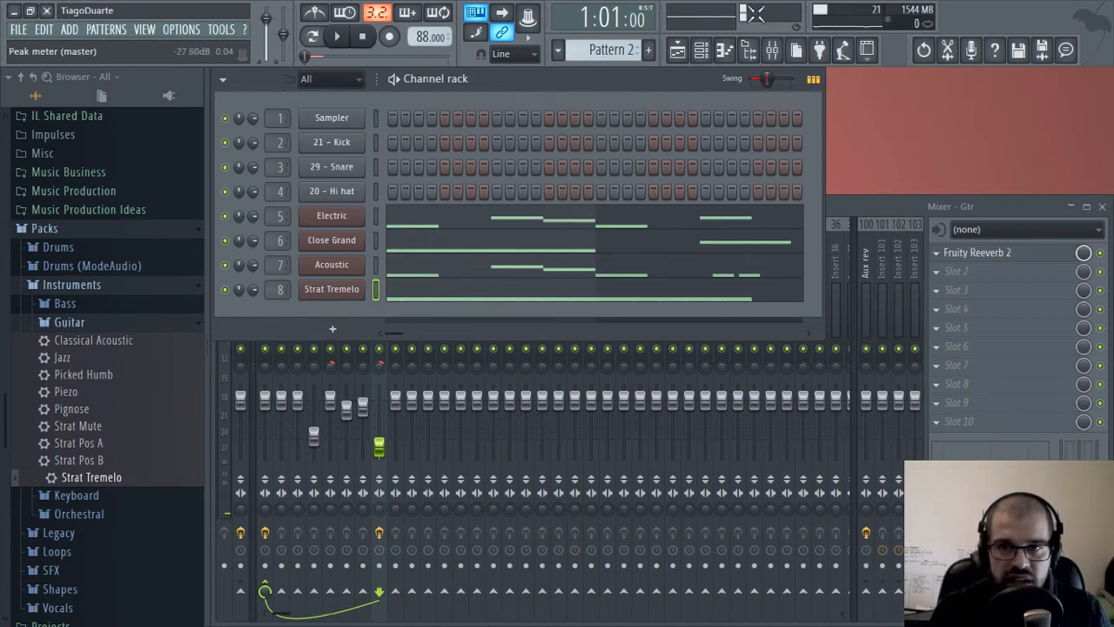
pyautogui.click(841, 213)
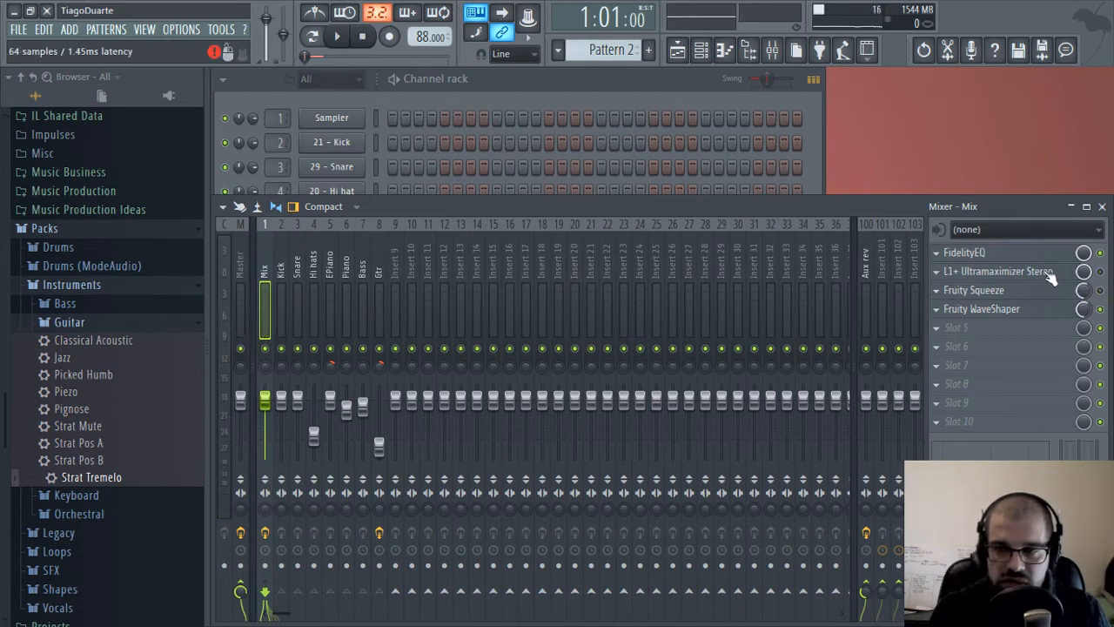
pyautogui.click(1014, 255)
pyautogui.click(1014, 270)
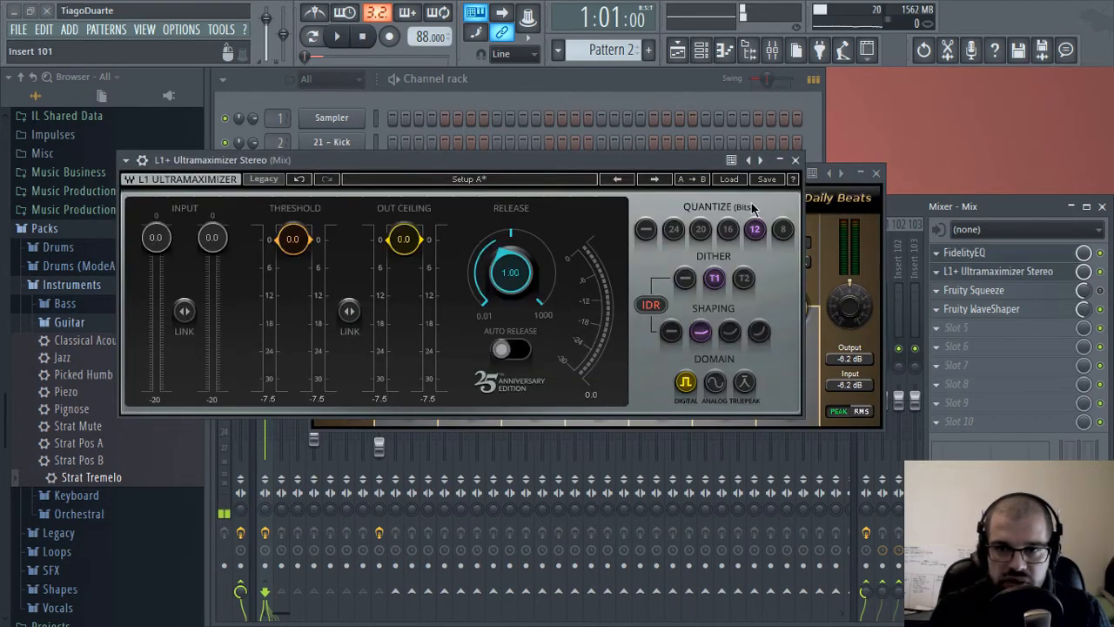
pyautogui.click(795, 161)
pyautogui.click(877, 173)
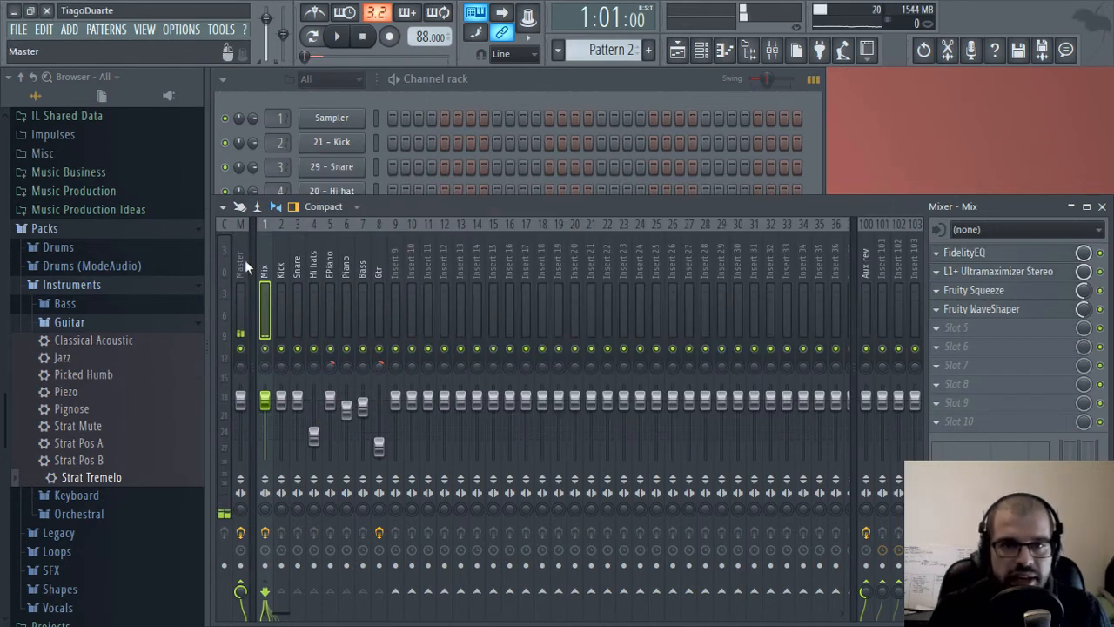
# Split Pattern 2 by channel into separate instrument patterns
pyautogui.click(602, 87)
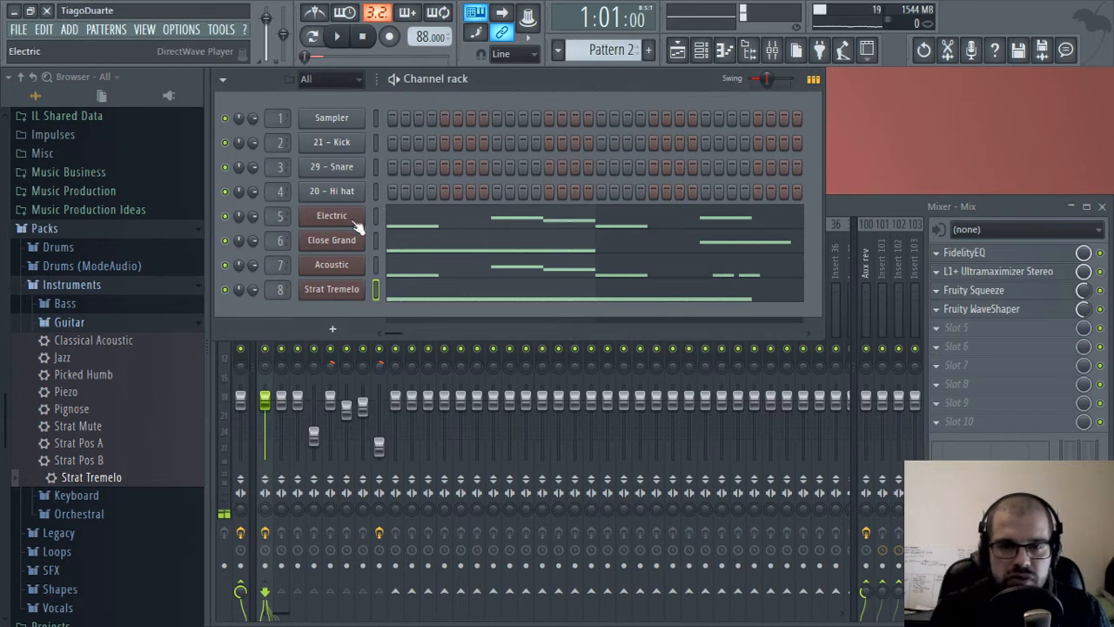
pyautogui.click(615, 52)
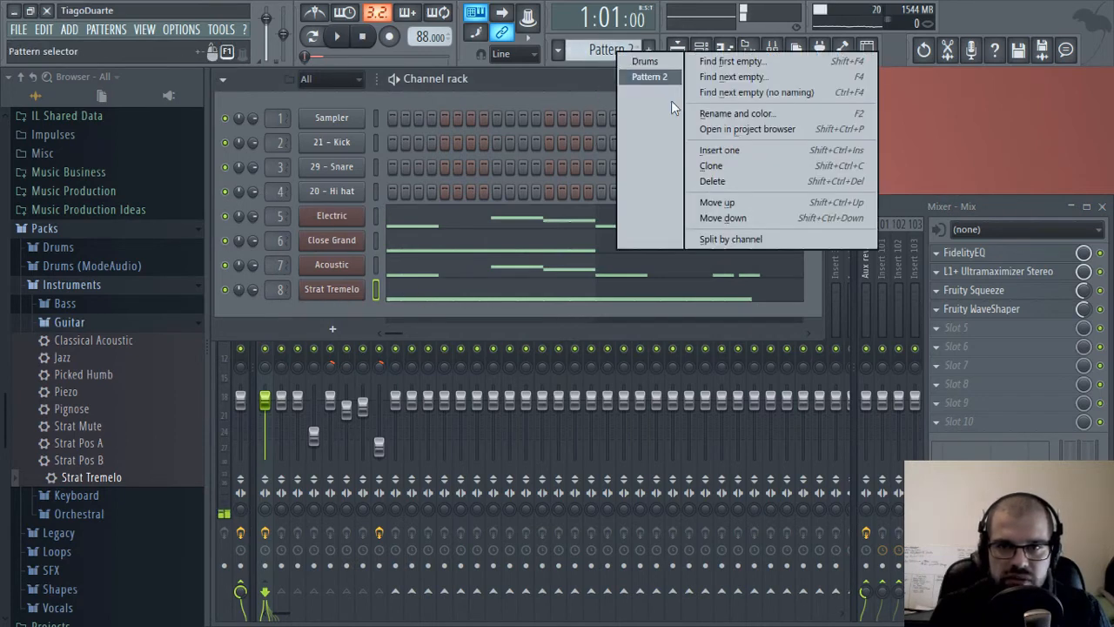
pyautogui.click(730, 239)
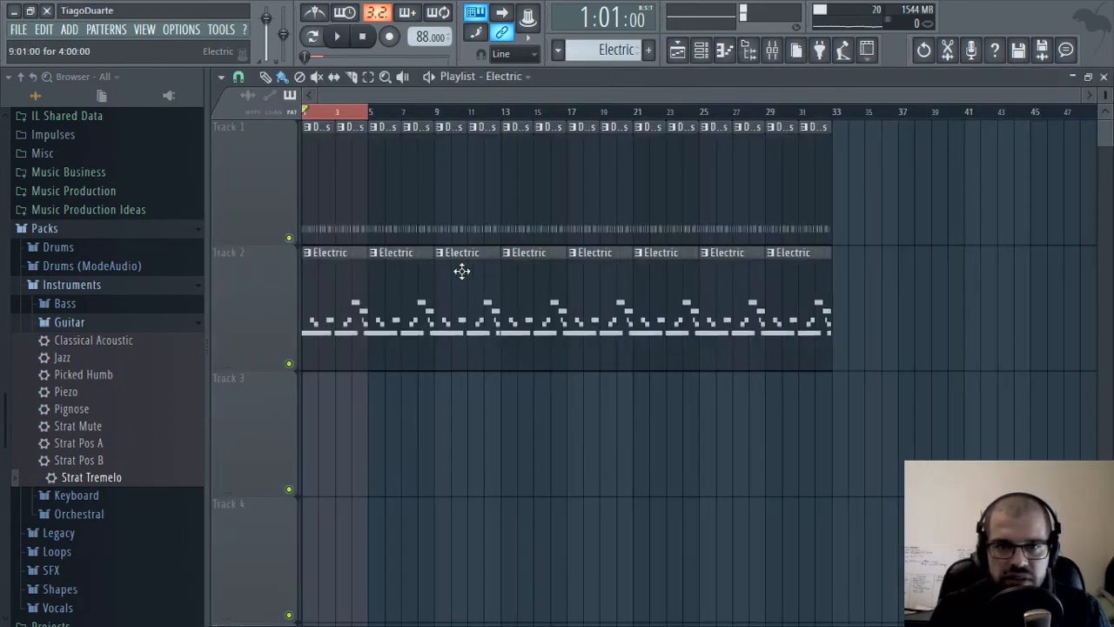
# Distribute the instrument clips at bars 1–4 over separate tracks: Strat Tremelo on Track 2, Electric on Track 3, Close Grand on Track 4, Acoustic on Track 5
pyautogui.scroll(3, 300, 257)
pyautogui.moveTo(356, 318); pyautogui.dragTo(356, 572)
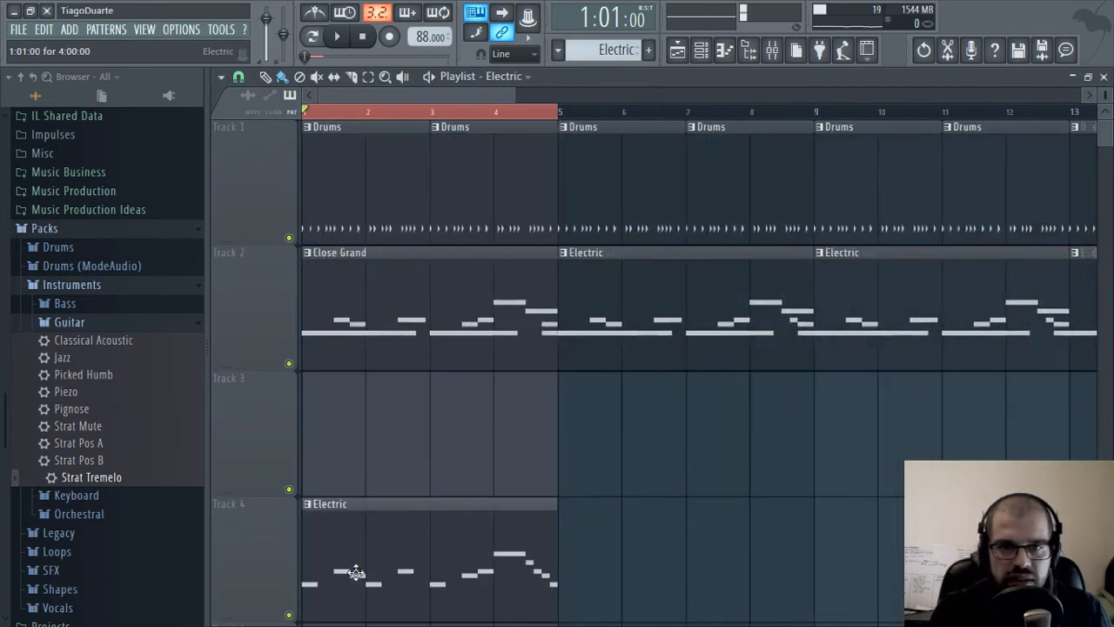
pyautogui.moveTo(427, 569); pyautogui.dragTo(406, 401)
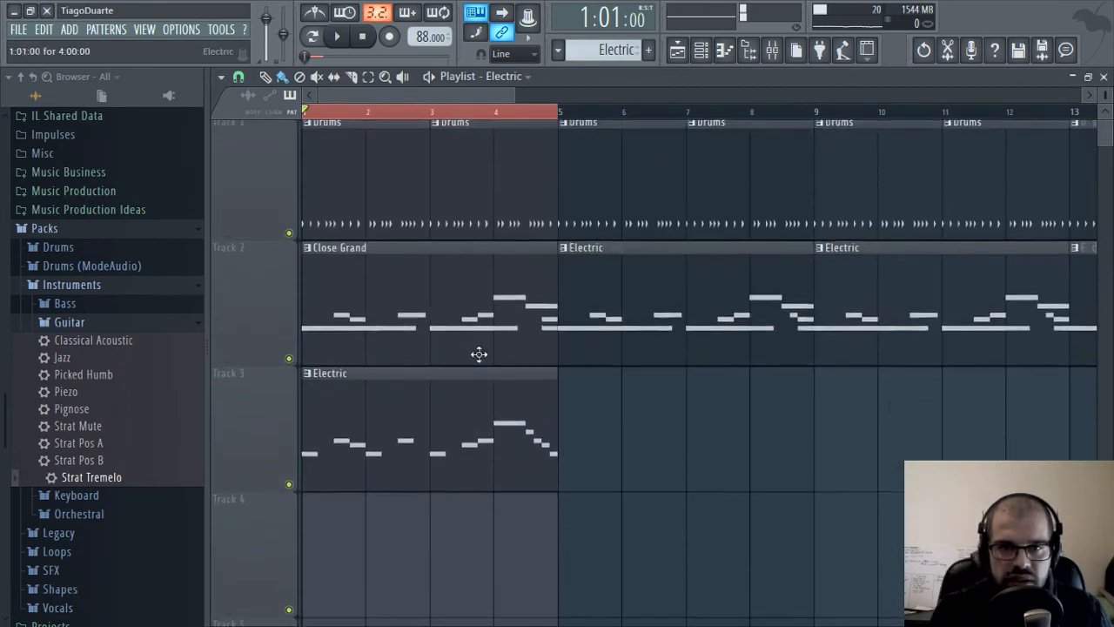
pyautogui.click(753, 53)
pyautogui.scroll(-1, 478, 318)
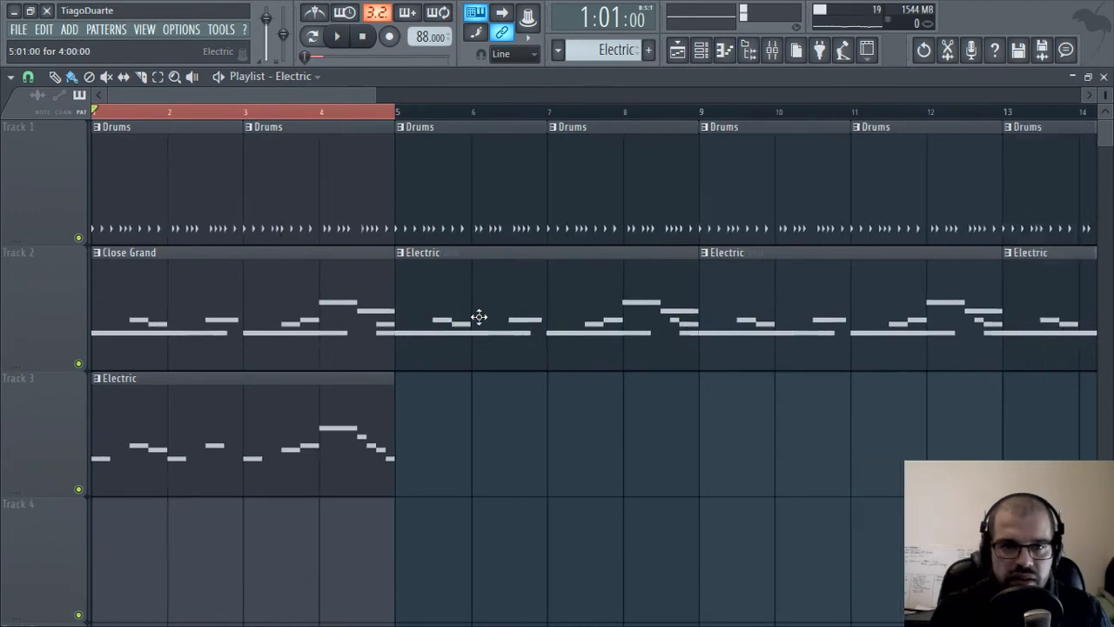
pyautogui.scroll(-2, 467, 319)
pyautogui.moveTo(207, 260); pyautogui.dragTo(165, 481)
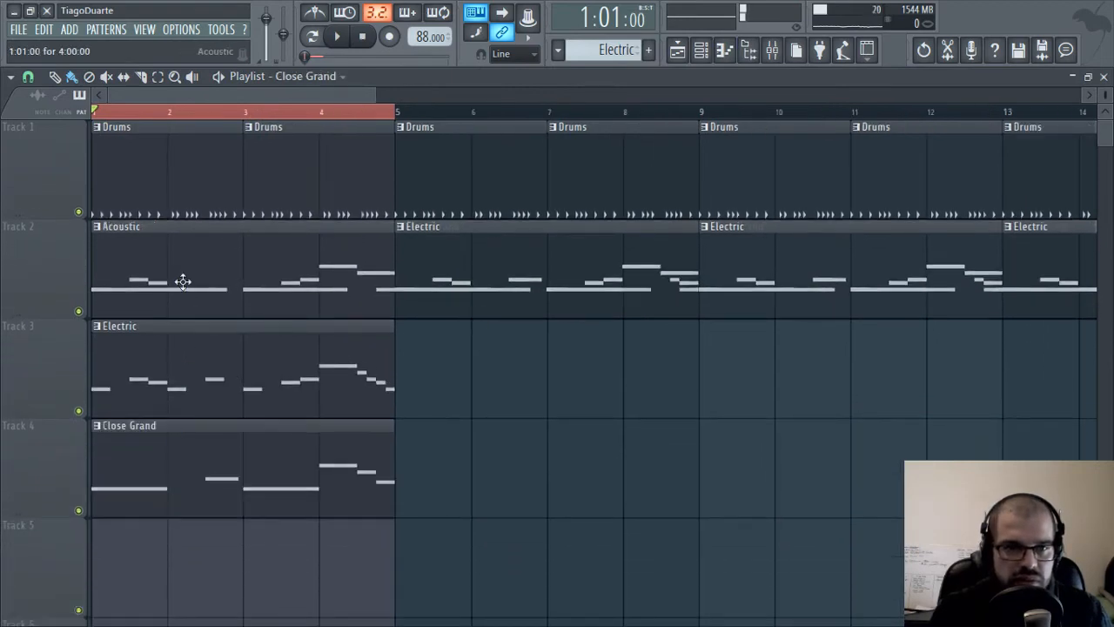
pyautogui.moveTo(183, 280); pyautogui.dragTo(197, 615)
pyautogui.scroll(-3, 287, 333)
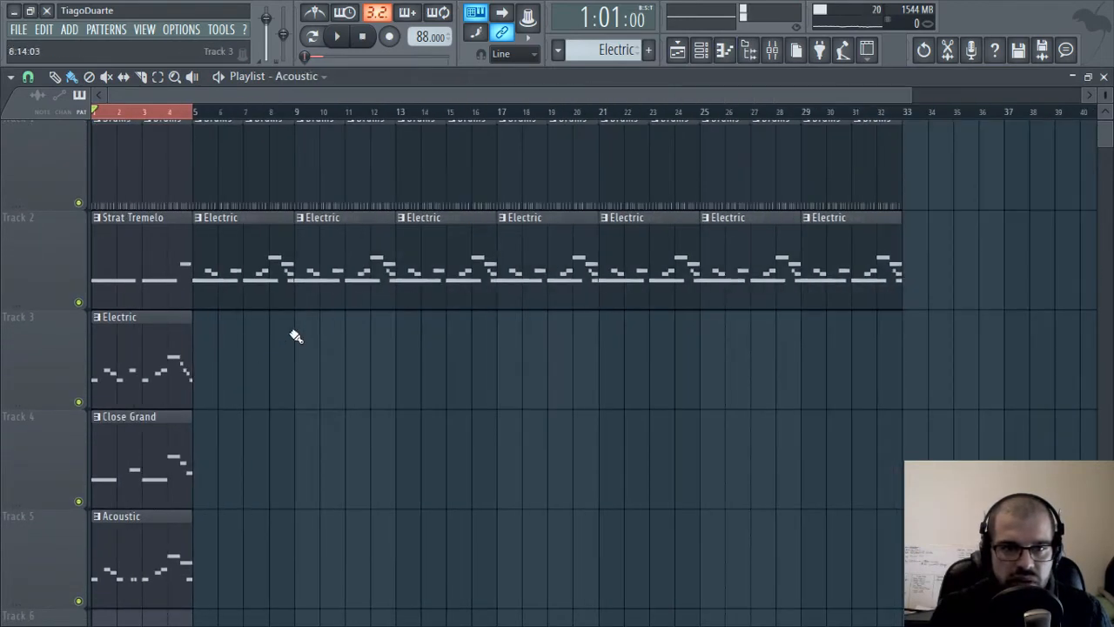
# Delete all clips from bar 5 onward and duplicate the four-bar block of all five tracks at bar 5
pyautogui.moveTo(248, 268)
pyautogui.mouseDown()
pyautogui.moveTo(241, 244)
pyautogui.moveTo(523, 165)
pyautogui.moveTo(659, 255)
pyautogui.moveTo(370, 230)
pyautogui.mouseUp()
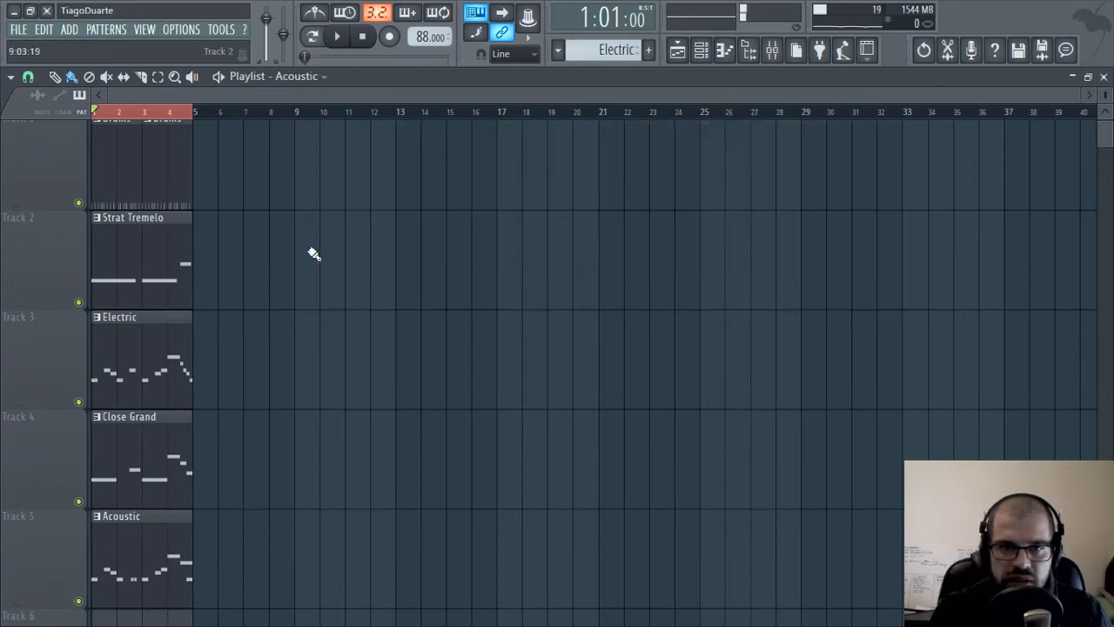
pyautogui.scroll(5, 350, 343)
pyautogui.scroll(-4, 459, 340)
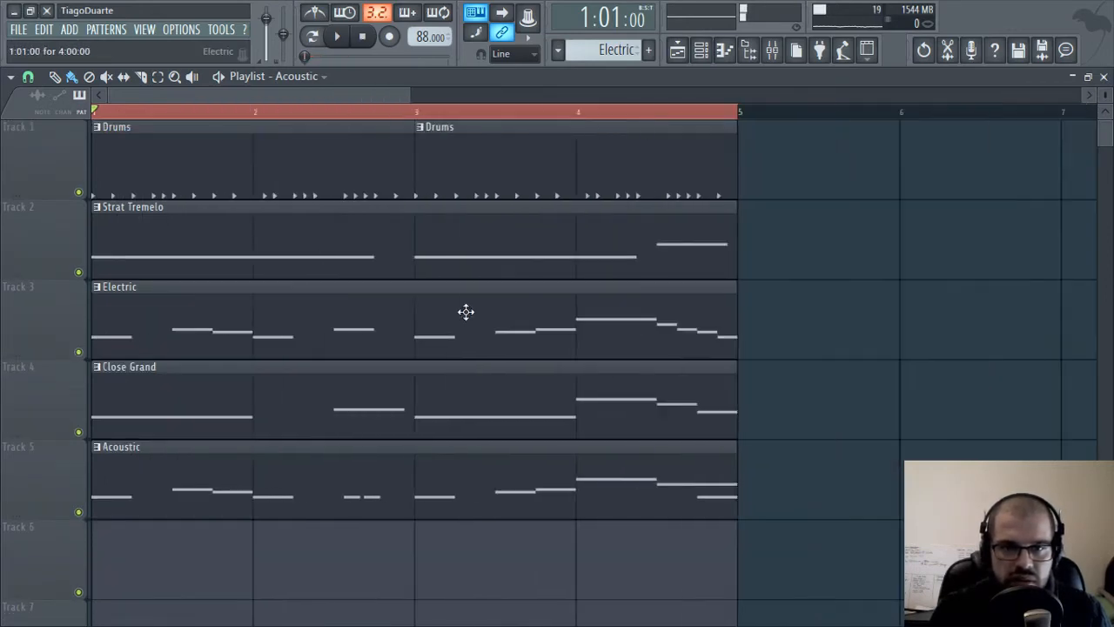
pyautogui.moveTo(510, 525); pyautogui.dragTo(35, 139)
pyautogui.moveTo(143, 233); pyautogui.dragTo(522, 268)
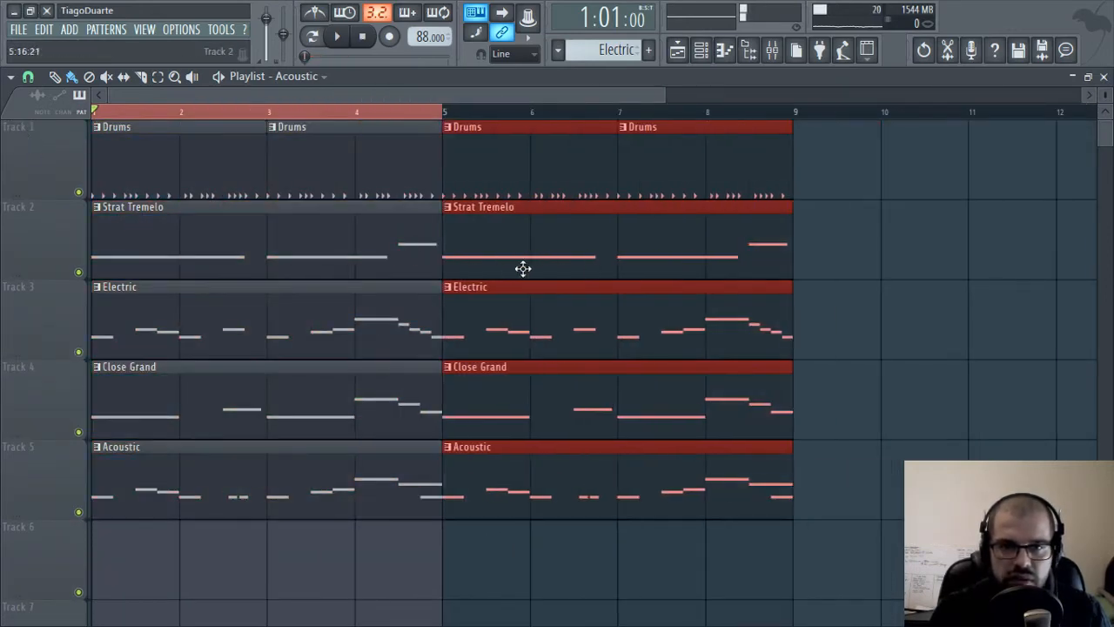
# Keep duplicating the selected clip blocks of all five tracks until the arrangement reaches bar 41
pyautogui.moveTo(824, 463); pyautogui.dragTo(91, 122)
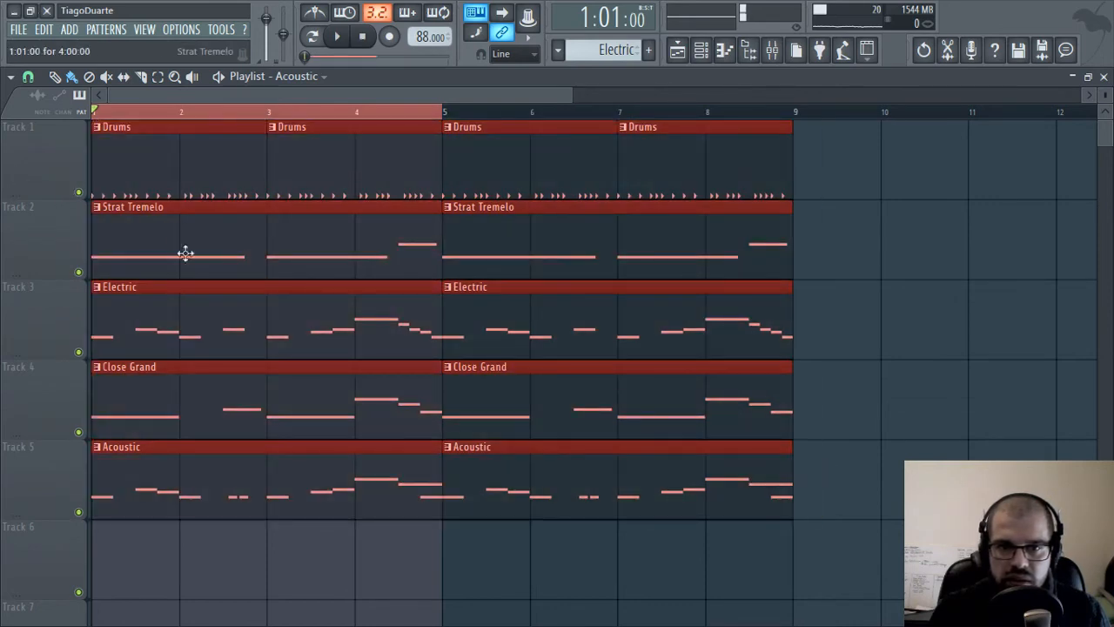
pyautogui.moveTo(185, 252); pyautogui.dragTo(920, 286)
pyautogui.scroll(-4, 551, 279)
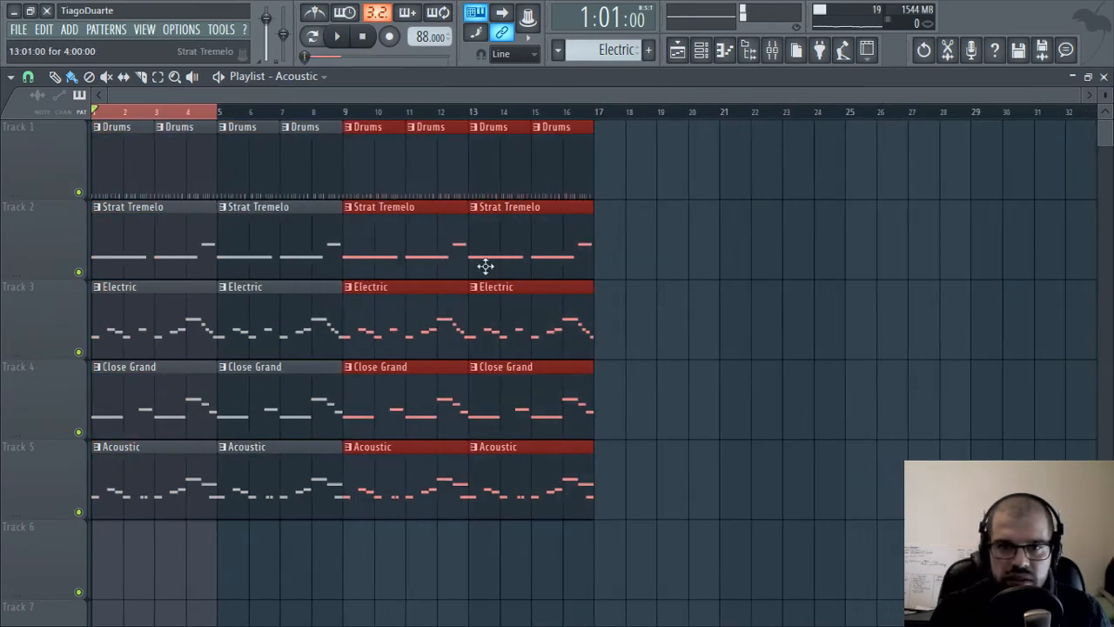
pyautogui.moveTo(486, 267); pyautogui.dragTo(416, 283)
pyautogui.moveTo(490, 224); pyautogui.dragTo(711, 254)
pyautogui.scroll(-2, 875, 258)
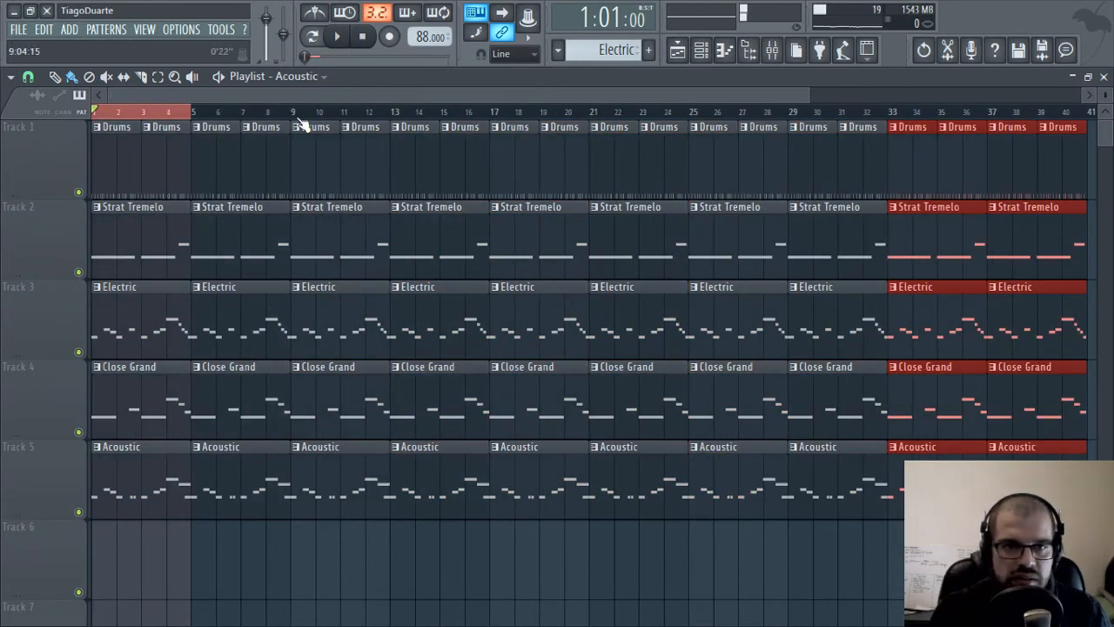
# Remove the Electric clips from bar 9 onward and every track's clips from bar 25 onward, leaving no time selection
pyautogui.moveTo(293, 112); pyautogui.dragTo(94, 112)
pyautogui.keyDown('ctrl'); pyautogui.click(361, 564); pyautogui.keyUp('ctrl')
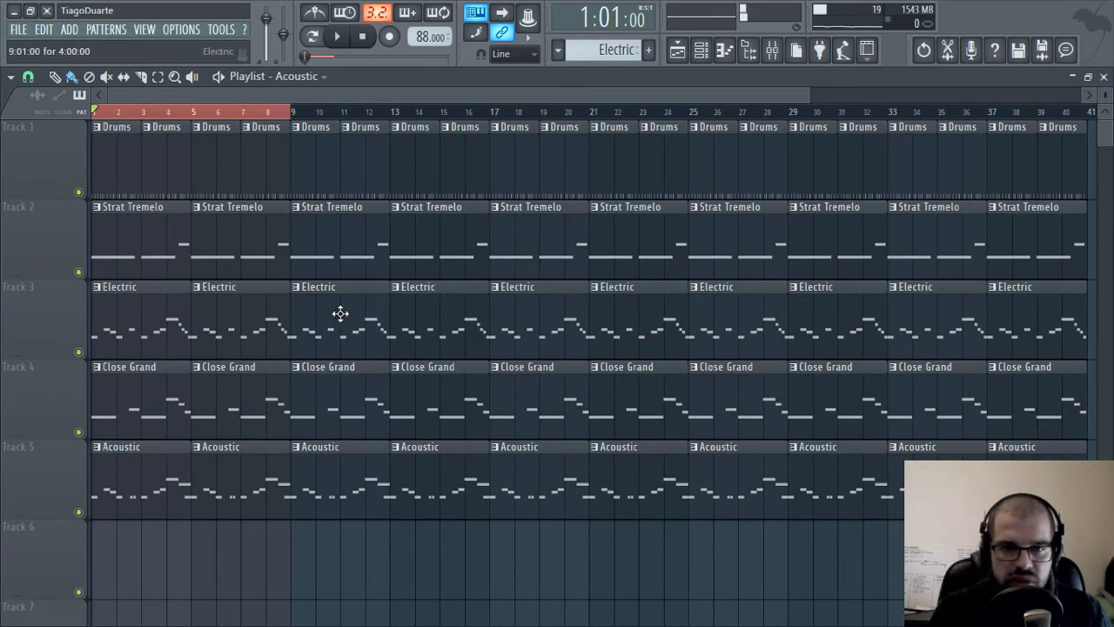
pyautogui.moveTo(340, 314)
pyautogui.mouseDown()
pyautogui.moveTo(349, 323)
pyautogui.moveTo(599, 324)
pyautogui.mouseUp()
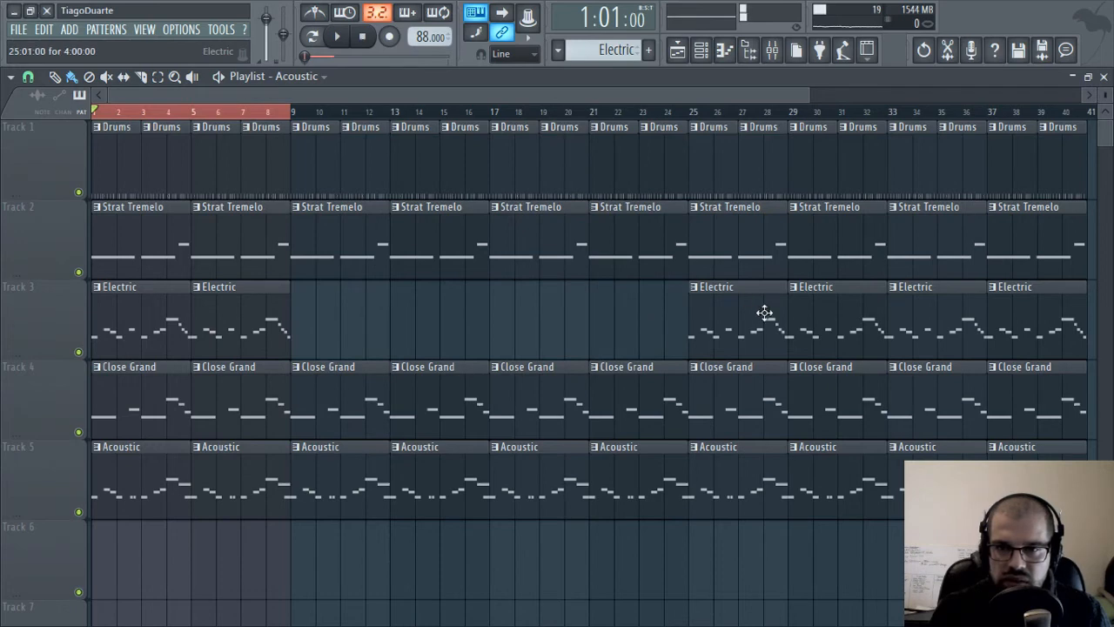
pyautogui.moveTo(755, 526)
pyautogui.mouseDown()
pyautogui.moveTo(736, 149)
pyautogui.moveTo(982, 229)
pyautogui.moveTo(1065, 199)
pyautogui.moveTo(932, 487)
pyautogui.moveTo(873, 450)
pyautogui.moveTo(835, 487)
pyautogui.mouseUp()
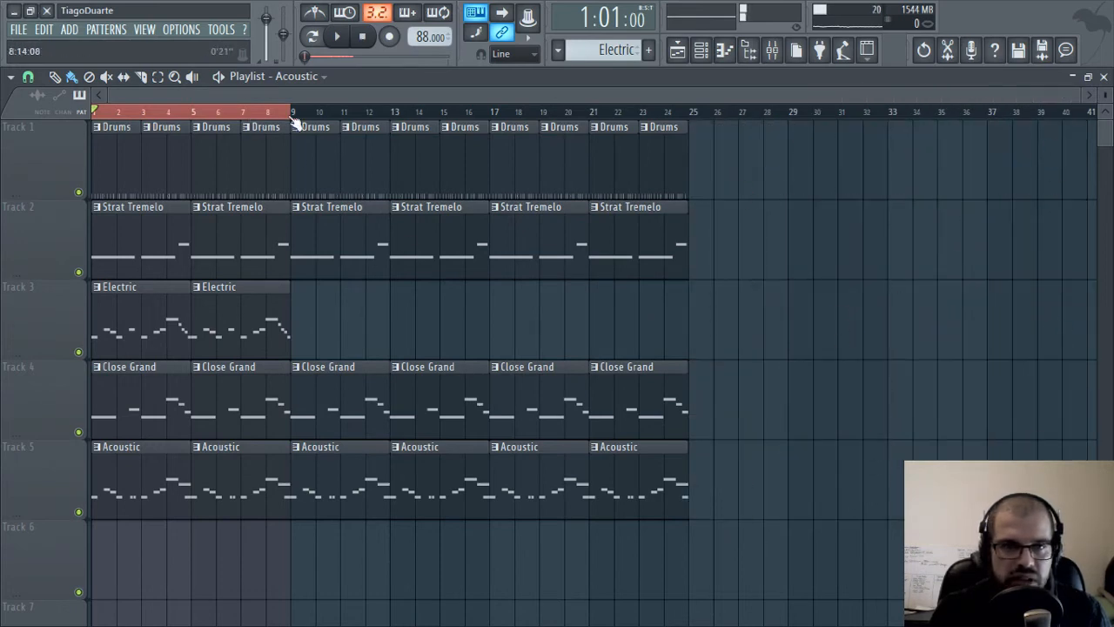
pyautogui.keyDown('ctrl'); pyautogui.click(611, 111); pyautogui.keyUp('ctrl')
pyautogui.scroll(3, 154, 325)
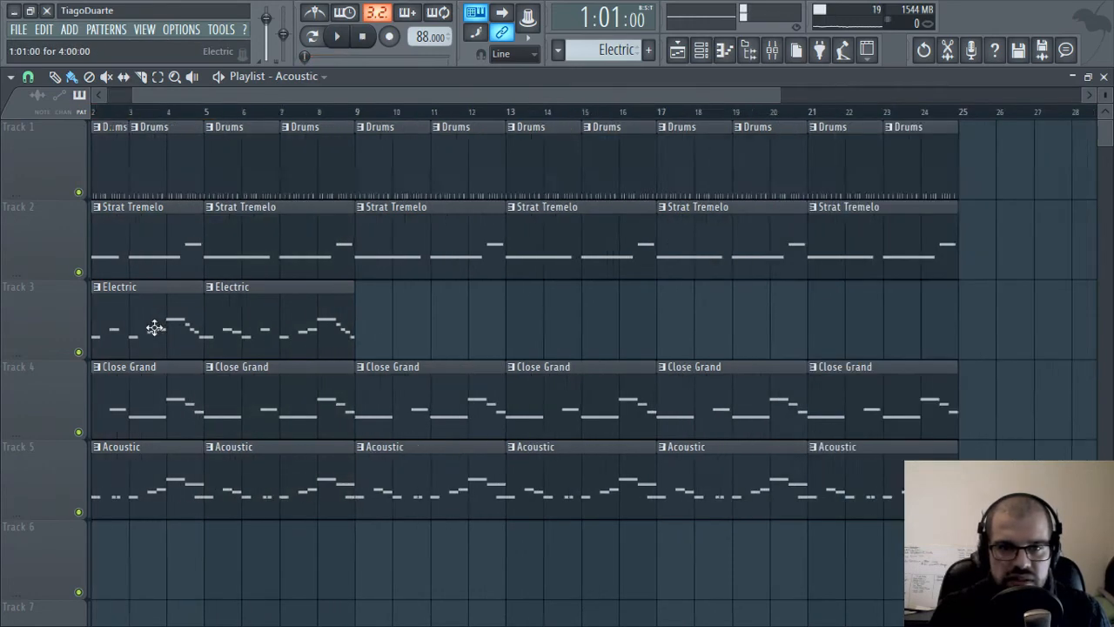
pyautogui.moveTo(226, 339); pyautogui.dragTo(533, 583)
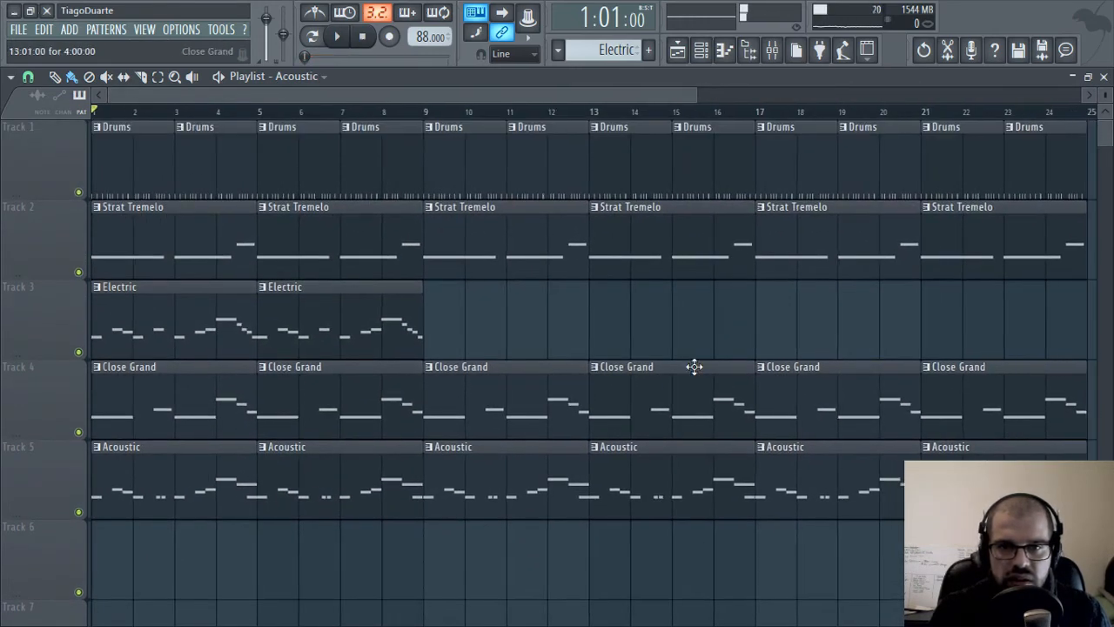
# During playback, delete the Strat Tremelo clips at bars 13 and 21 and shorten those at bars 9 and 17 to two bars
pyautogui.press('space')
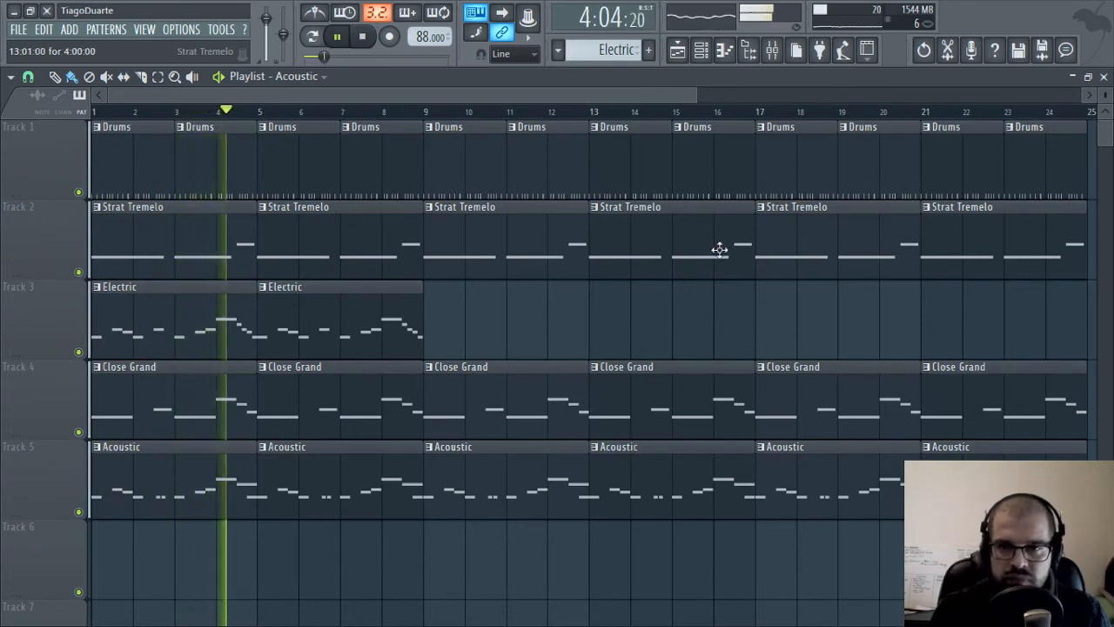
pyautogui.rightClick(749, 250)
pyautogui.rightClick(937, 261)
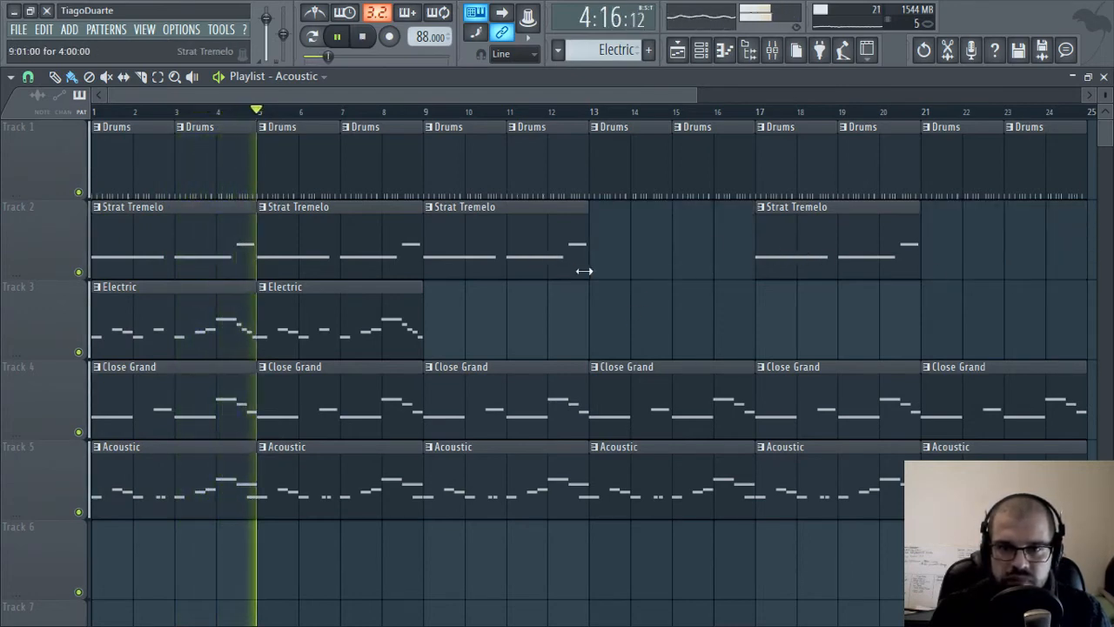
pyautogui.moveTo(583, 271); pyautogui.dragTo(509, 266)
pyautogui.moveTo(914, 273); pyautogui.dragTo(827, 274)
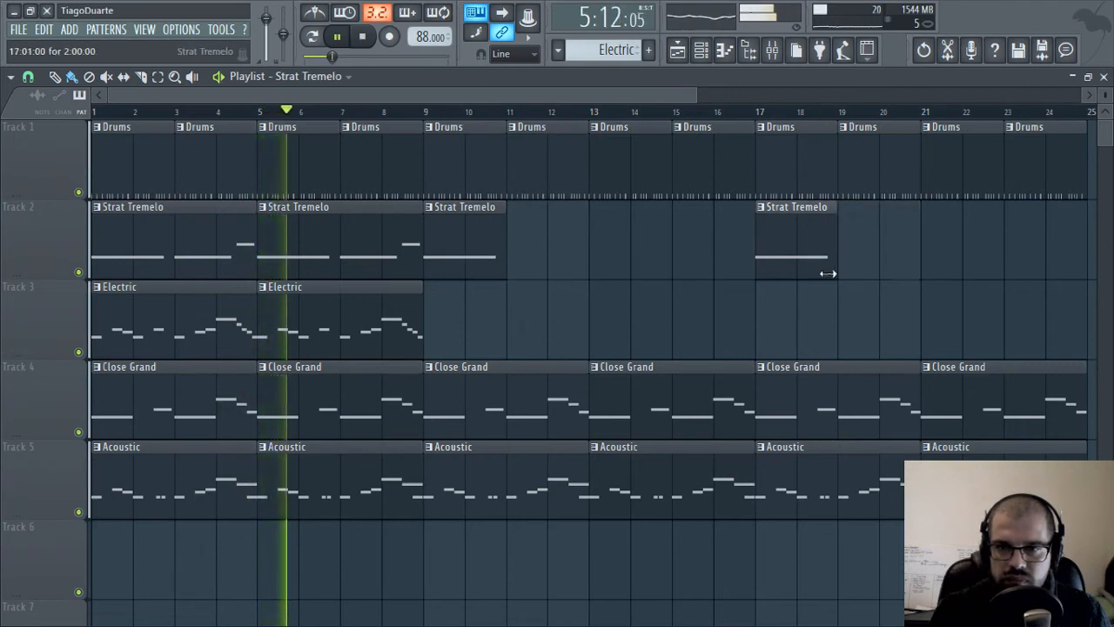
# Place two-bar Strat Tremelo clips at bars 13 and 21 on Track 2
pyautogui.moveTo(540, 251); pyautogui.dragTo(630, 252)
pyautogui.click(999, 268)
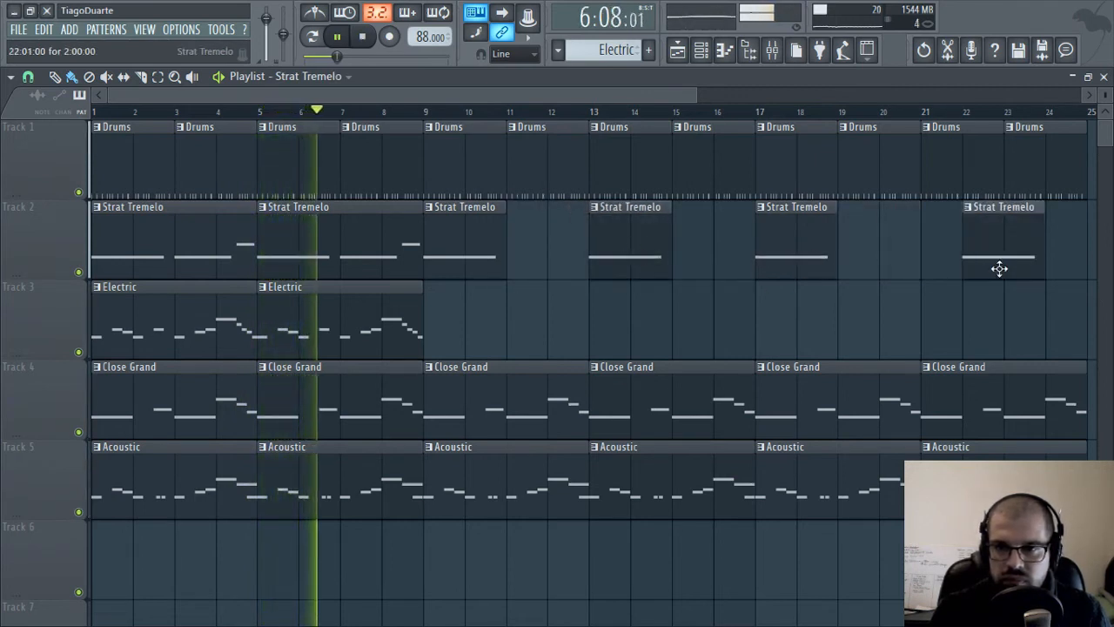
pyautogui.moveTo(999, 268); pyautogui.dragTo(956, 268)
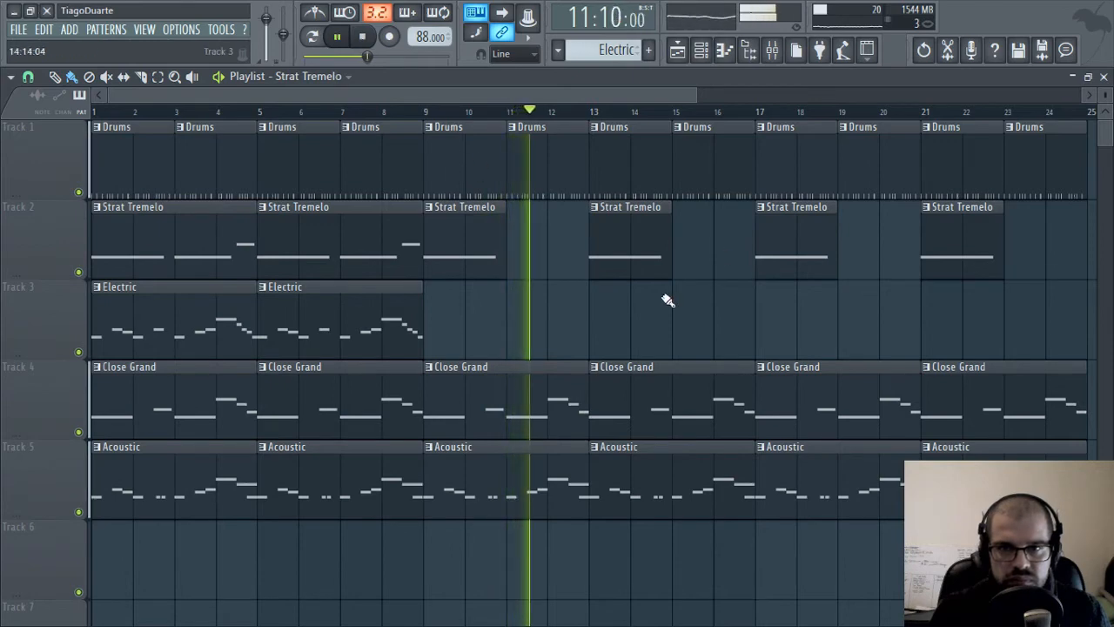
# Open the Close Grand pattern's notes and extend the B3 note to end just before bar 3
pyautogui.scroll(-1, 666, 303)
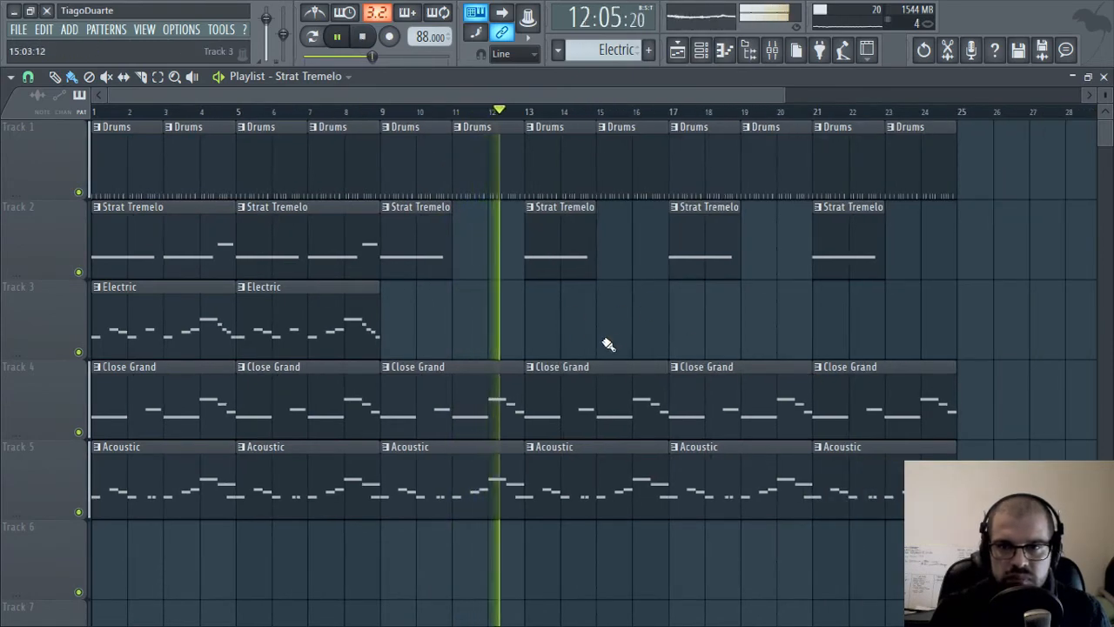
pyautogui.scroll(1, 607, 344)
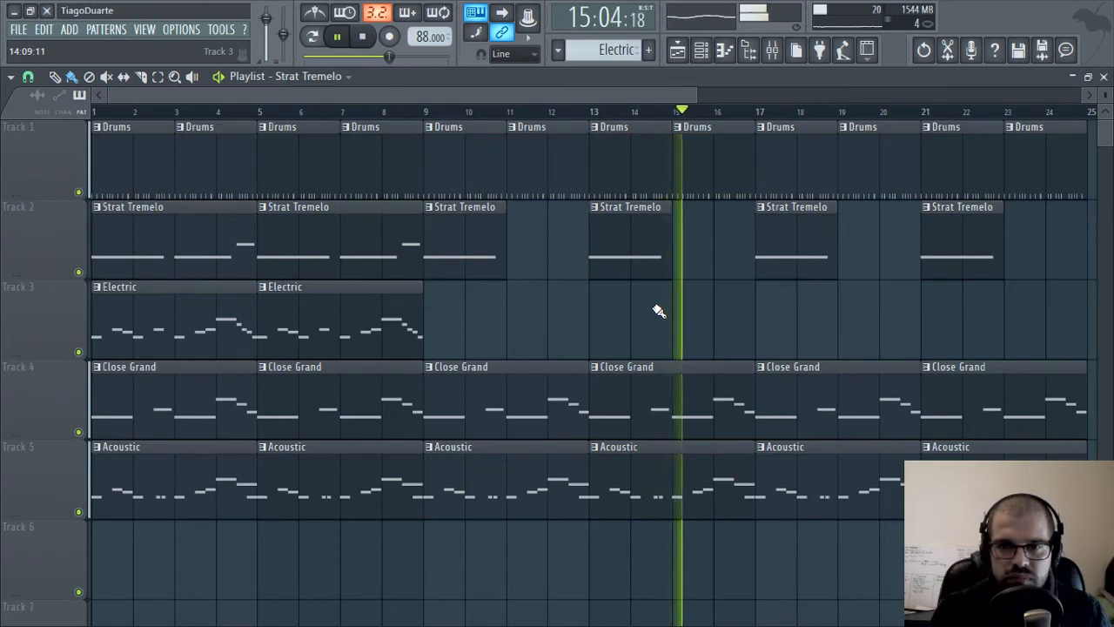
pyautogui.click(674, 418)
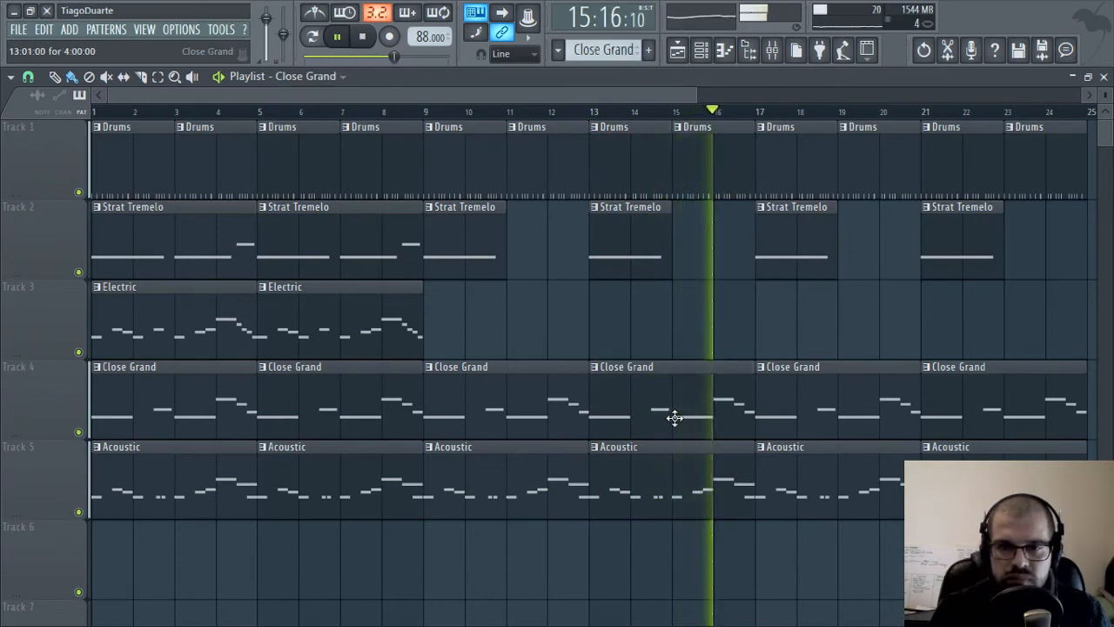
pyautogui.doubleClick(675, 418)
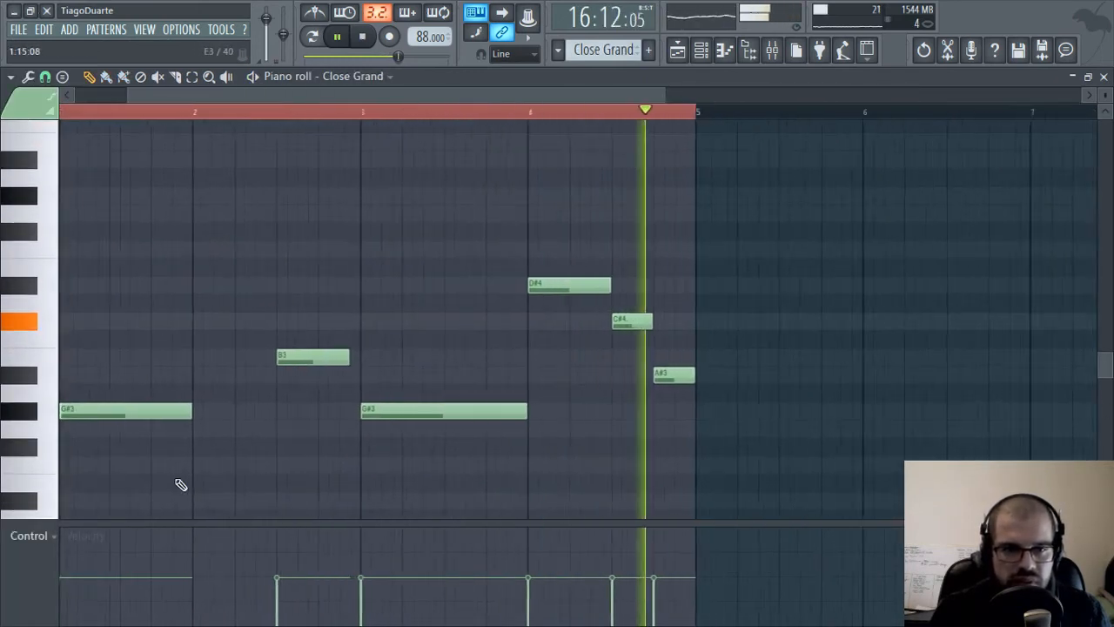
pyautogui.scroll(3, 182, 485)
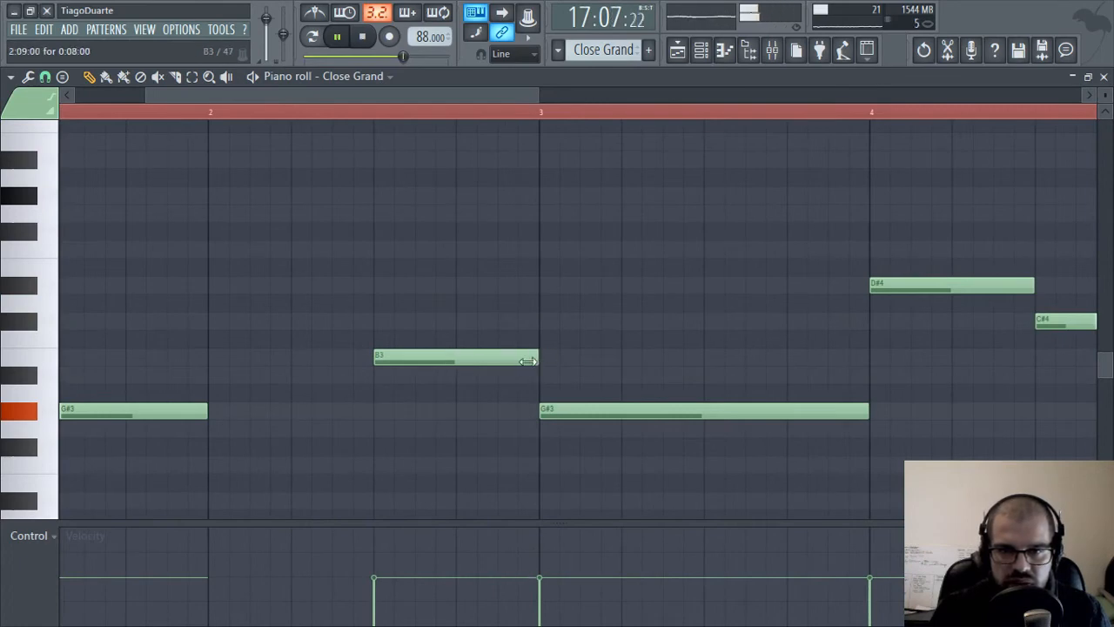
pyautogui.moveTo(538, 360); pyautogui.dragTo(530, 360)
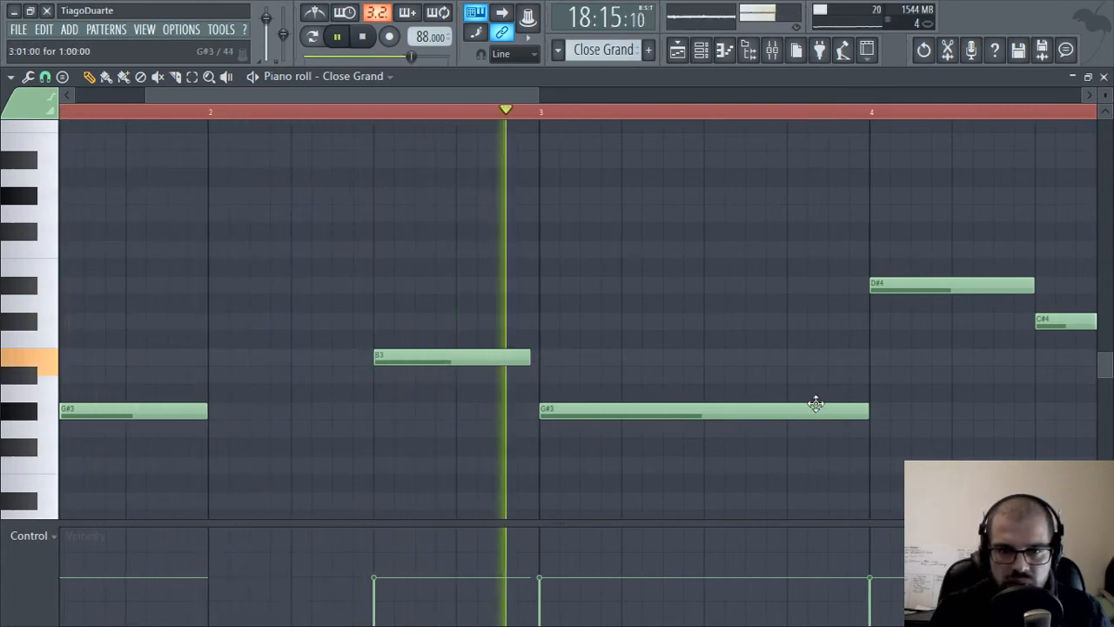
# Shorten the last four Close Grand notes, from the G#3 at bar 3 onward, slightly together and close the piano roll
pyautogui.moveTo(878, 378); pyautogui.dragTo(425, 365)
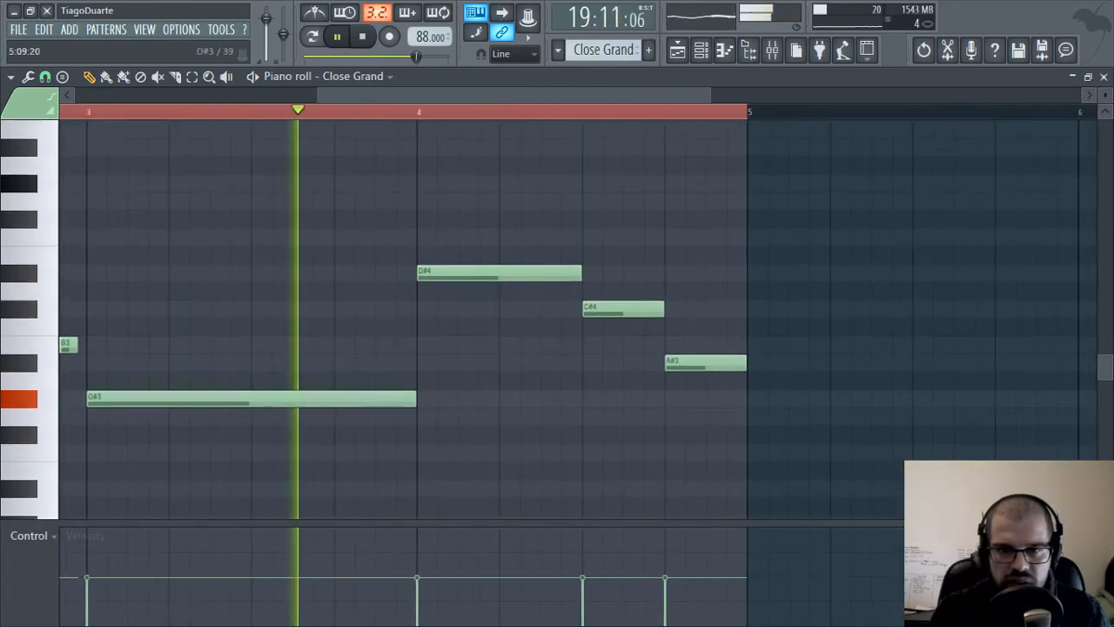
pyautogui.moveTo(891, 473); pyautogui.dragTo(331, 231)
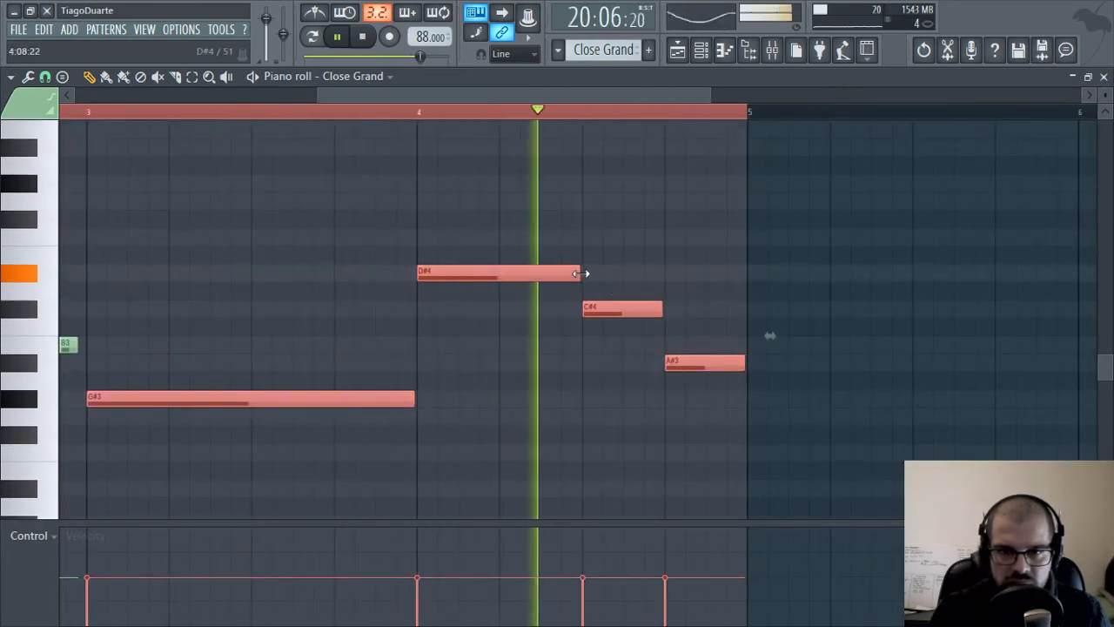
pyautogui.keyDown('ctrl'); pyautogui.click(756, 218); pyautogui.keyUp('ctrl')
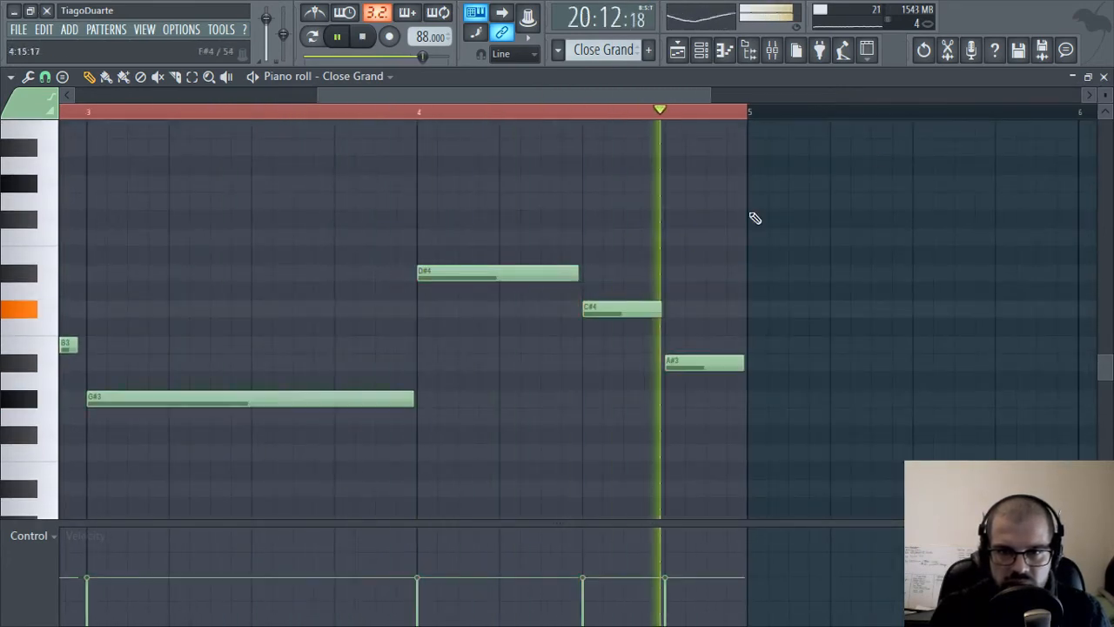
pyautogui.click(1104, 77)
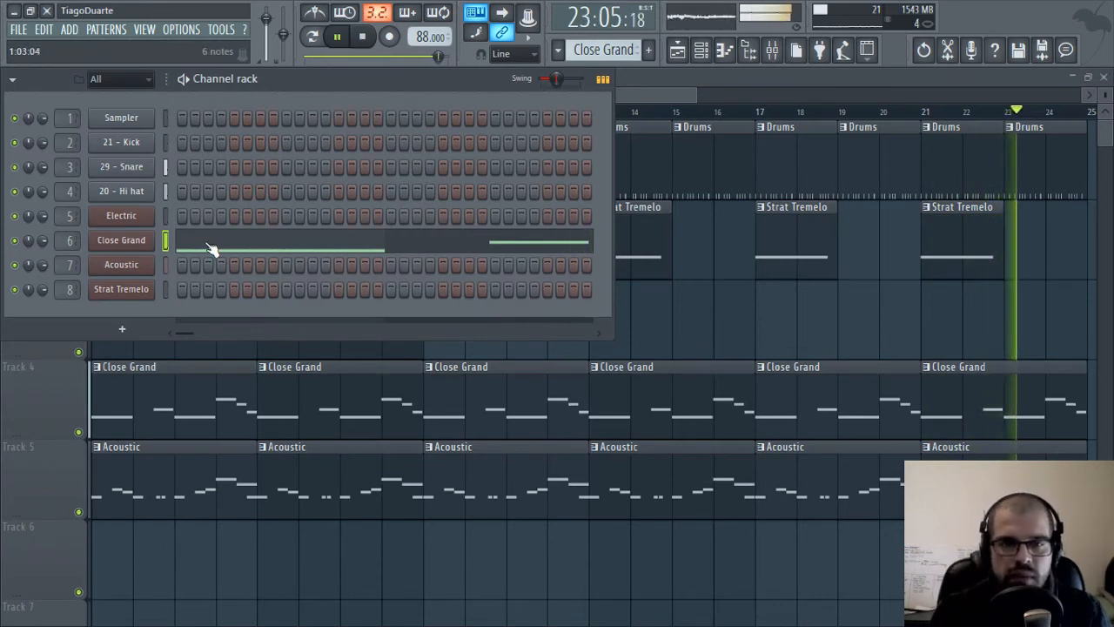
# Cut the hi hat steps from the Drums pattern and paste them into a new pattern named Hi hat
pyautogui.scroll(2, 585, 51)
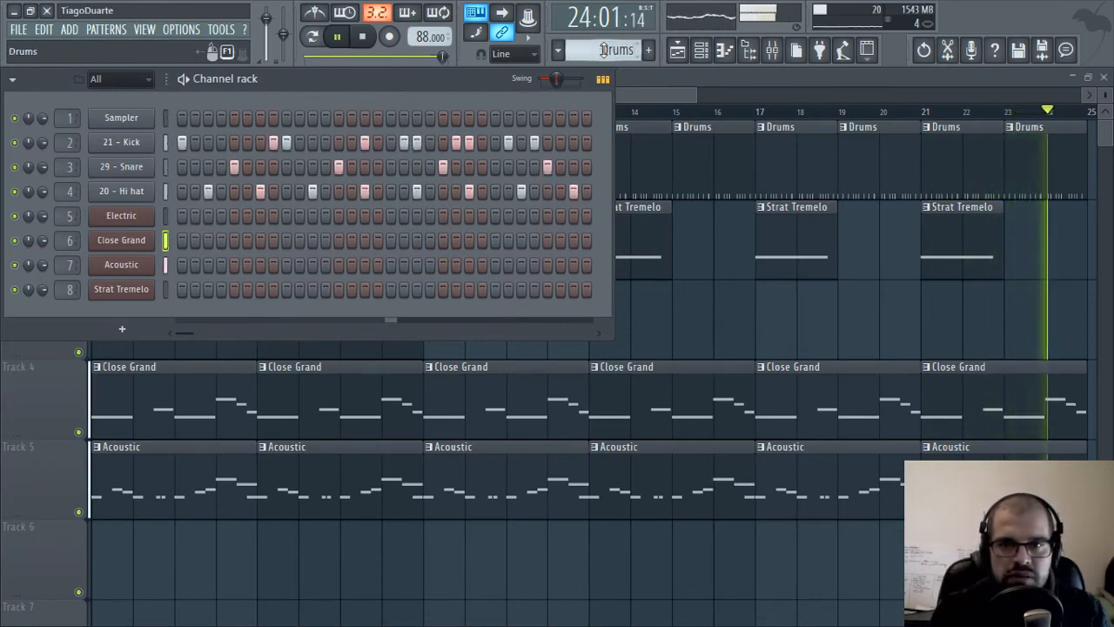
pyautogui.click(164, 192)
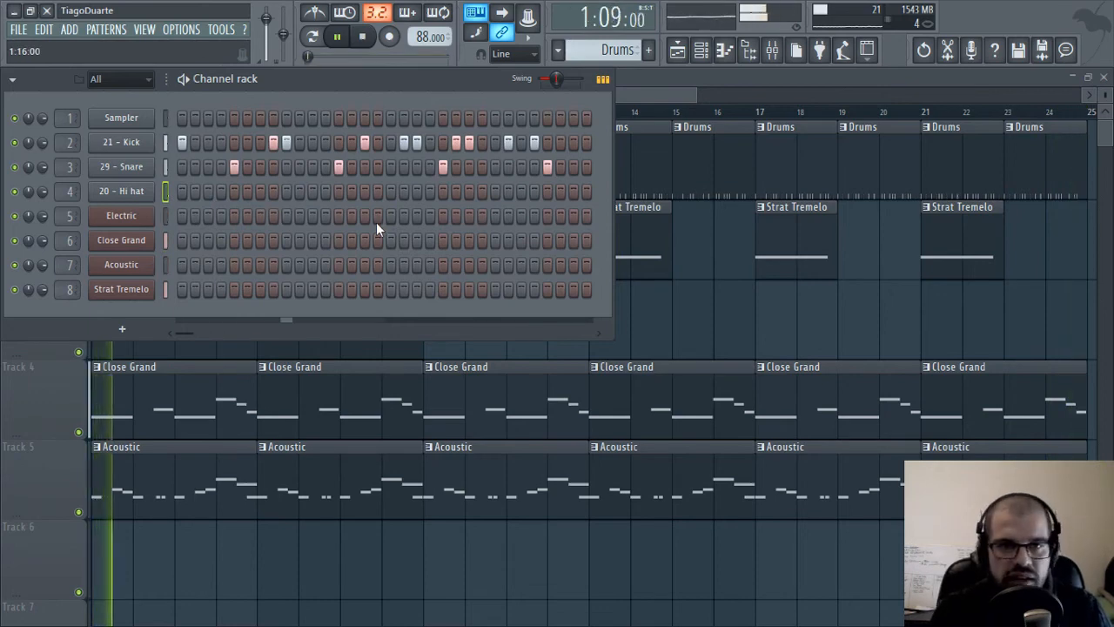
pyautogui.press('F4')
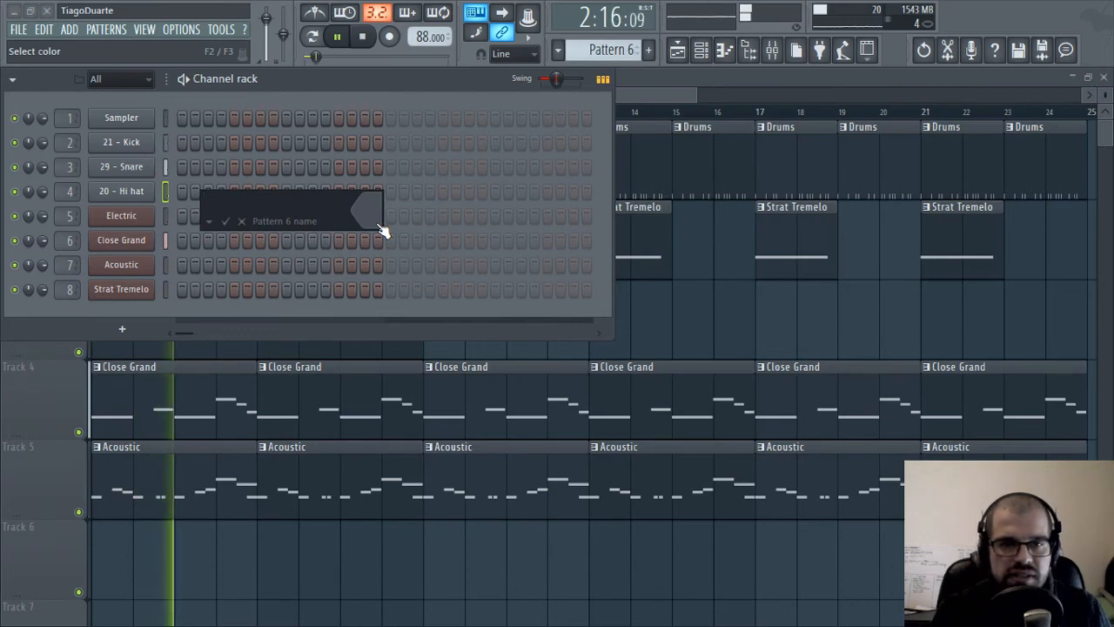
pyautogui.write('Hi hats')
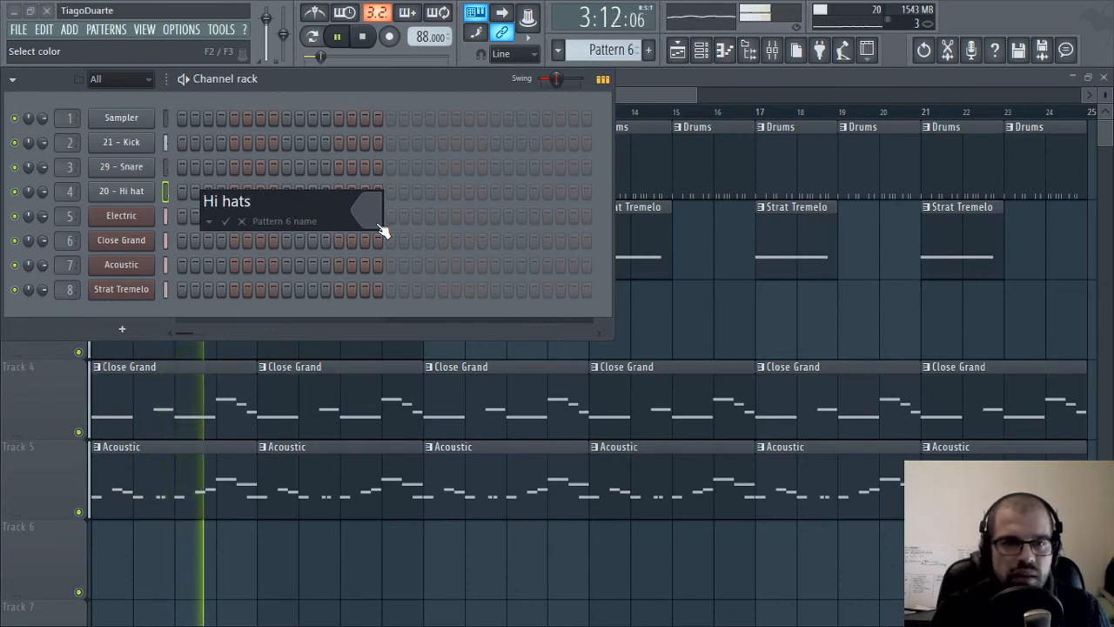
pyautogui.press('BackSpace')
pyautogui.press('Return')
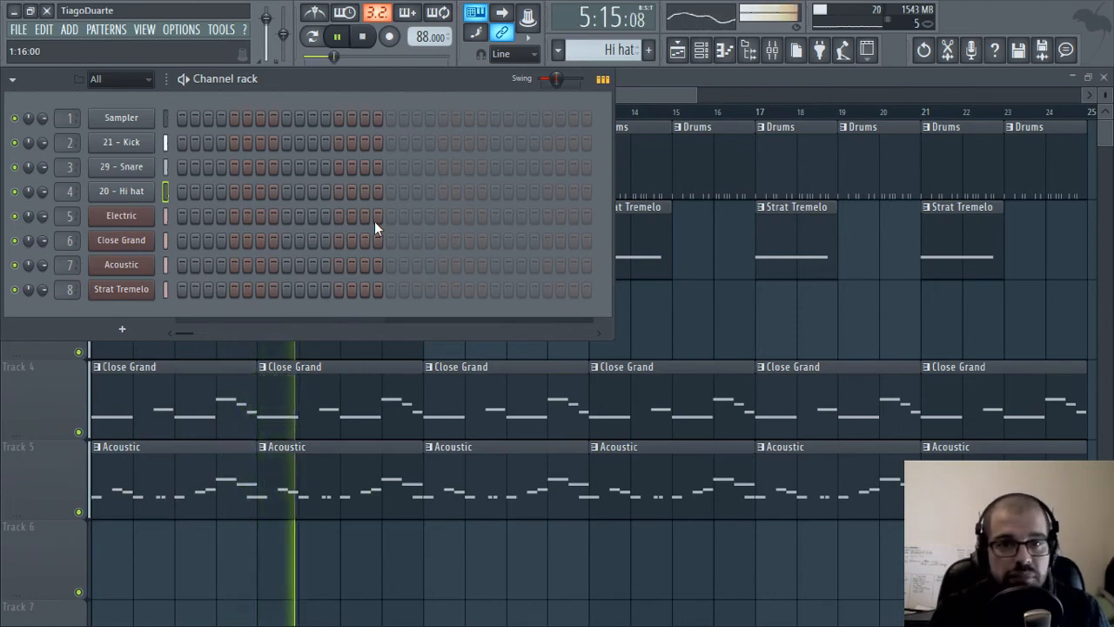
pyautogui.hotkey('ctrl', 'v')
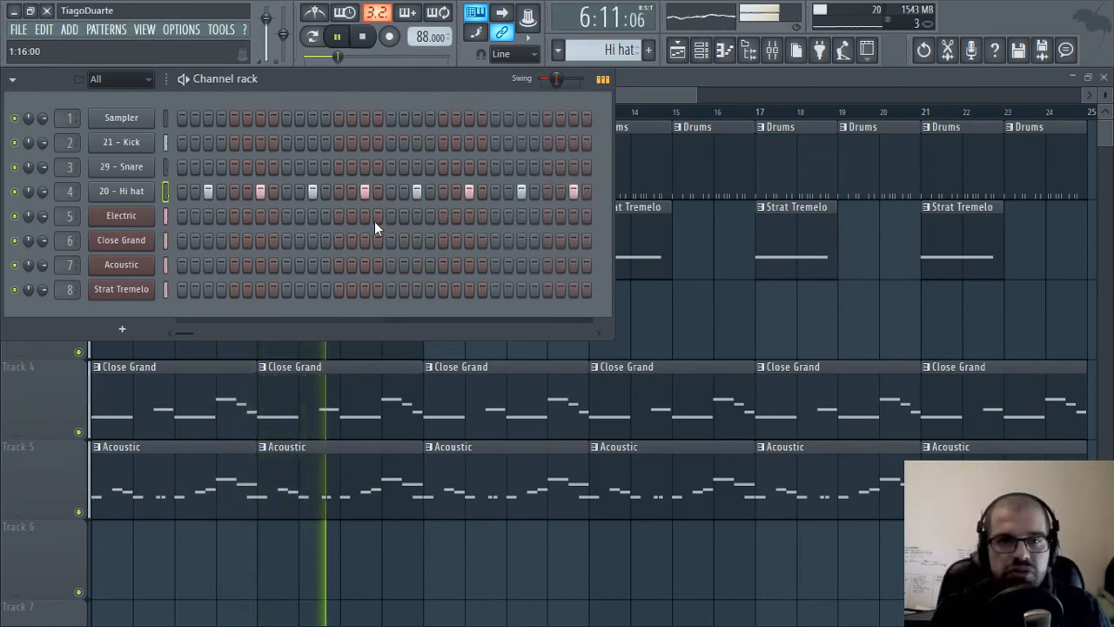
# Fill bars 1 to 24 of Track 6 with Hi hat clips and move that track up to directly below the Drums track
pyautogui.press('F6')
pyautogui.scroll(-3, 717, 160)
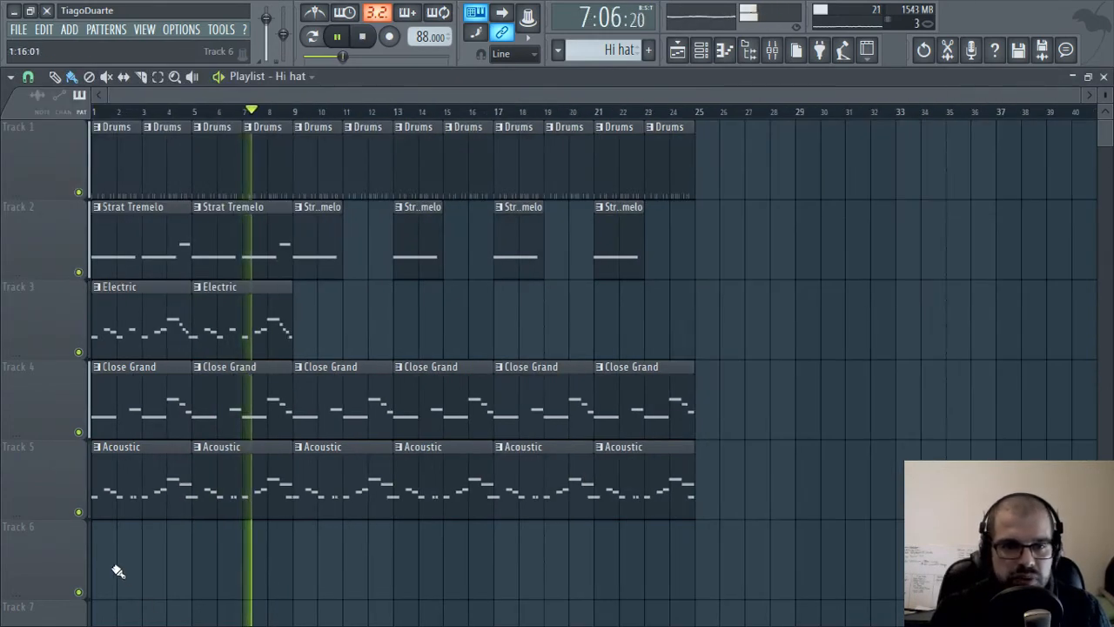
pyautogui.moveTo(105, 566); pyautogui.dragTo(719, 581)
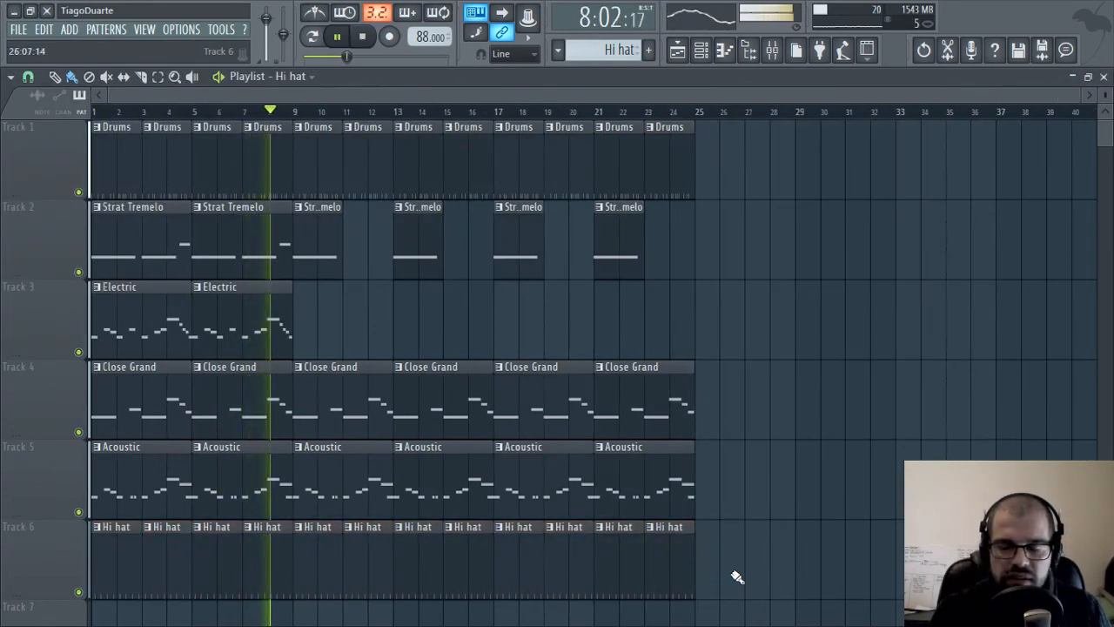
pyautogui.moveTo(58, 552); pyautogui.dragTo(57, 247)
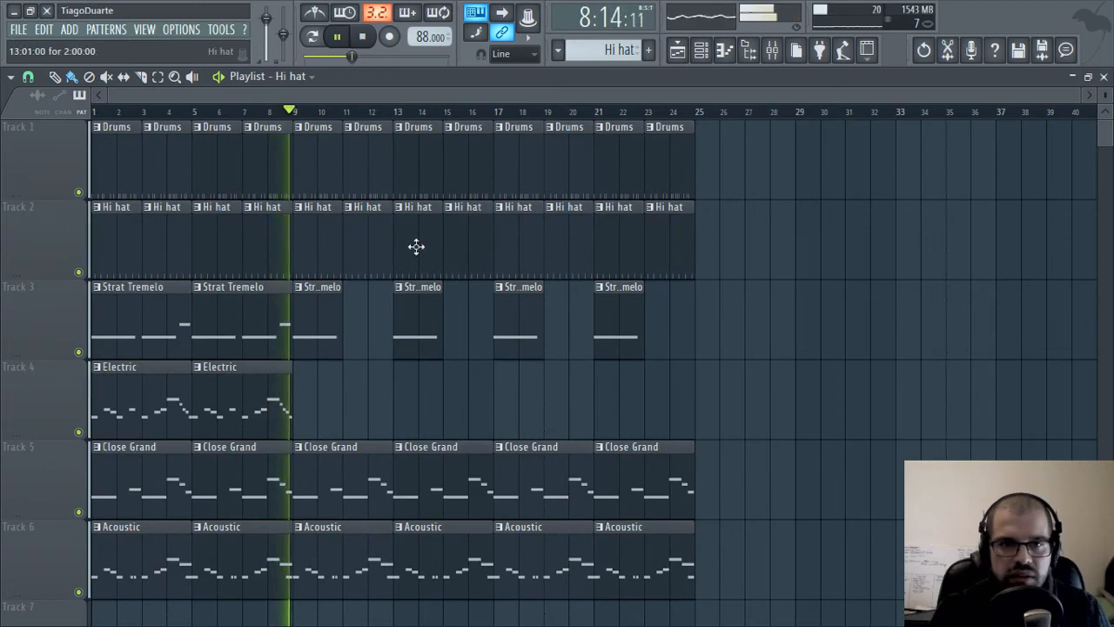
# Delete the two Hi hat clips at bars 9 and 11 on Track 2
pyautogui.rightClick(324, 242)
pyautogui.rightClick(370, 243)
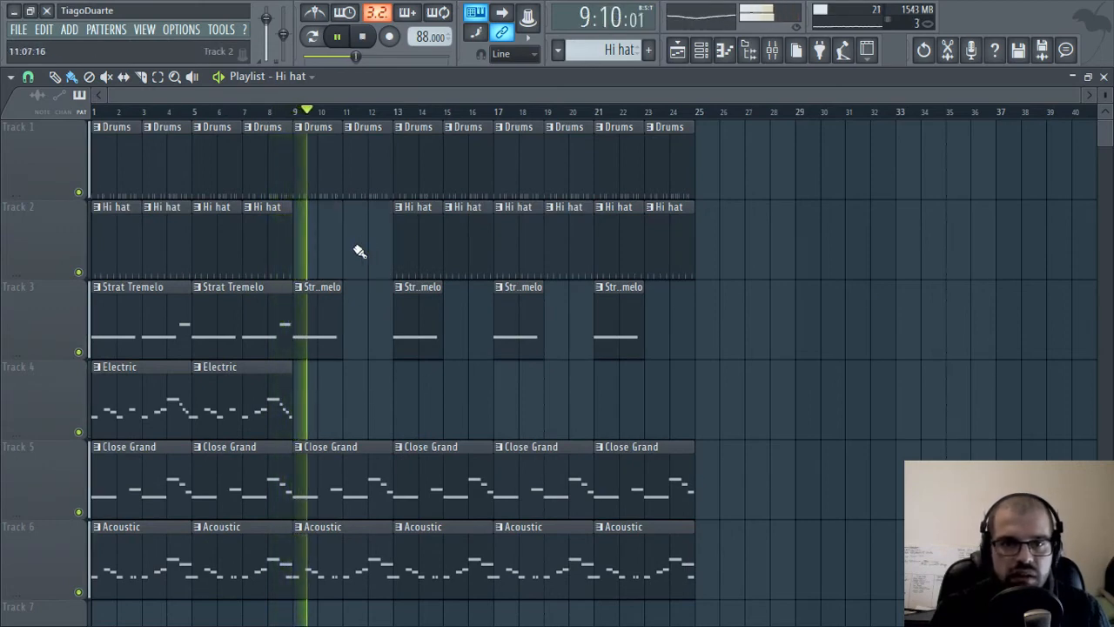
pyautogui.scroll(2, 366, 251)
pyautogui.moveTo(383, 240); pyautogui.dragTo(474, 248)
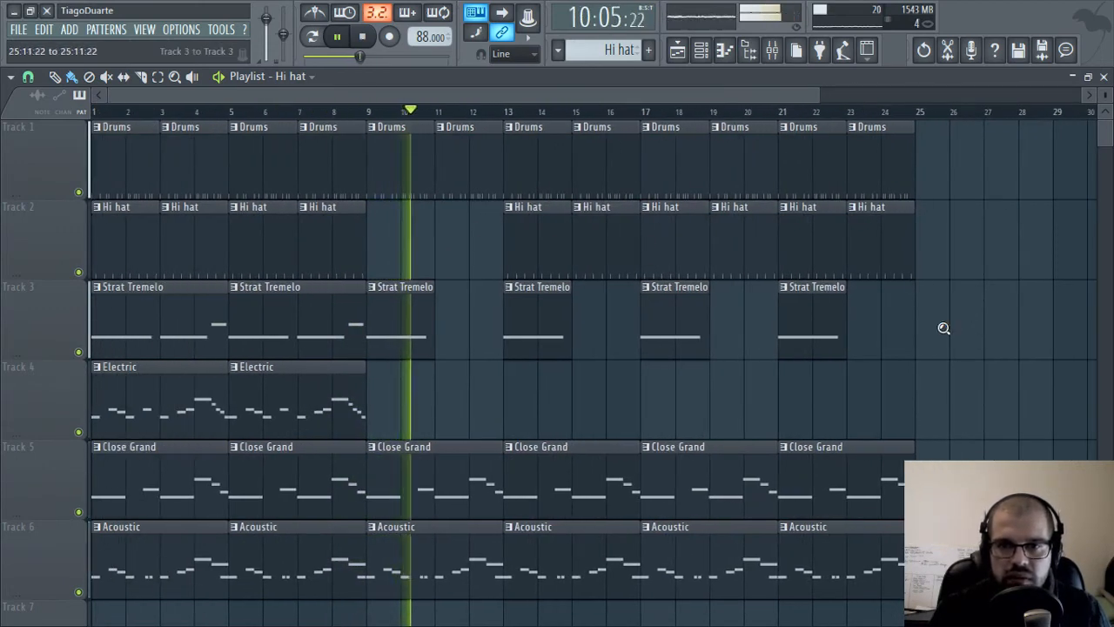
pyautogui.keyDown('ctrl'); pyautogui.rightClick(945, 328); pyautogui.keyUp('ctrl')
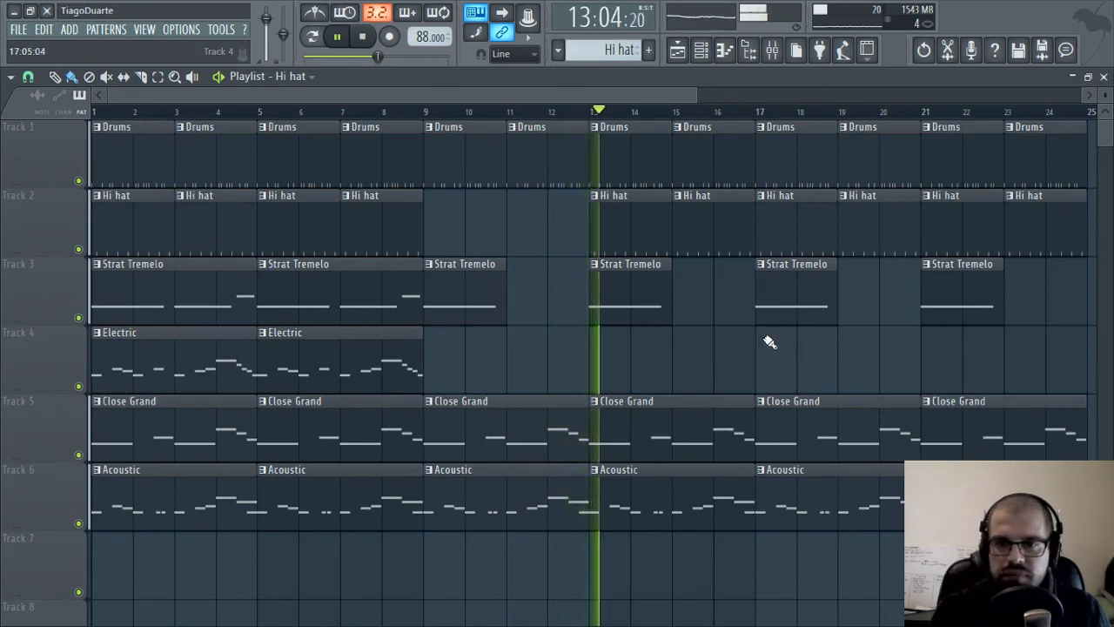
pyautogui.scroll(-1, 766, 340)
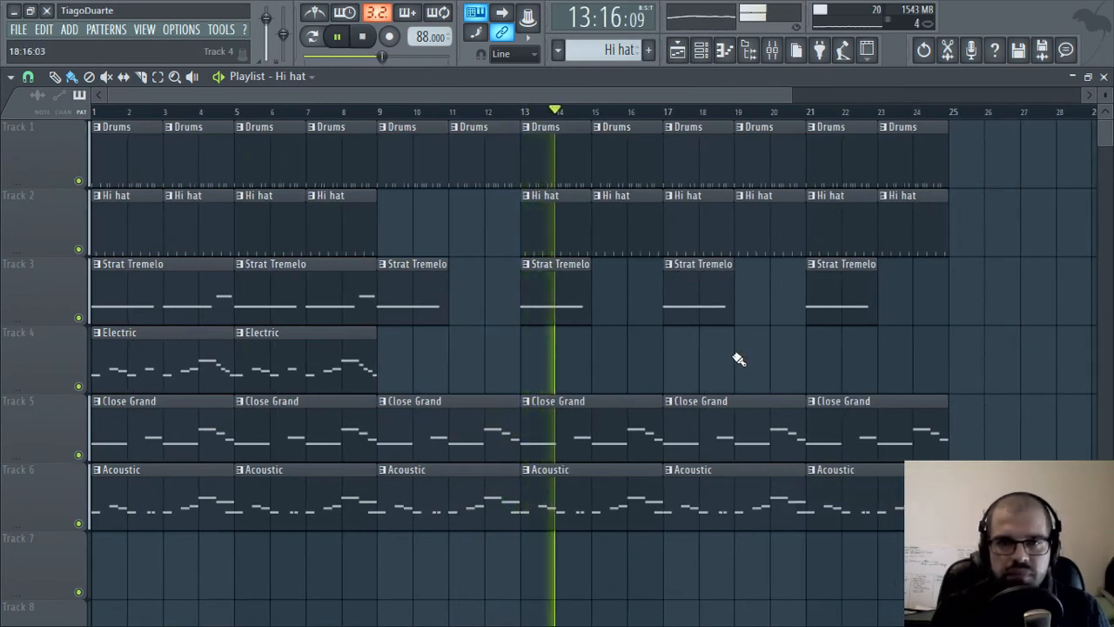
# Close the playlist and channel rack and examine the effect chains of the Mix and Master mixer tracks
pyautogui.click(1103, 77)
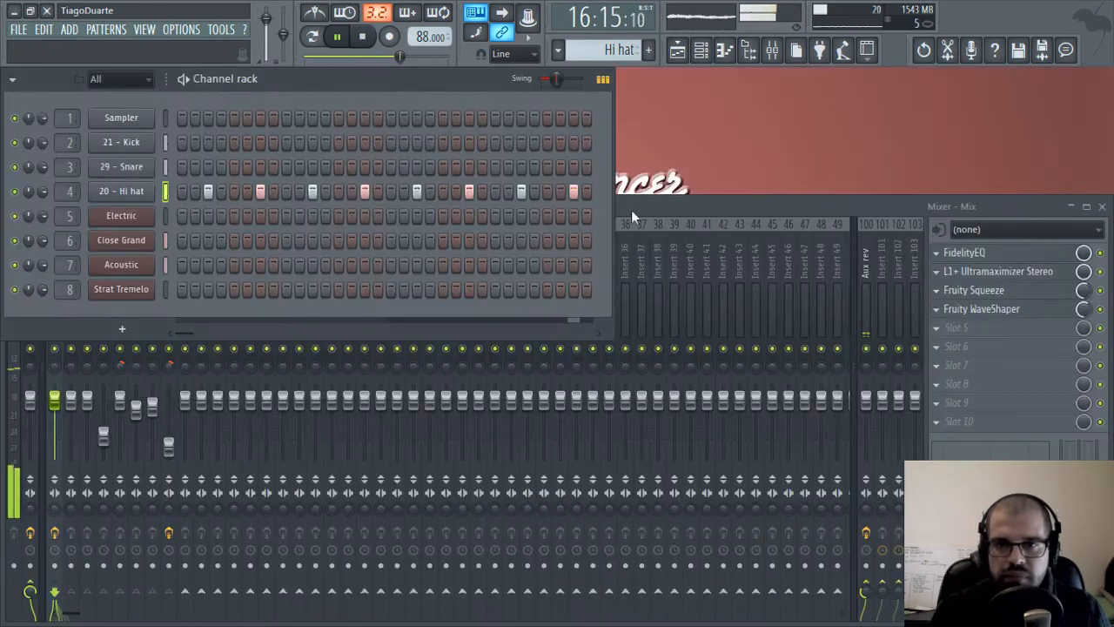
pyautogui.click(704, 206)
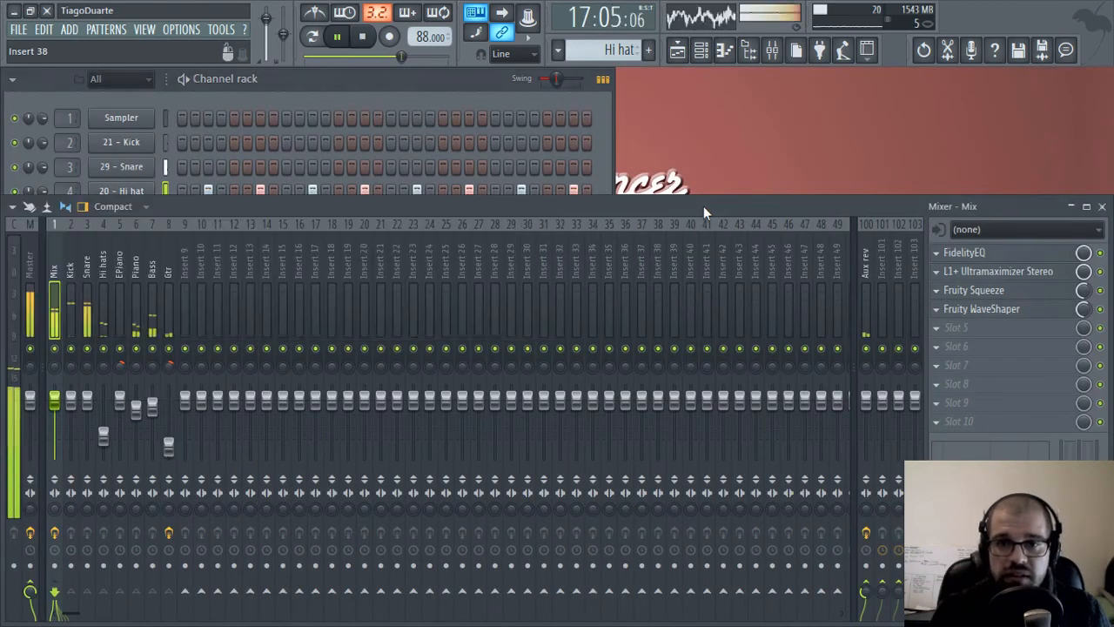
pyautogui.click(702, 51)
pyautogui.click(702, 50)
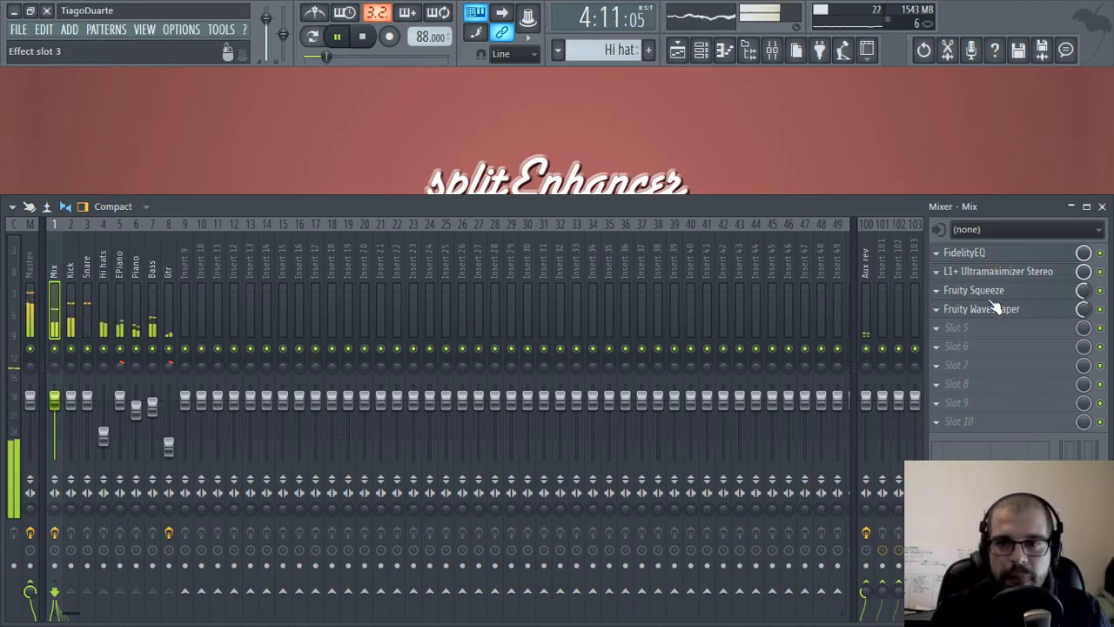
pyautogui.click(30, 270)
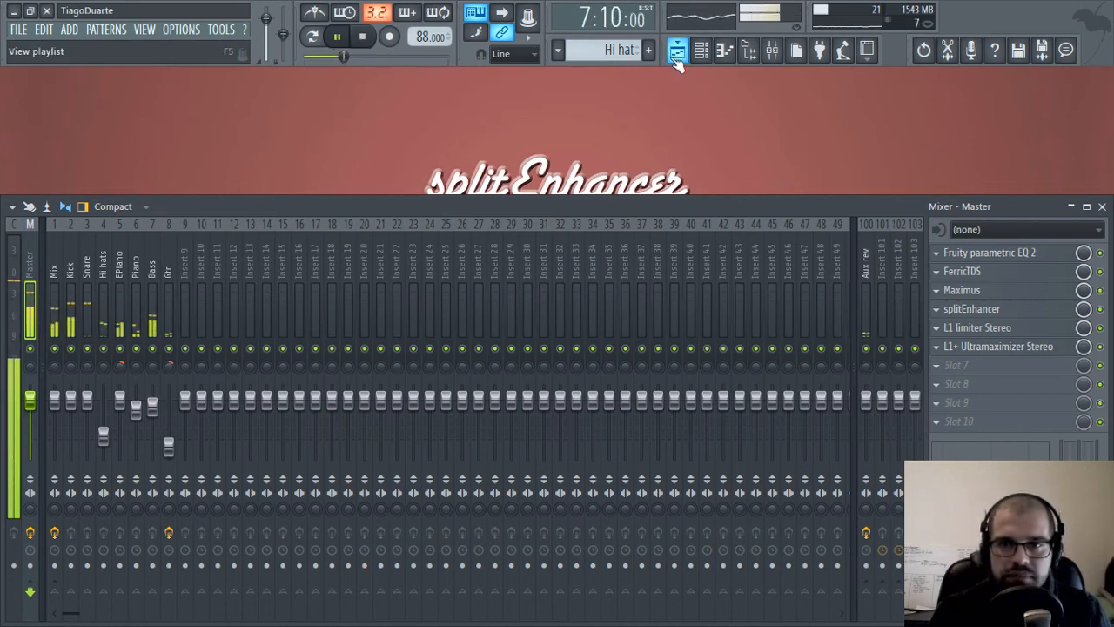
# Review the arrangement in the playlist during playback, close the playlist and stop playback
pyautogui.click(677, 48)
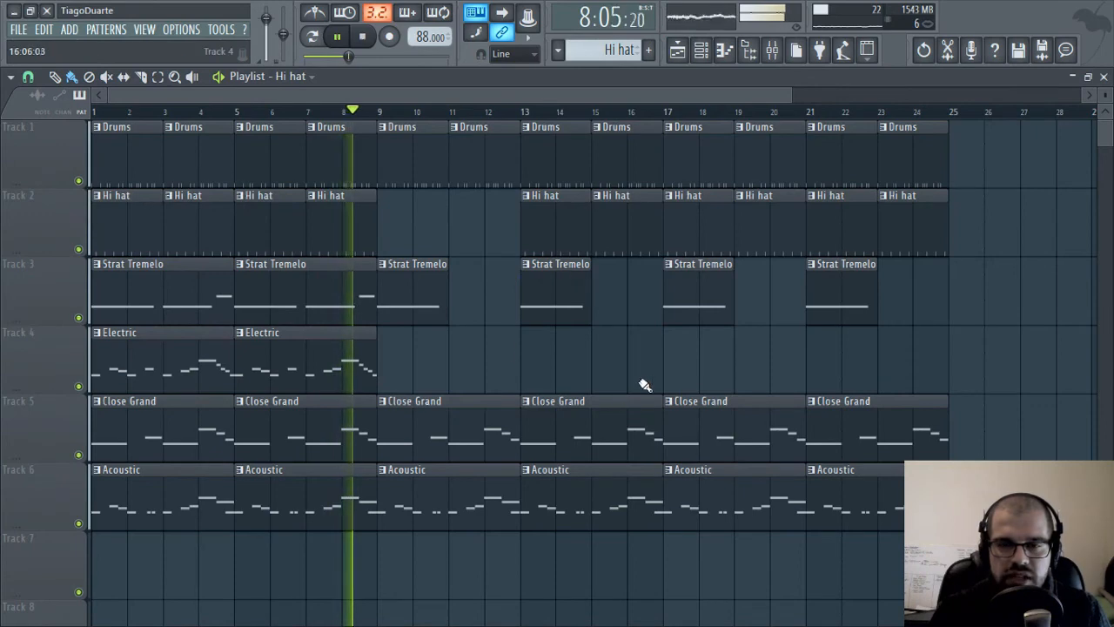
pyautogui.scroll(1, 659, 378)
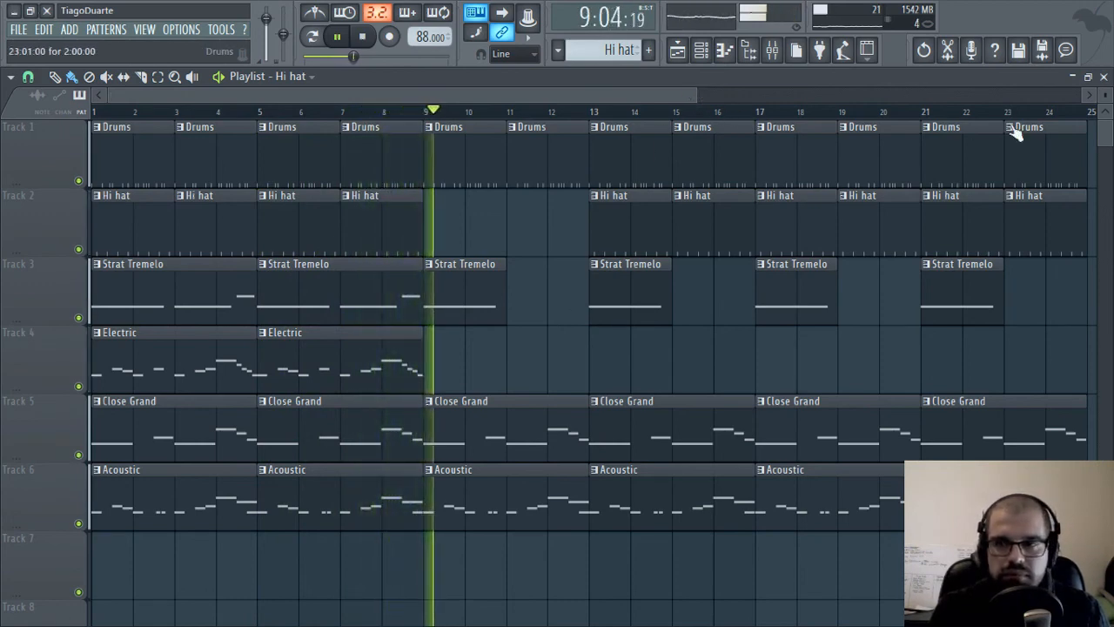
pyautogui.click(1104, 78)
pyautogui.press('space')
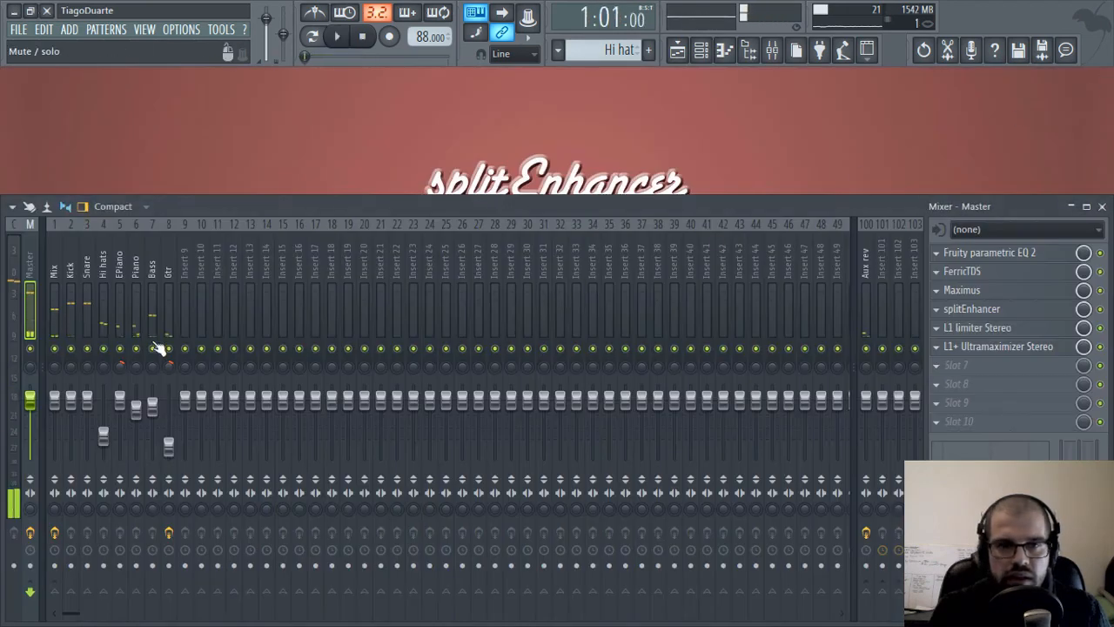
# Inspect the L1+ Ultramaximizer Stereo settings on the Mix mixer track and close the plugin
pyautogui.click(68, 256)
pyautogui.click(43, 259)
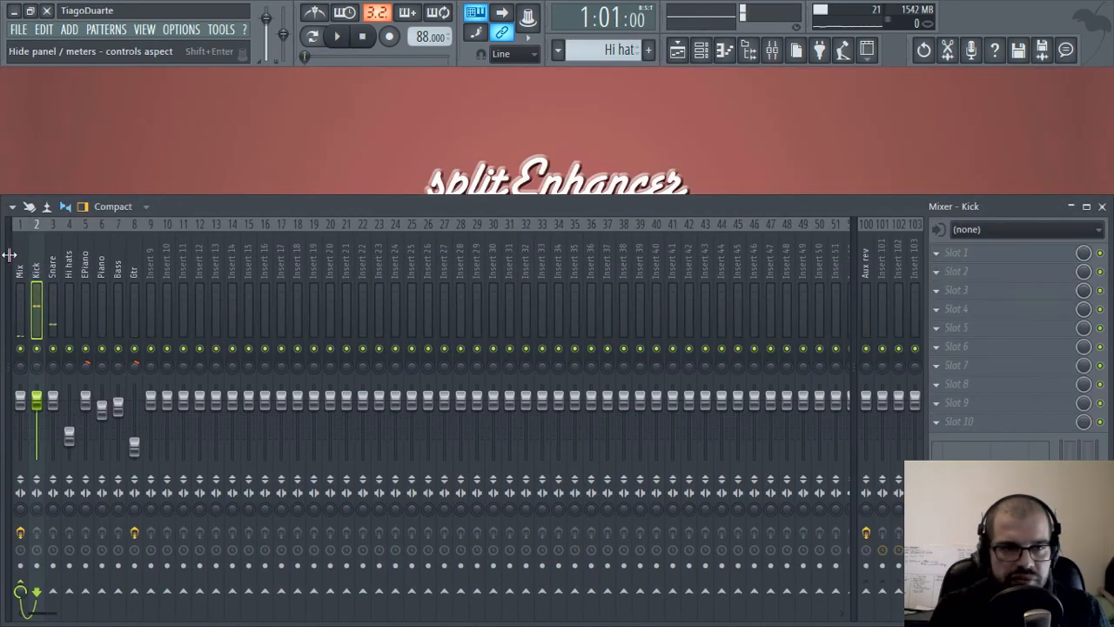
pyautogui.click(11, 257)
pyautogui.click(51, 261)
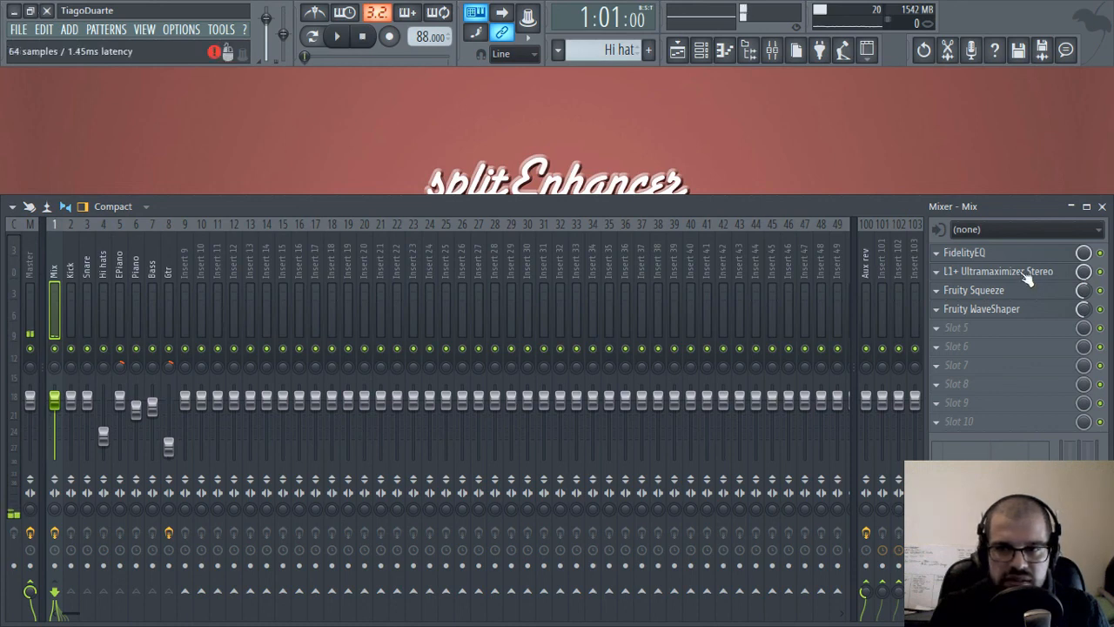
pyautogui.click(999, 276)
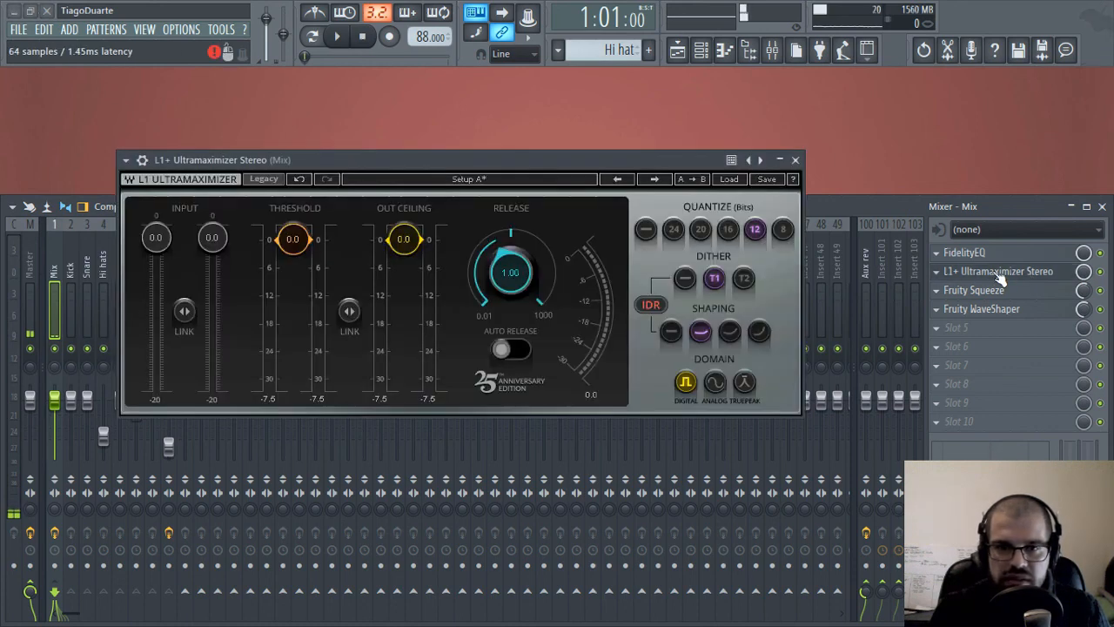
pyautogui.click(998, 275)
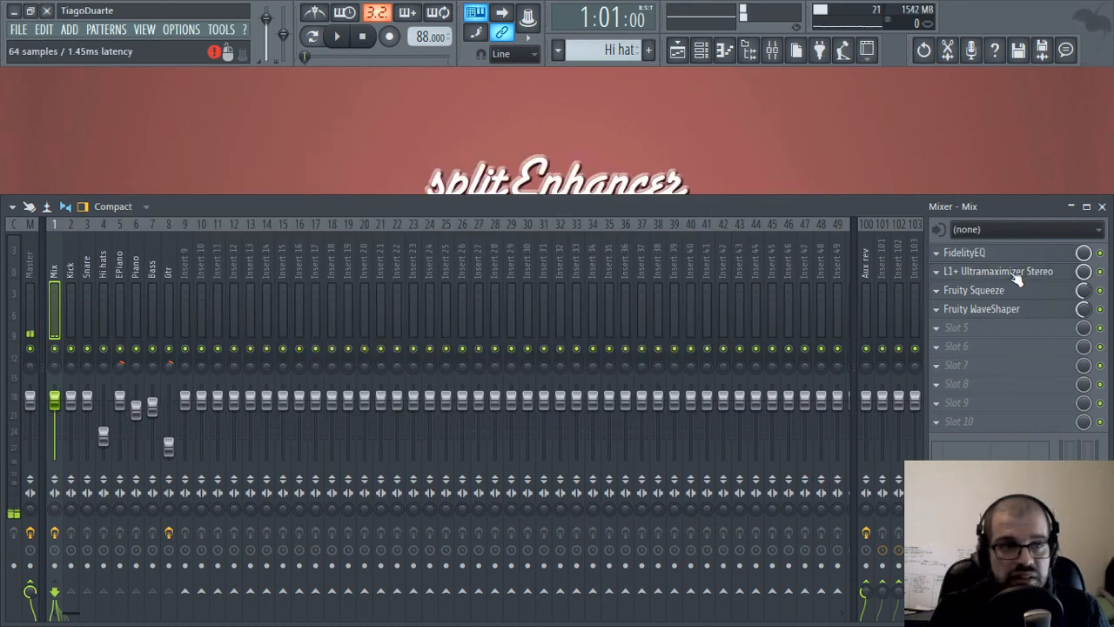
# Look over the whole arrangement in the playlist and close both the playlist and the mixer
pyautogui.click(677, 51)
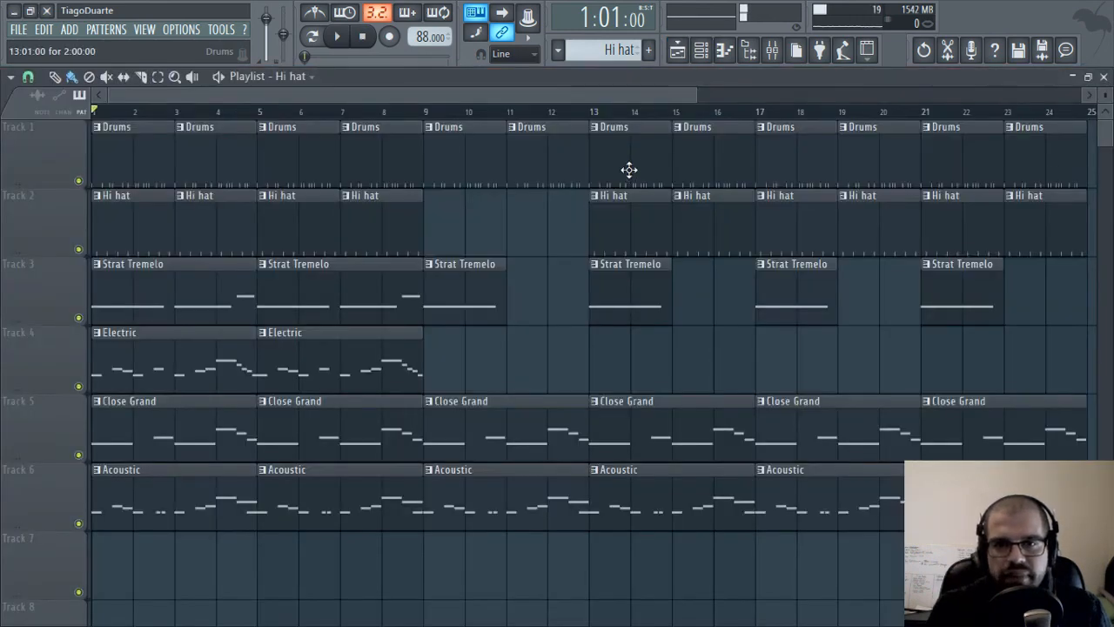
pyautogui.scroll(-5, 636, 114)
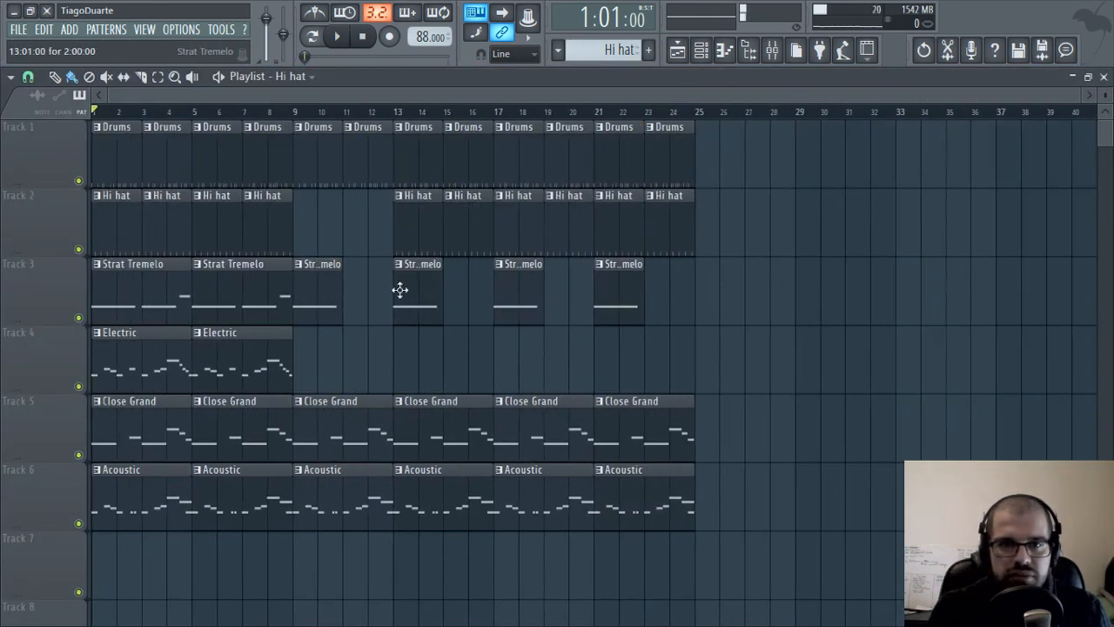
pyautogui.scroll(3, 490, 376)
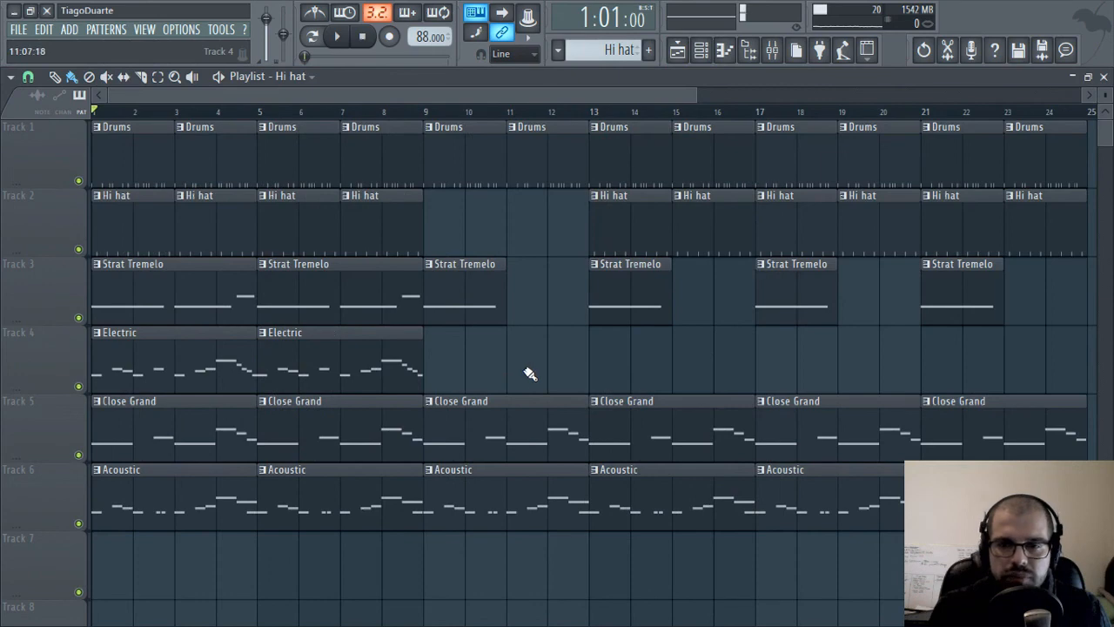
pyautogui.click(1103, 78)
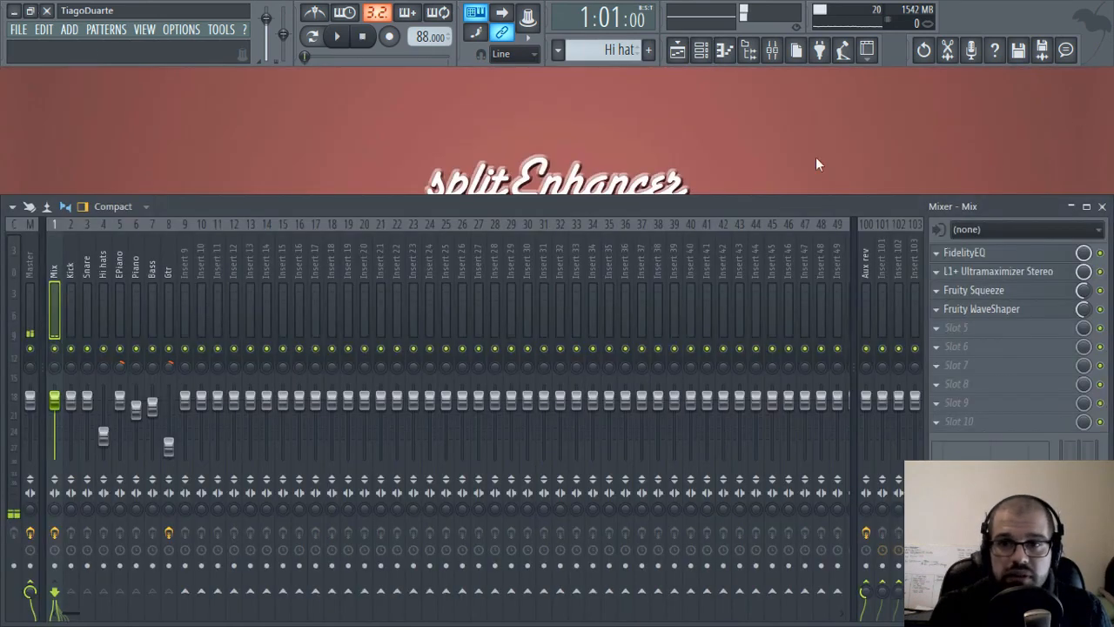
pyautogui.click(1103, 207)
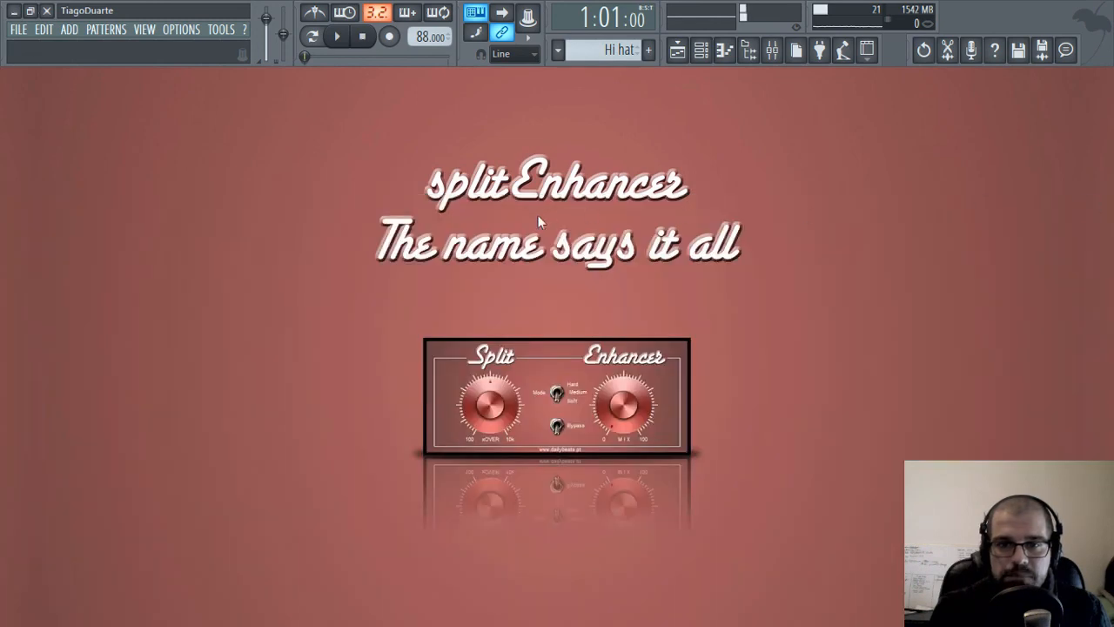